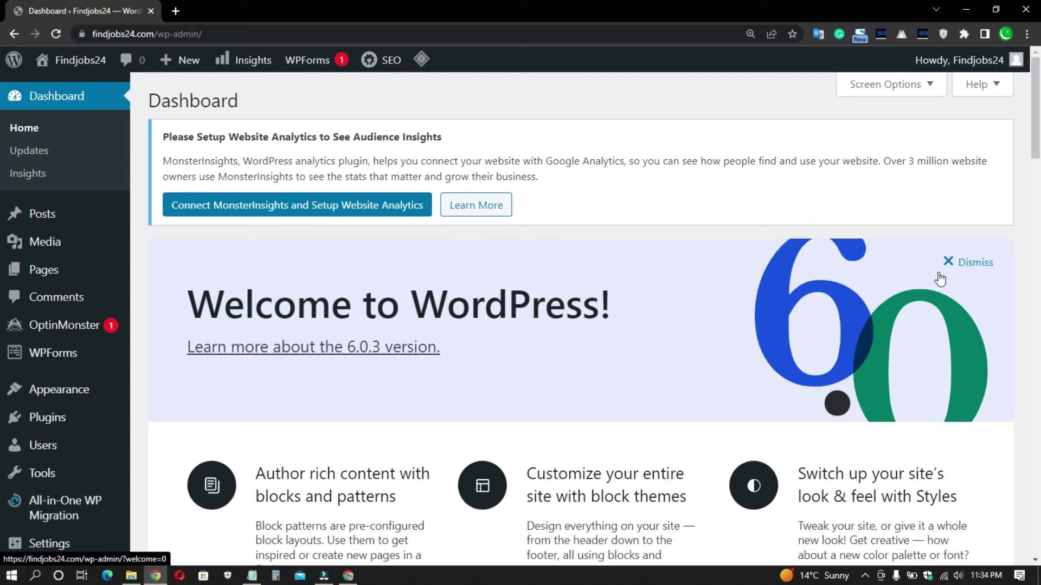
- Dismiss the Welcome to WordPress panel on the dashboard
click(982, 265)
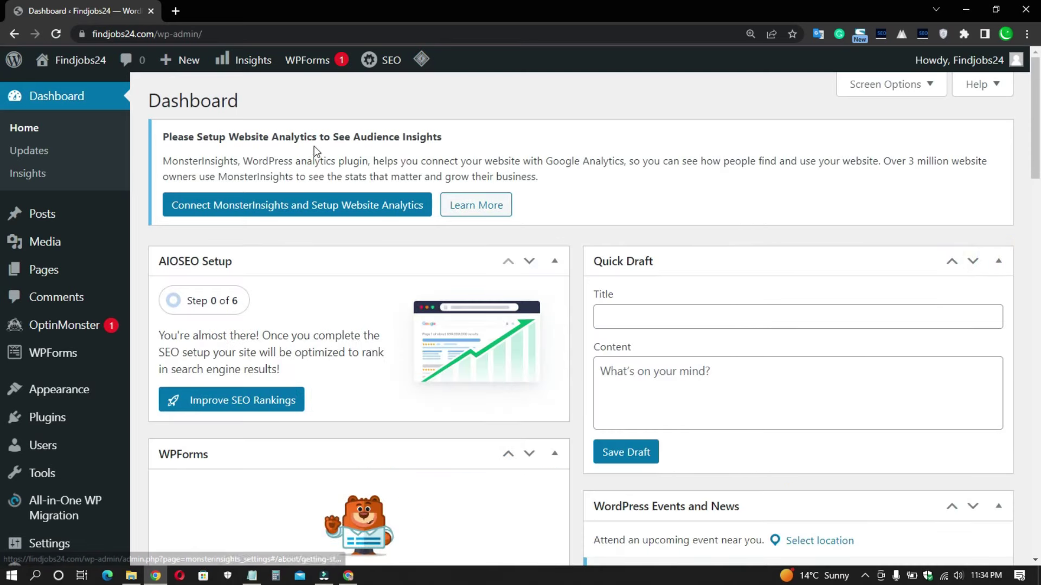
- Examine the wp-admin part of the dashboard's address and the Insights notice about website analytics
click(221, 52)
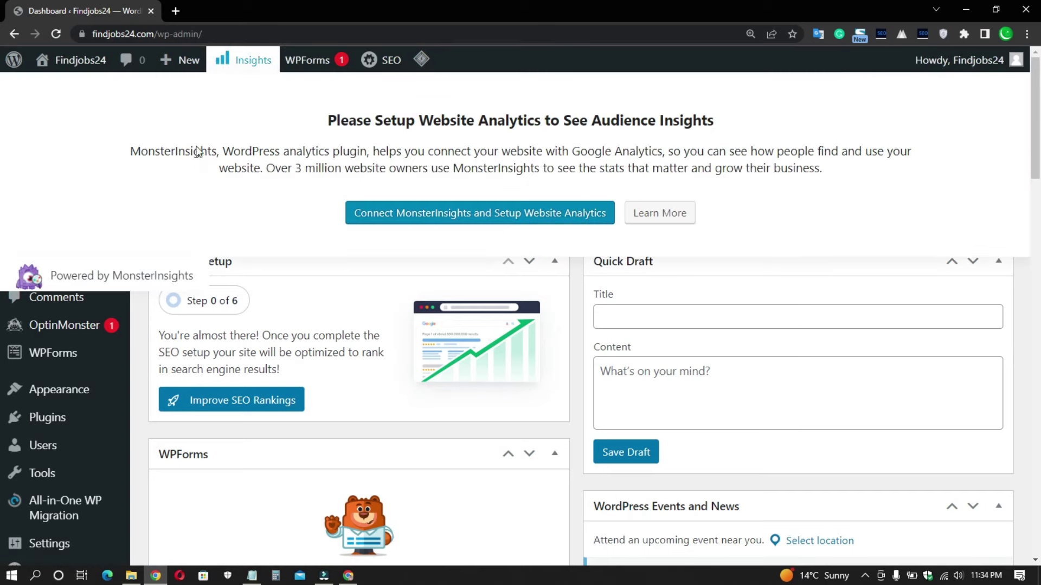
click(195, 35)
click(248, 36)
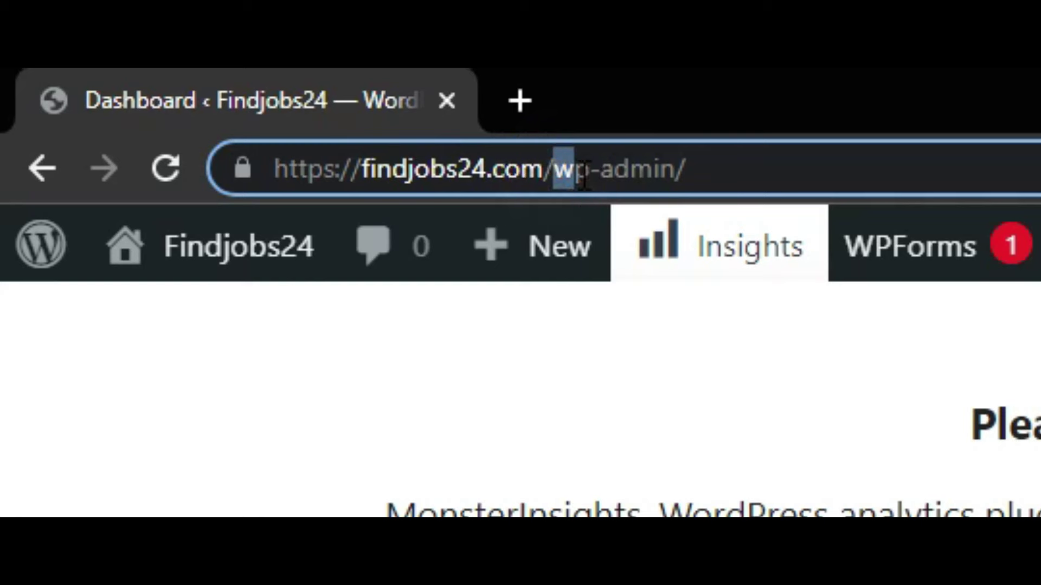
drag(189, 34, 229, 36)
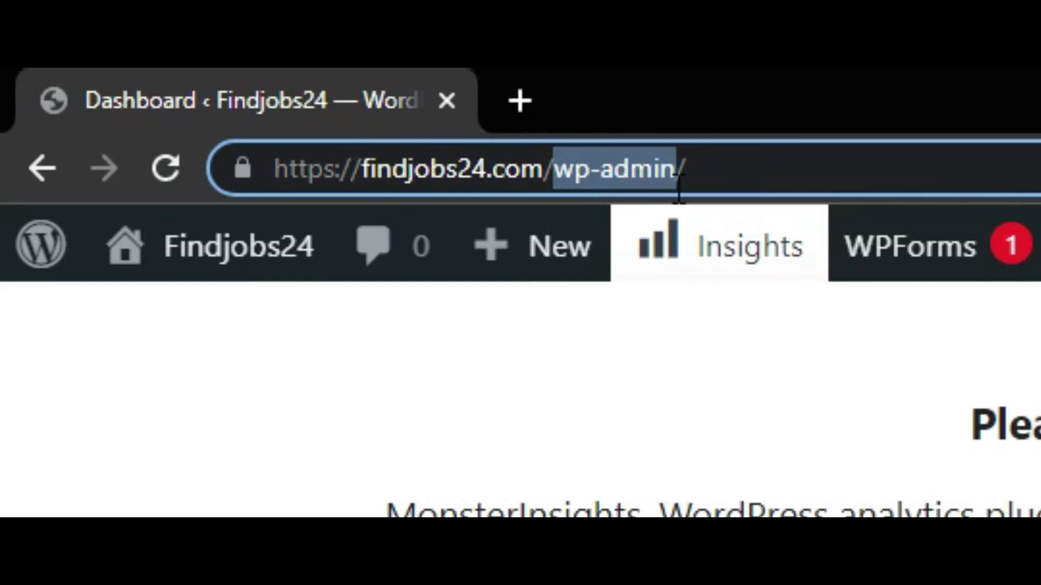
click(701, 170)
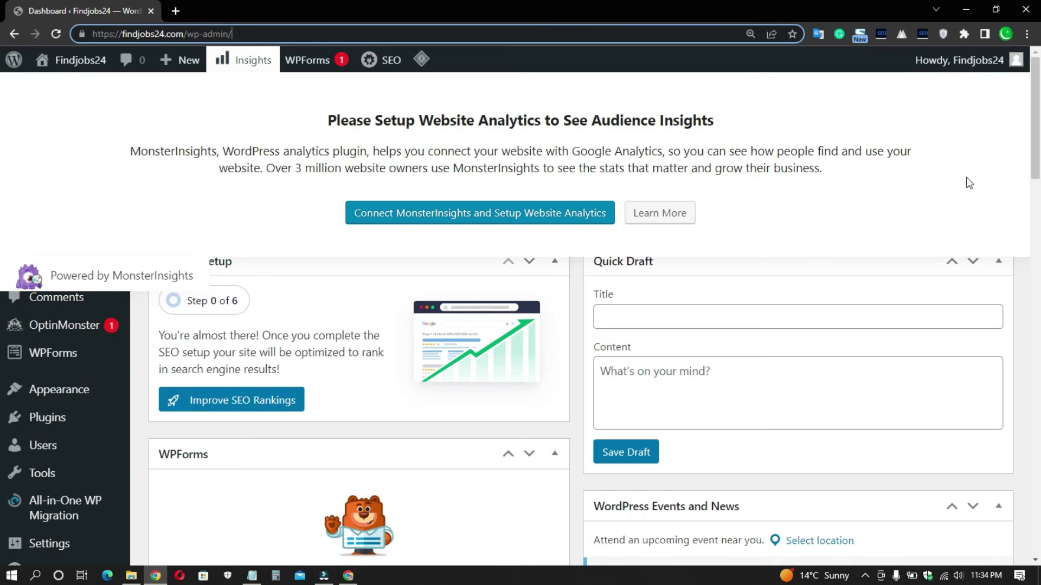
click(298, 313)
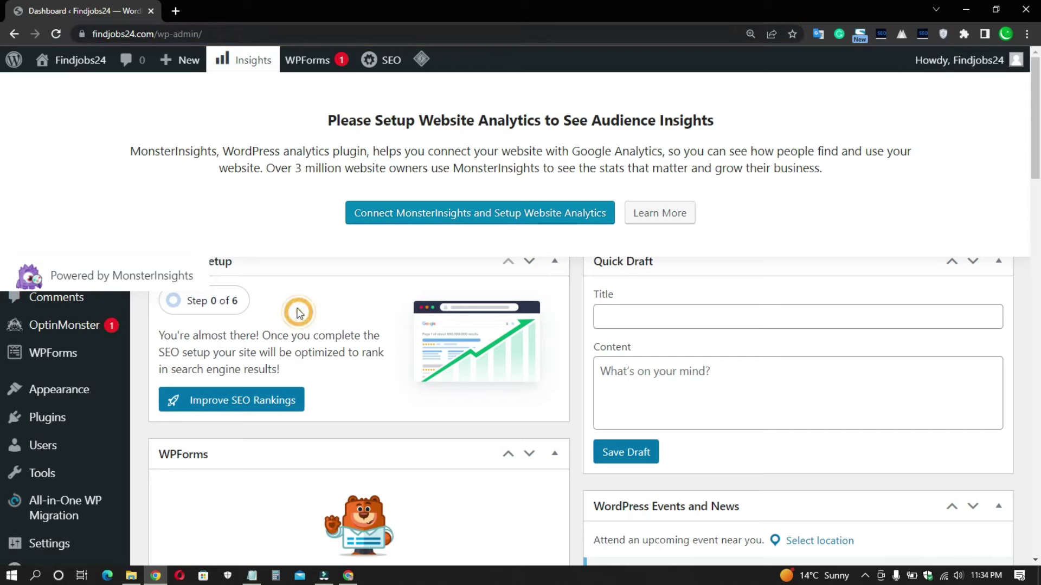
scroll(298, 313, down, 3)
click(243, 57)
scroll(255, 141, up, 3)
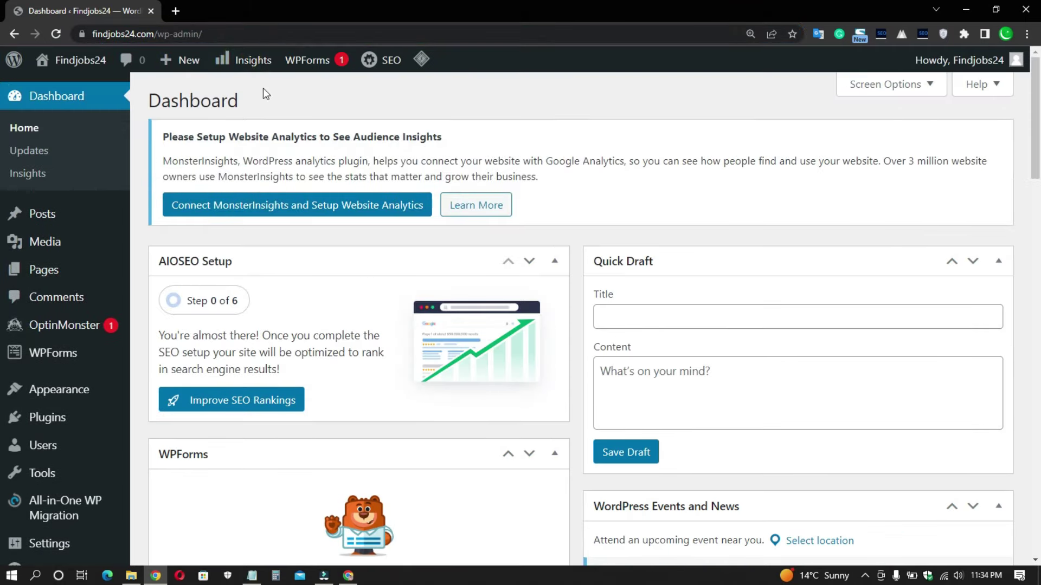
double_click(161, 98)
click(280, 112)
- Open the live Findjobs24 site in a new browser tab and switch to it
right_click(97, 66)
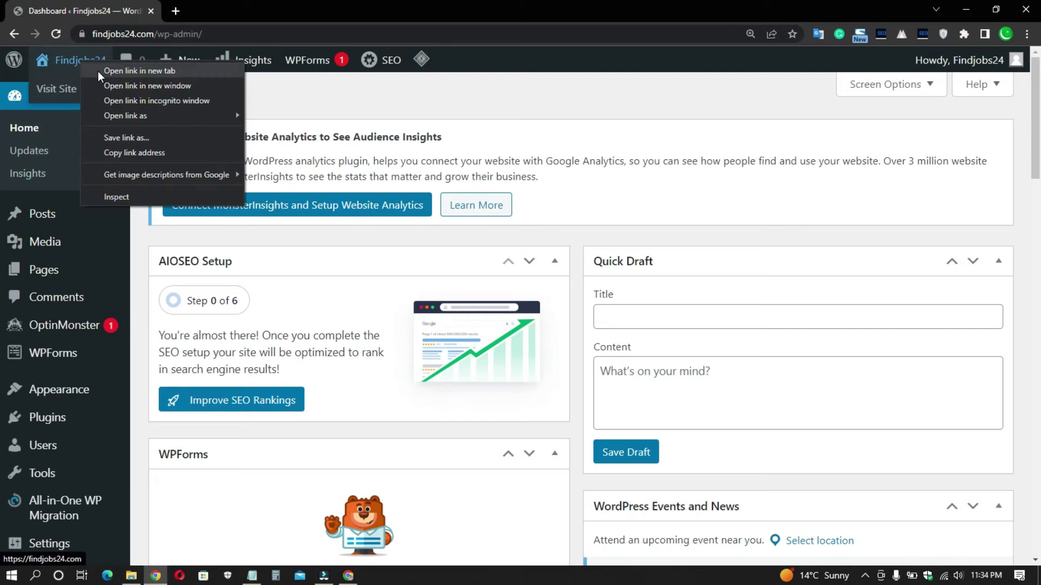
click(108, 73)
click(212, 10)
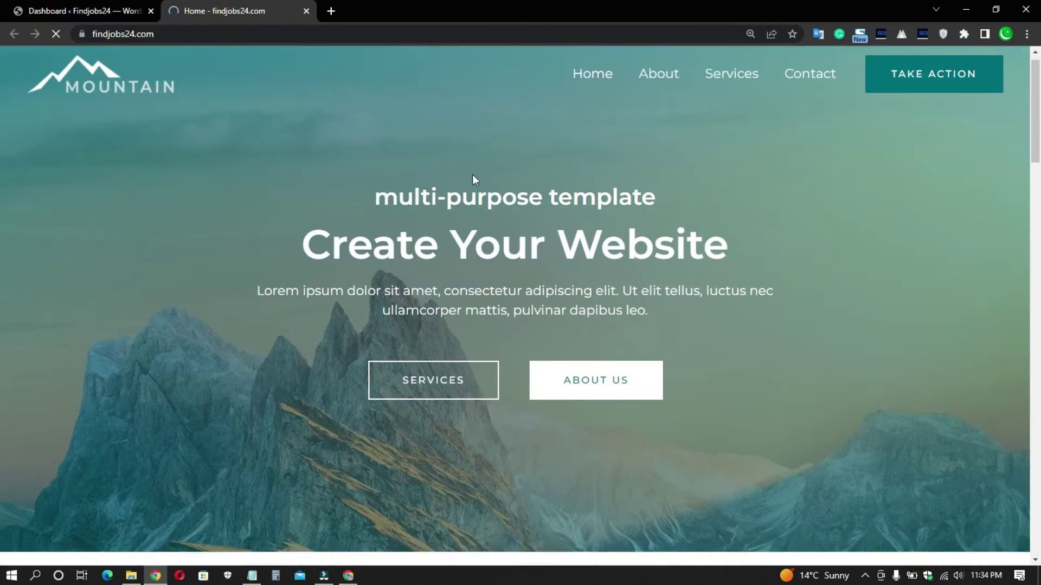
- Examine the live home page from its hero section down to the copyright line in the footer
scroll(487, 225, down, 10)
scroll(487, 225, up, 8)
scroll(487, 226, up, 3)
scroll(418, 252, down, 15)
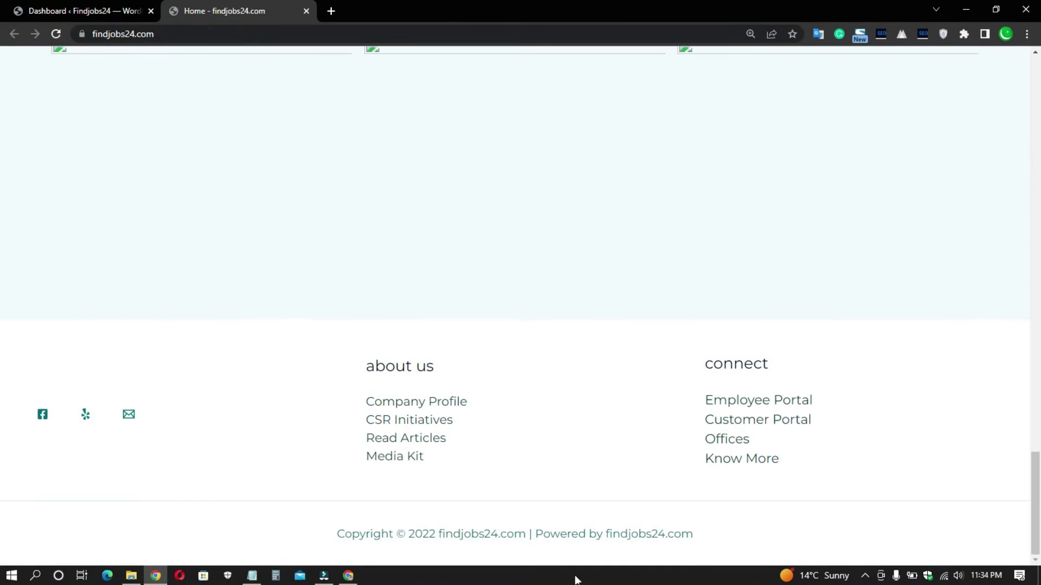
drag(337, 536, 674, 537)
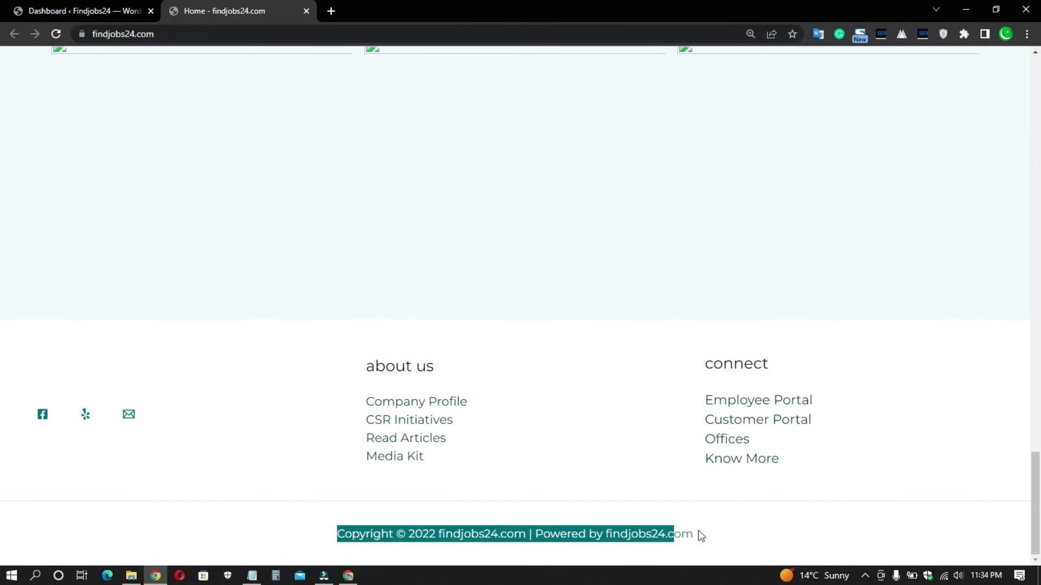
scroll(704, 450, up, 10)
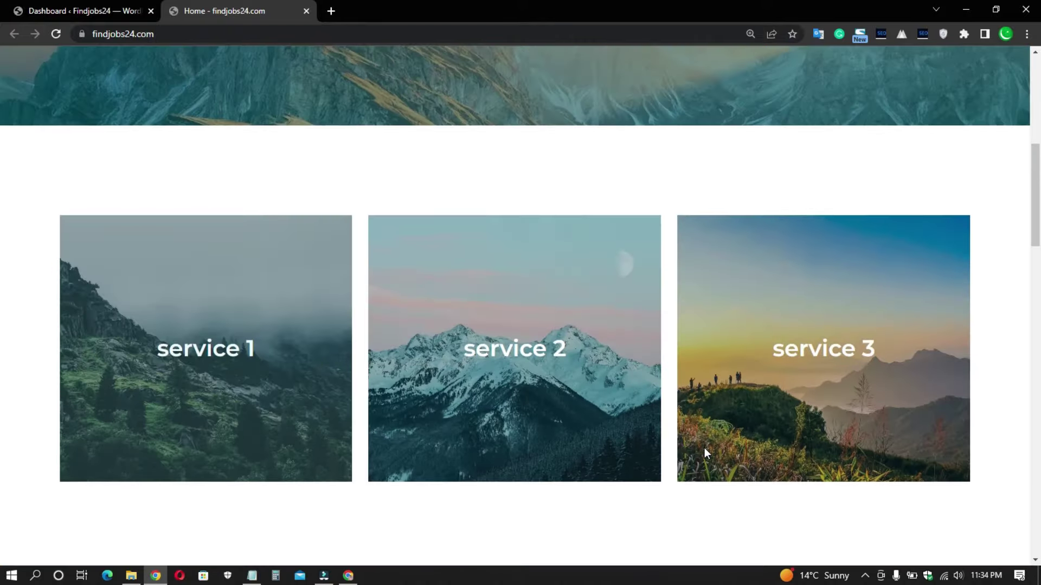
scroll(704, 448, up, 5)
double_click(358, 255)
click(467, 266)
- Return to the WordPress dashboard and open the list of all posts
click(53, 13)
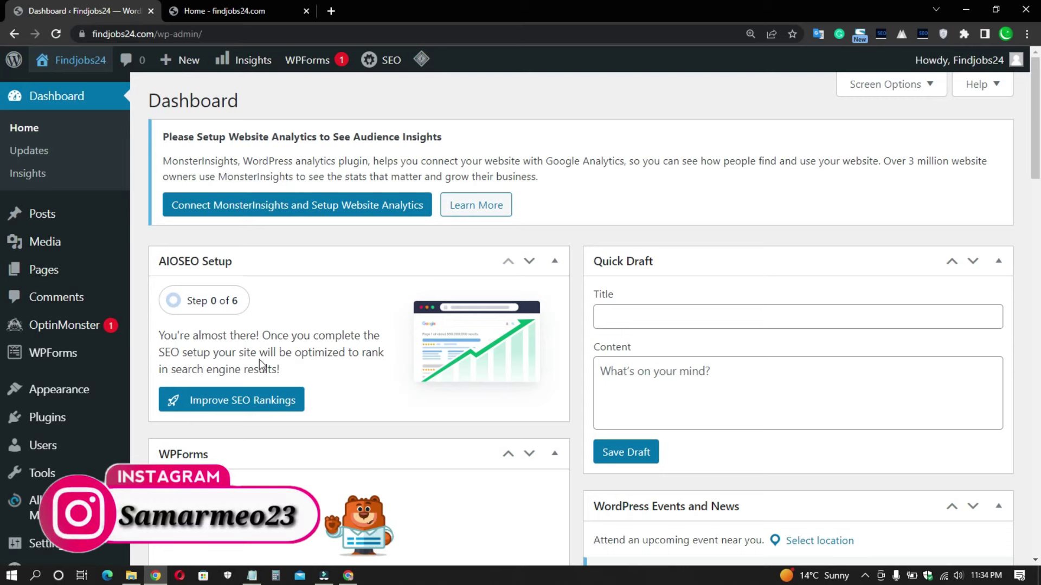
click(245, 237)
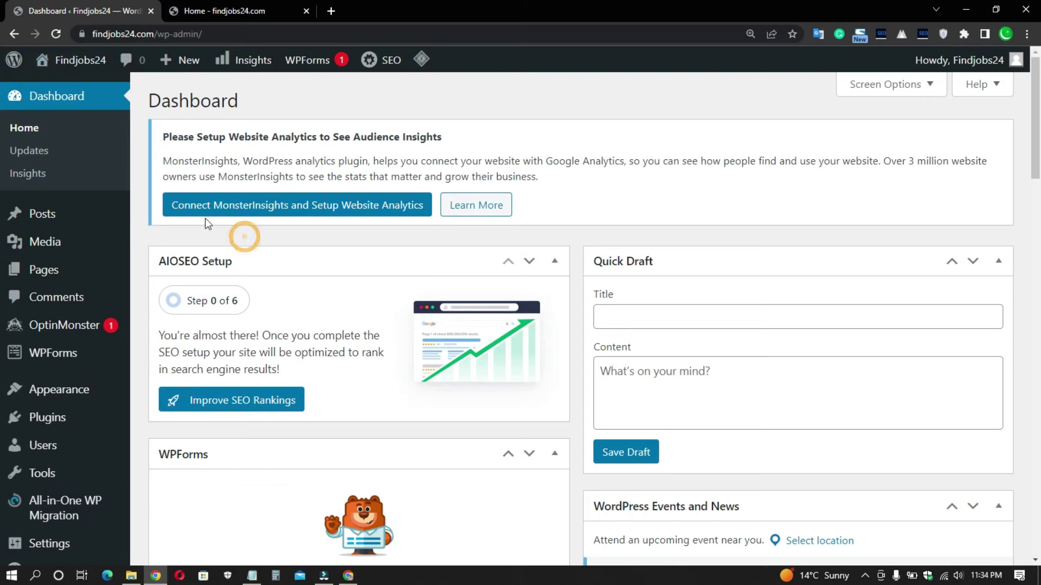
click(28, 217)
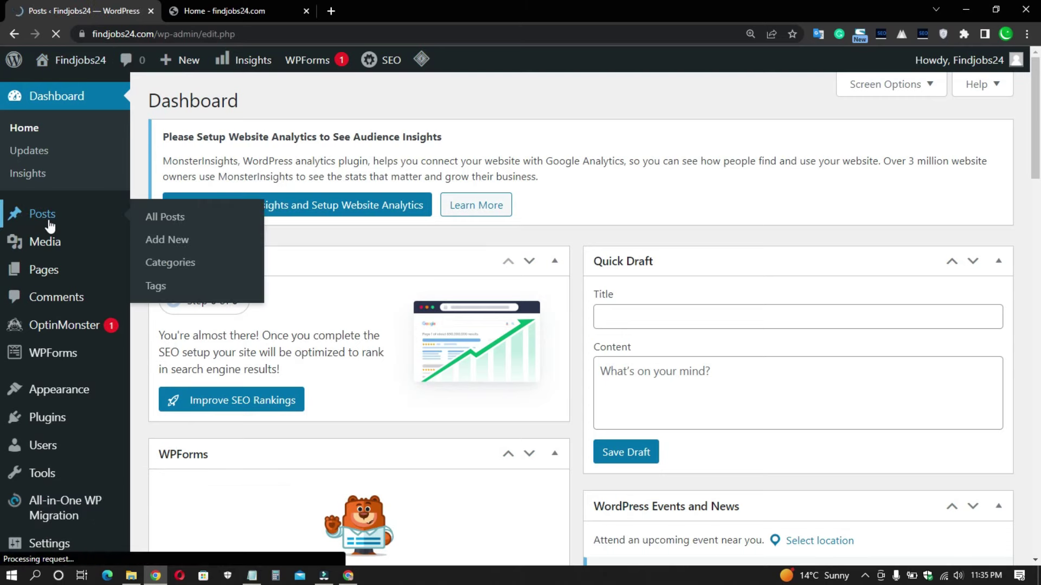
scroll(62, 225, down, 1)
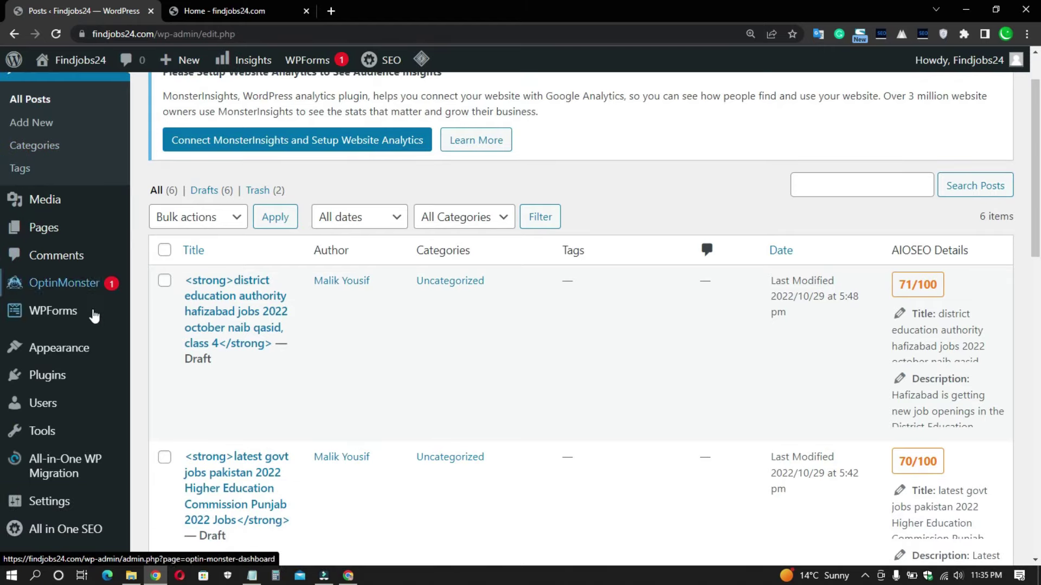
scroll(871, 237, up, 1)
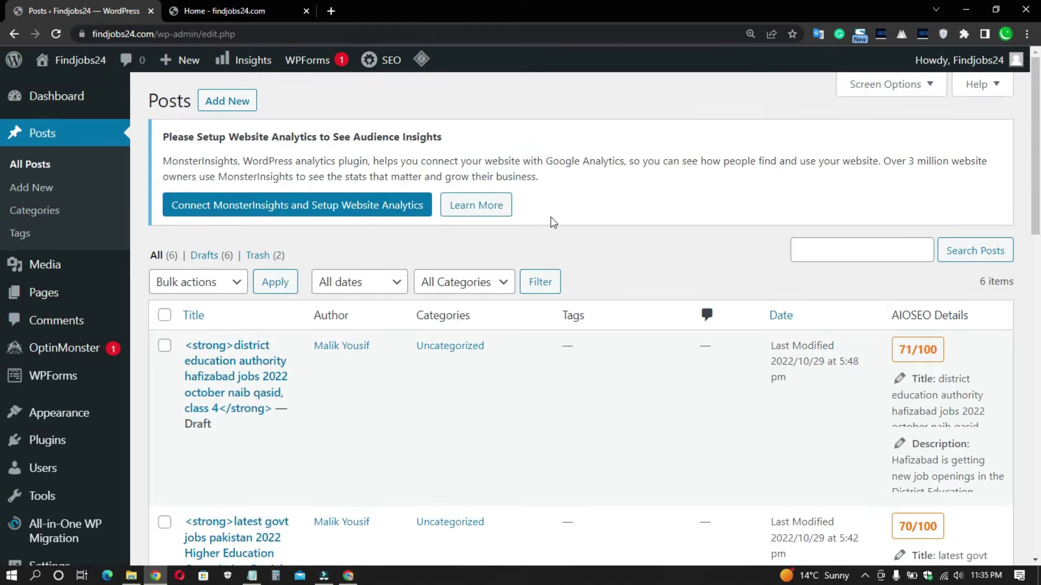
- Open the installed themes and delete the Twenty Twenty theme
scroll(26, 333, down, 2)
scroll(18, 270, down, 2)
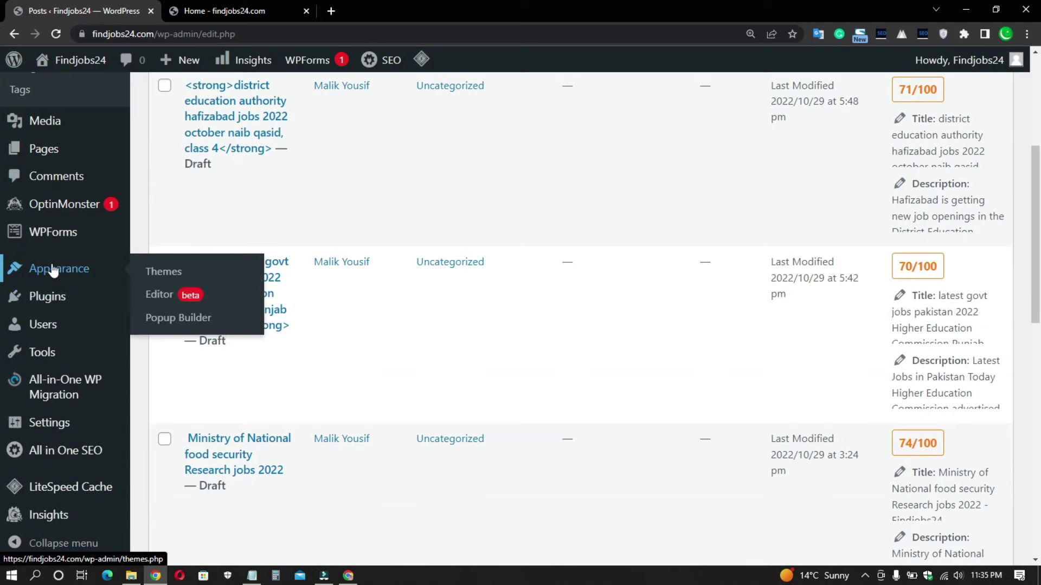
click(60, 269)
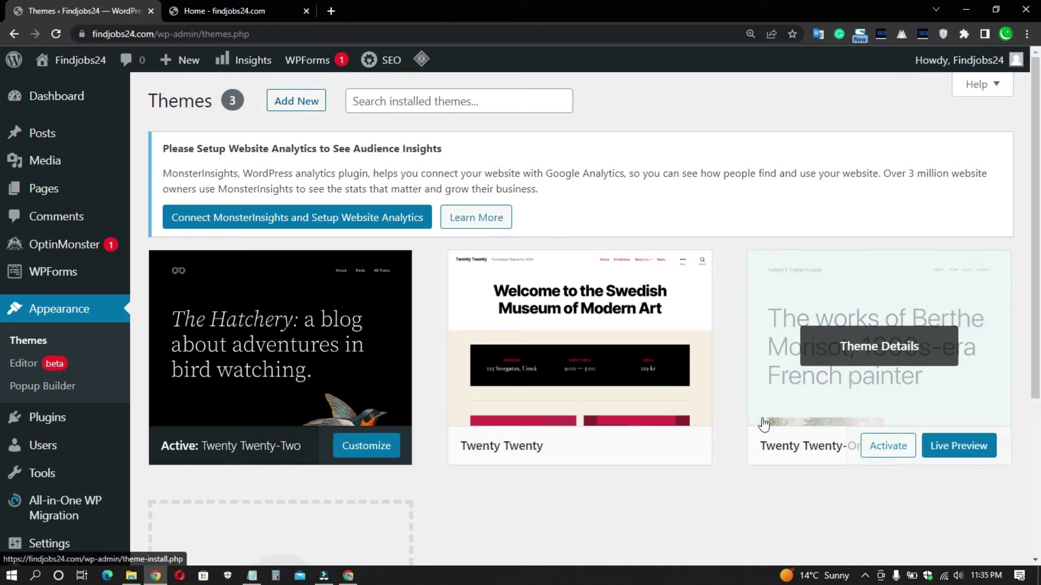
scroll(579, 316, down, 1)
click(591, 274)
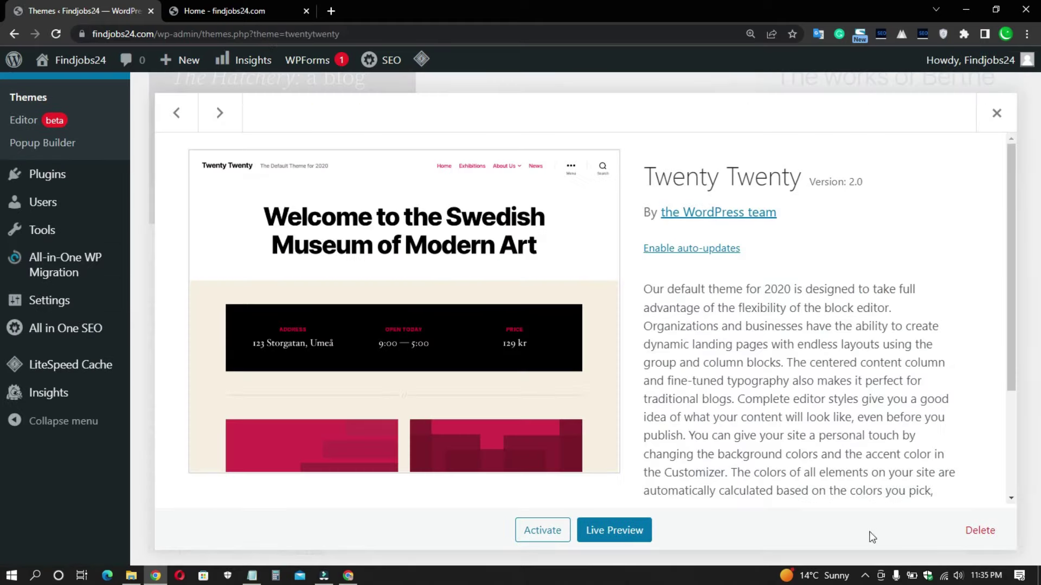
click(996, 525)
click(581, 130)
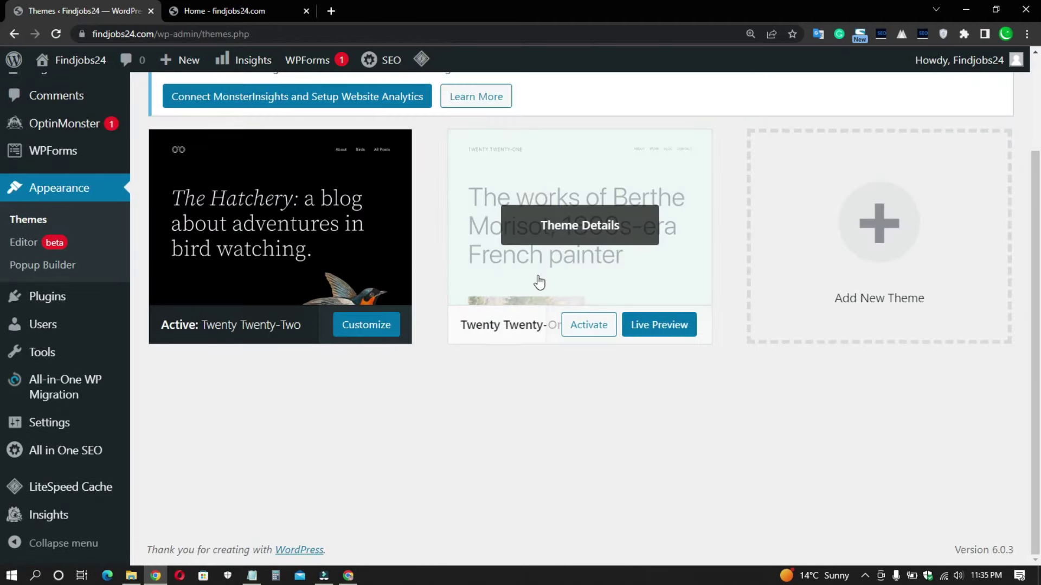
- Delete the Twenty Twenty-One theme from the installed themes
click(592, 287)
click(995, 527)
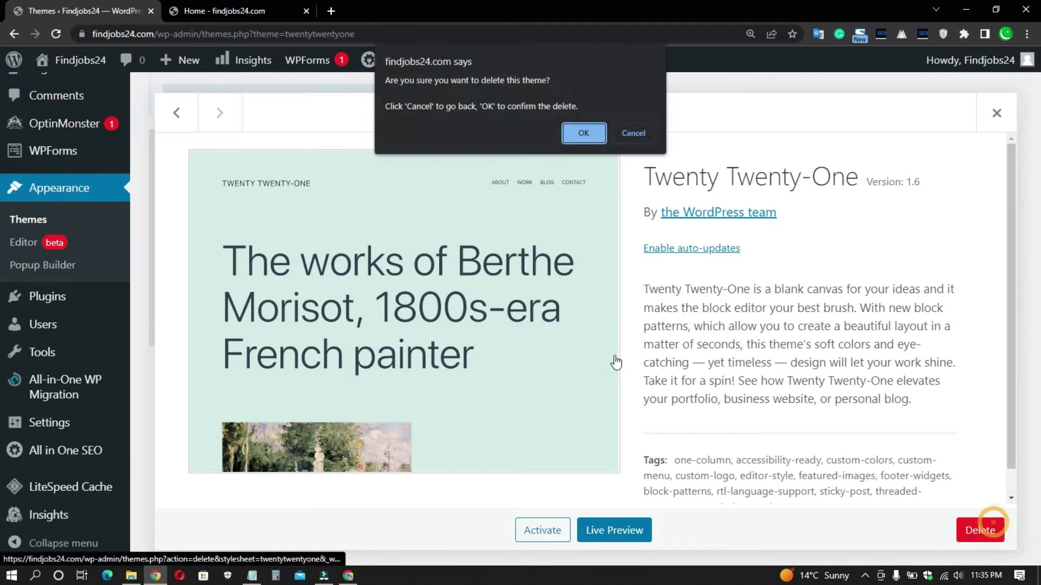
click(582, 129)
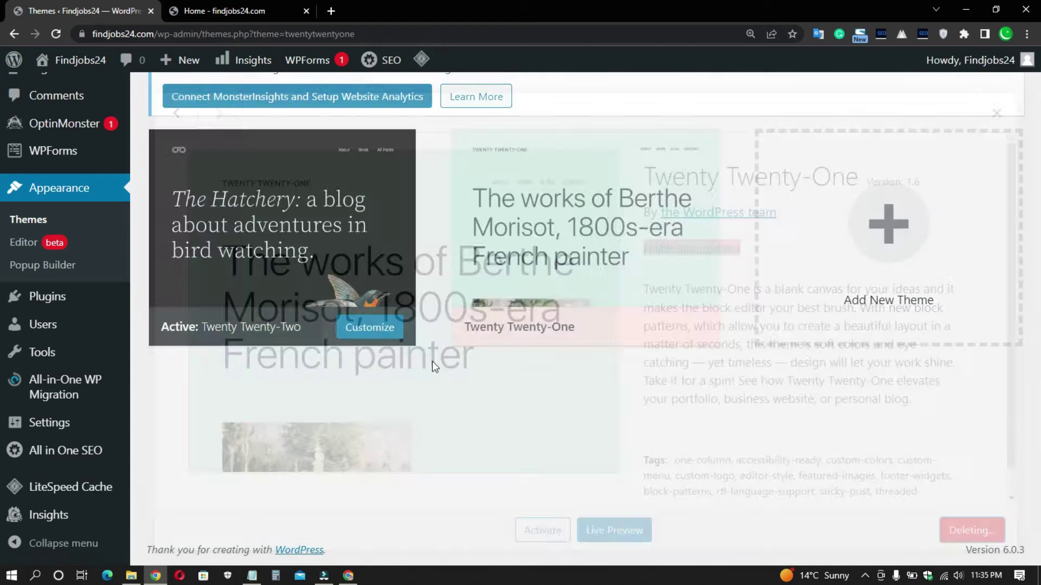
- Browse the popular themes available to add and install GeneratePress
scroll(581, 322, up, 7)
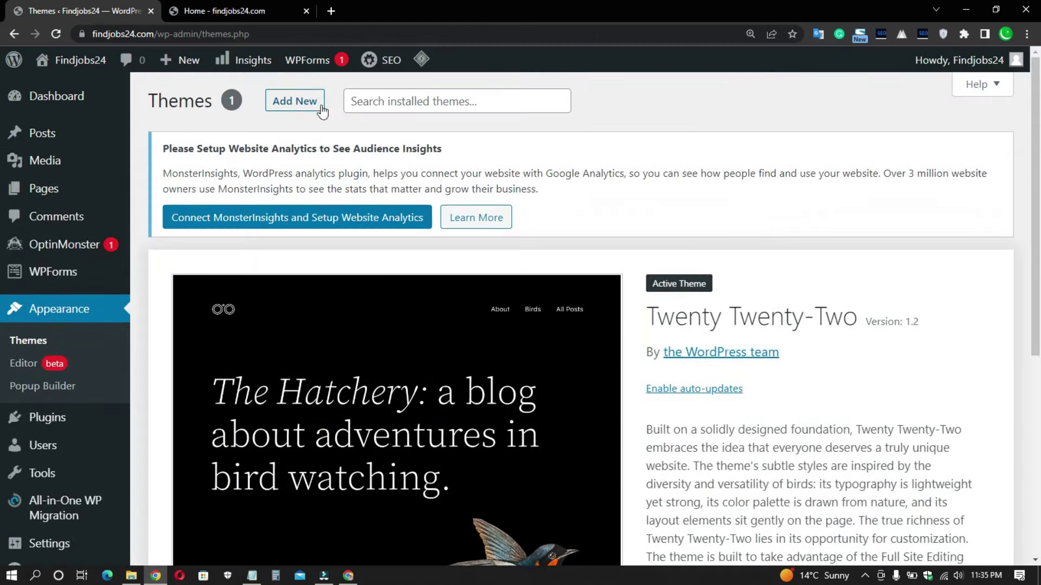
click(296, 101)
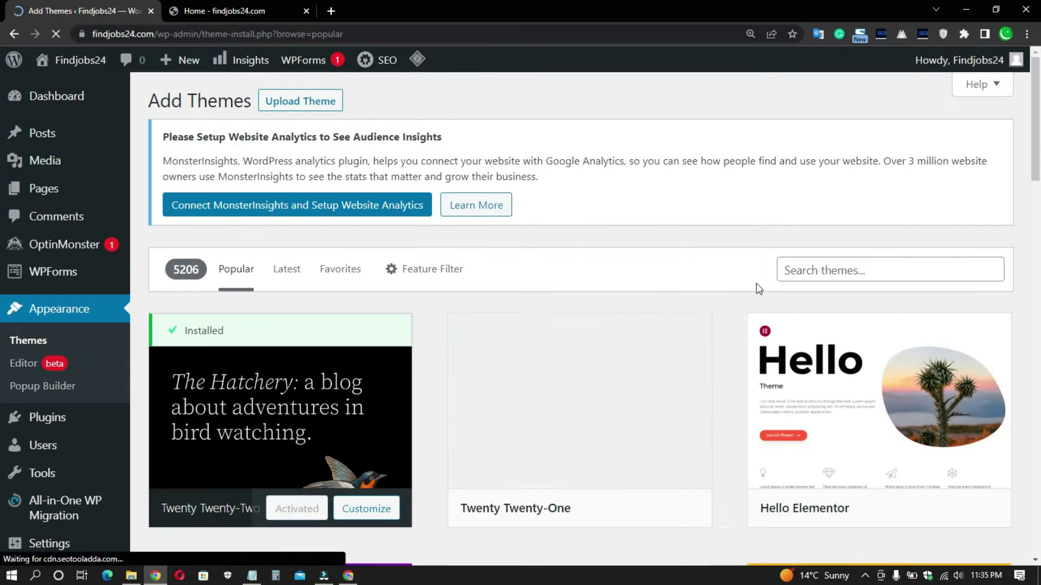
click(822, 276)
scroll(699, 328, down, 10)
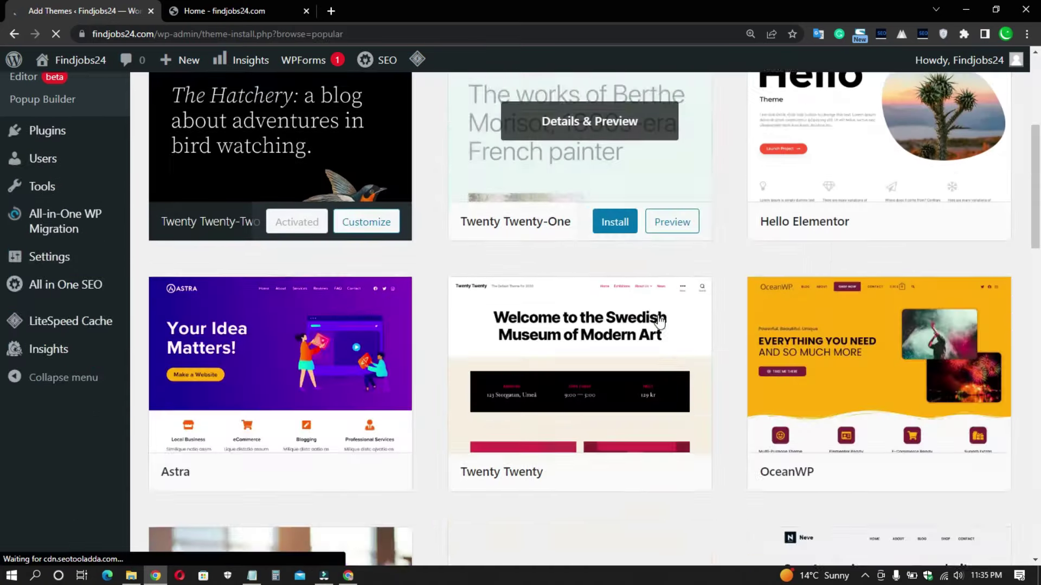
scroll(699, 328, down, 4)
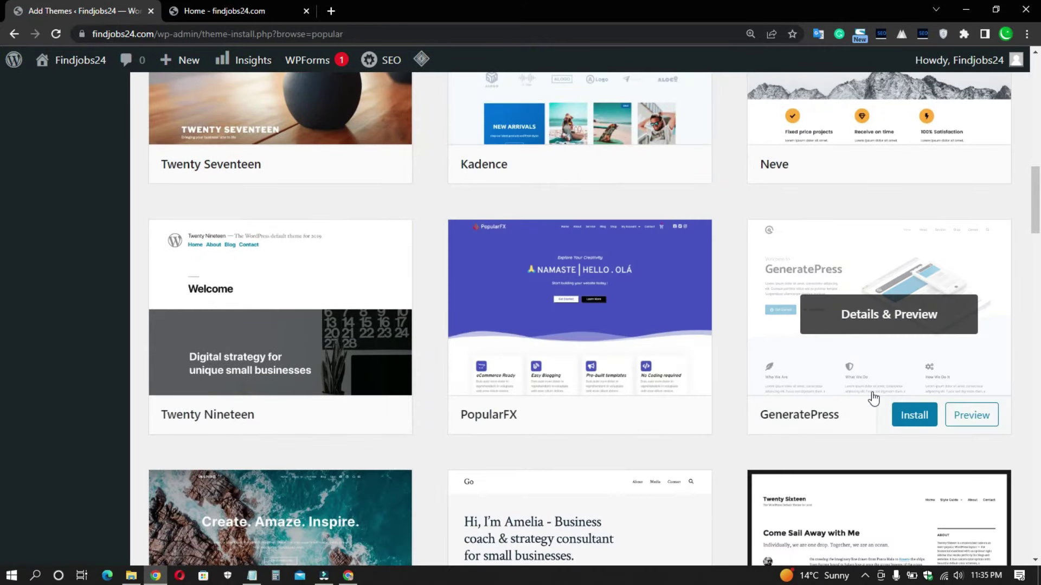
click(920, 425)
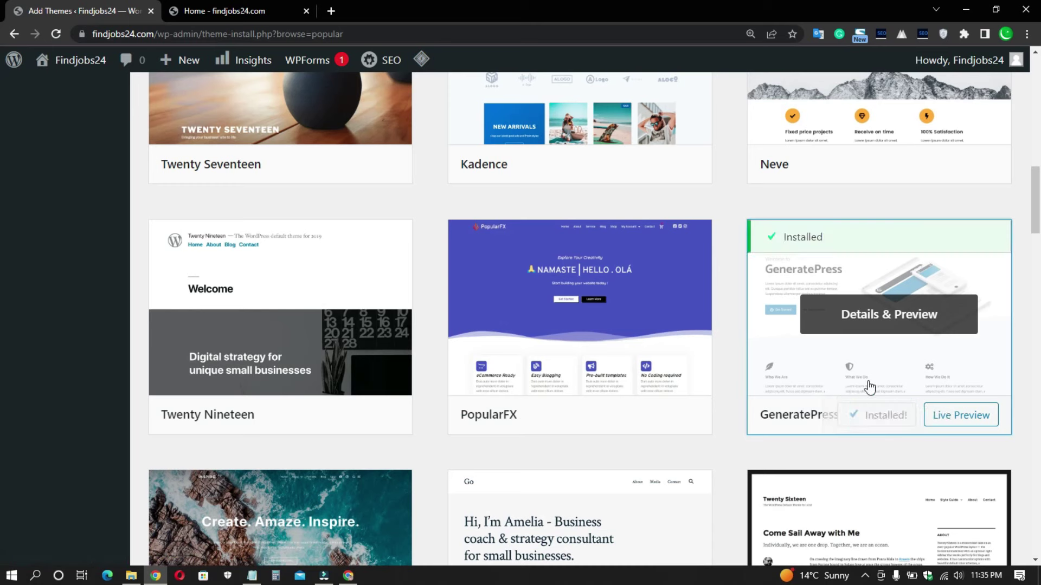
- Activate the GeneratePress theme on the site
click(906, 422)
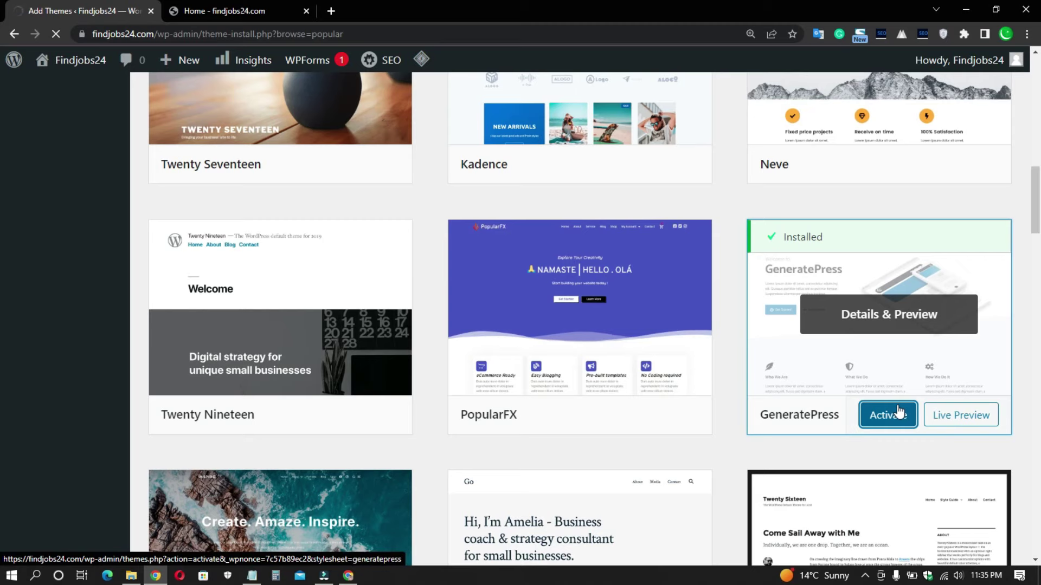
scroll(759, 414, up, 5)
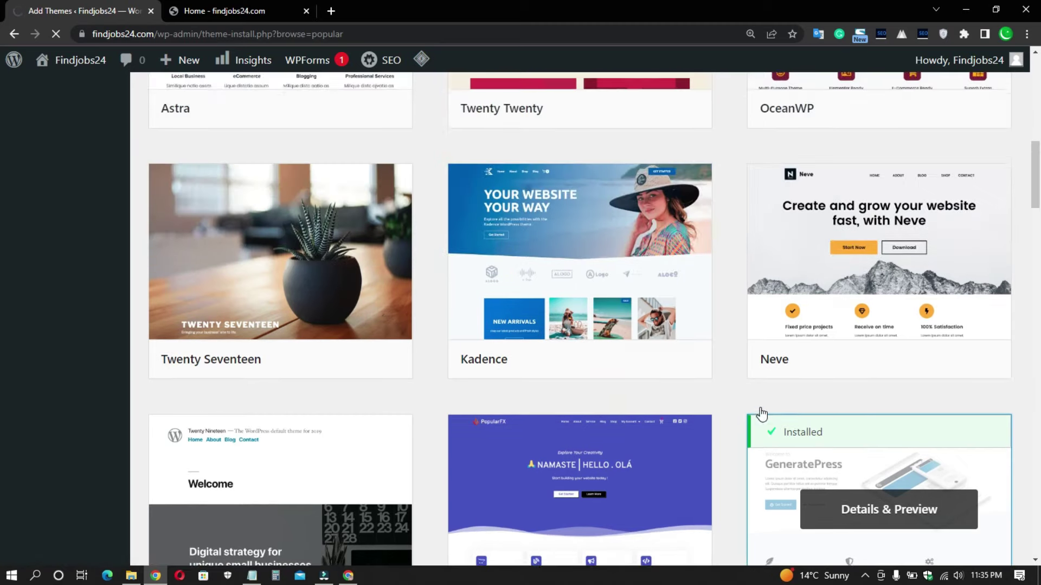
scroll(794, 422, up, 8)
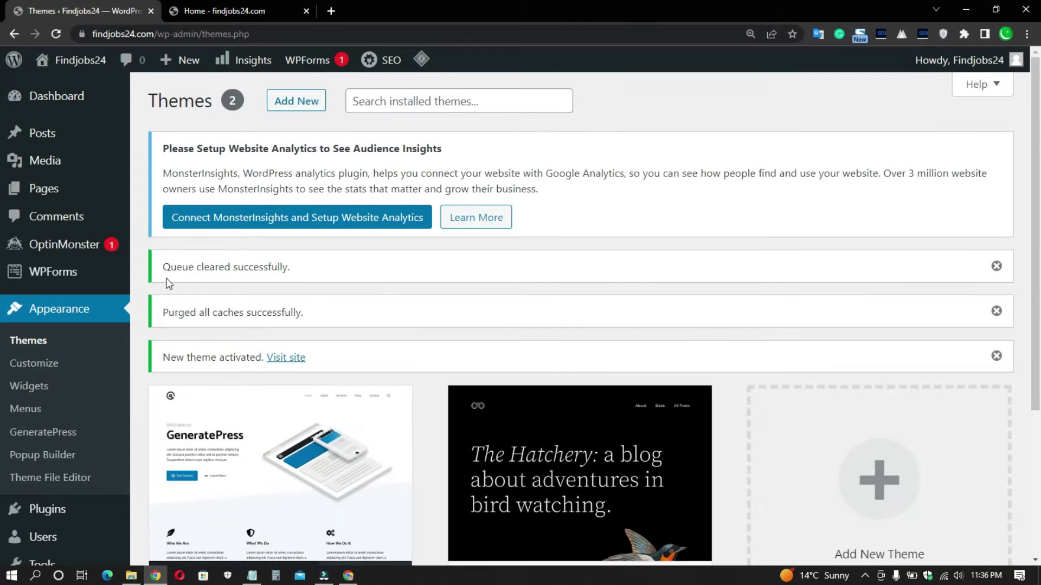
- Dismiss the theme activation, cache purge and queue notices above the installed themes
drag(160, 271, 314, 282)
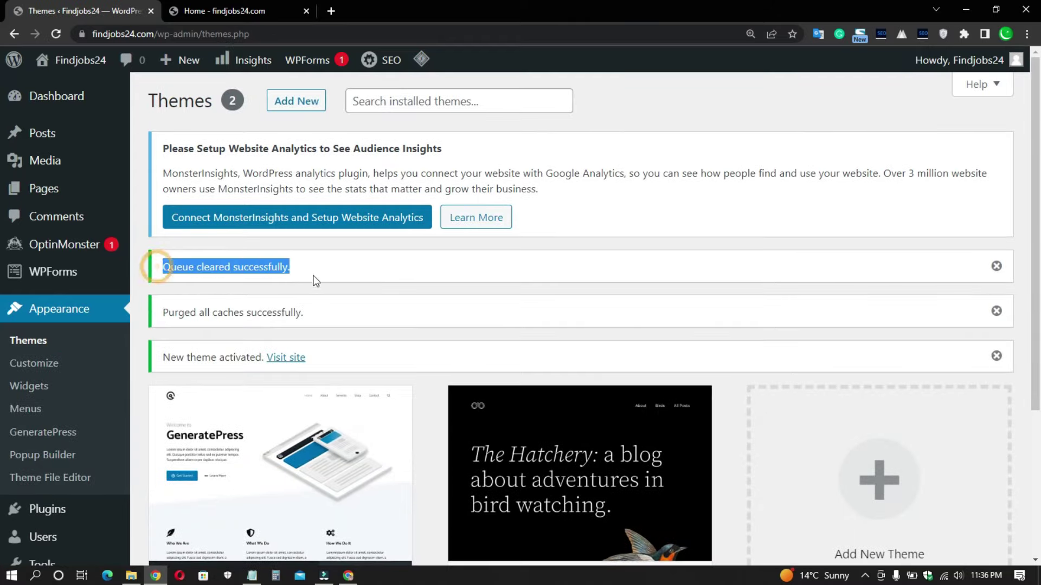
click(996, 355)
click(996, 312)
click(996, 266)
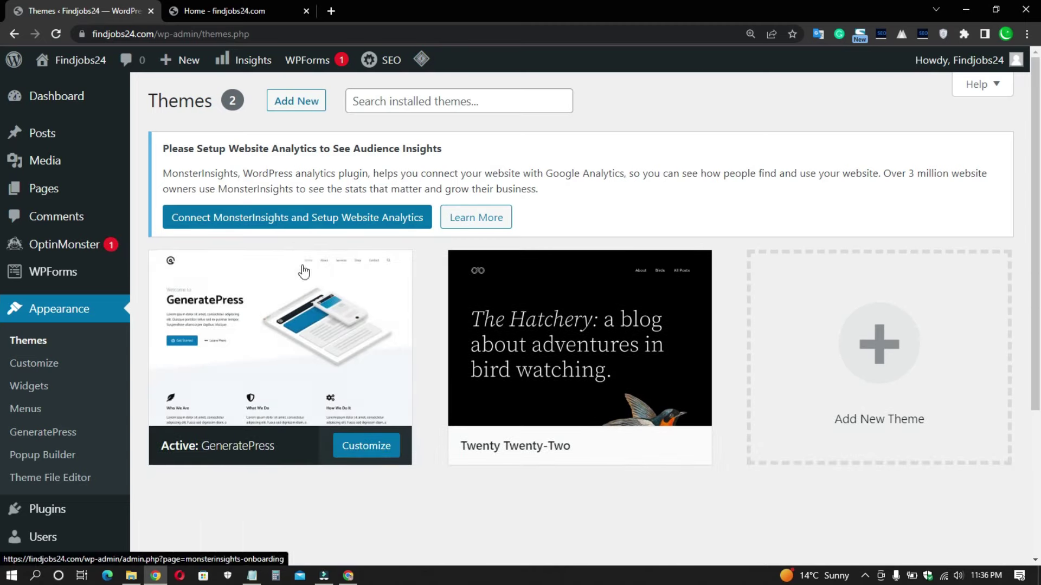
scroll(290, 292, down, 4)
scroll(319, 305, up, 4)
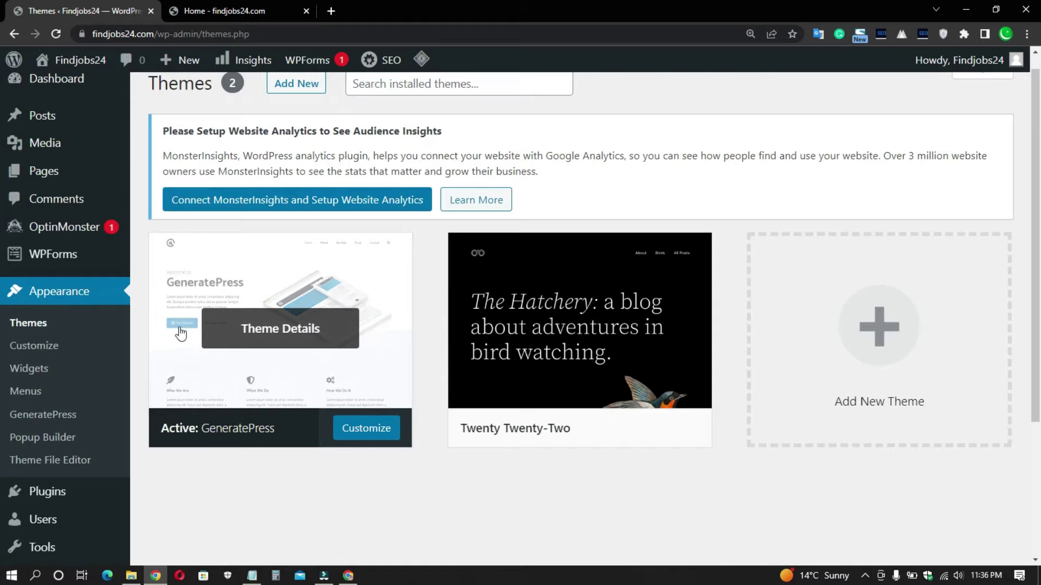
scroll(181, 333, down, 4)
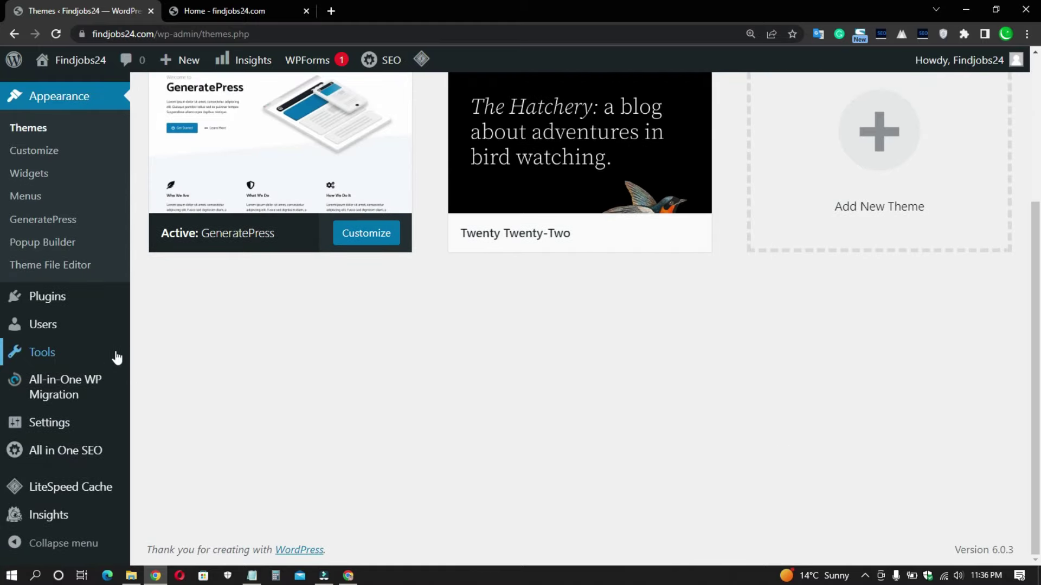
- Upload and install the plugin archive gp-premium-2.2.0.zip and activate it on the site
click(85, 297)
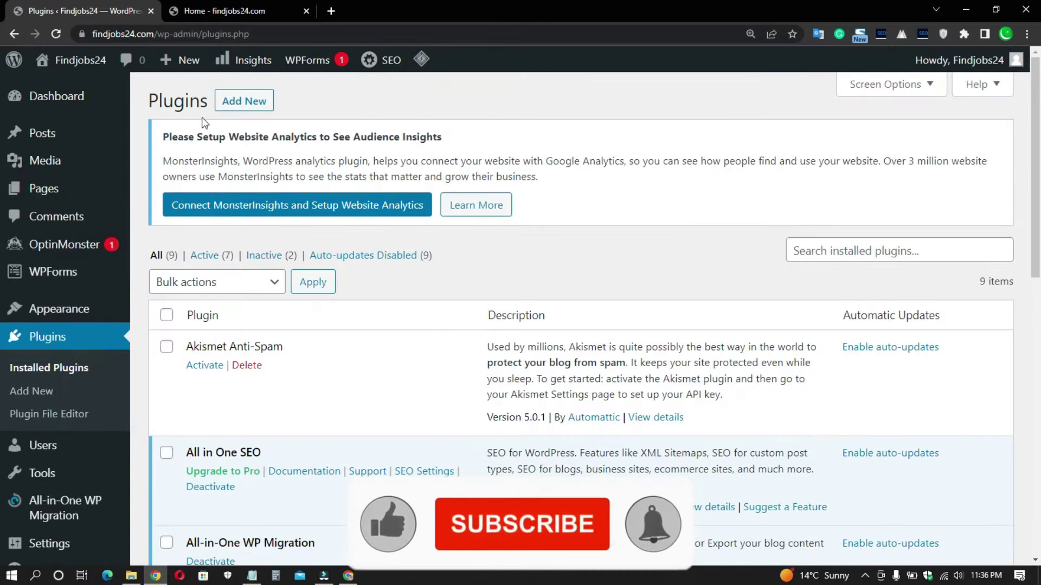
click(251, 105)
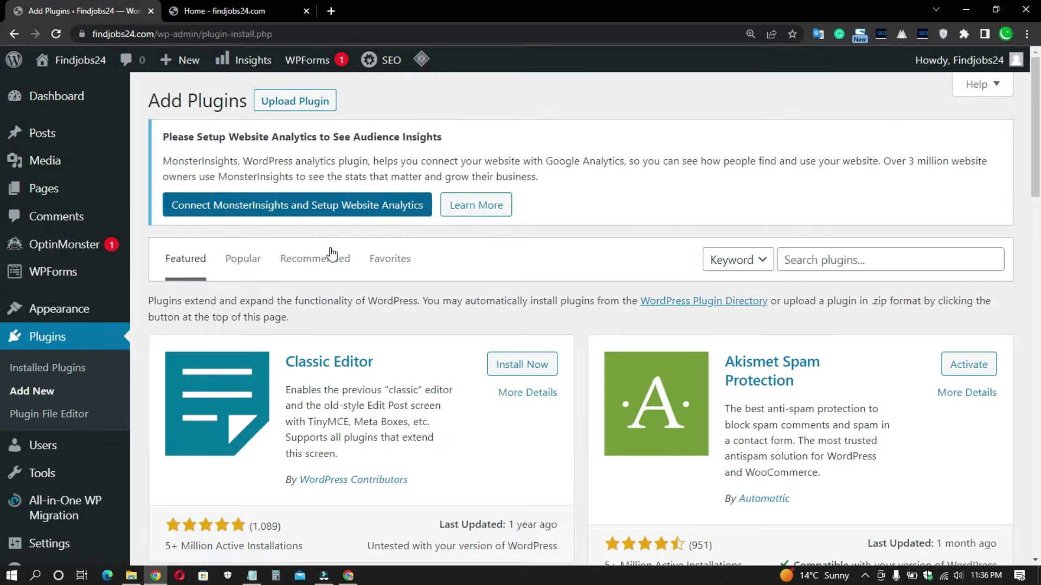
click(280, 101)
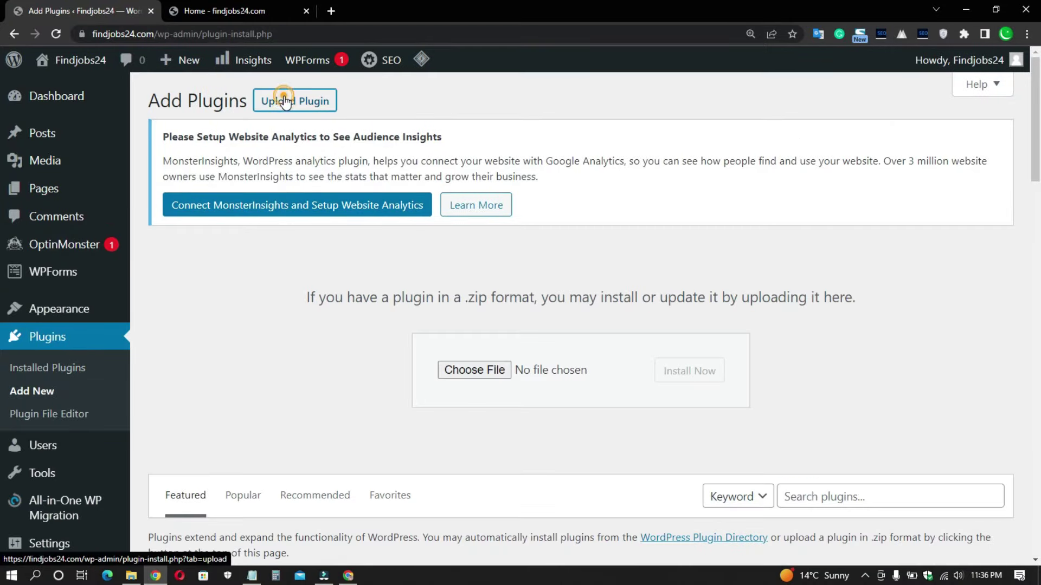
click(458, 380)
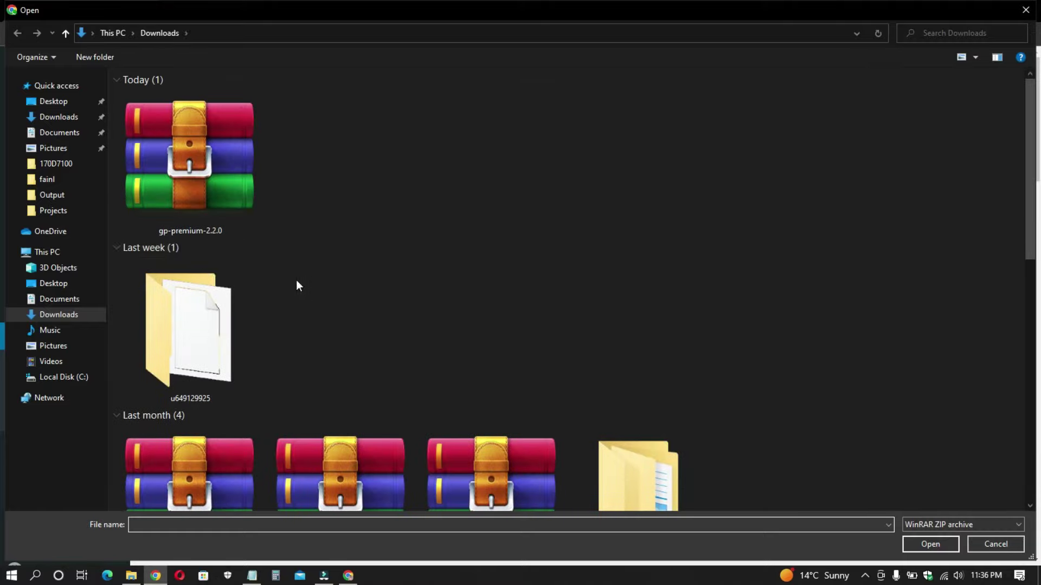
click(203, 179)
double_click(203, 178)
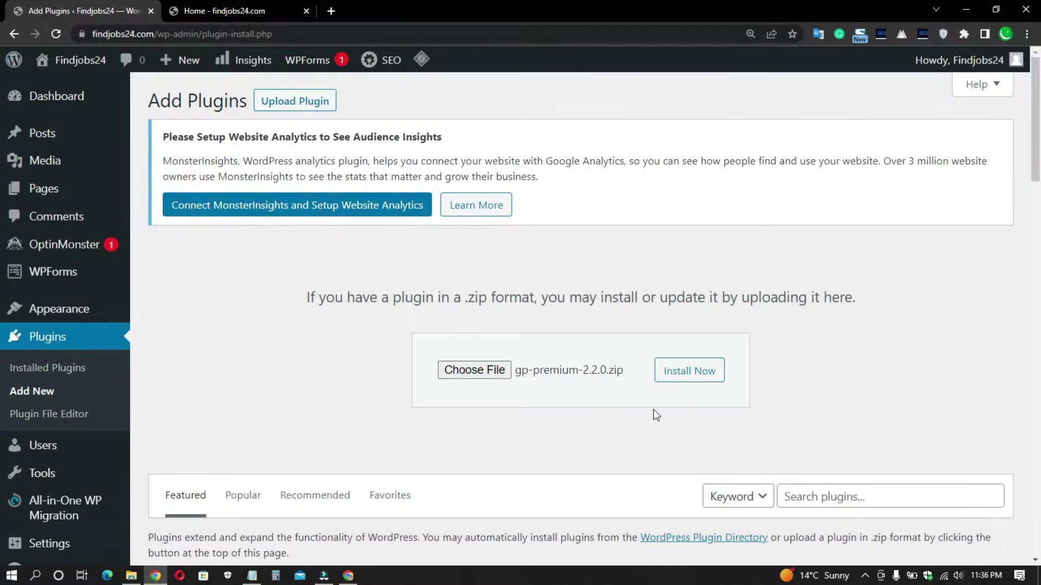
click(688, 374)
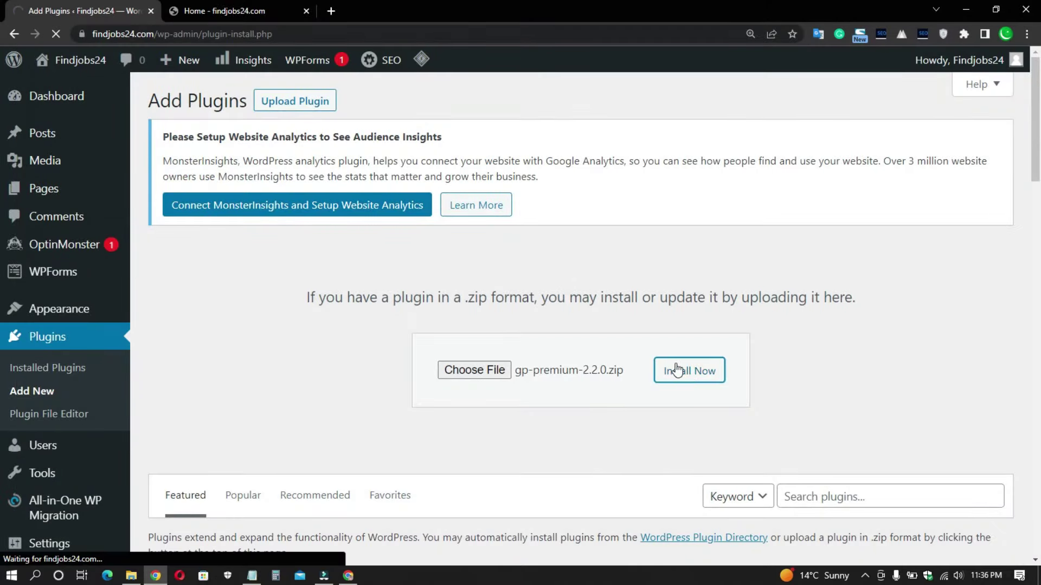
click(189, 345)
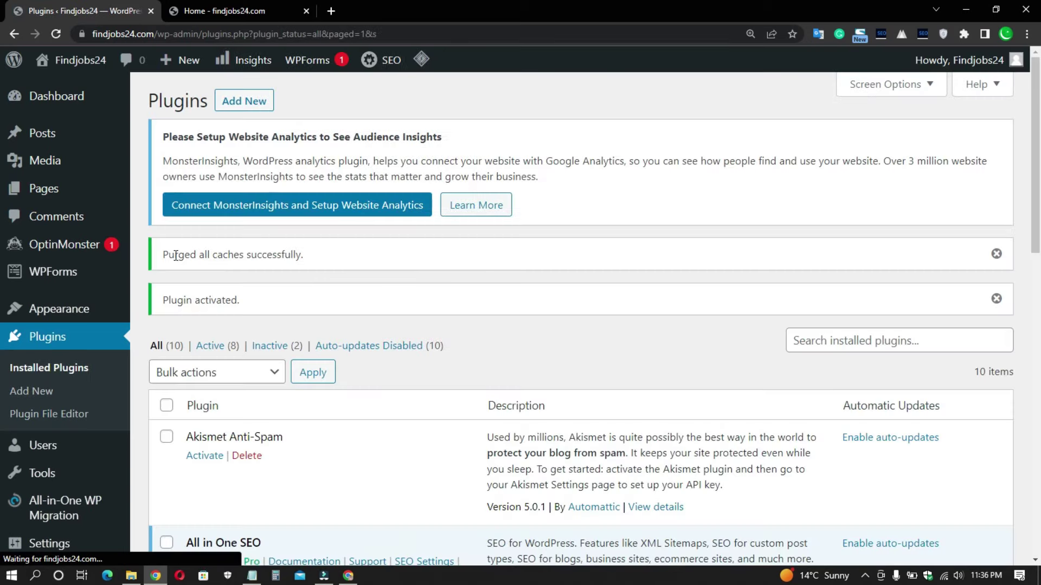
- Dismiss the cache purge and plugin activation notices above the installed plugins
drag(175, 255, 325, 267)
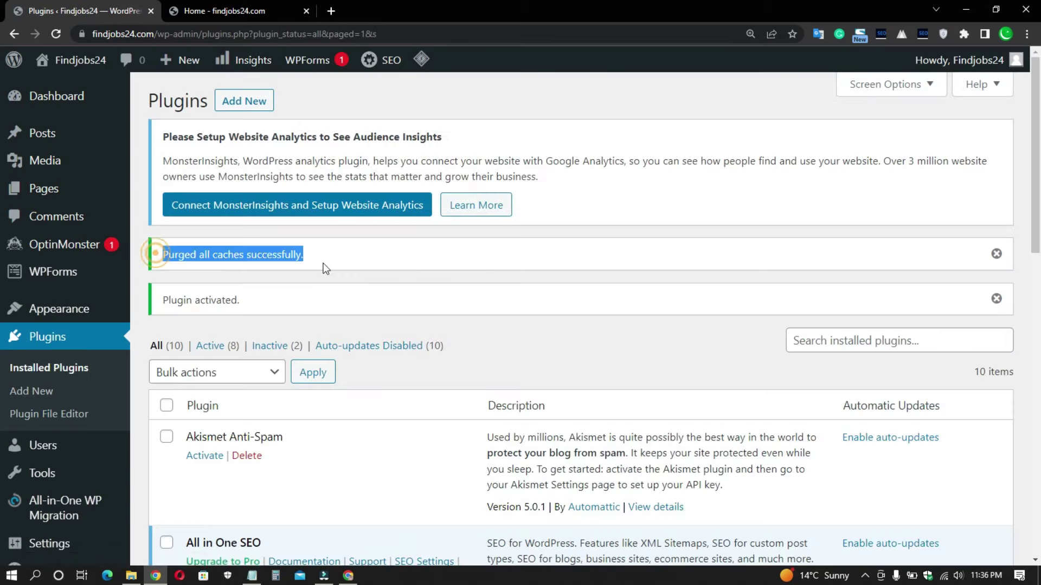
click(242, 292)
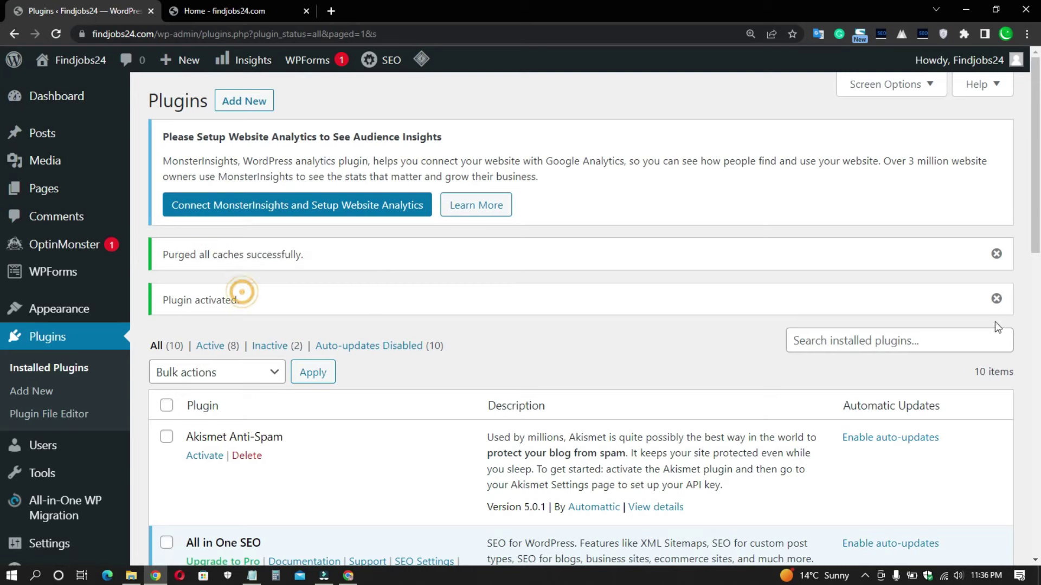
click(997, 254)
click(995, 256)
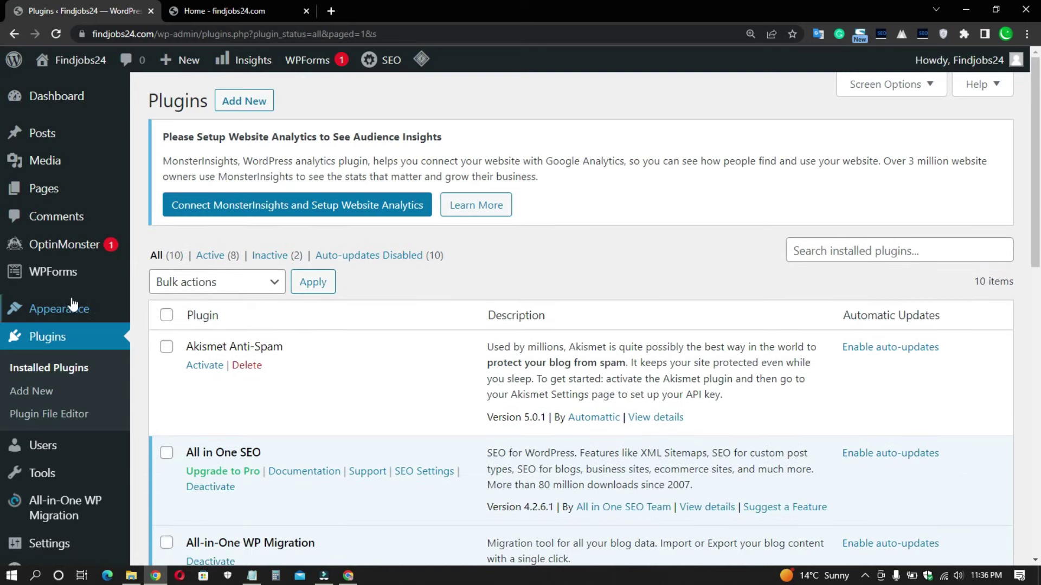
- Enter the licence key in the GeneratePress theme options and save it to activate premium updates
mouse_move(70, 307)
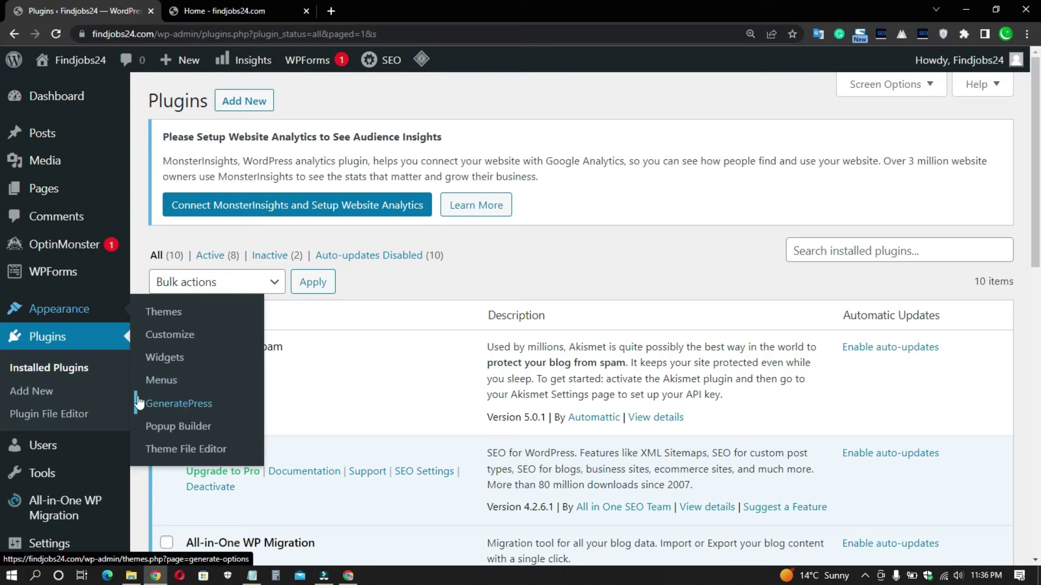
click(180, 400)
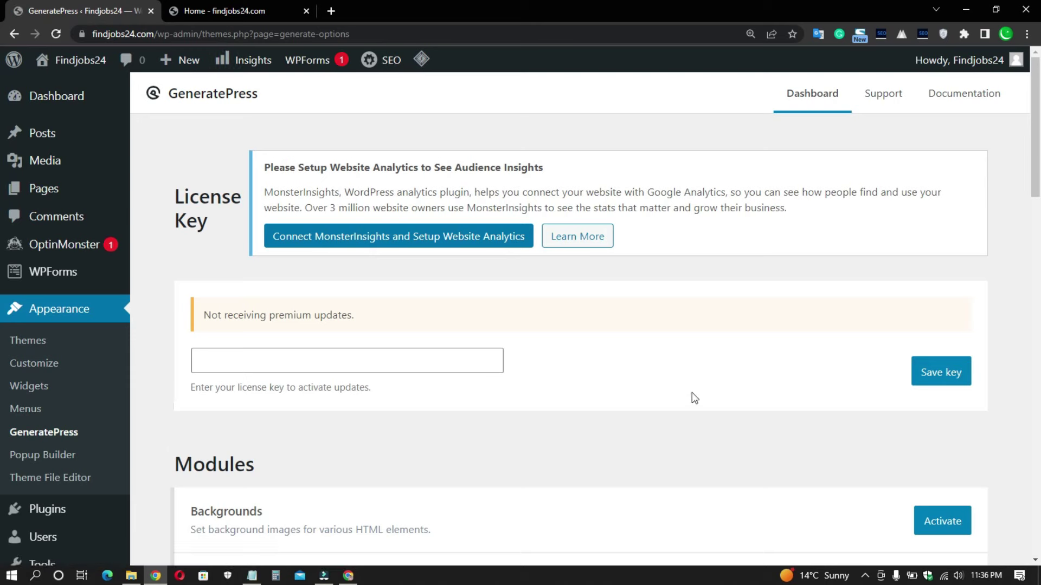
click(328, 368)
click(332, 353)
click(351, 386)
triple_click(227, 388)
click(304, 386)
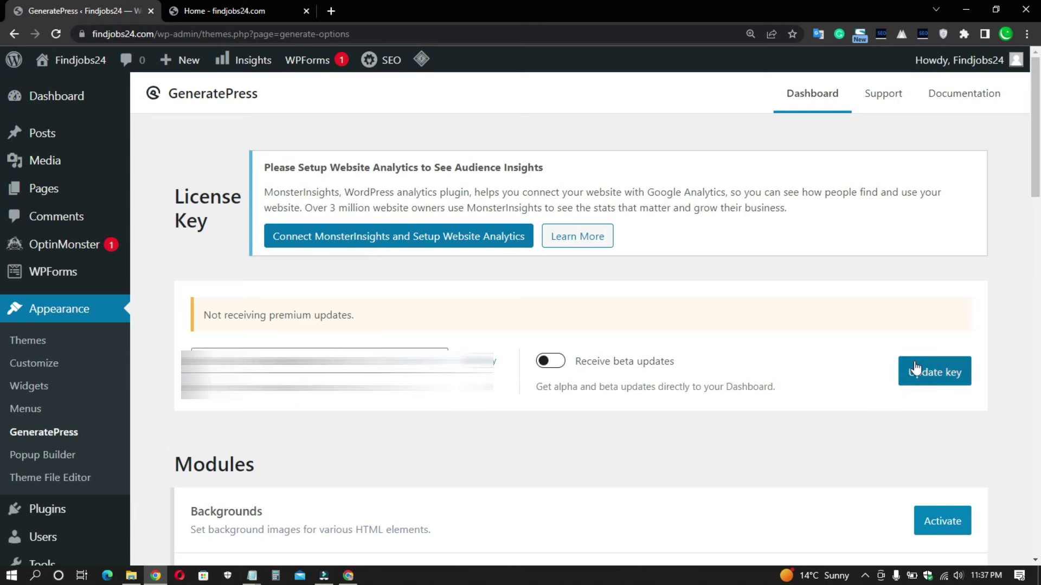
click(920, 372)
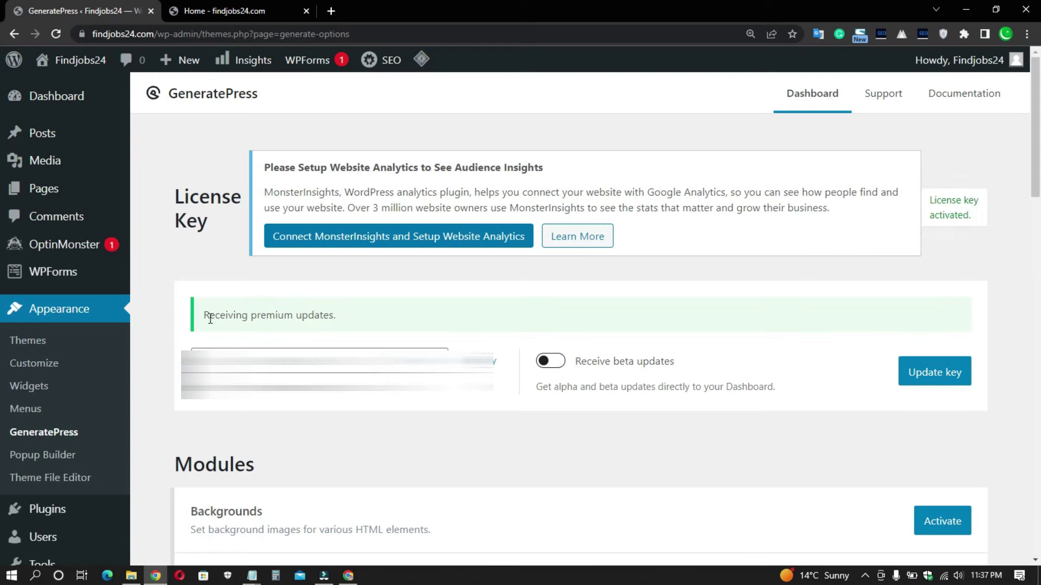
triple_click(320, 314)
- Activate the Backgrounds, Blog, Copyright, Disable Elements, Elements, Menu Plus, Secondary Nav, Site Library and Spacing modules
scroll(185, 120, down, 6)
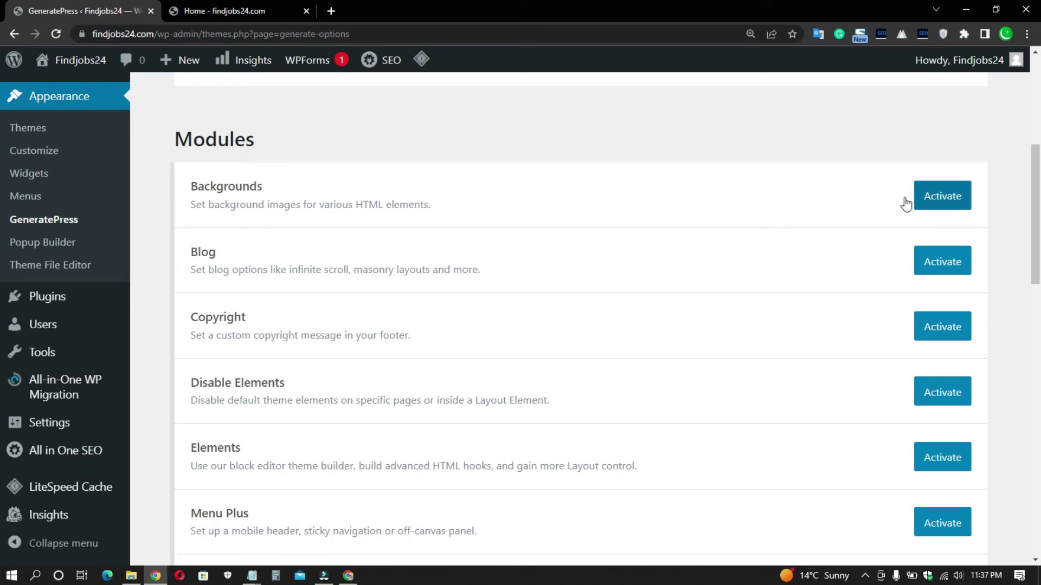
click(942, 195)
click(948, 259)
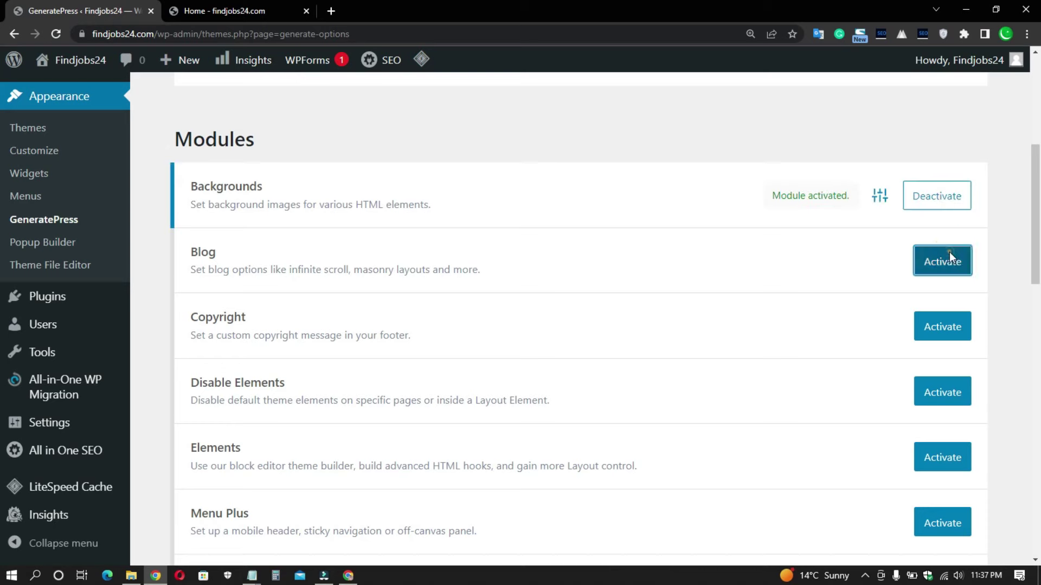
scroll(953, 244, down, 2)
click(942, 196)
click(943, 262)
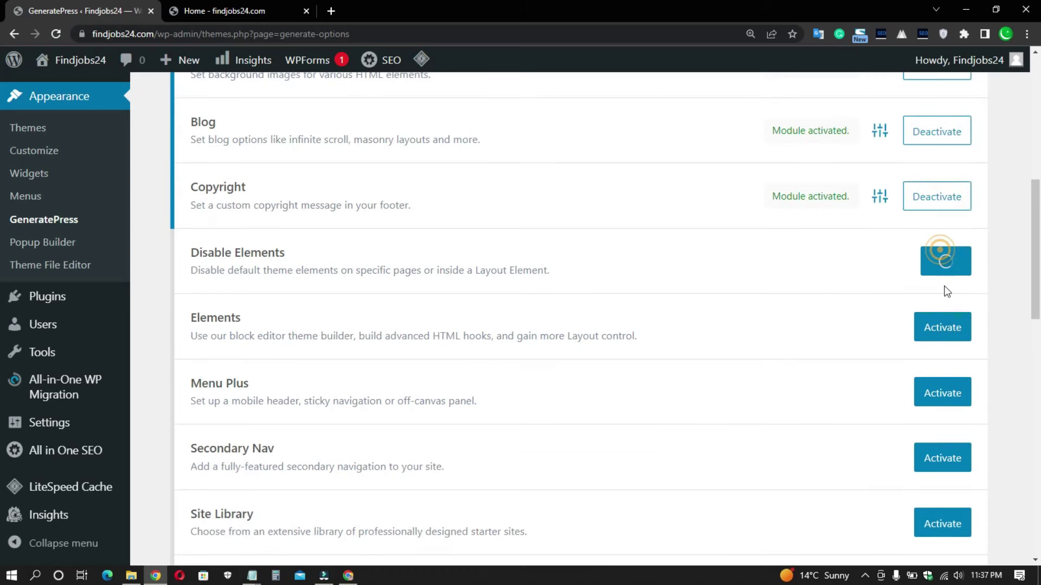
click(944, 326)
click(943, 394)
click(943, 458)
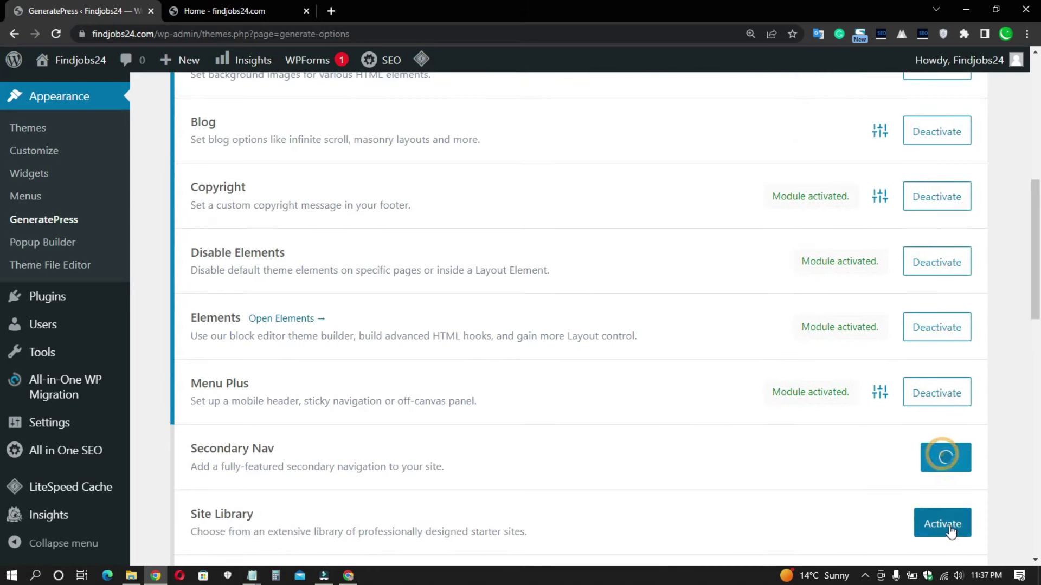
click(948, 524)
scroll(946, 464, down, 1)
scroll(945, 434, down, 2)
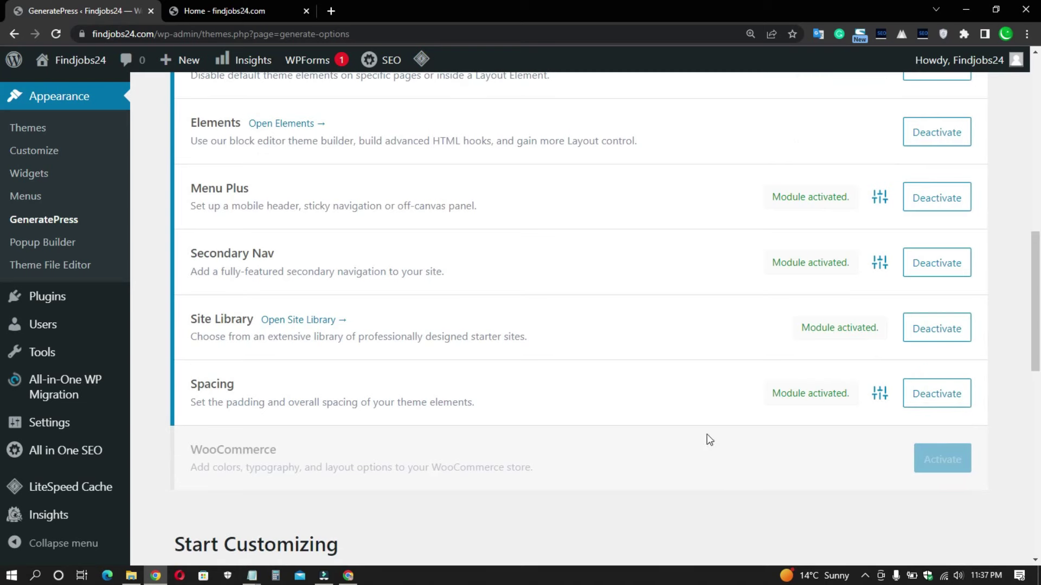
- Open the GeneratePress Site Library and look through the available starter sites
drag(187, 323, 253, 321)
click(203, 324)
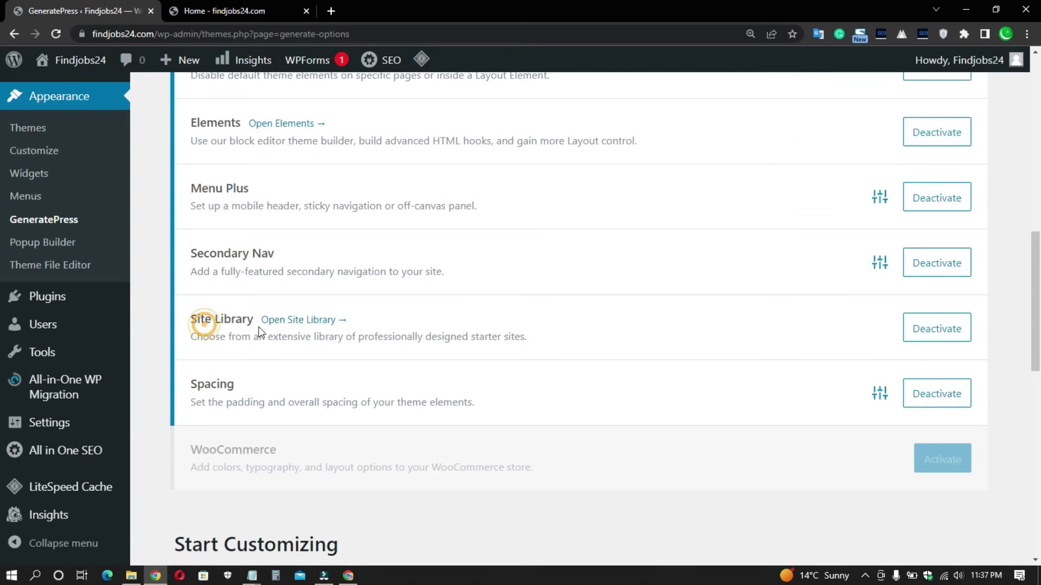
click(306, 321)
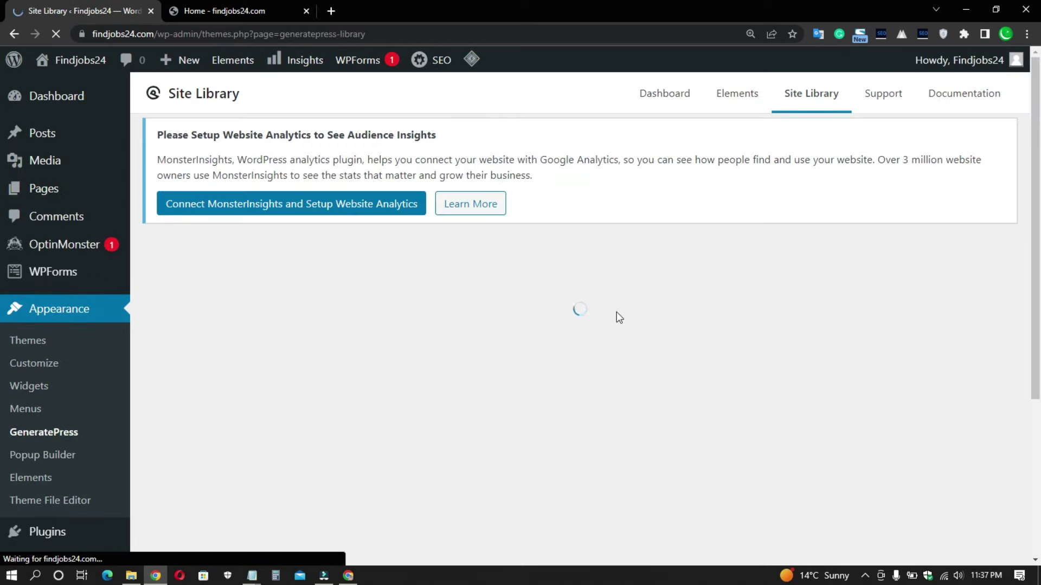
scroll(426, 321, down, 4)
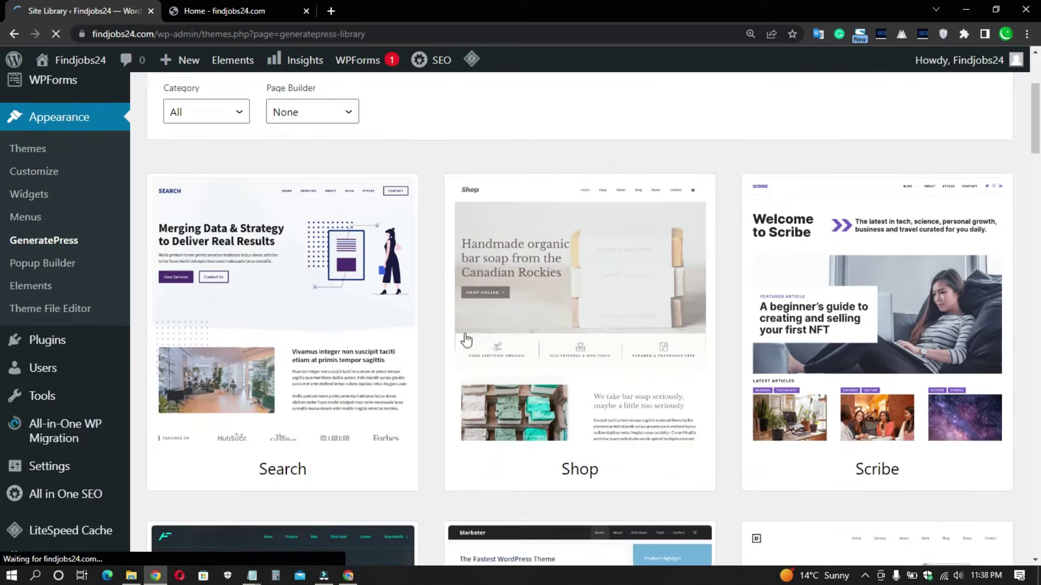
scroll(466, 340, down, 15)
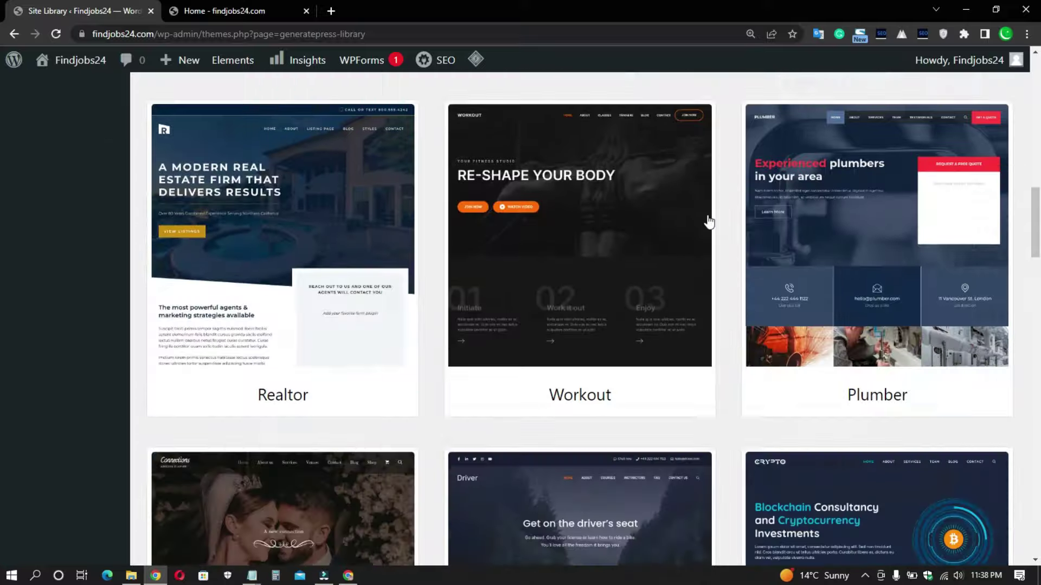
scroll(790, 267, up, 7)
scroll(843, 265, down, 12)
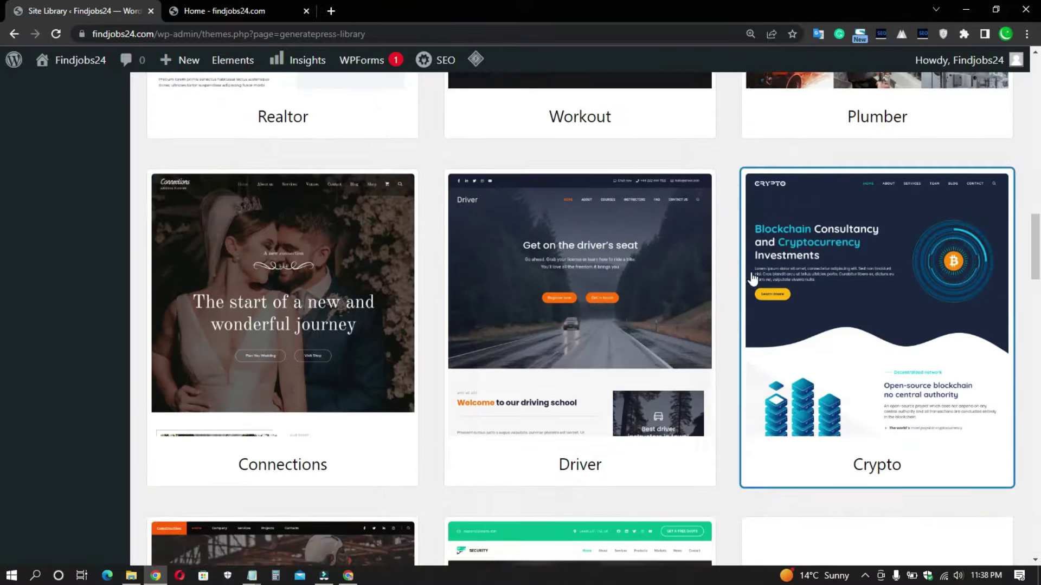
scroll(645, 292, down, 20)
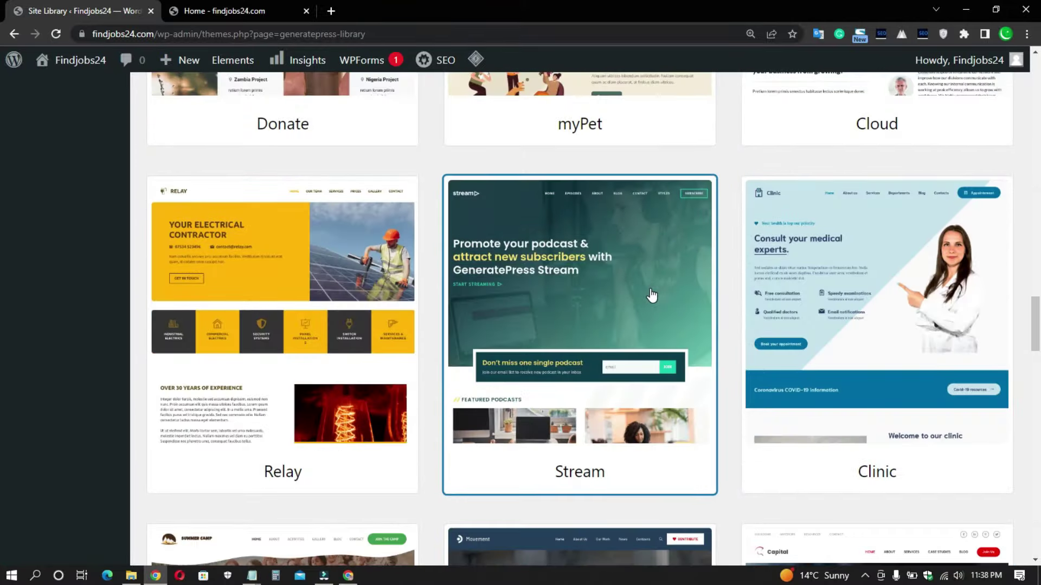
scroll(652, 295, up, 20)
scroll(704, 288, up, 2)
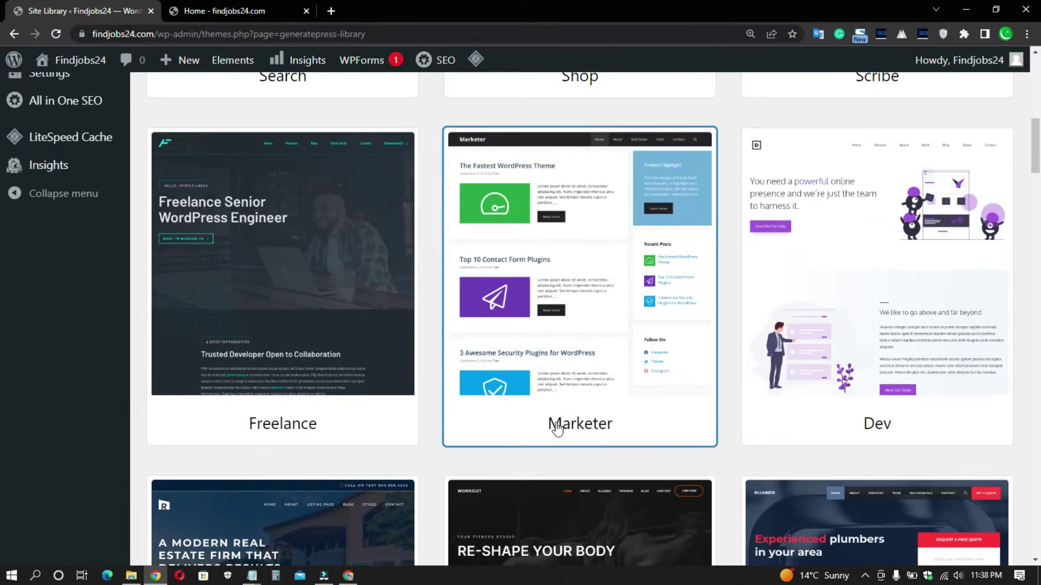
- Open the Marketer starter site and examine the layout of its desktop preview
click(572, 325)
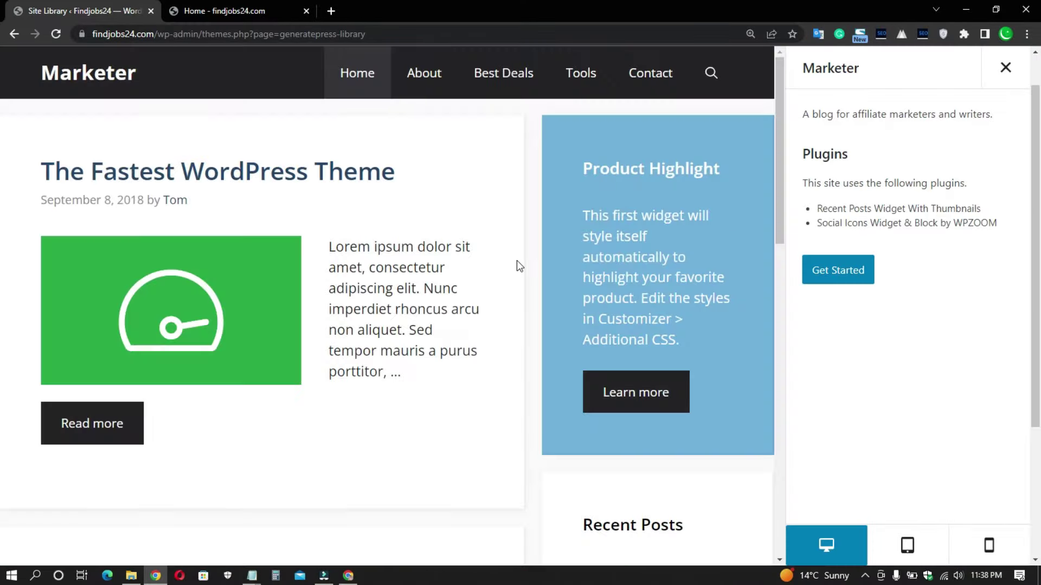
scroll(347, 326, down, 5)
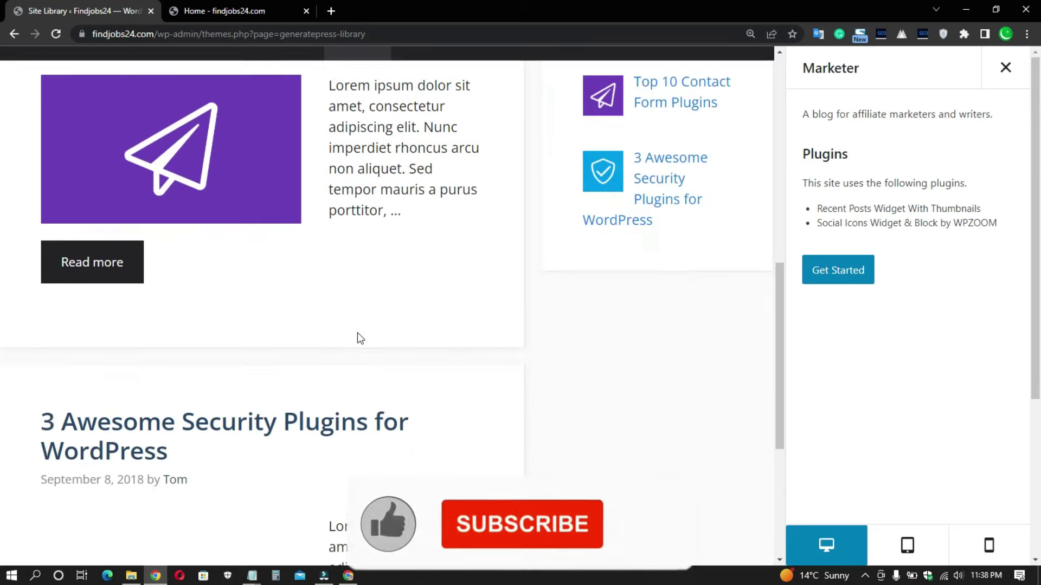
scroll(355, 336, up, 5)
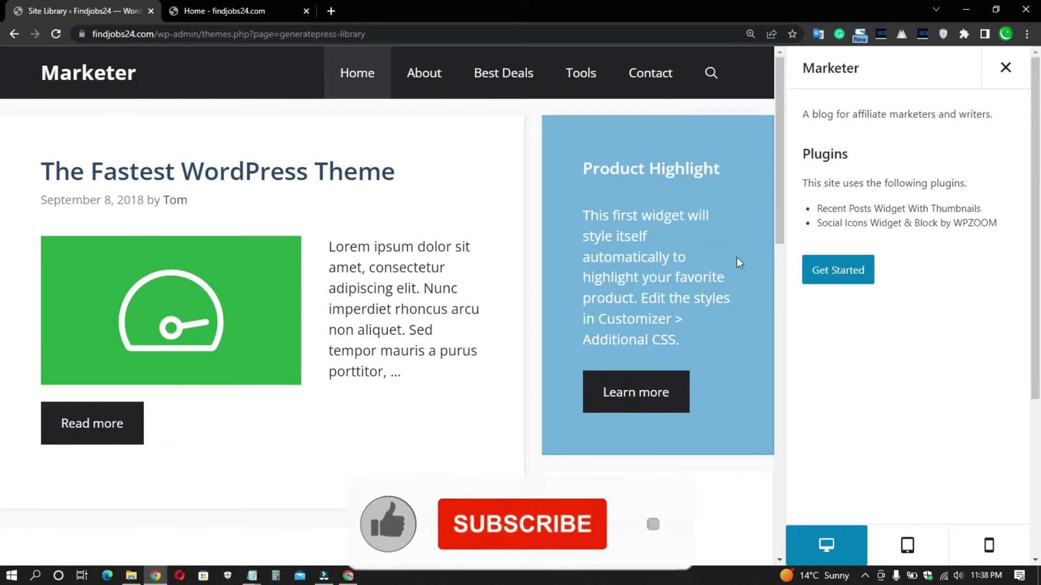
- Import the Marketer starter site with its theme options and demo content, acknowledging that the website is changed
click(835, 270)
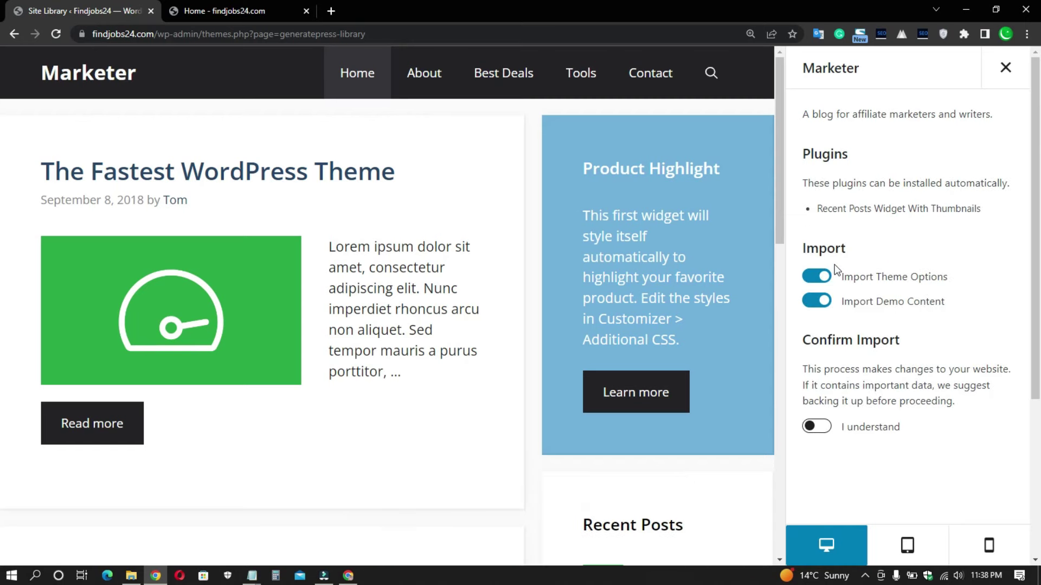
click(820, 428)
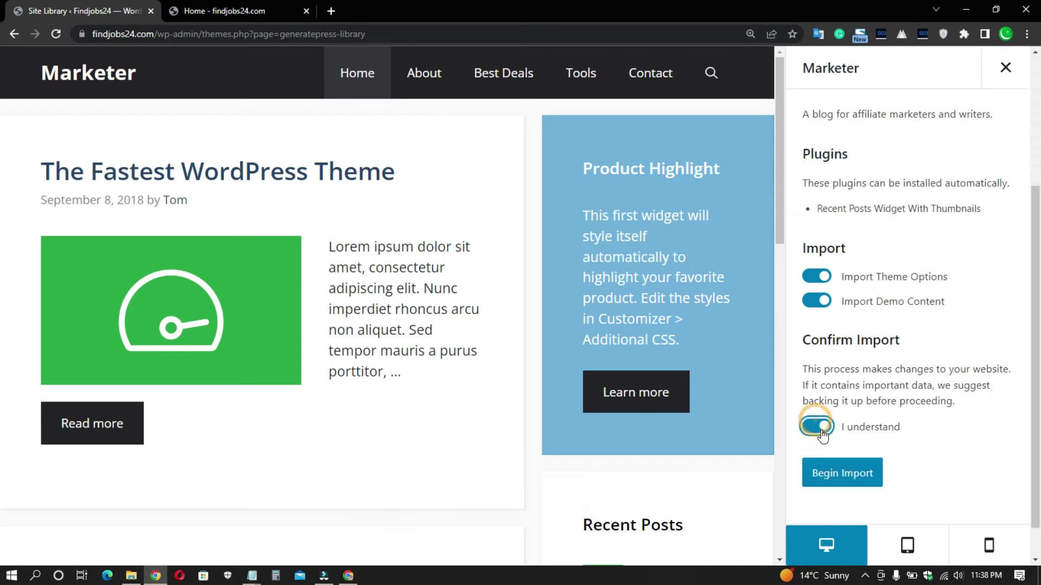
click(850, 476)
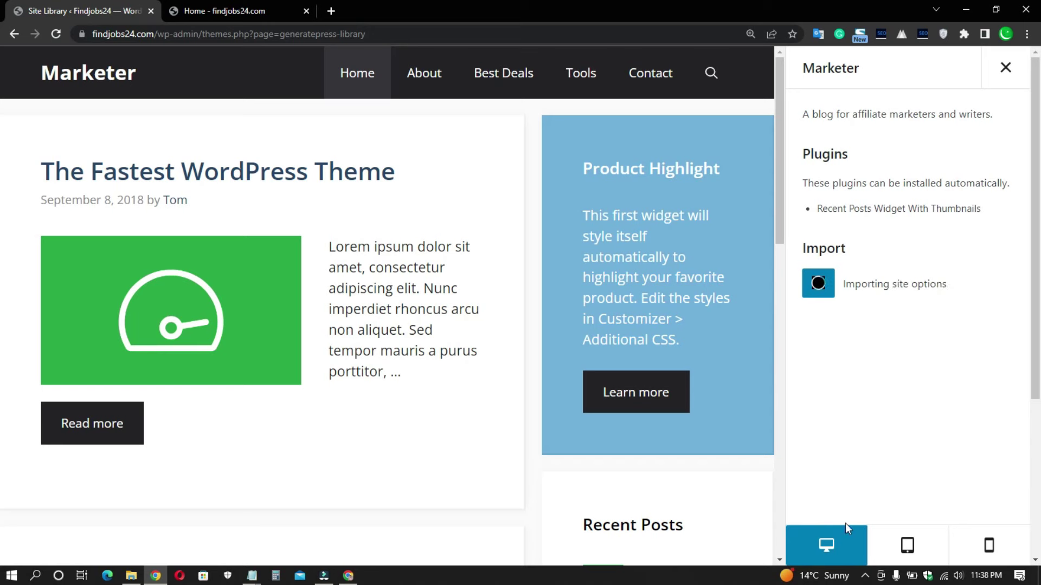
click(866, 577)
right_click(865, 529)
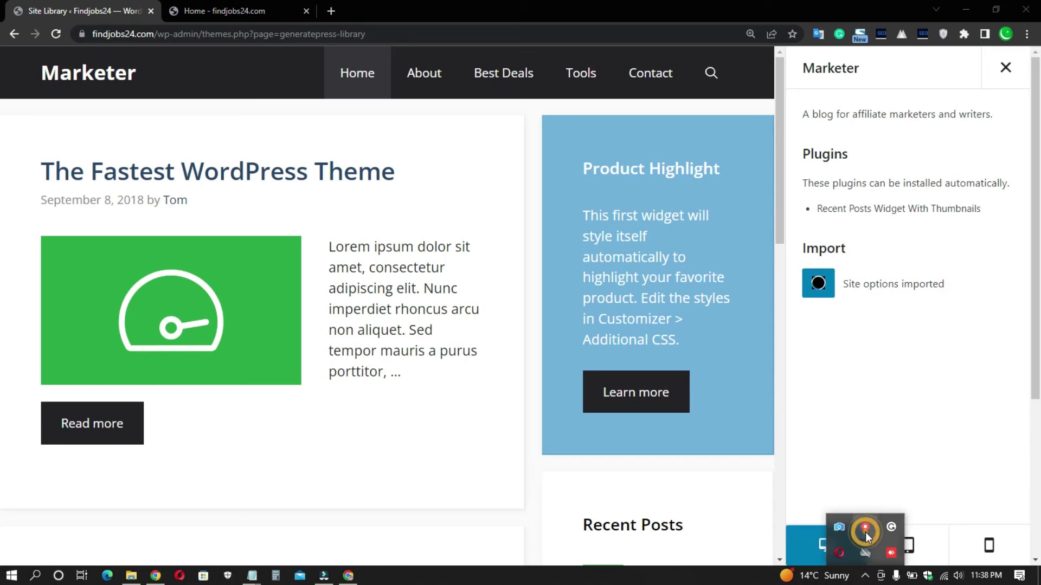
click(883, 546)
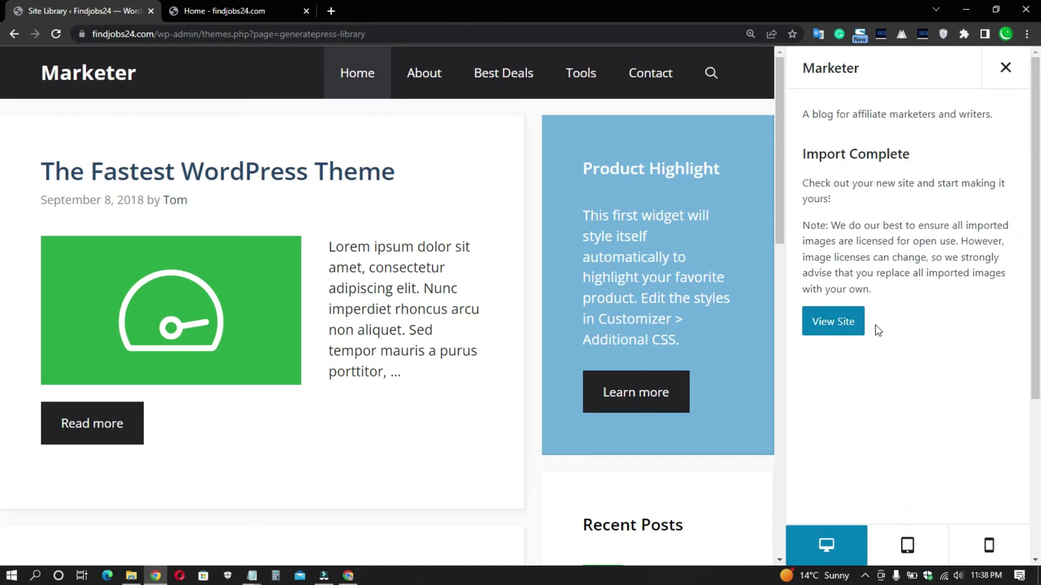
- View the site's home page from the completed Marketer import
click(841, 323)
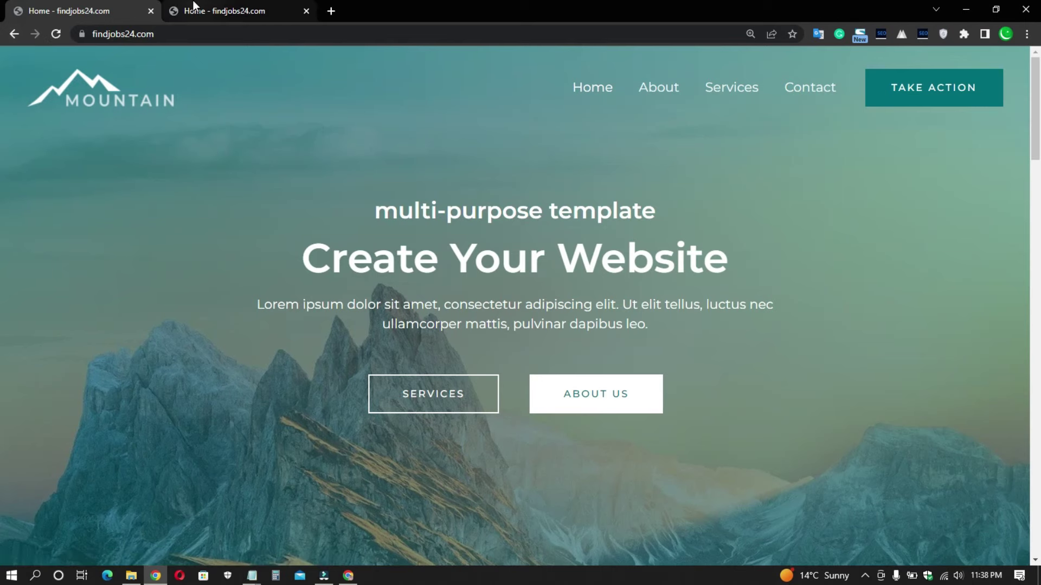
- Return to the WordPress admin, open the list of all posts, and dismiss the cache-purge and queue-cleared notices
click(9, 34)
click(211, 10)
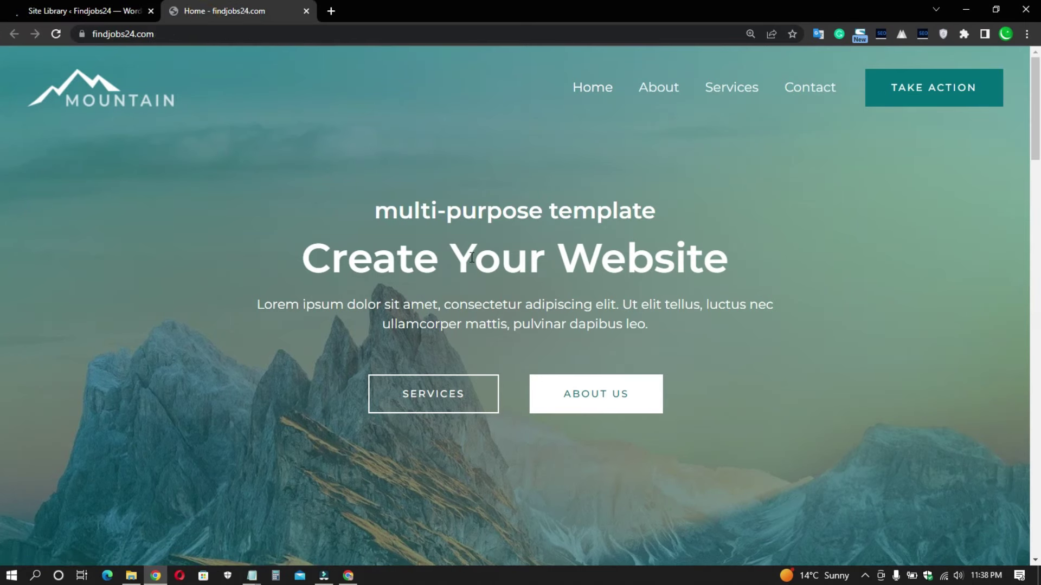
click(32, 10)
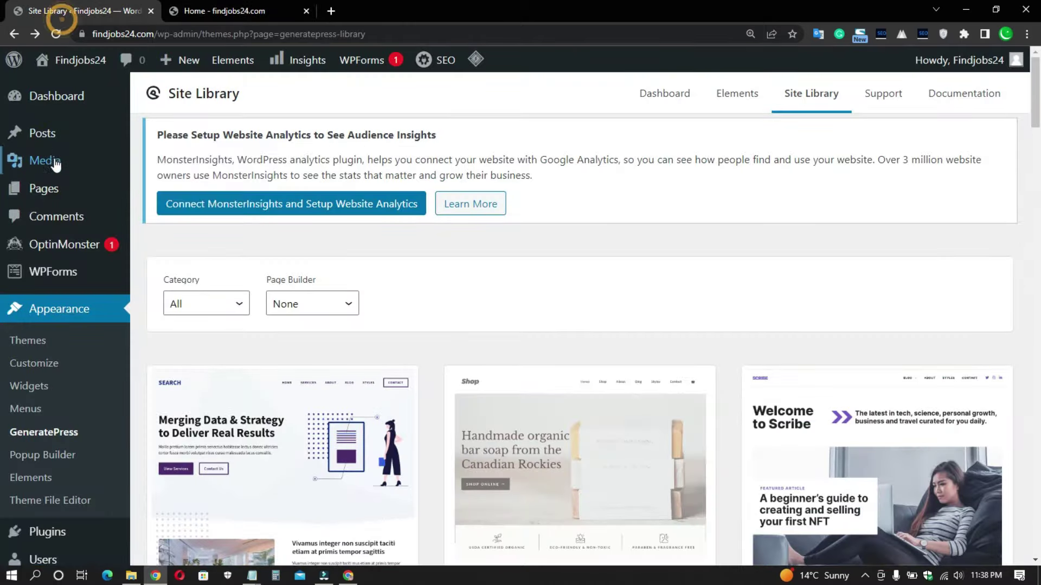
click(43, 133)
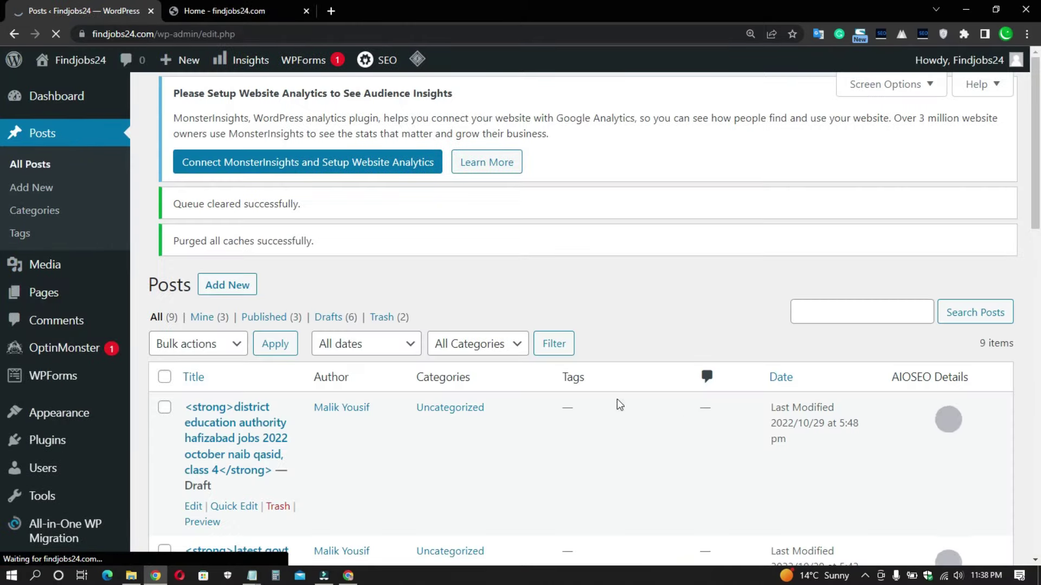
click(996, 299)
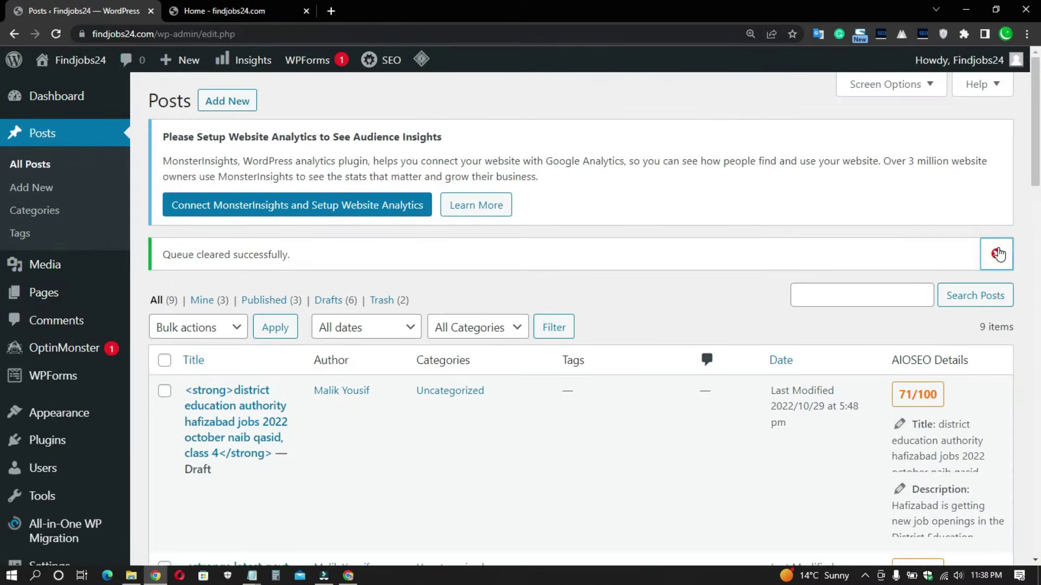
click(996, 254)
- Reload the site's home page and examine the header, post listing, sidebar and footer of the imported design
click(213, 16)
click(61, 32)
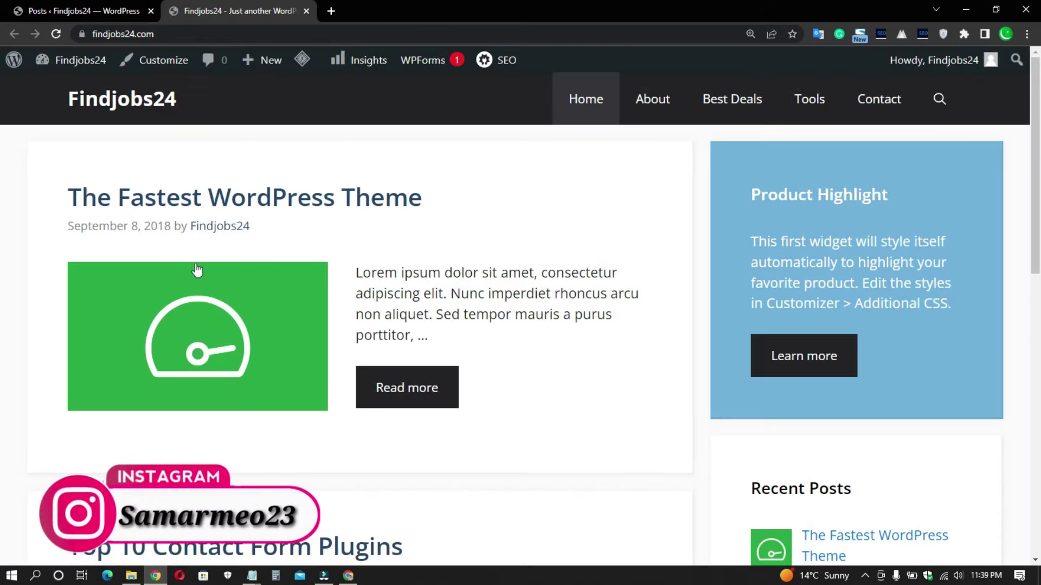
scroll(265, 285, down, 10)
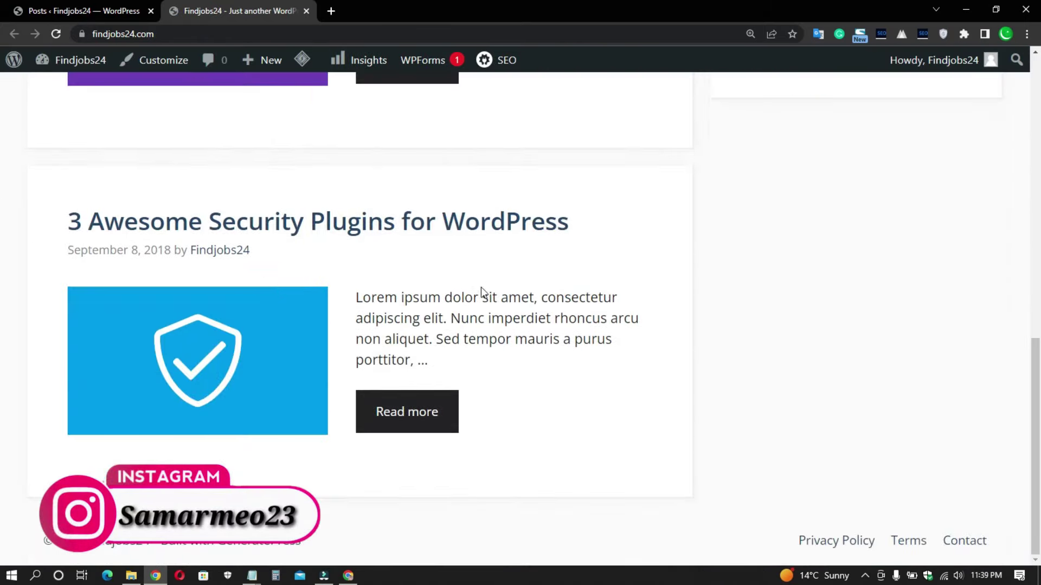
scroll(481, 287, up, 10)
scroll(392, 239, down, 10)
scroll(384, 285, up, 4)
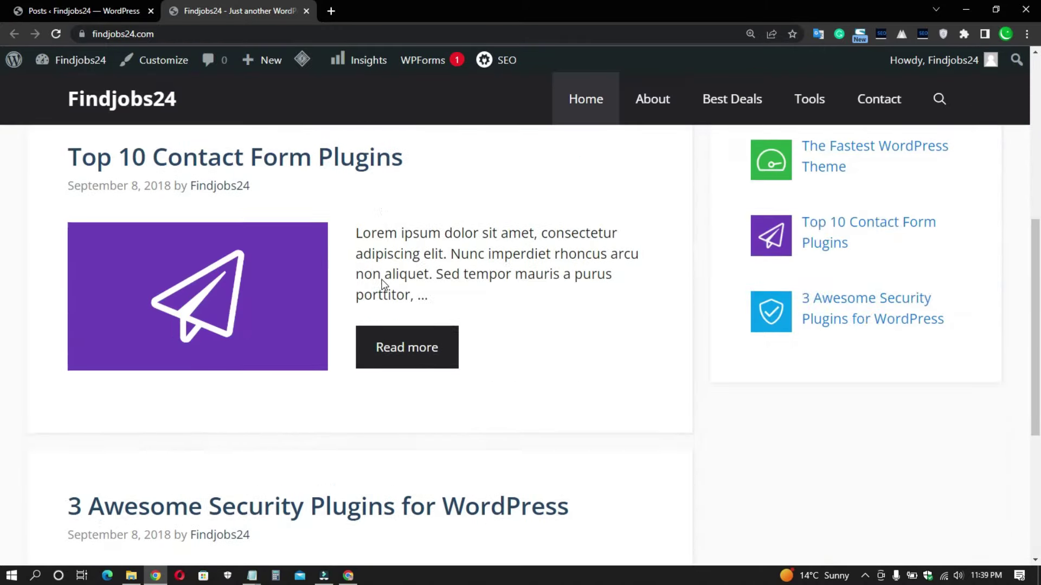
scroll(383, 286, up, 7)
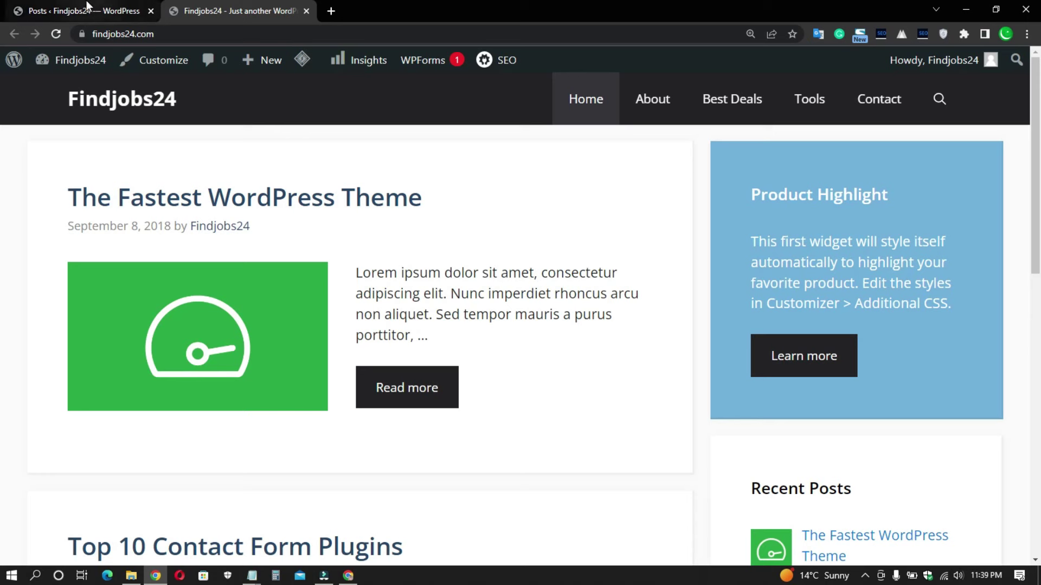
mouse_move(86, 2)
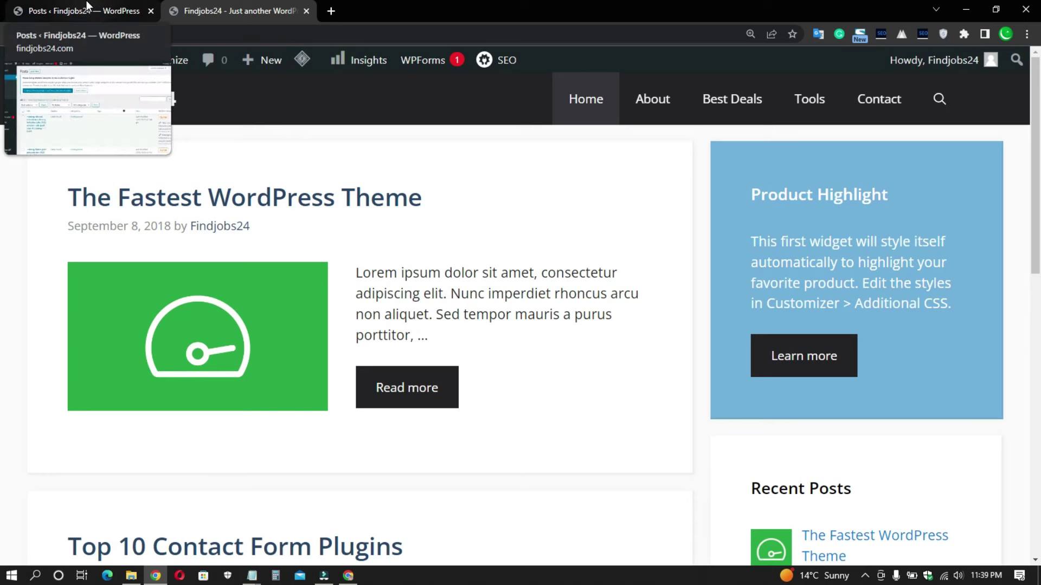
scroll(610, 186, down, 7)
scroll(533, 160, up, 7)
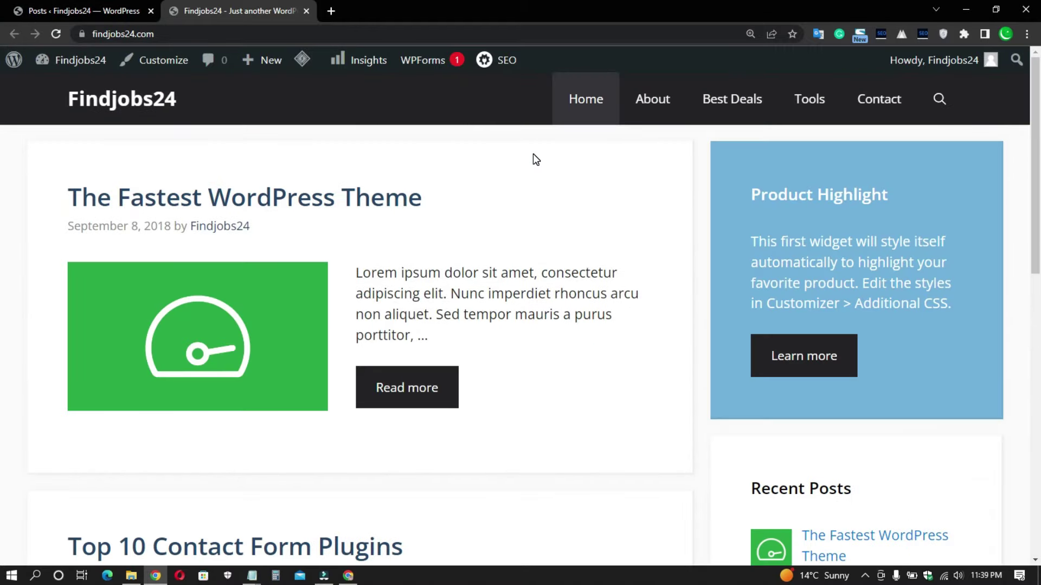
- Return to the list of all posts in the WordPress admin and look it over
key(ctrl+shift+Tab)
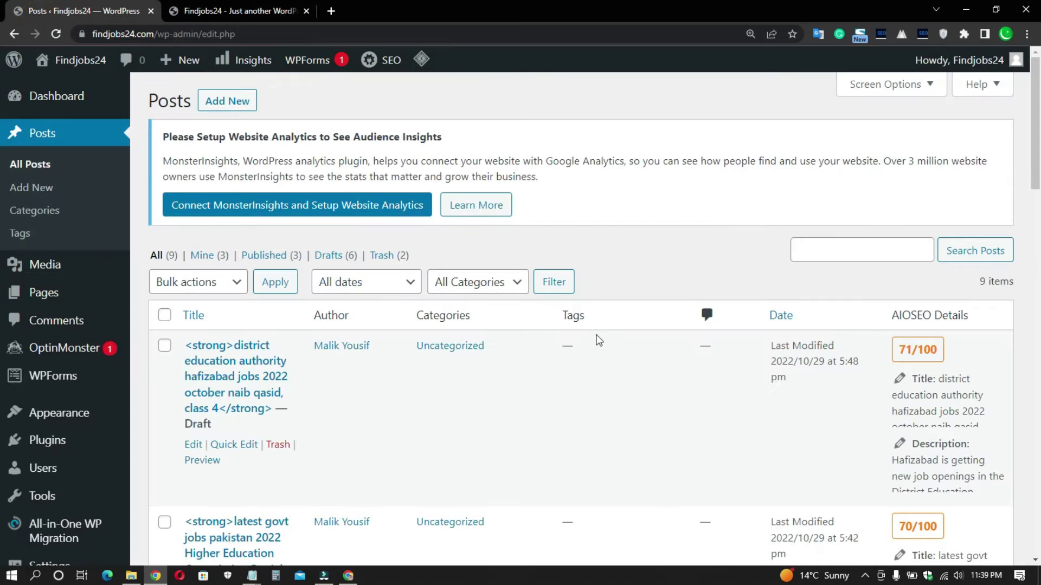
scroll(598, 340, down, 5)
scroll(616, 304, up, 5)
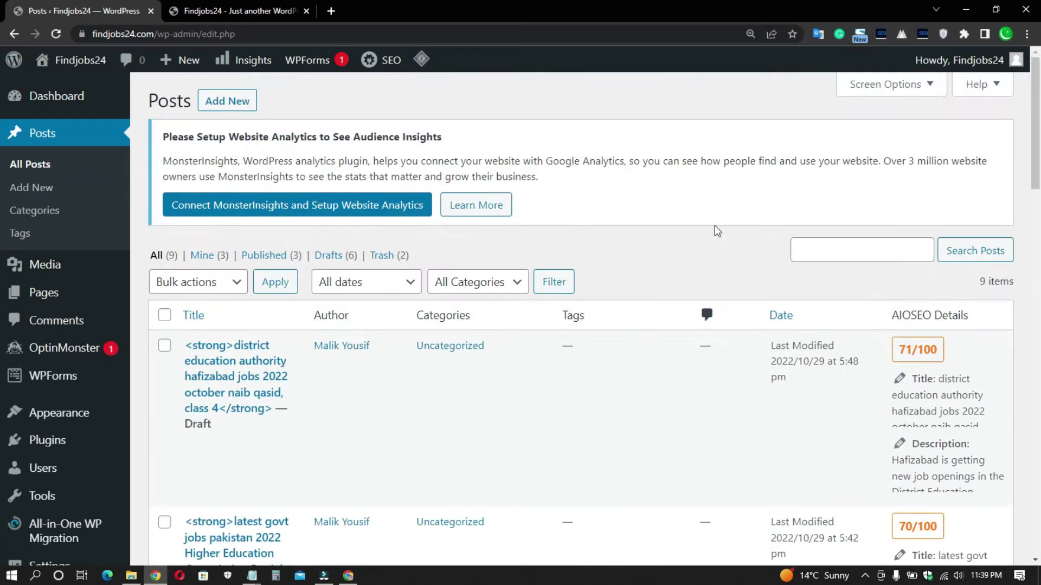
click(31, 171)
scroll(462, 293, down, 2)
scroll(406, 234, up, 2)
double_click(295, 137)
click(401, 139)
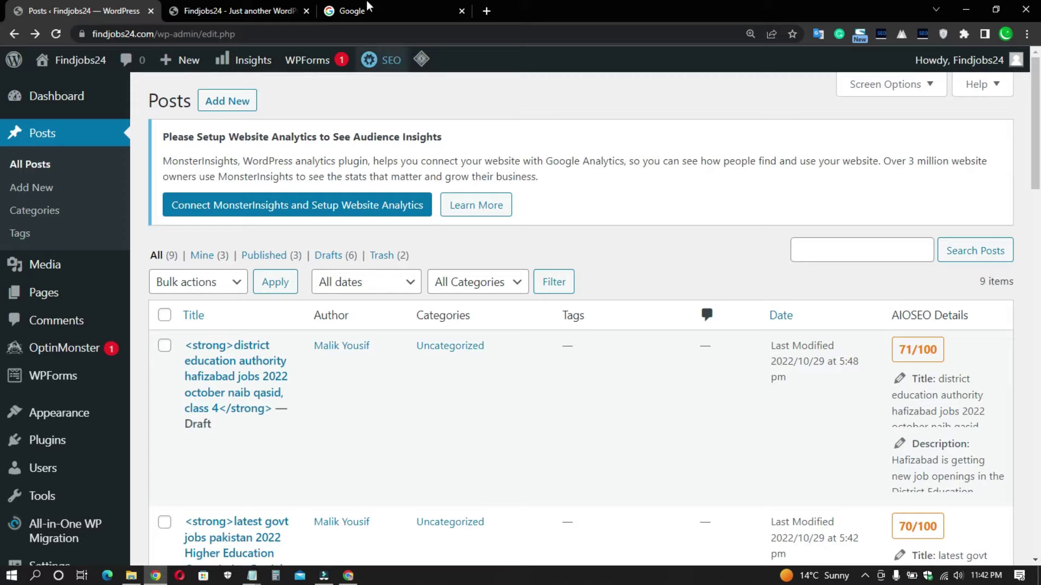
- Search Google for "Google docs", go to Google Docs, and open the "green jobs 9" document
click(368, 6)
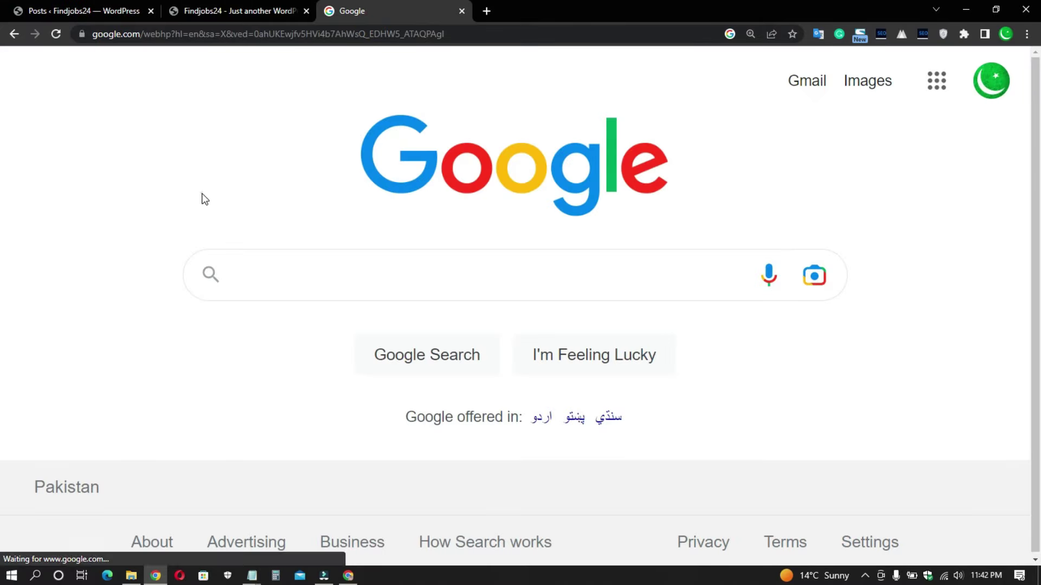
click(309, 257)
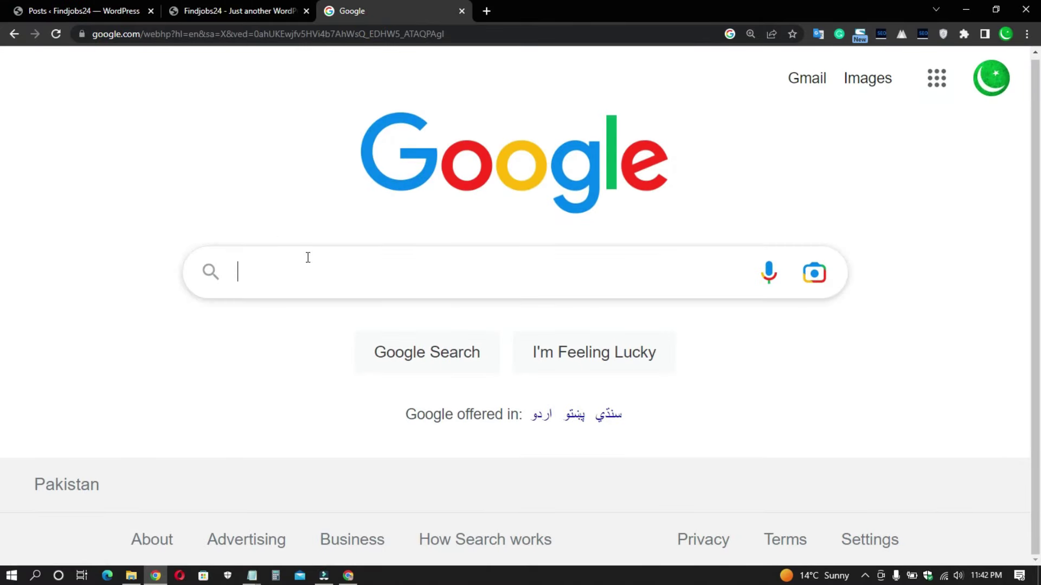
text(G)
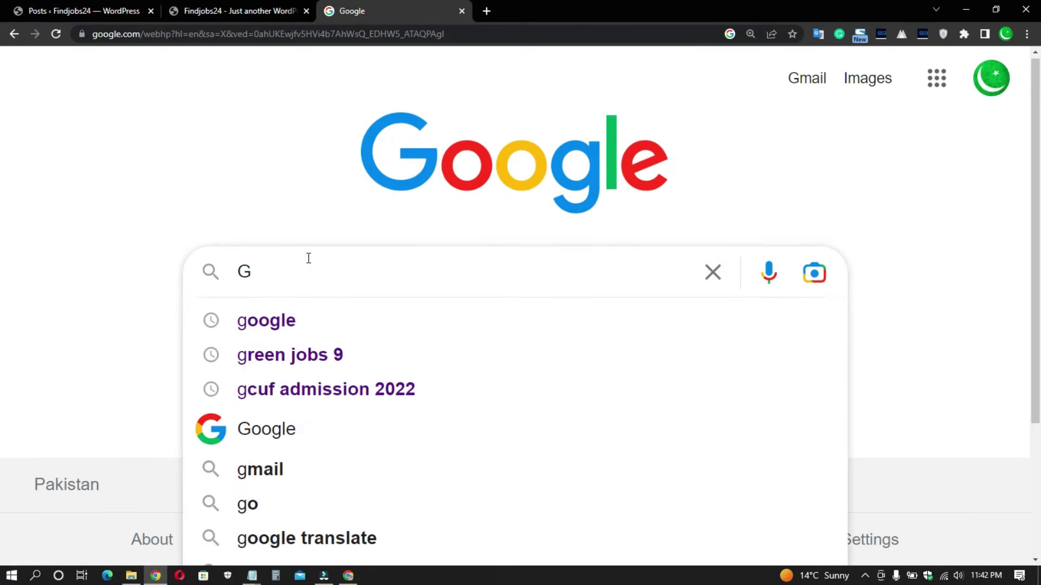
text(oogle)
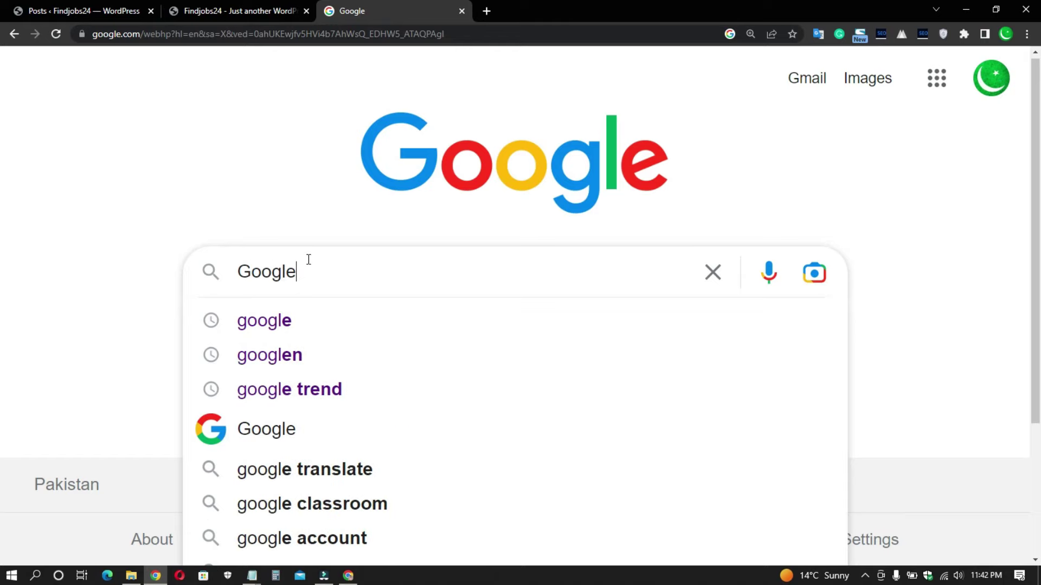
text( docs)
key(Return)
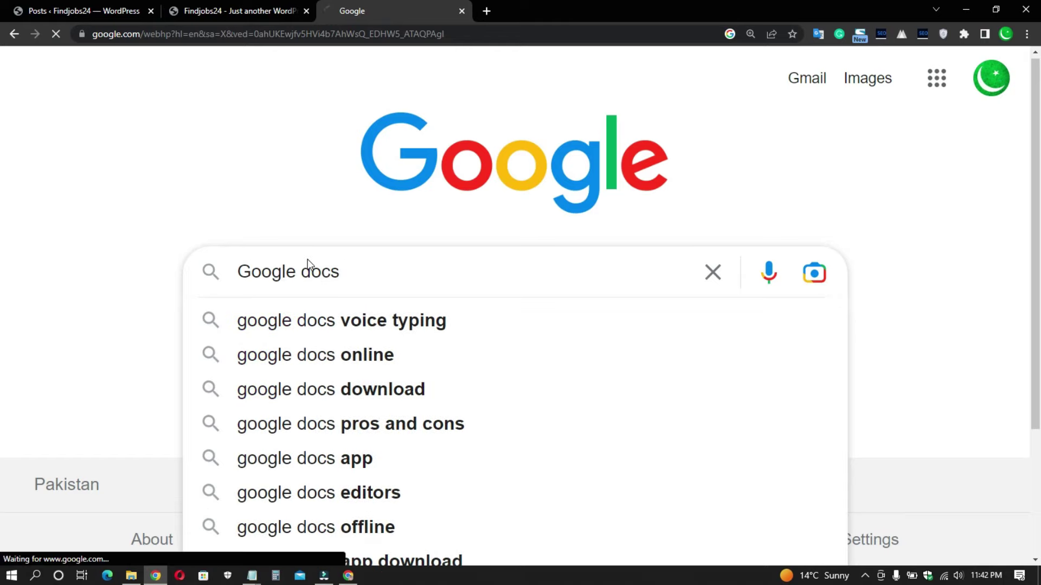
scroll(297, 257, down, 2)
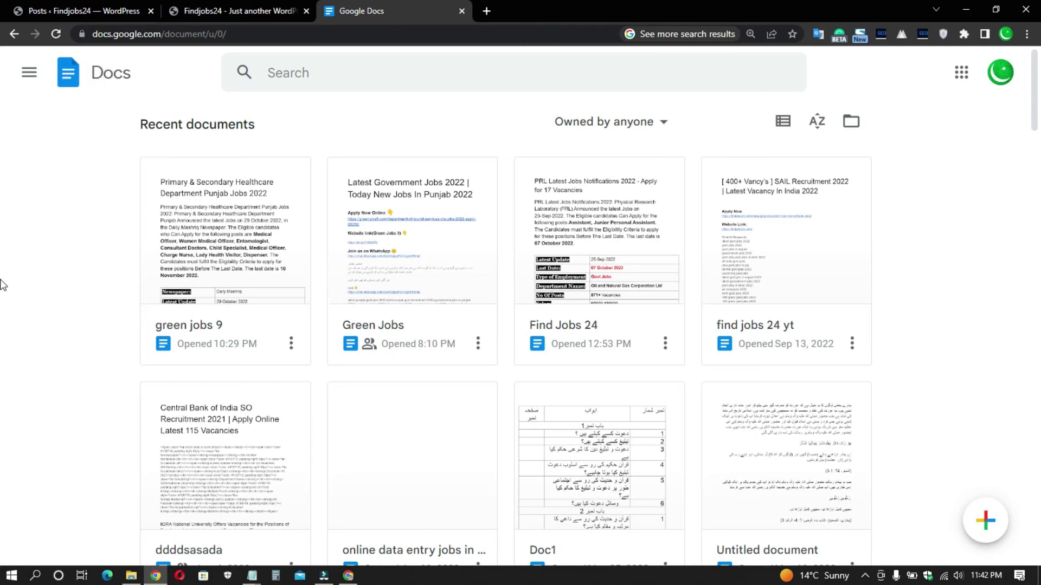
click(291, 237)
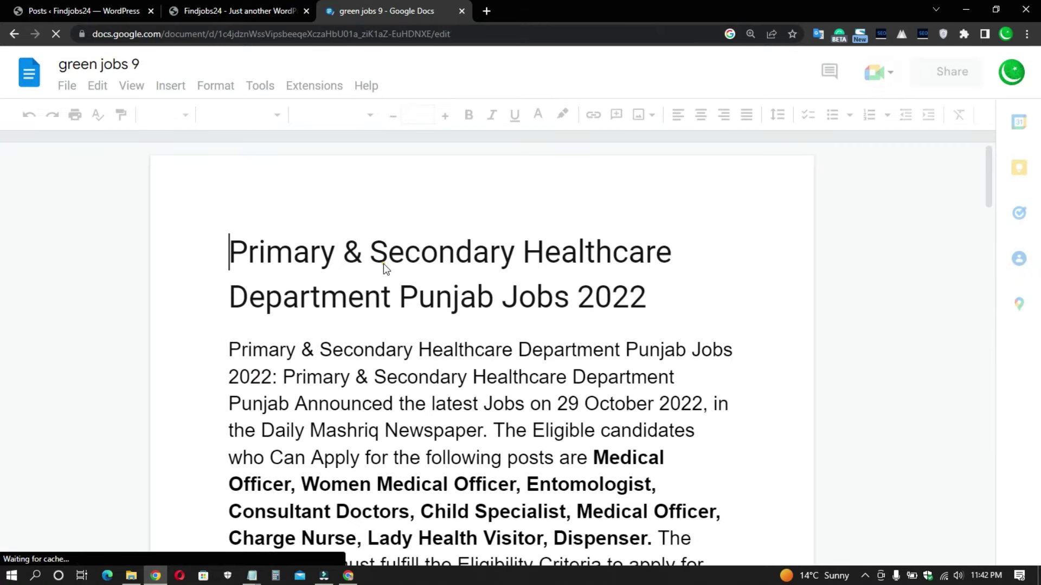
click(427, 404)
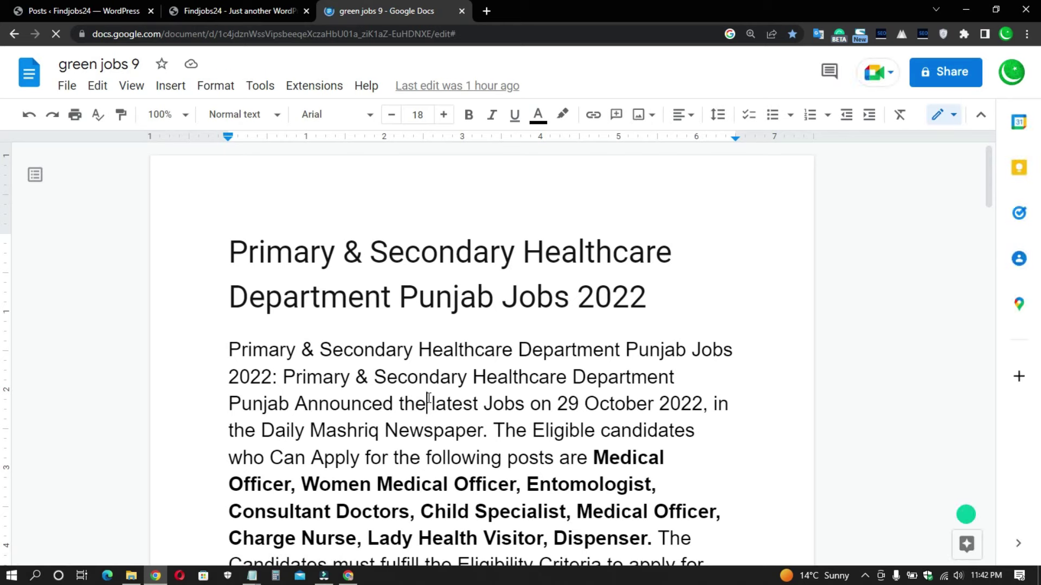
- Open YouTube in a new tab and go to the Subscriptions feed
click(486, 11)
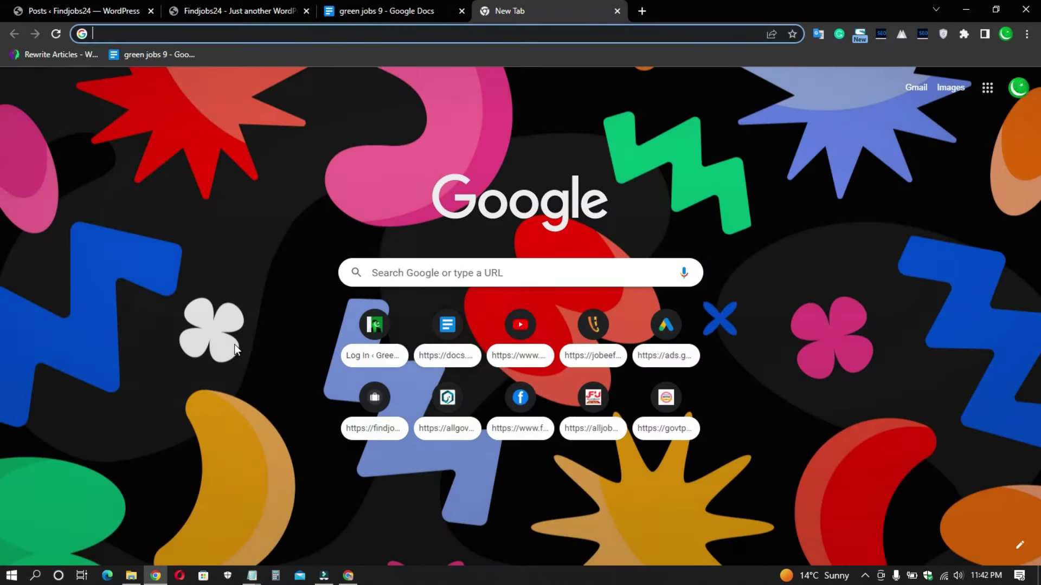
click(521, 351)
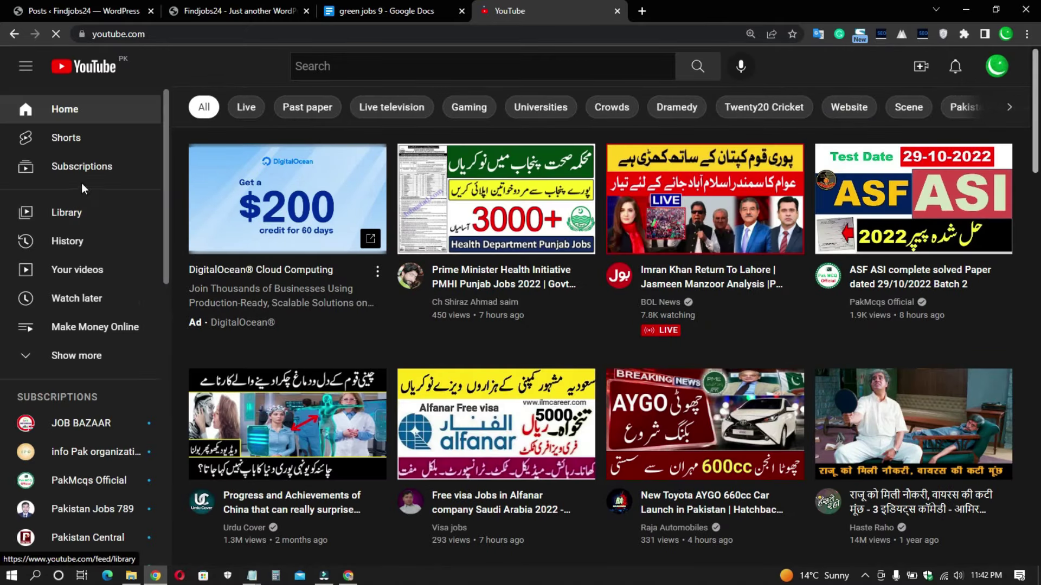
click(82, 170)
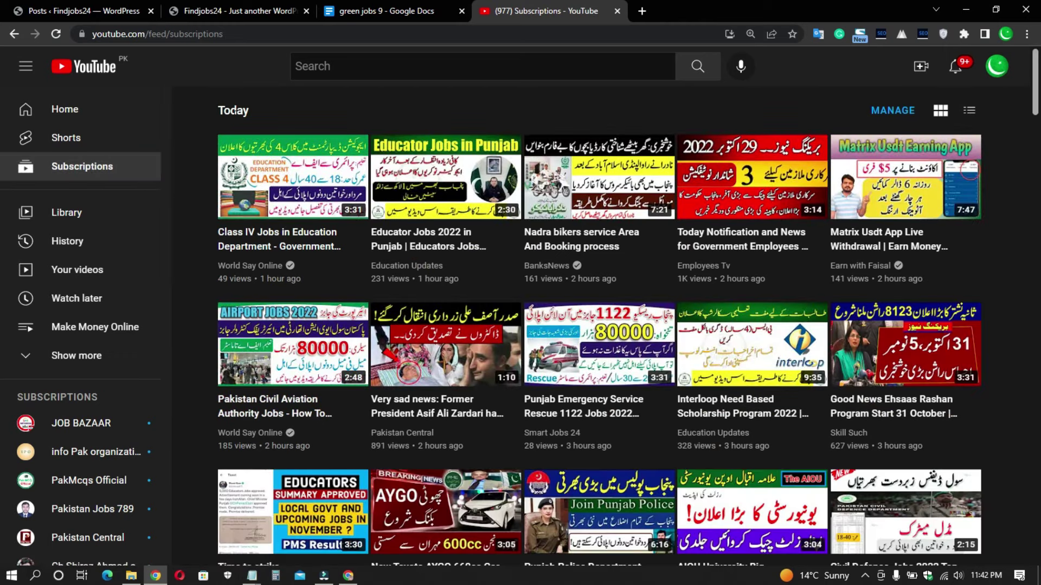
- Look through the recent job videos in the Subscriptions feed for possible article topics
mouse_move(283, 269)
scroll(236, 269, down, 10)
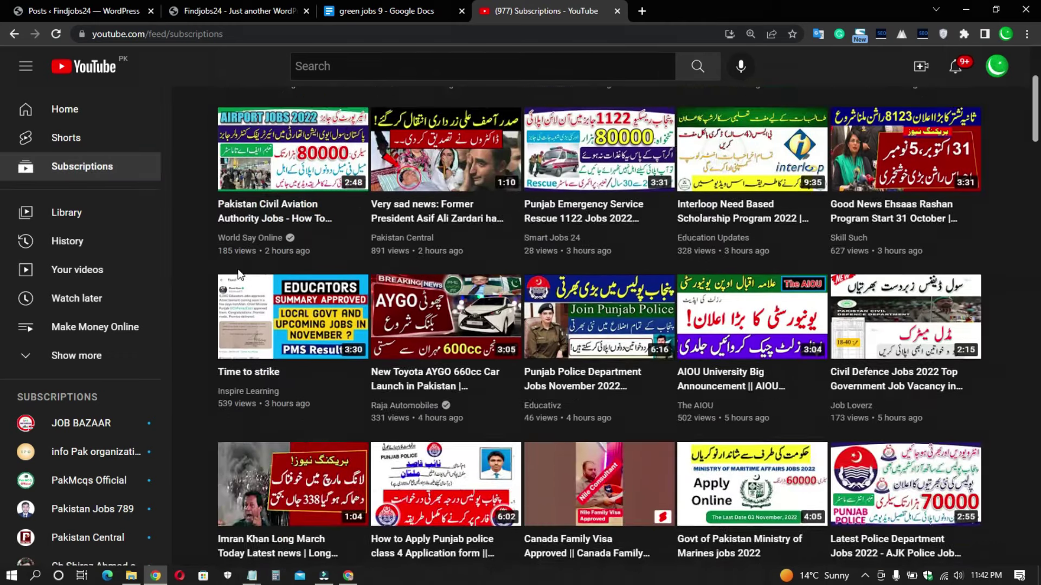
scroll(236, 280, up, 10)
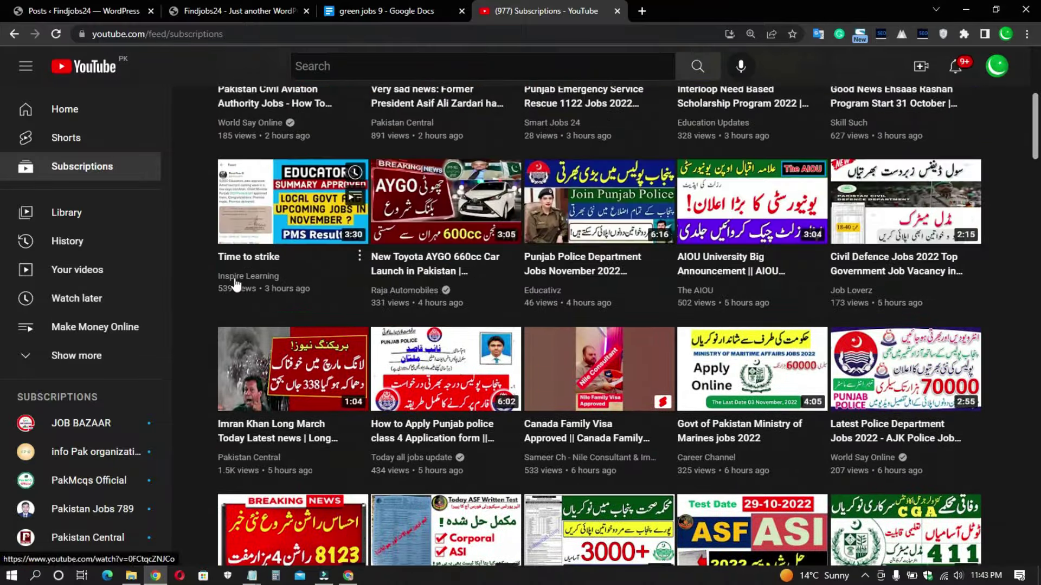
scroll(195, 226, down, 4)
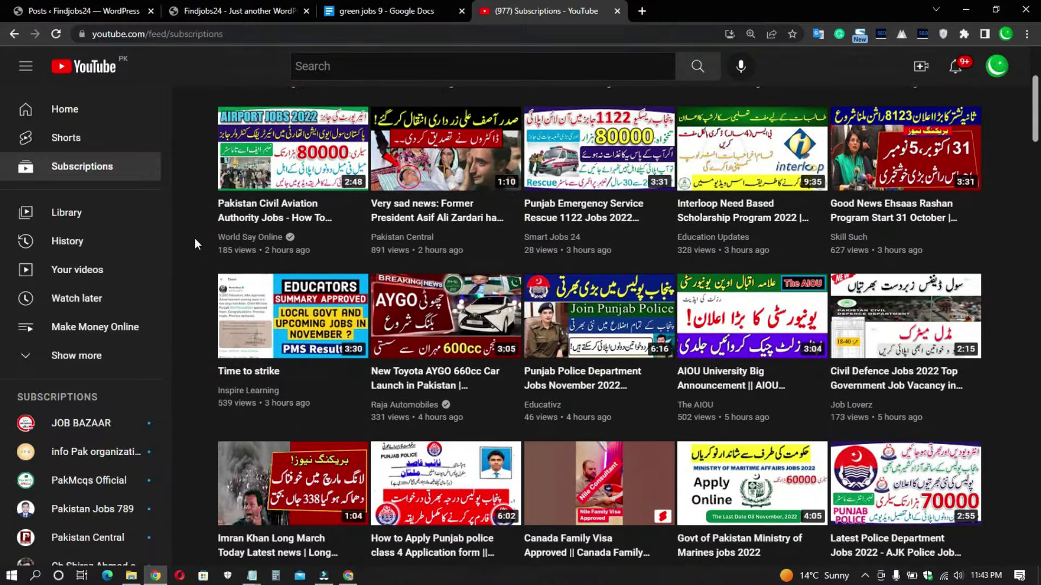
scroll(196, 239, up, 3)
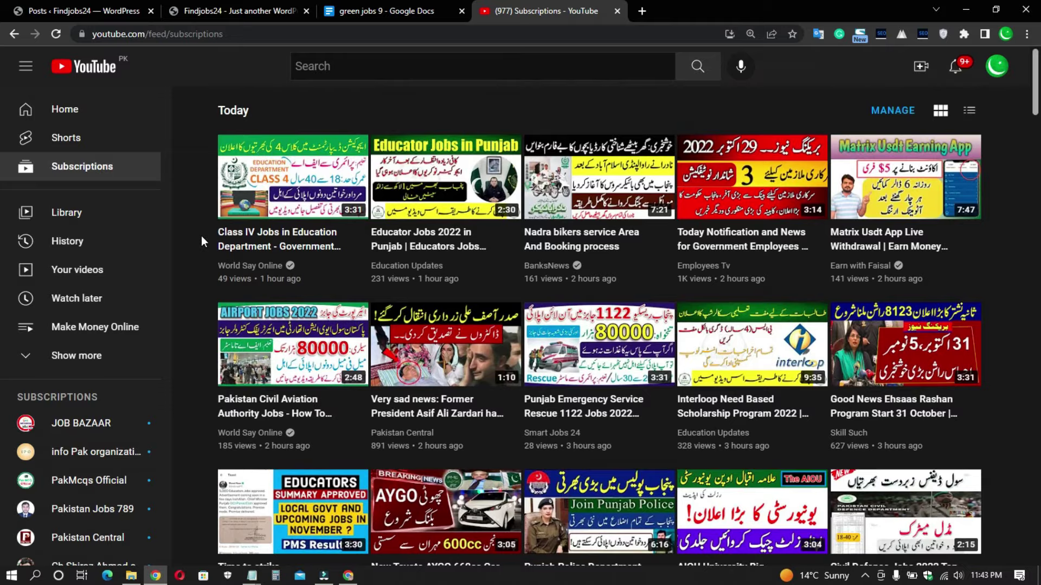
scroll(200, 236, down, 7)
scroll(205, 271, down, 8)
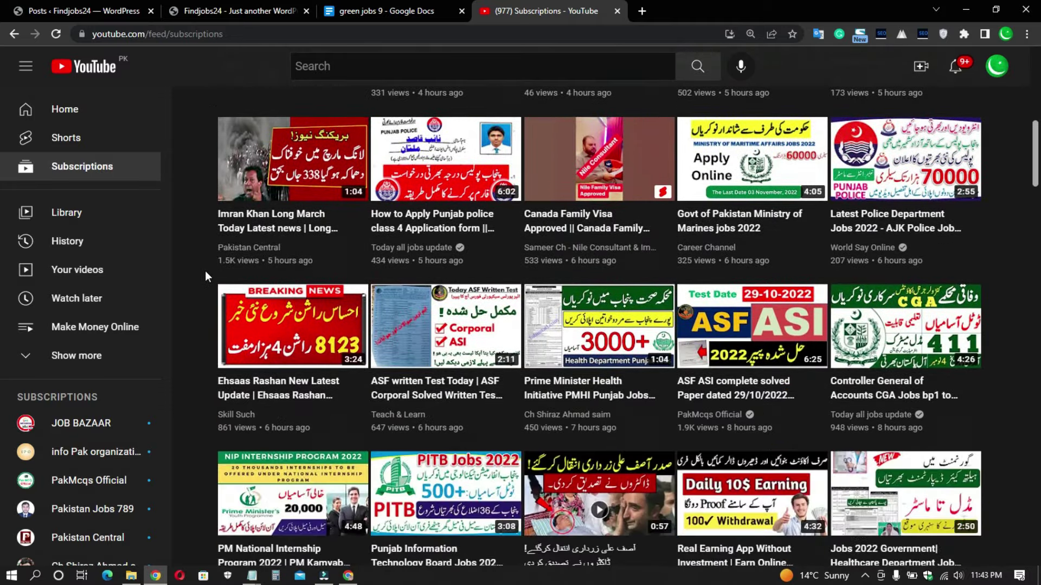
scroll(205, 269, down, 1)
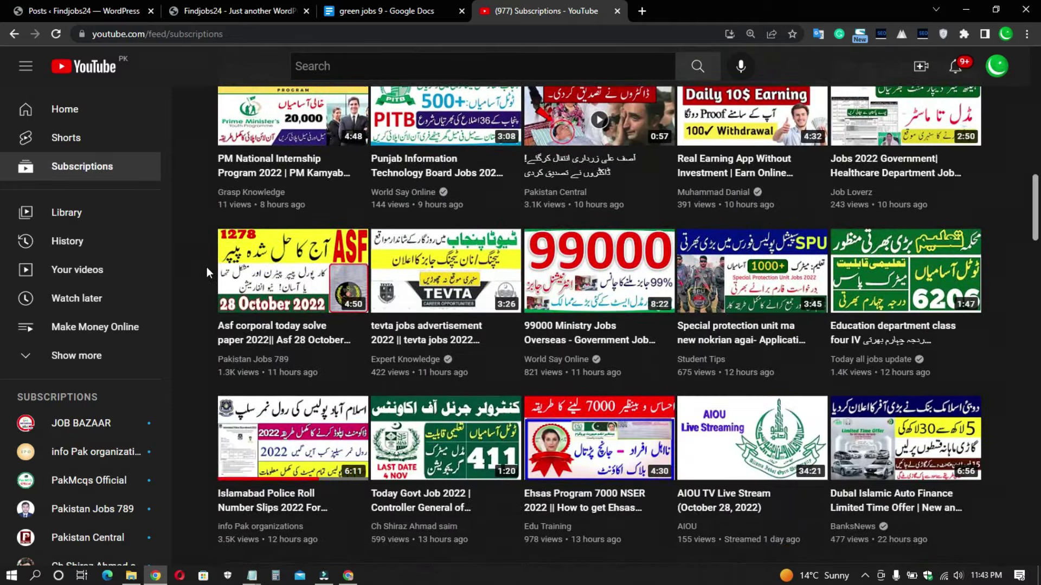
scroll(206, 266, down, 1)
scroll(206, 267, up, 20)
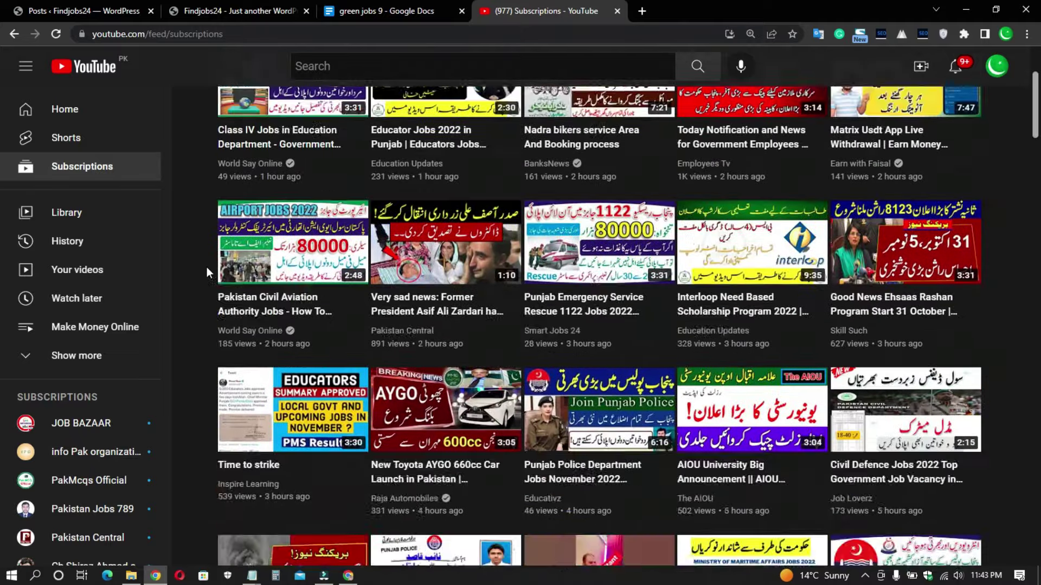
click(638, 11)
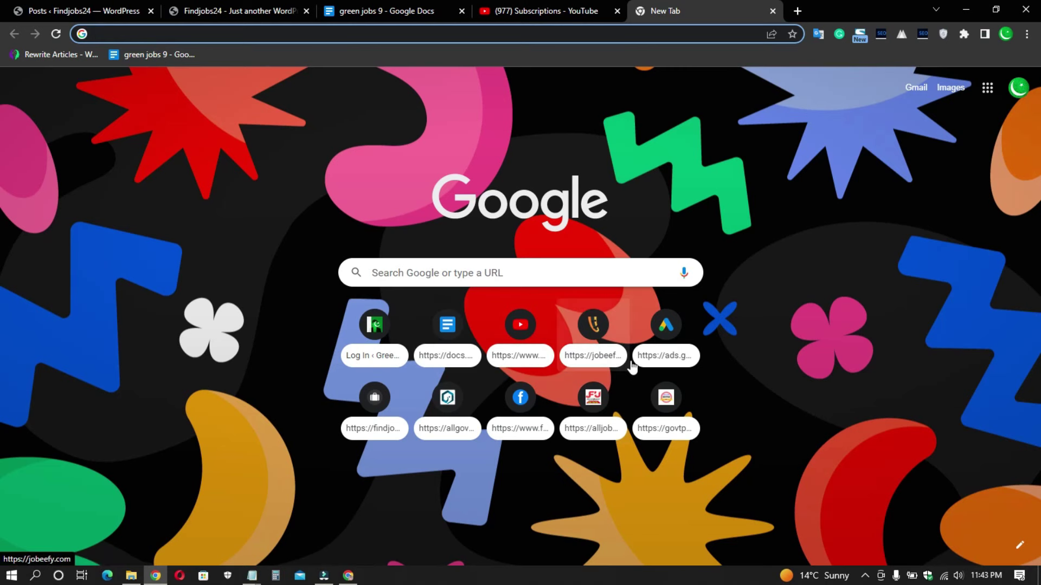
click(217, 292)
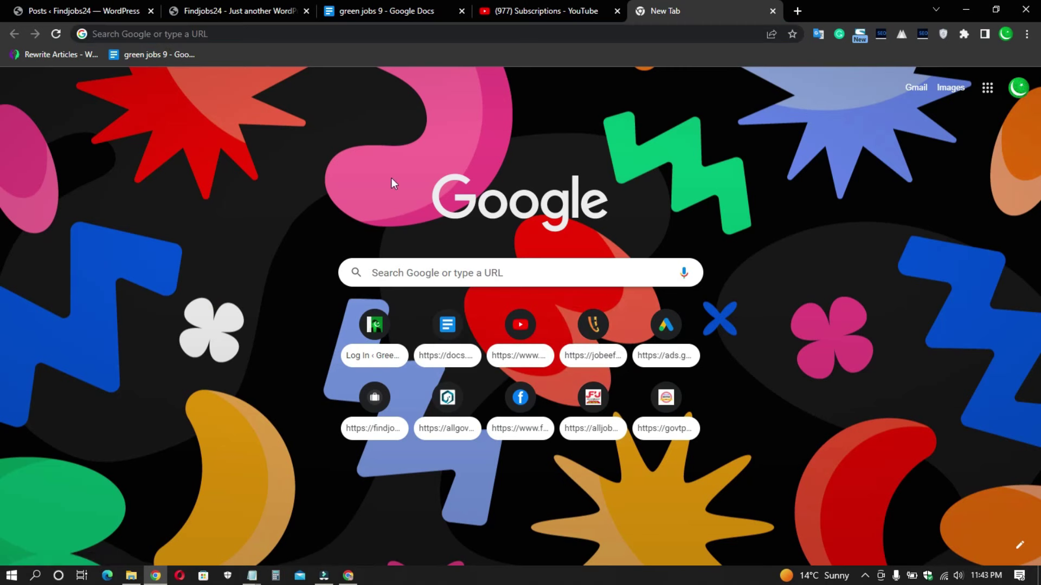
click(772, 11)
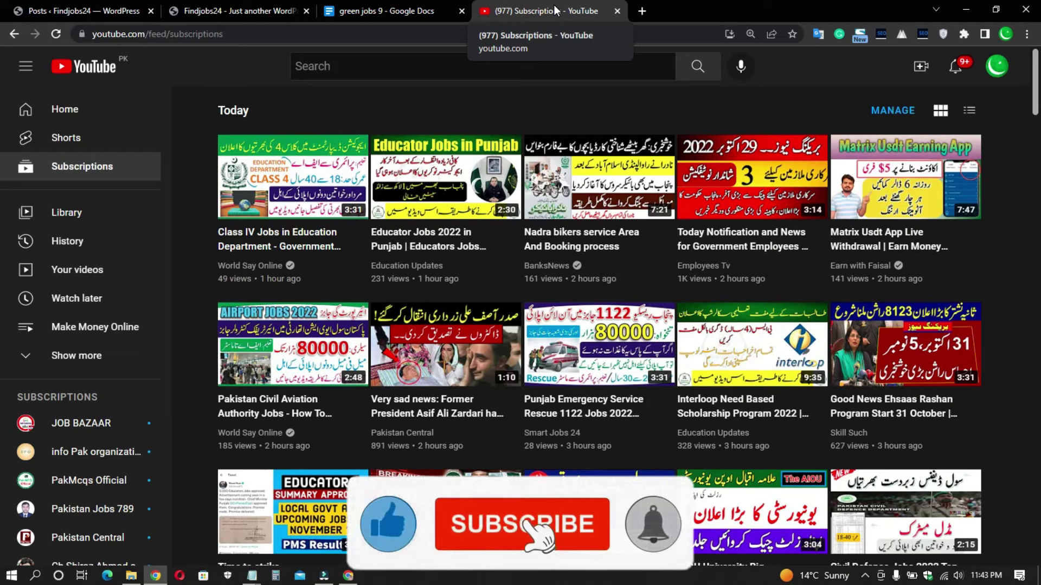
- Return to the "green jobs 9" document and look over its title, introduction and job details table
click(383, 8)
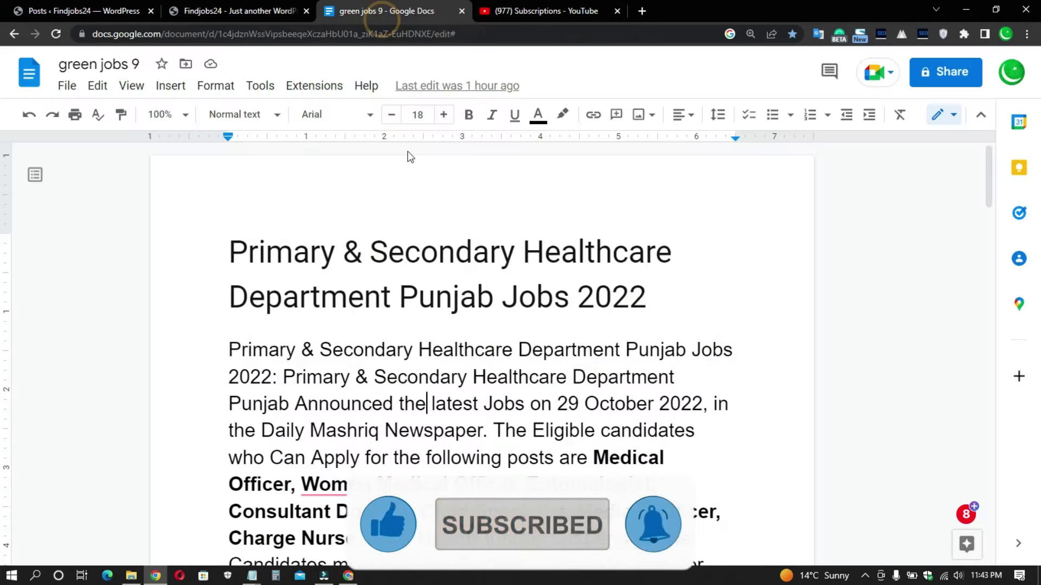
click(383, 265)
click(431, 360)
scroll(423, 346, down, 7)
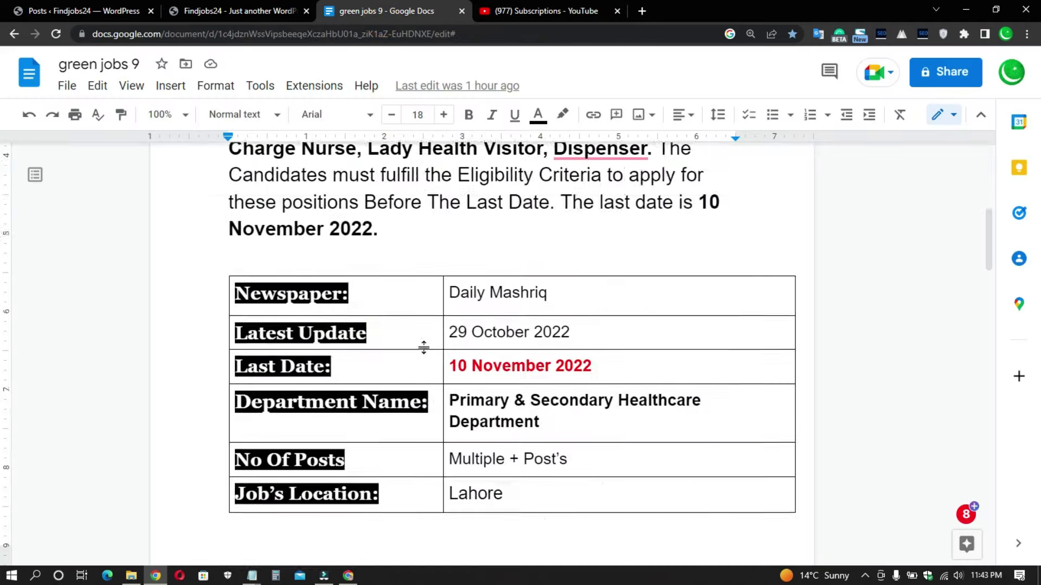
scroll(423, 346, up, 7)
click(400, 297)
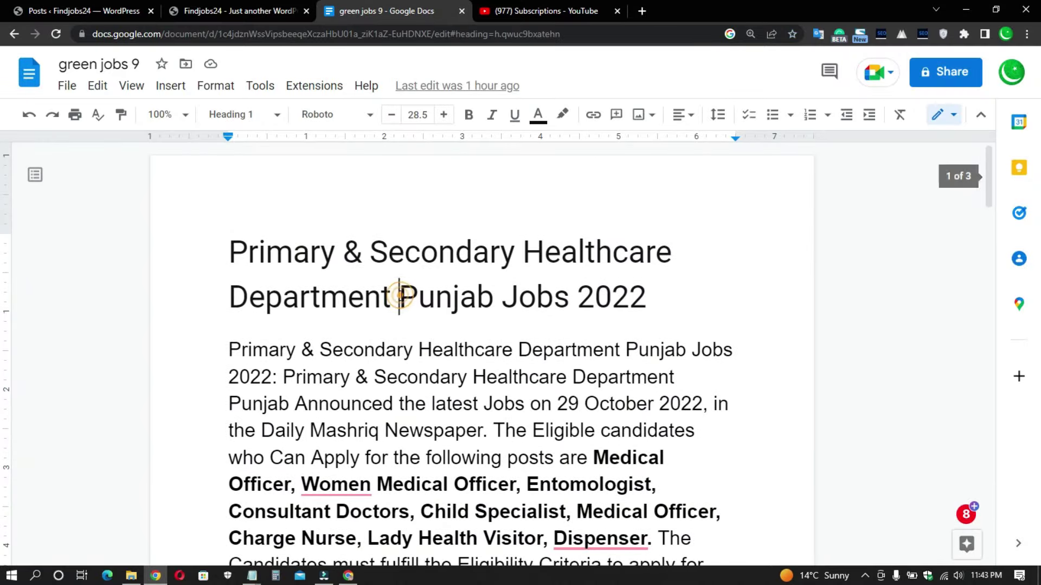
double_click(455, 255)
click(460, 298)
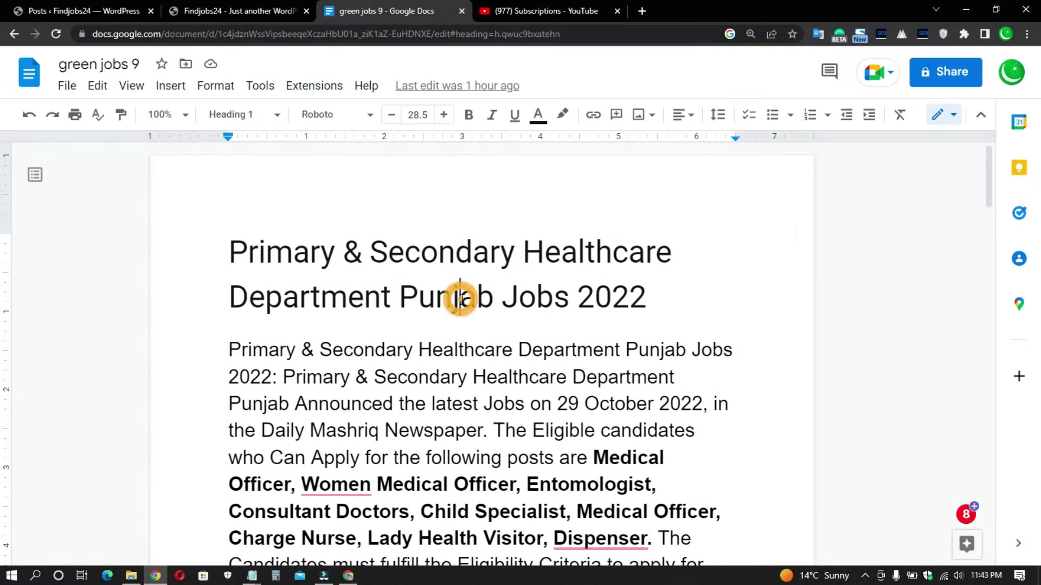
double_click(509, 271)
click(494, 297)
scroll(382, 362, up, 6)
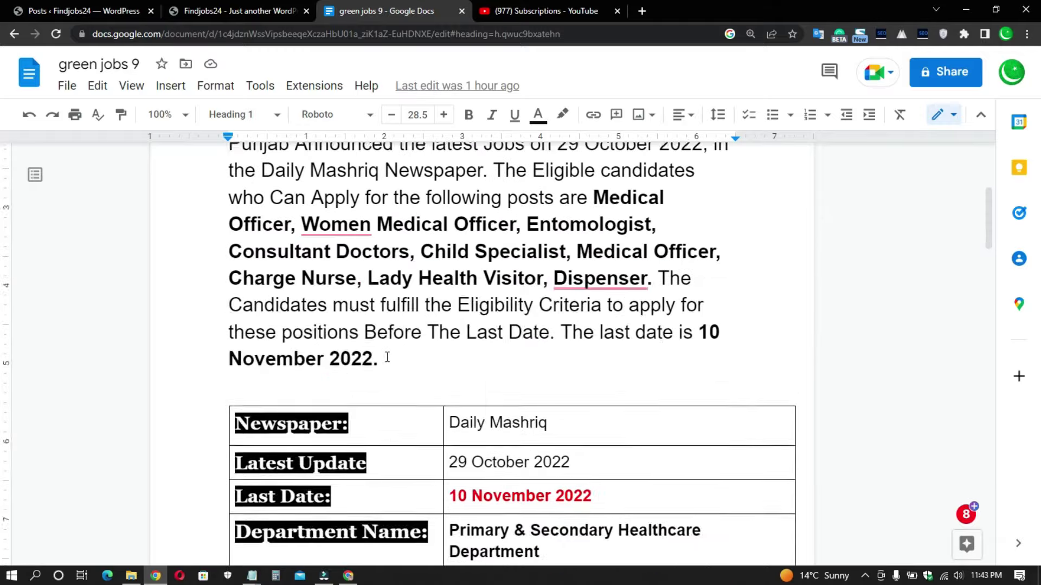
- Open a new browser tab, search for "Google", and go to the Google home page
click(642, 11)
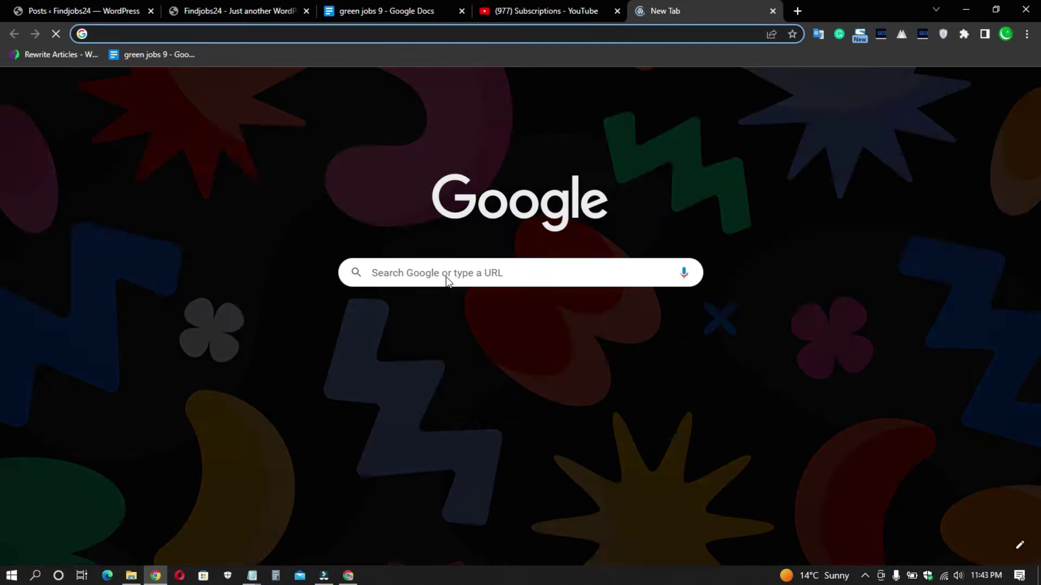
click(447, 274)
text(gg)
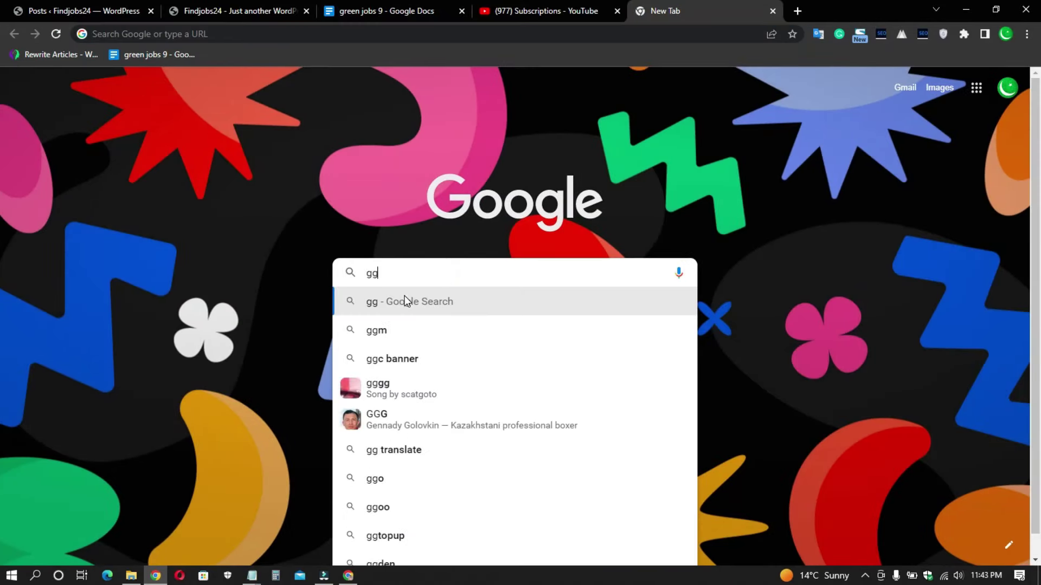
key(BackSpace)
text(oogle)
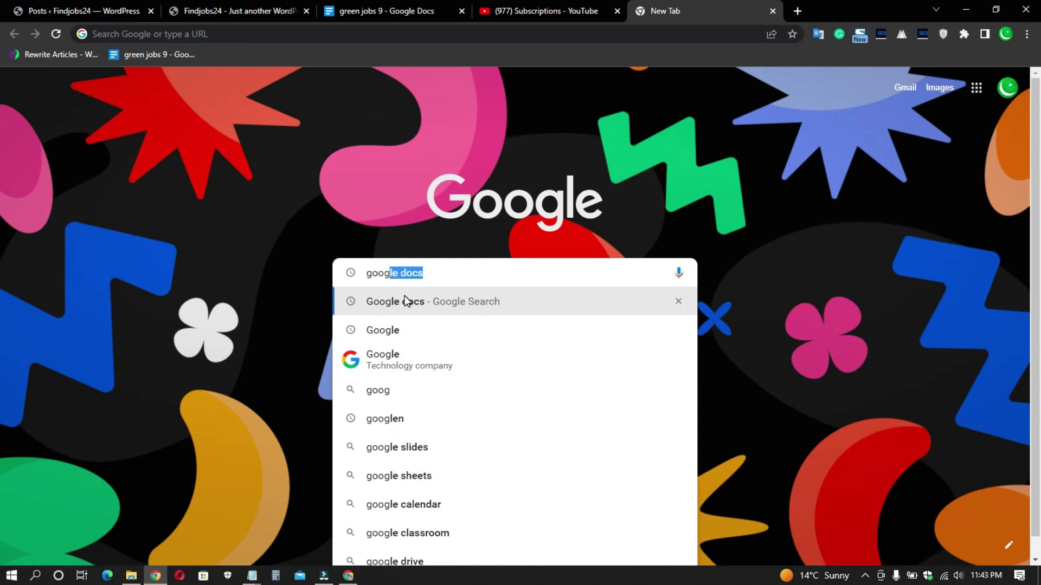
click(395, 332)
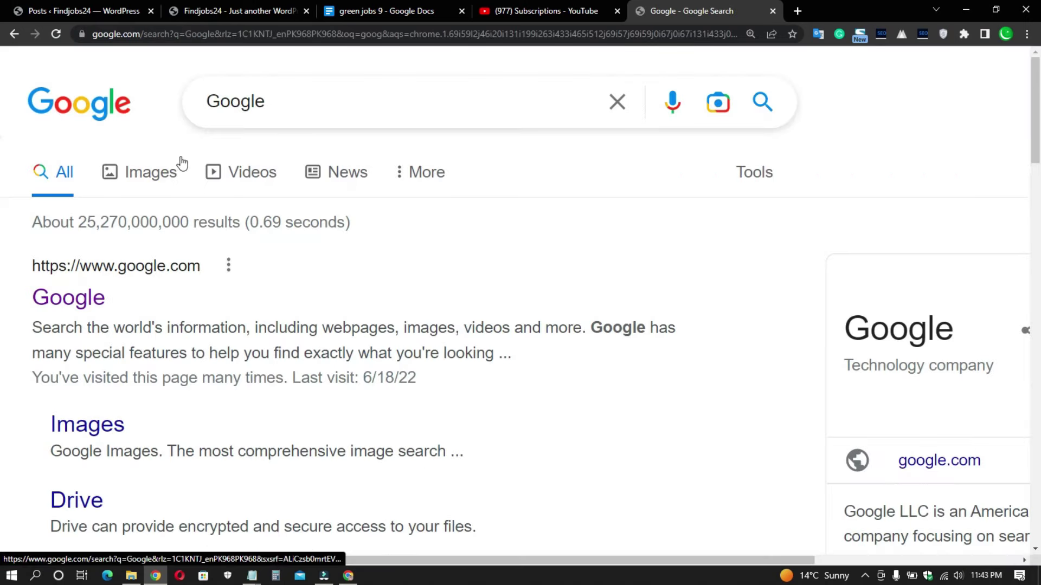
click(126, 125)
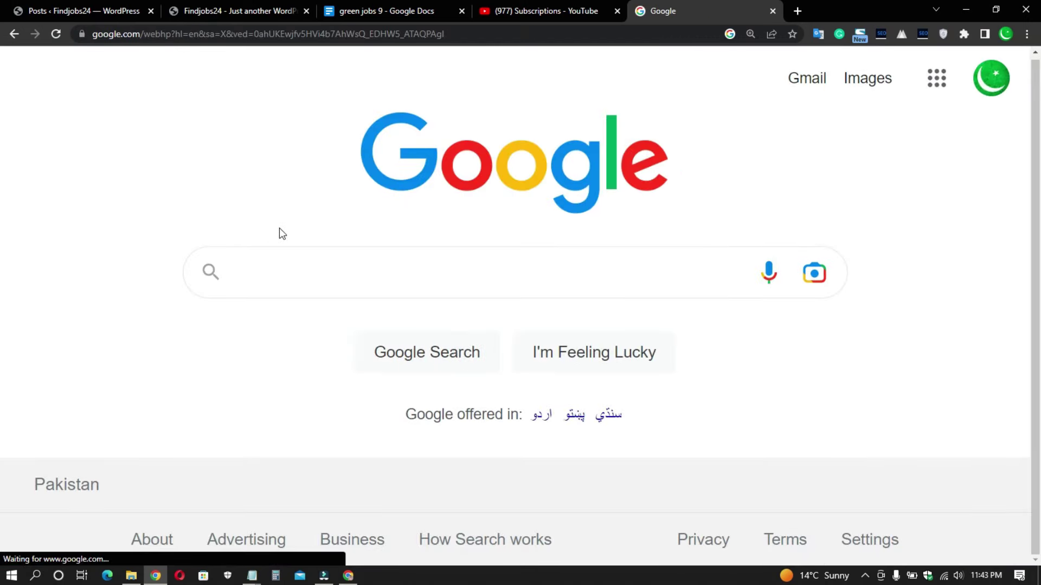
- Search Google for "rescue 1122 jobs 2022 online apply", building the phrase from the search suggestions
click(288, 271)
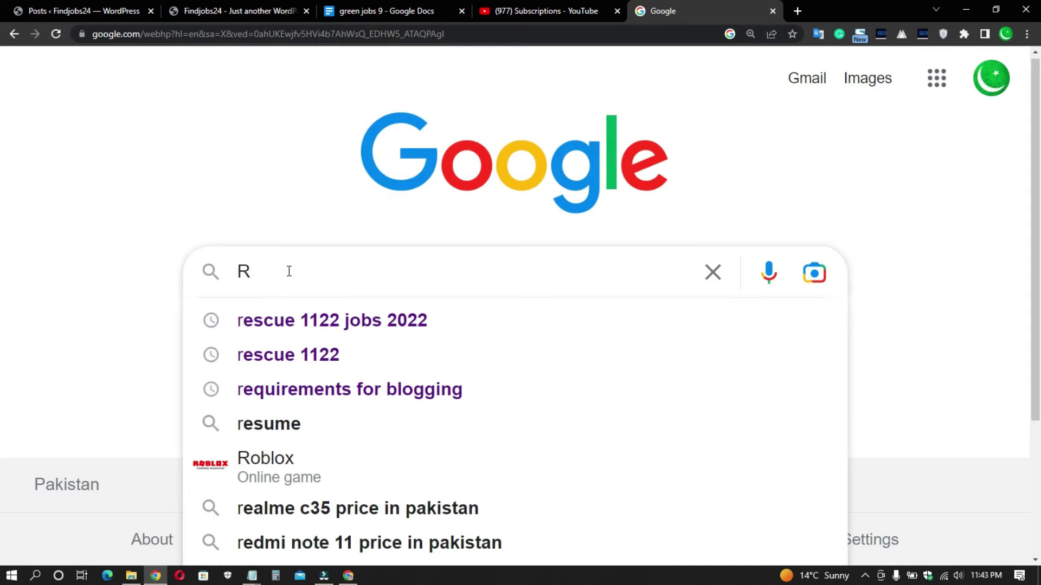
text(Res)
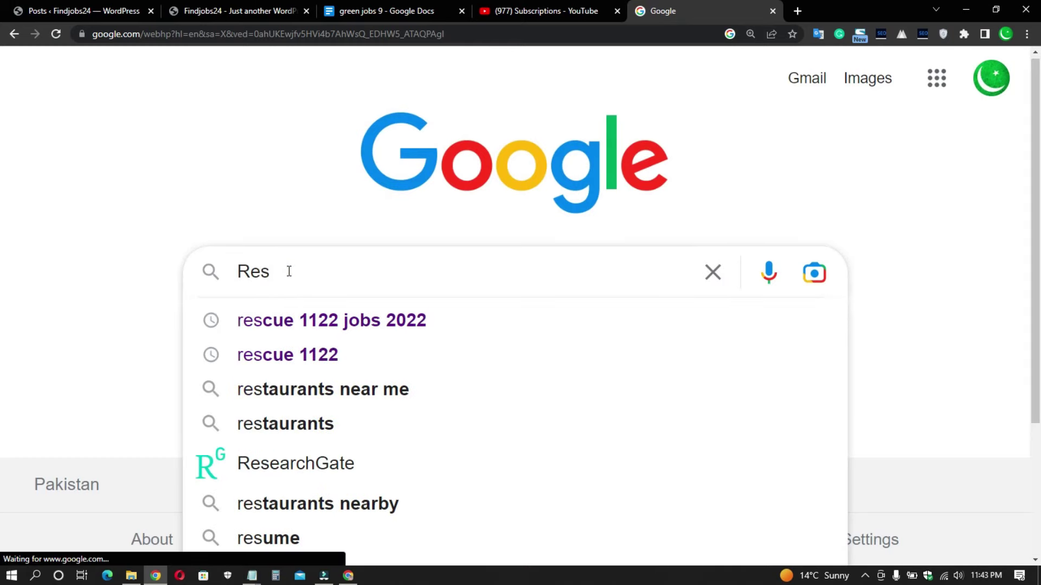
key(Down)
key(Down)
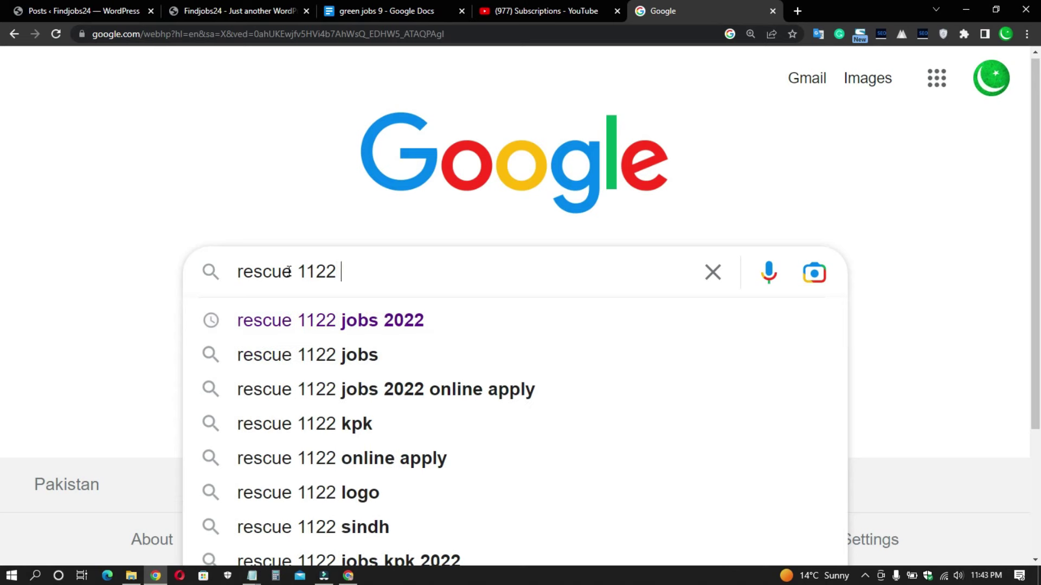
key(Down)
key(Down)
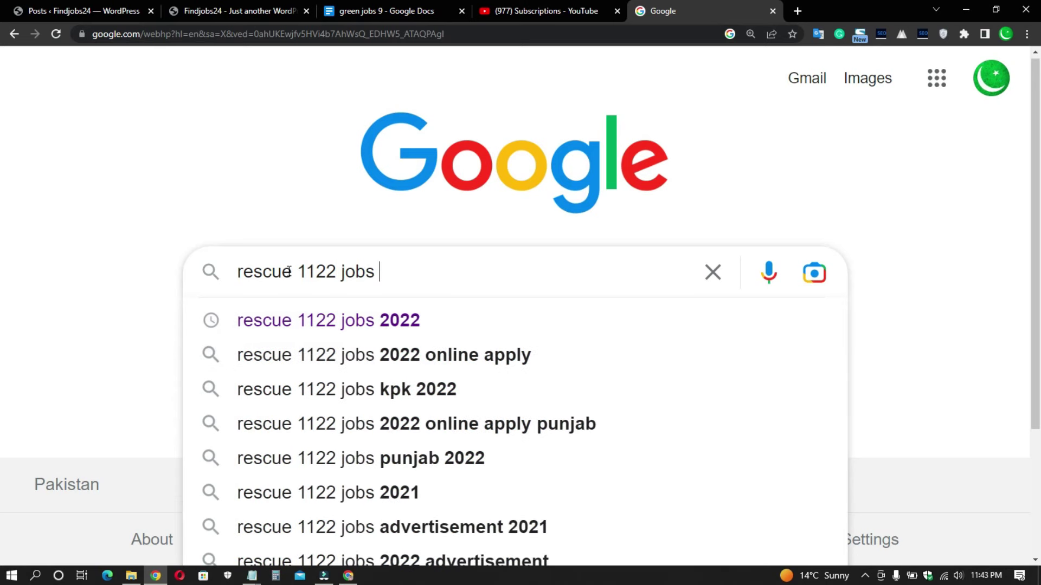
key(Down)
key(Down)
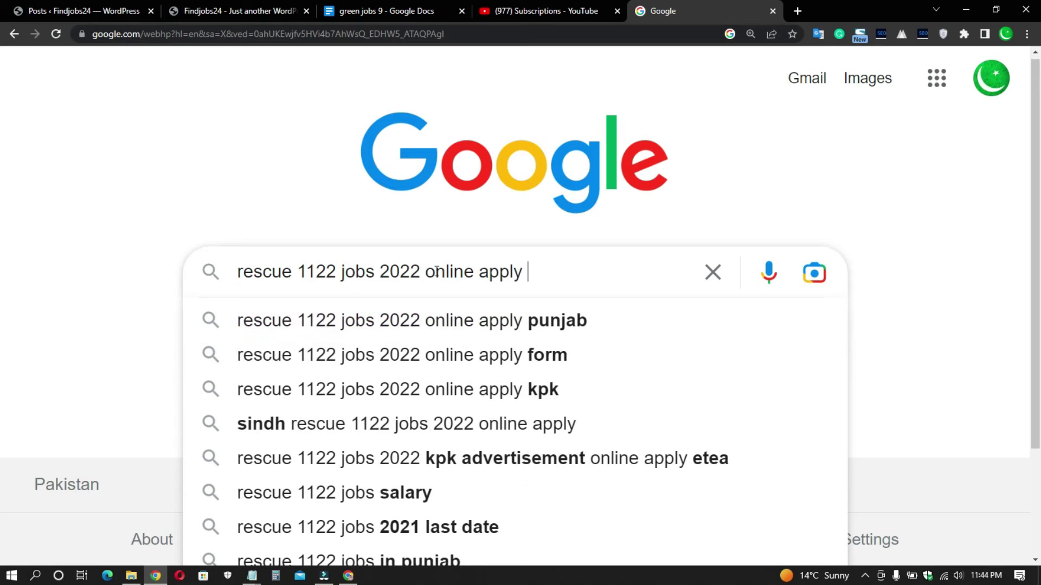
key(Return)
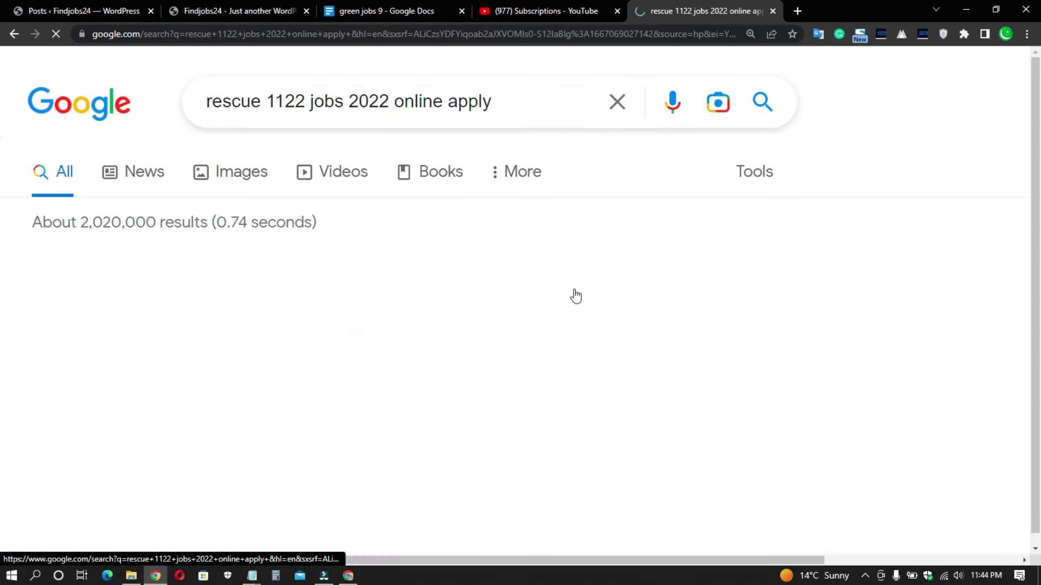
- Copy the search phrase "rescue 1122 jobs 2022 online apply" and replace the title of the "green jobs 9" document with it
drag(520, 103, 203, 105)
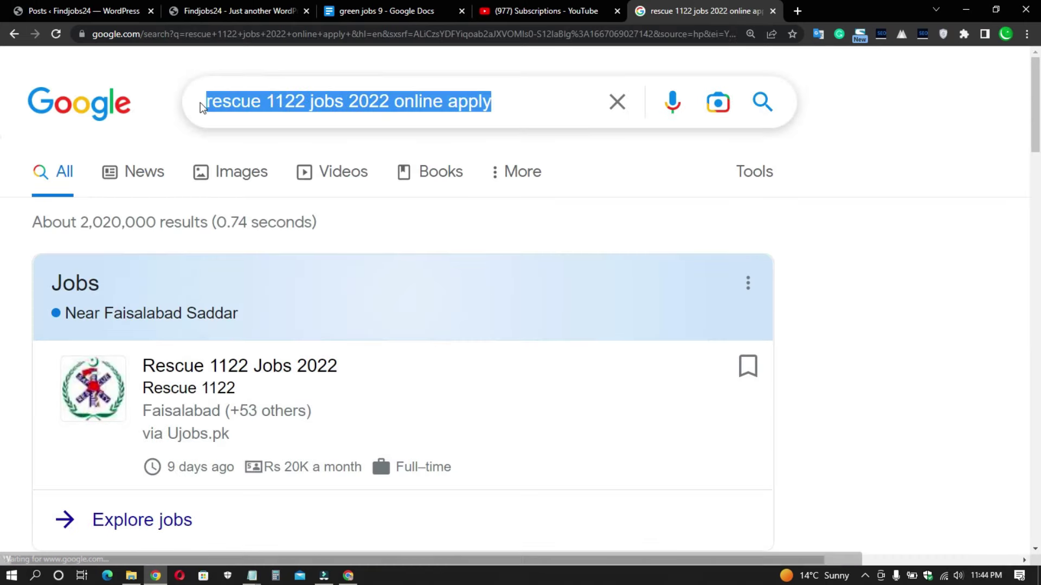
click(244, 108)
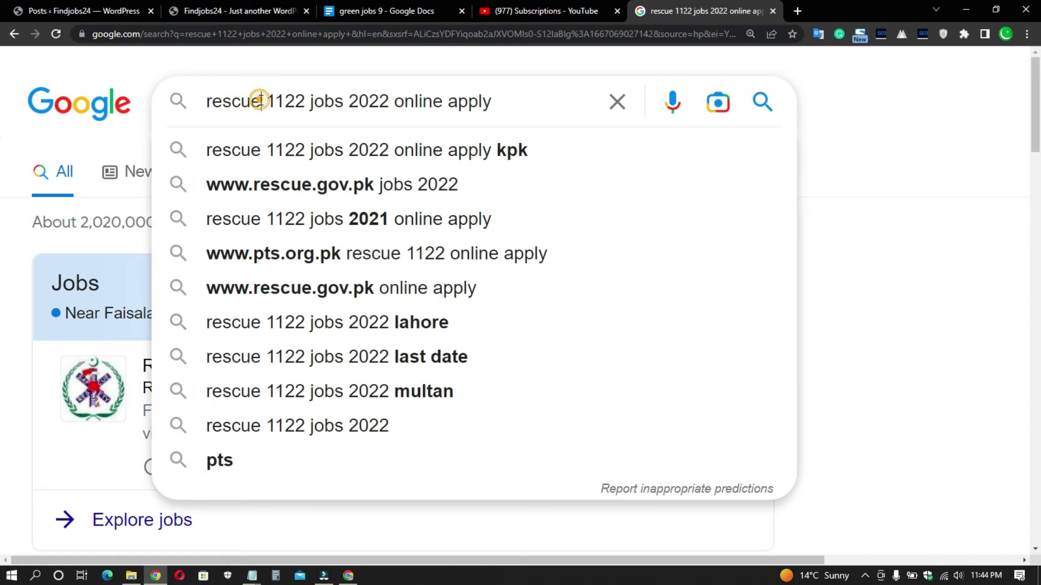
triple_click(262, 102)
right_click(262, 101)
click(294, 148)
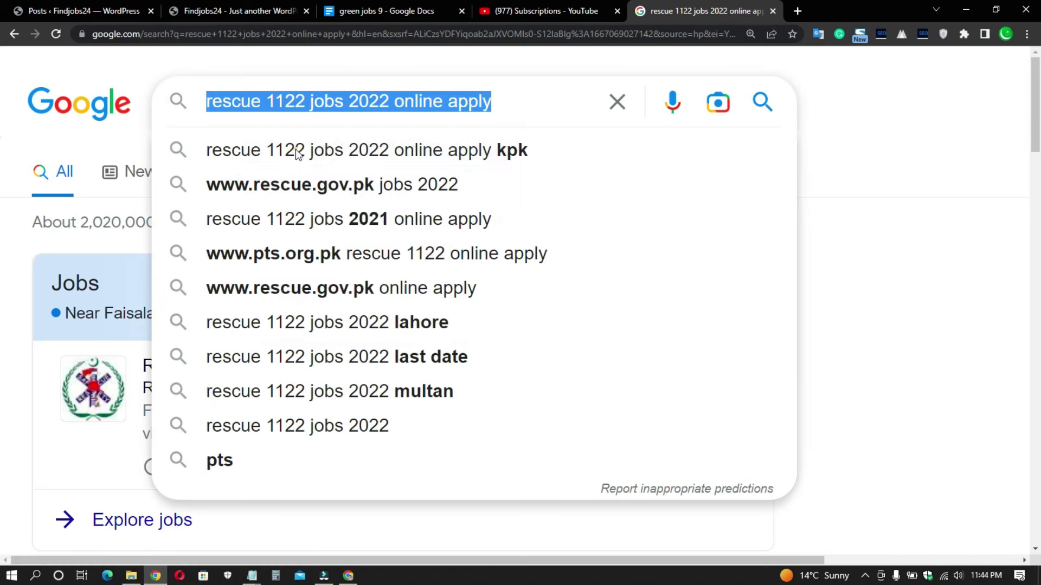
click(343, 2)
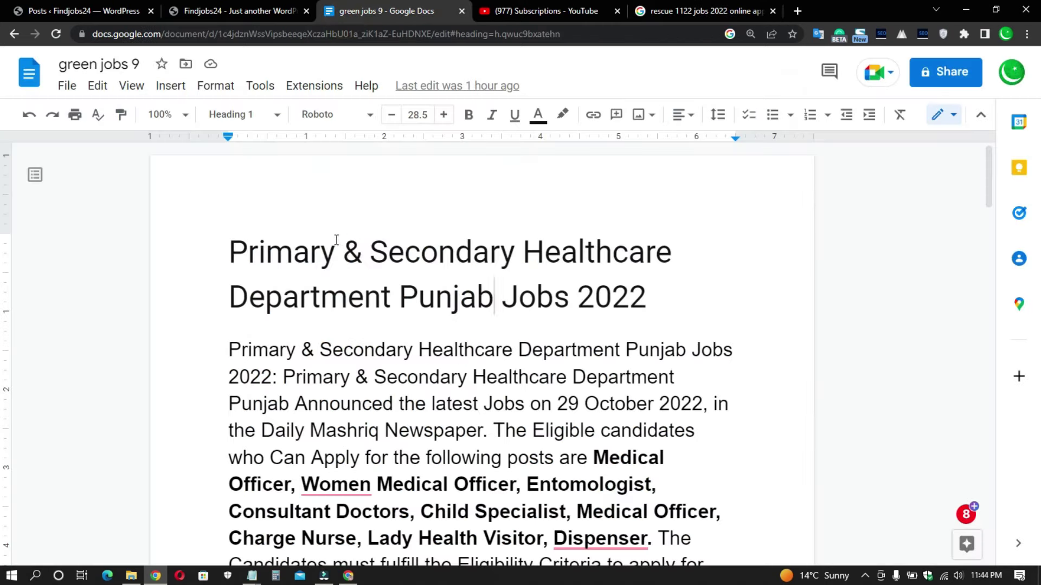
triple_click(301, 255)
key(ctrl+v)
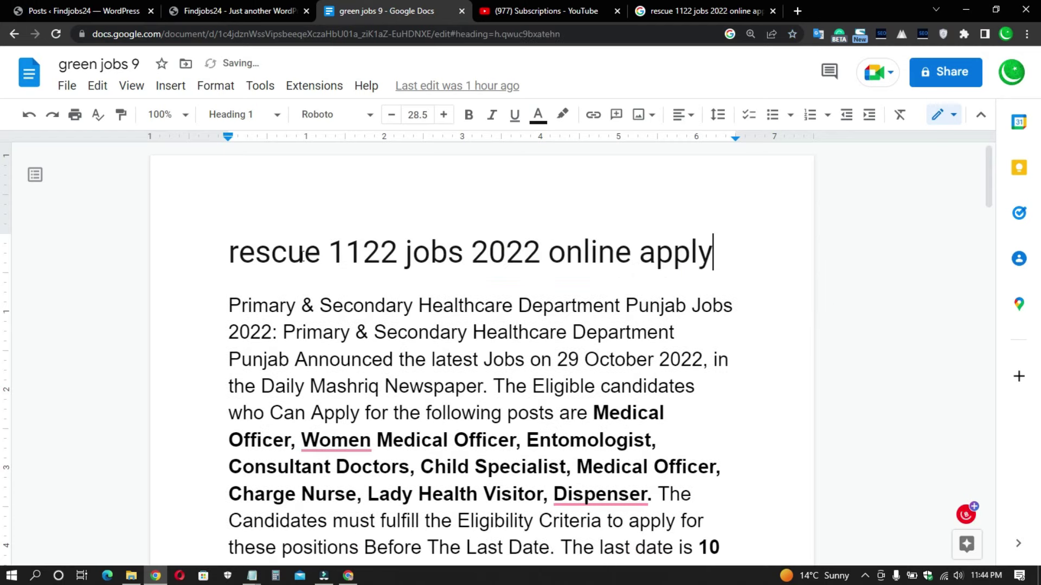
- Capitalize the words in the title so it reads "Rescue 1122 Jobs 2022 Online Apply"
key(BackSpace)
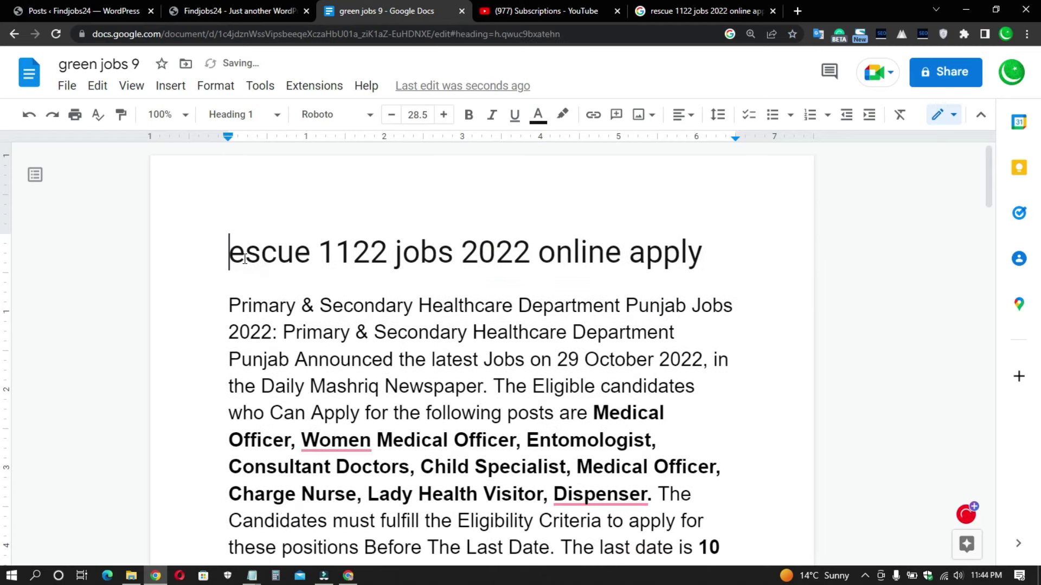
text(R)
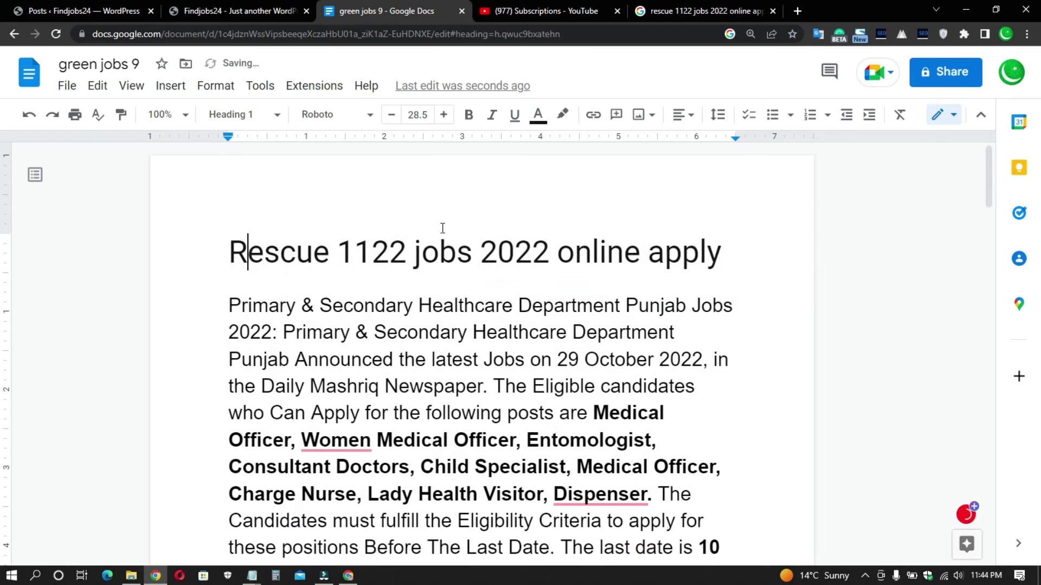
key(BackSpace)
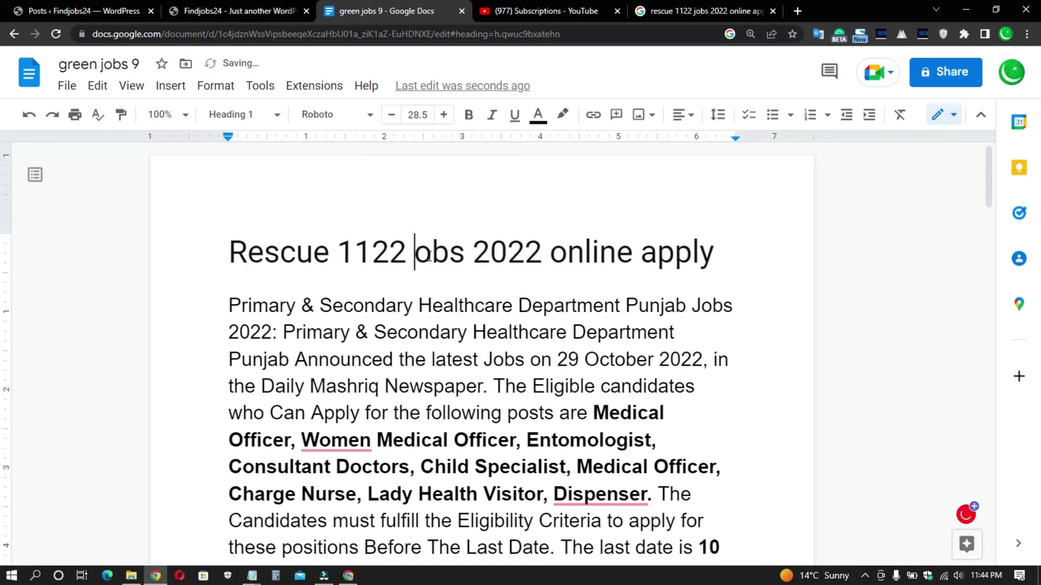
text(J)
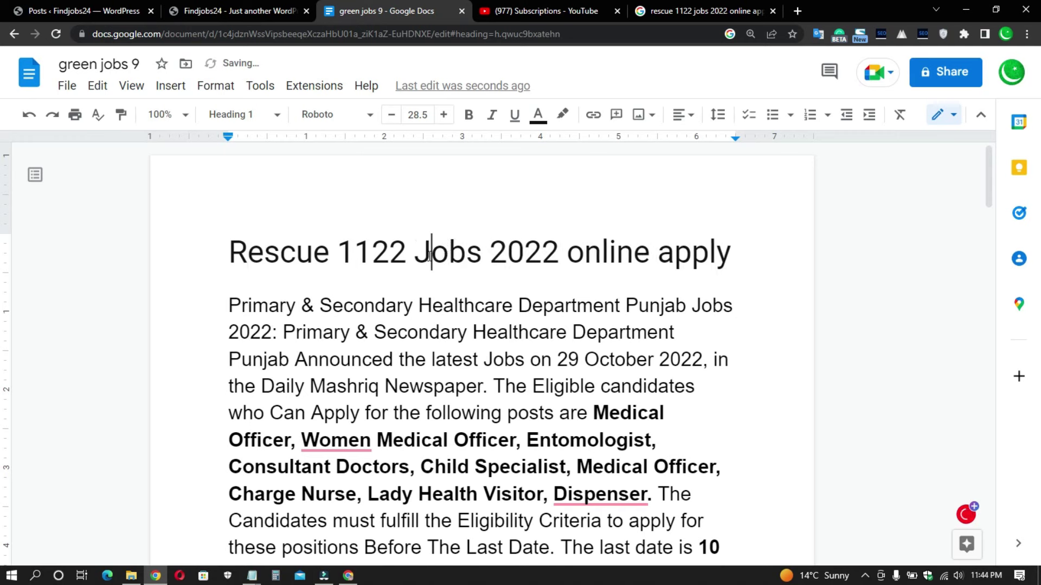
click(580, 259)
key(BackSpace)
text(O)
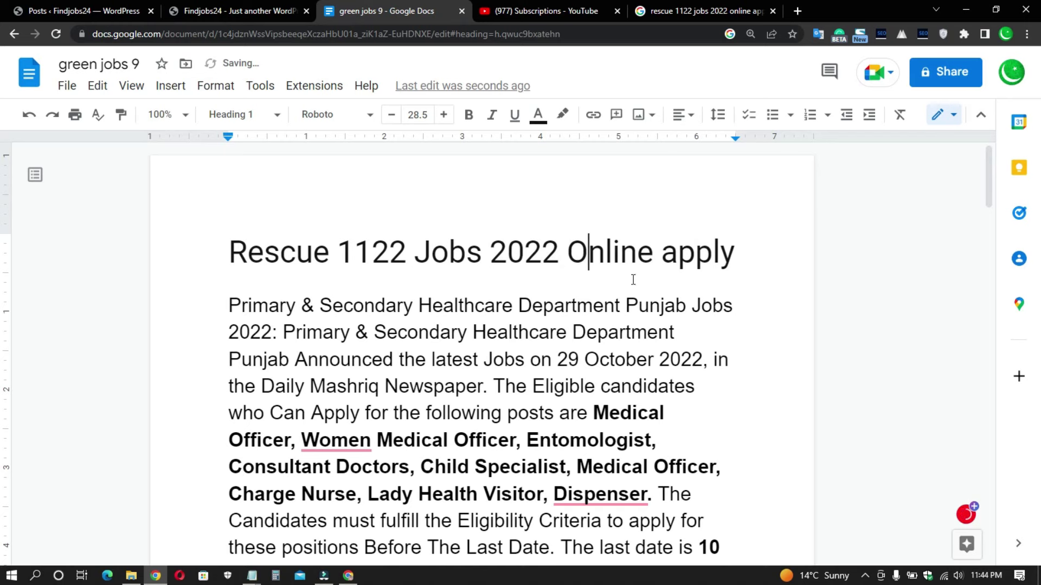
key(BackSpace)
text(A)
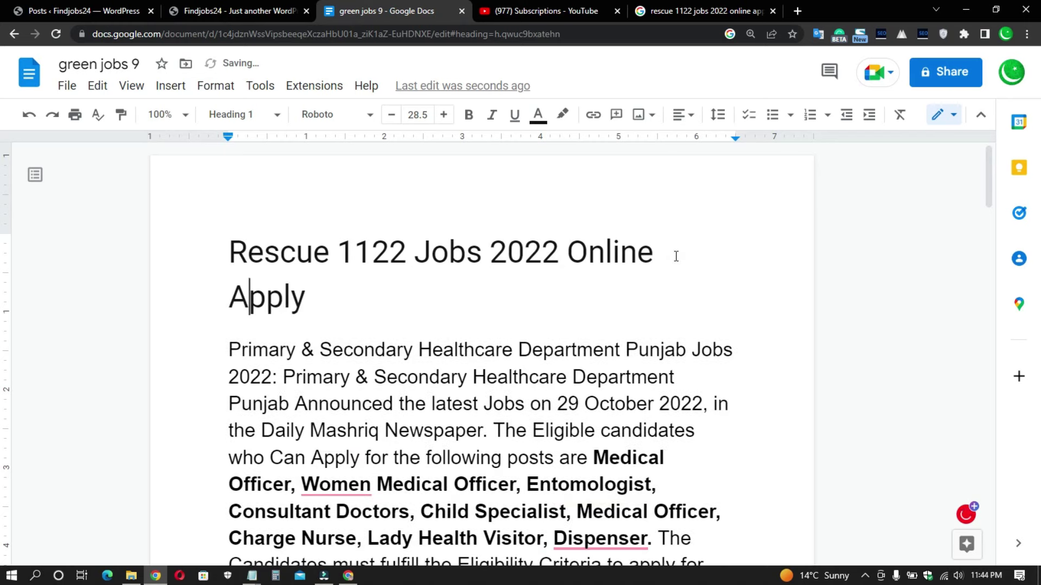
- Replace "Primary & Secondary Healthcare Department Punjab Jobs 2022" at the start of the introduction with "rescue 1122 jobs 2022 online apply"
click(372, 351)
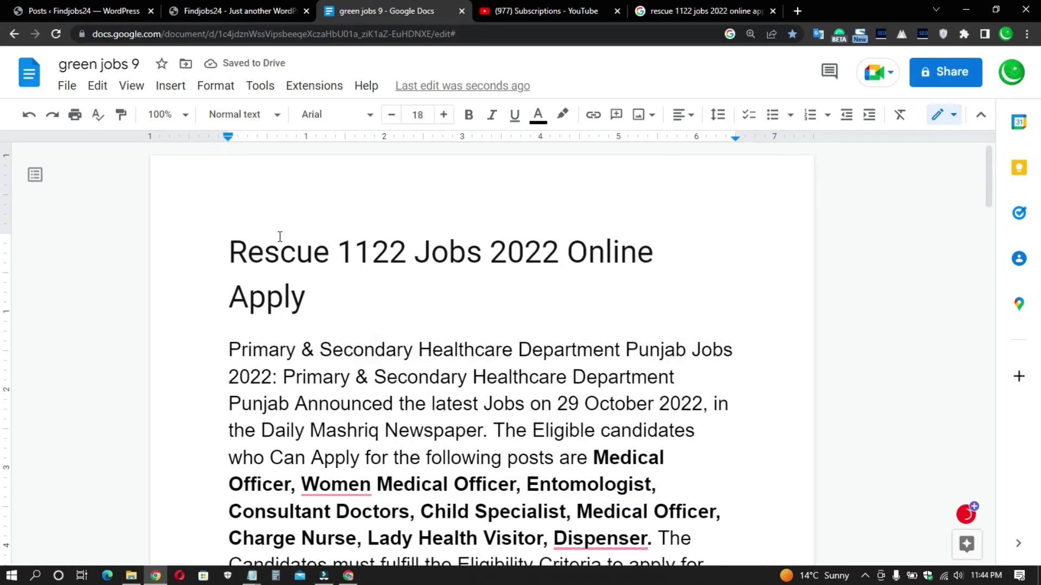
scroll(304, 276, down, 1)
click(306, 288)
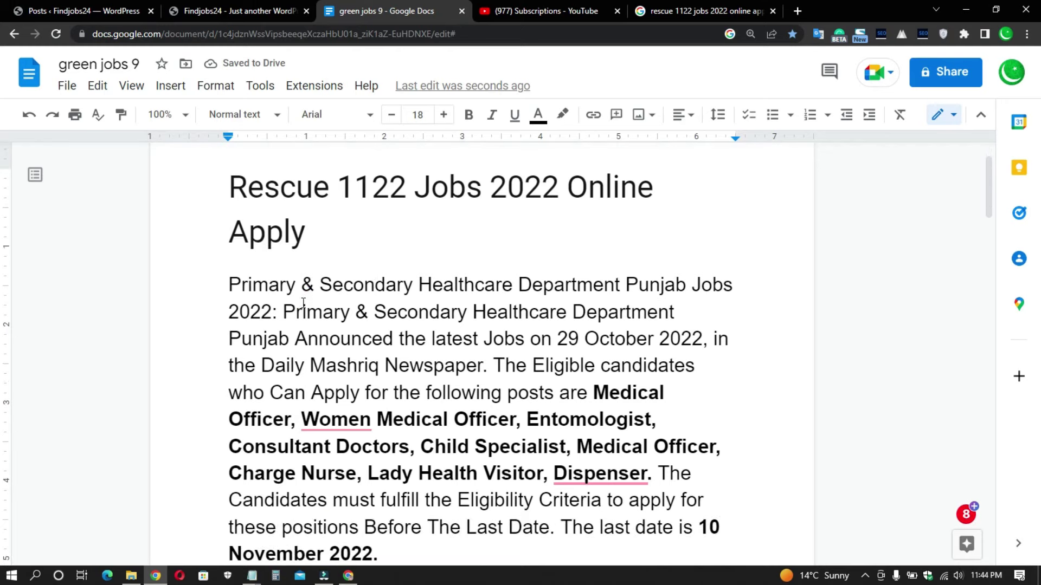
scroll(303, 303, down, 1)
drag(226, 215, 383, 487)
click(382, 407)
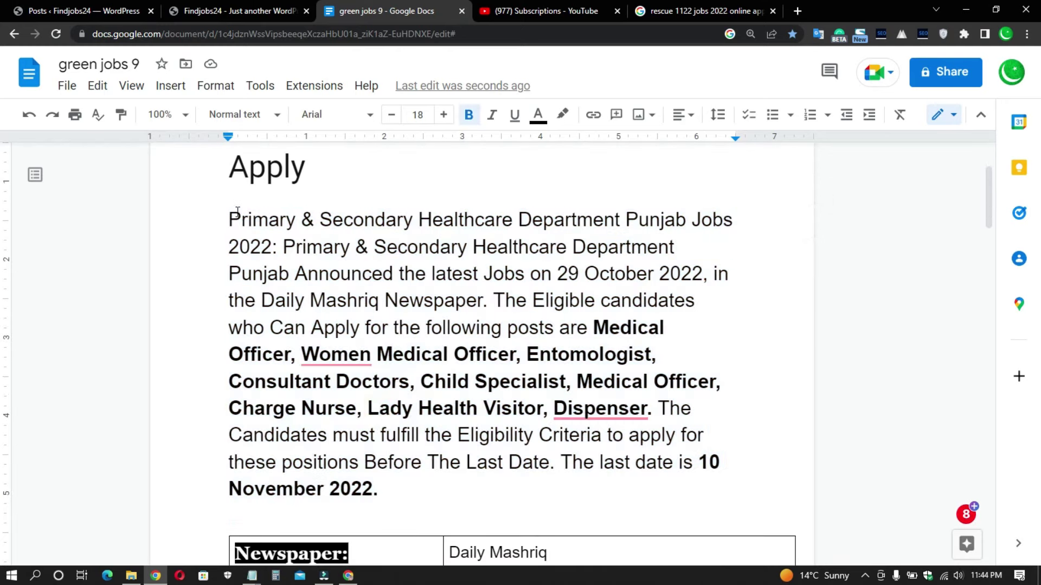
drag(226, 213, 276, 241)
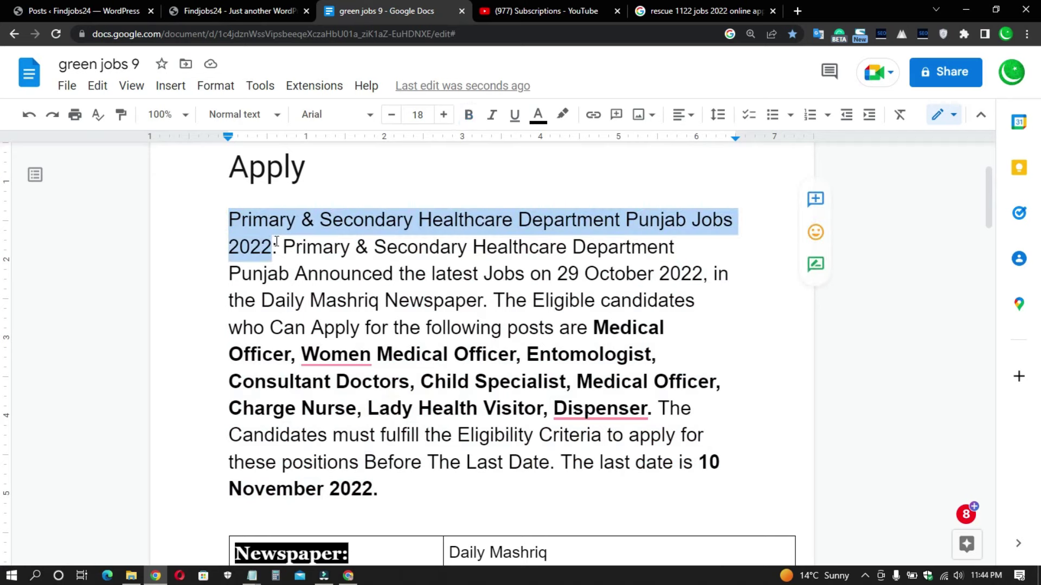
click(277, 241)
drag(226, 216, 269, 251)
text(rescue 1122 jobs 2022 online apply)
- Delete and retype the word "apply" before the colon in the introduction's opening phrase
key(BackSpace)
key(BackSpace)
key(BackSpace)
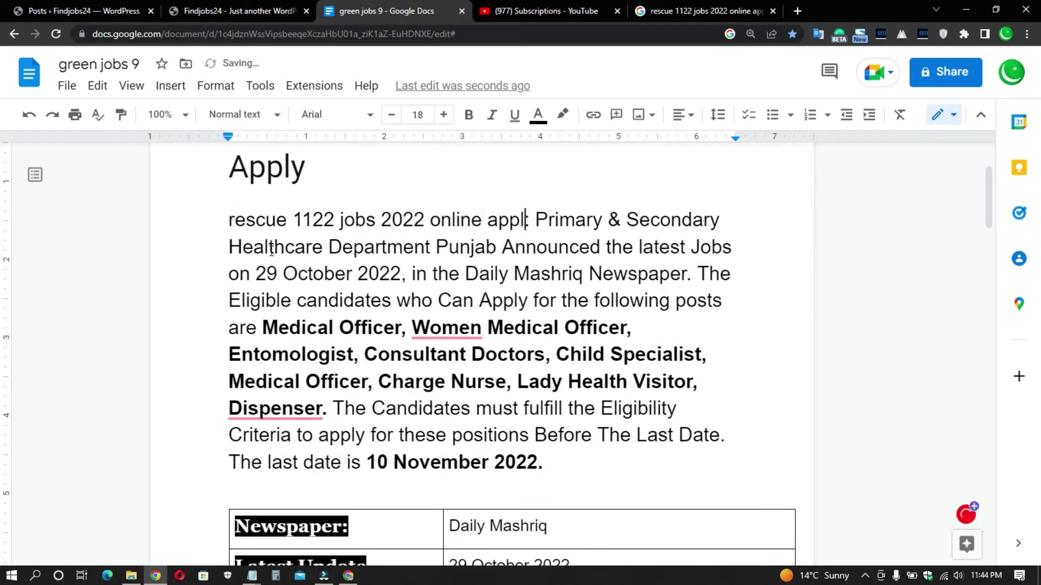
key(BackSpace)
key(BackSpace)
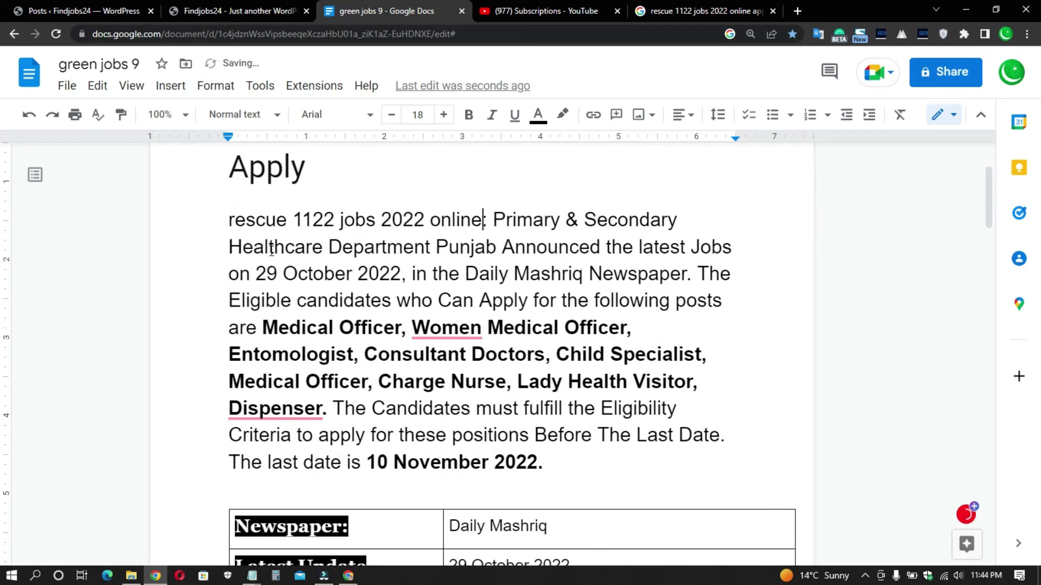
text(apply)
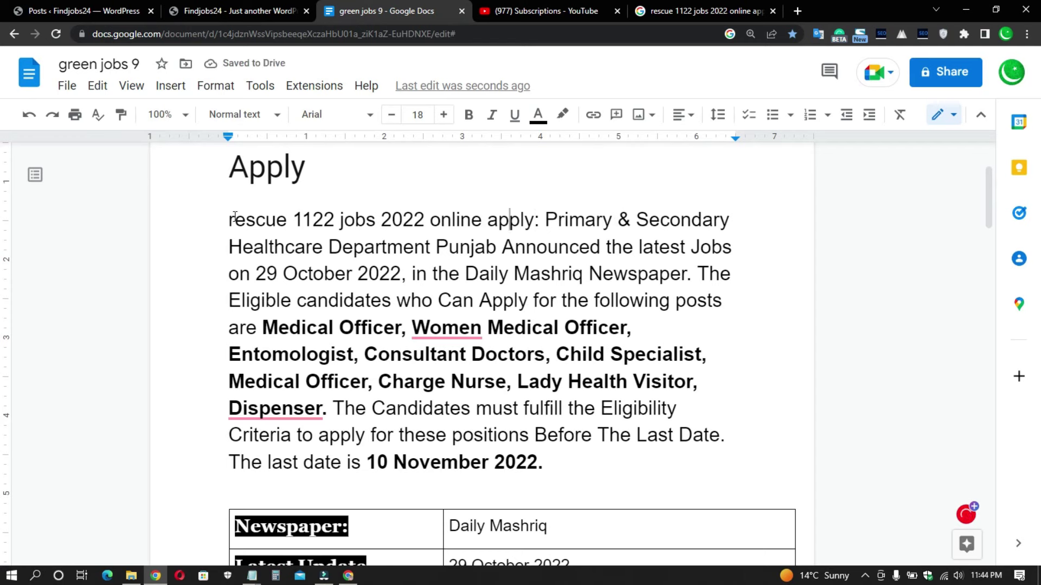
- Replace "Primary & Secondary Healthcare Department Punjab" after the introduction's opening phrase with "rescue 1122"
drag(230, 220, 531, 227)
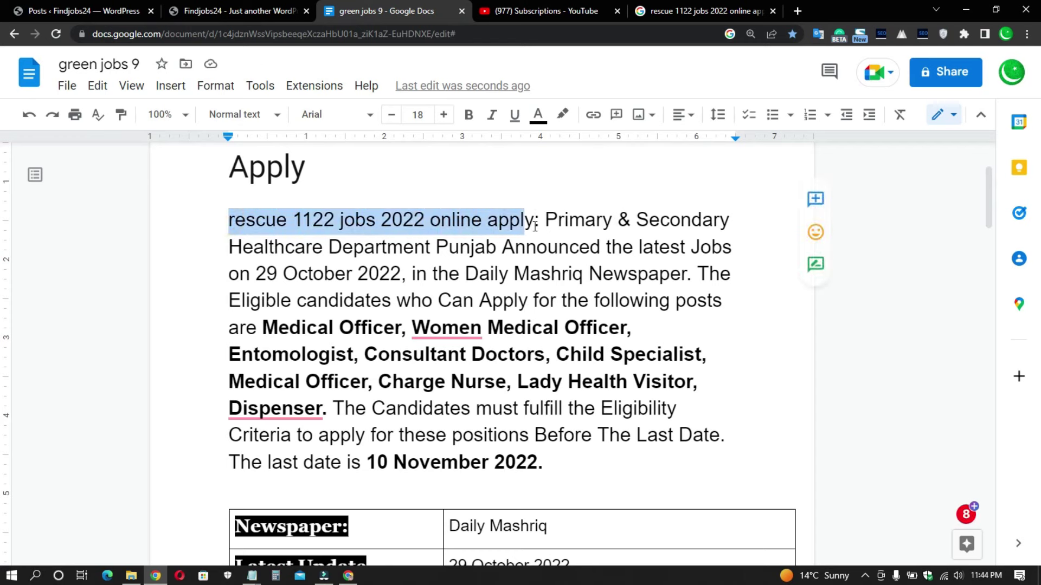
click(534, 221)
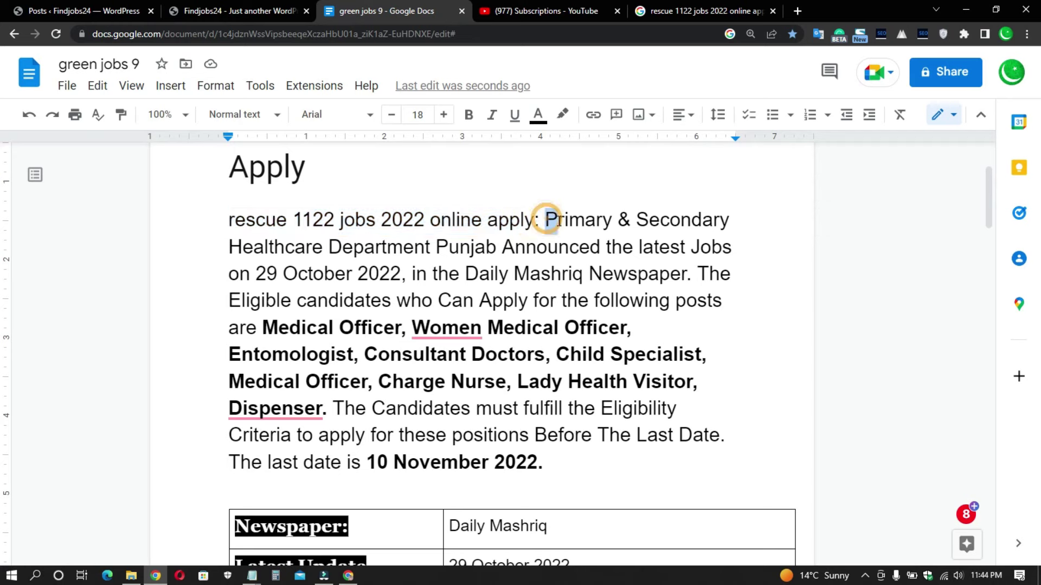
mouse_move(545, 219)
mouse_down()
mouse_move(384, 249)
mouse_move(494, 255)
mouse_up()
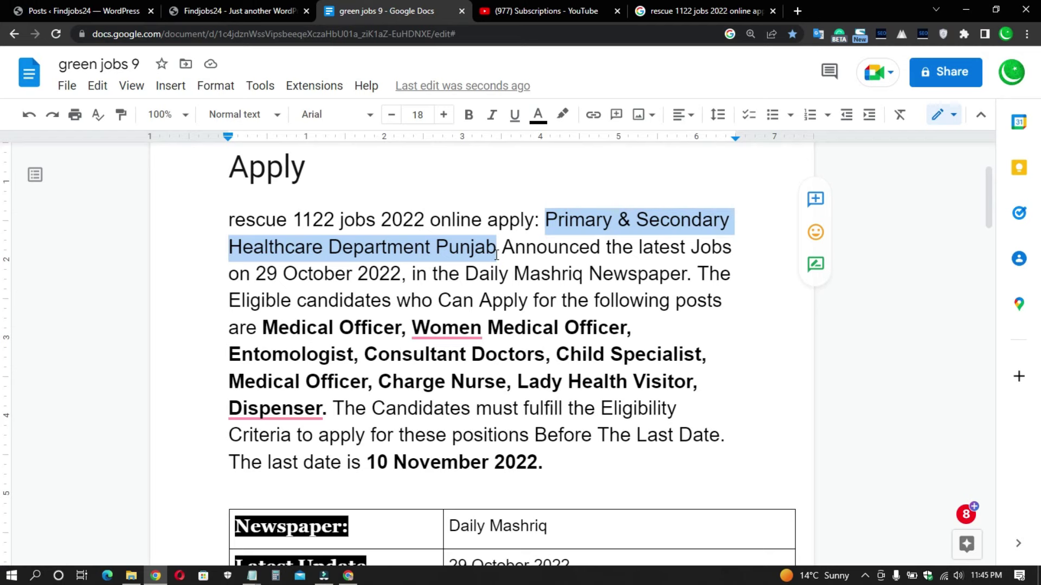
text(rescue 1122 jobs 2022 online apply)
key(BackSpace)
key(BackSpace)
key(BackSpace)
key(BackSpace)
key(BackSpace)
key(BackSpace)
key(BackSpace)
key(BackSpace)
key(BackSpace)
key(BackSpace)
key(BackSpace)
key(BackSpace)
key(BackSpace)
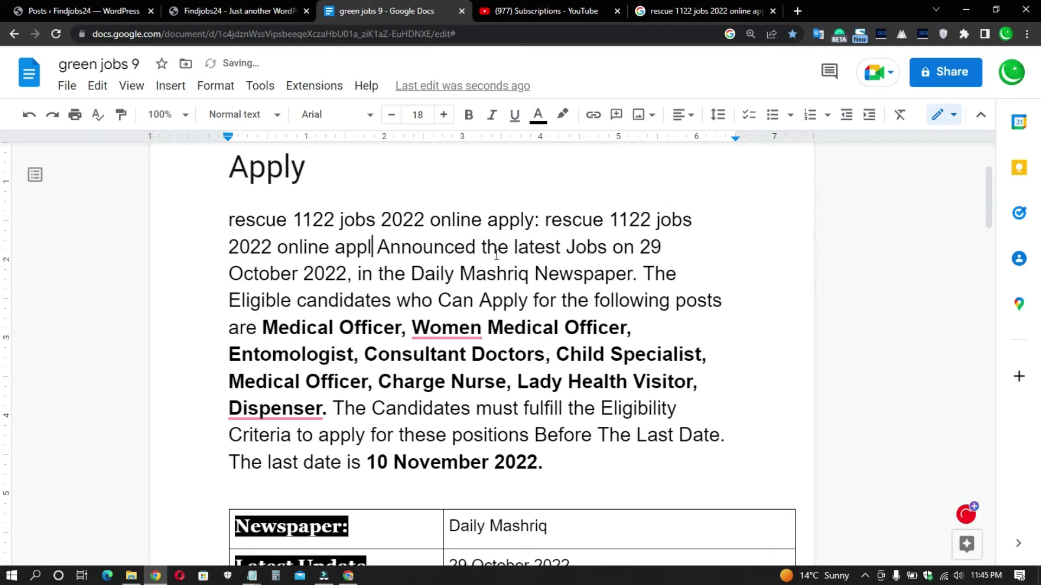
key(BackSpace)
key(BackSpace)
key(BackSpace)
key(BackSpace)
key(BackSpace)
key(BackSpace)
key(BackSpace)
key(BackSpace)
key(BackSpace)
key(BackSpace)
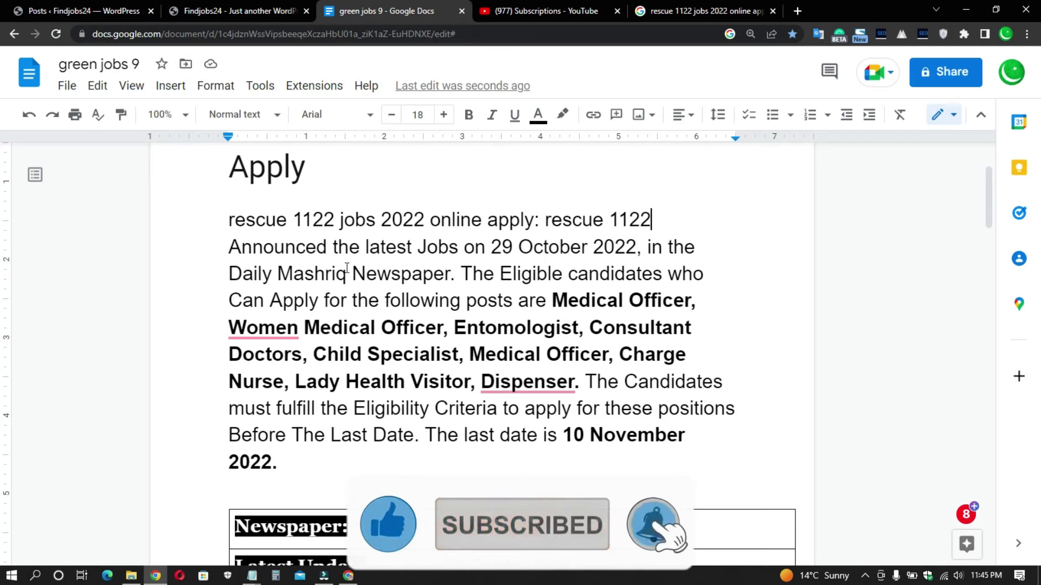
- Review the newspaper mention in the introduction and highlight the bold list of posts from "Medical Officer" to "Dispenser"
double_click(305, 274)
click(410, 274)
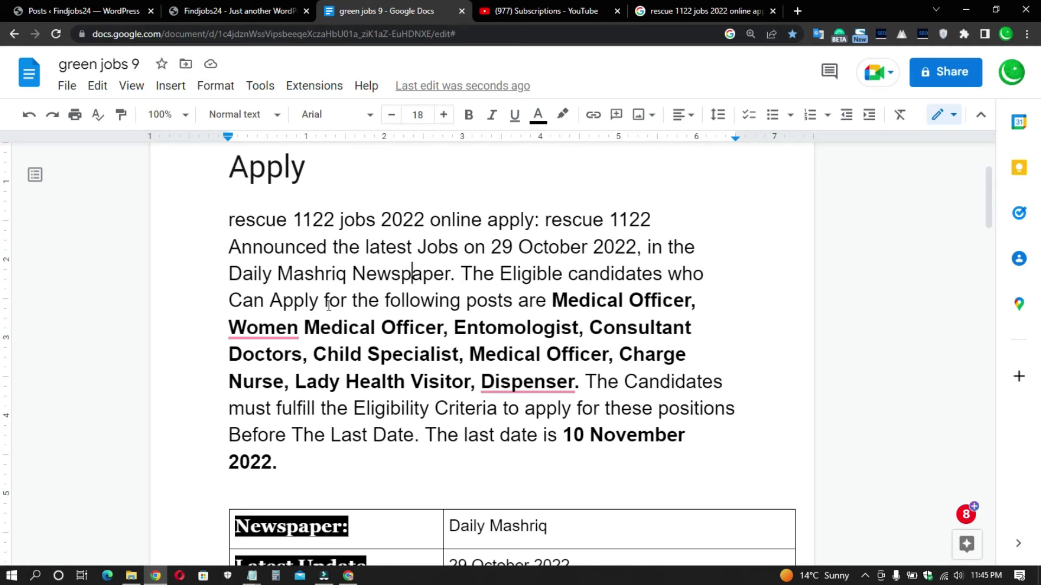
scroll(412, 274, down, 2)
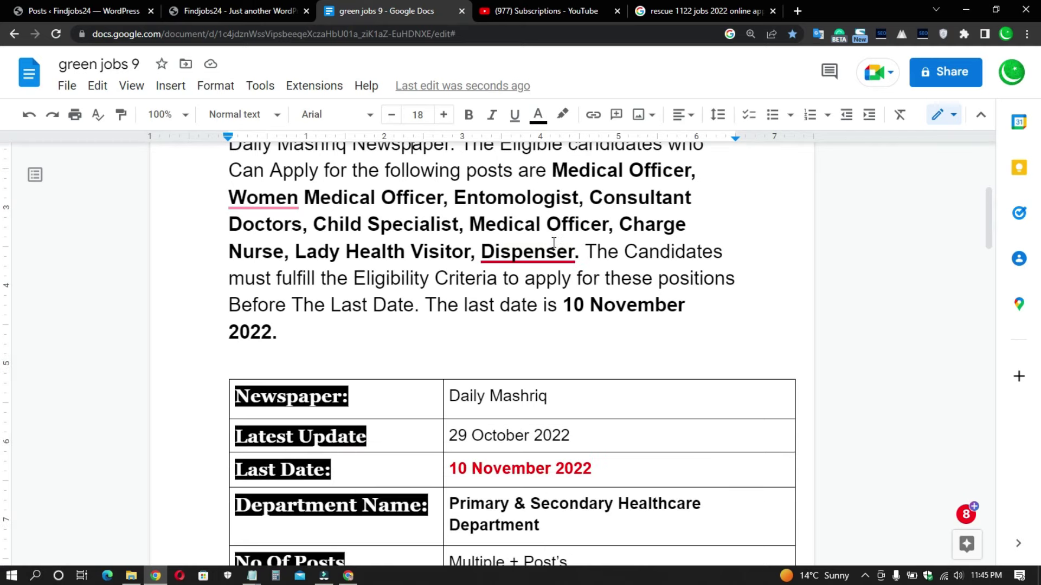
scroll(488, 271, up, 1)
click(566, 233)
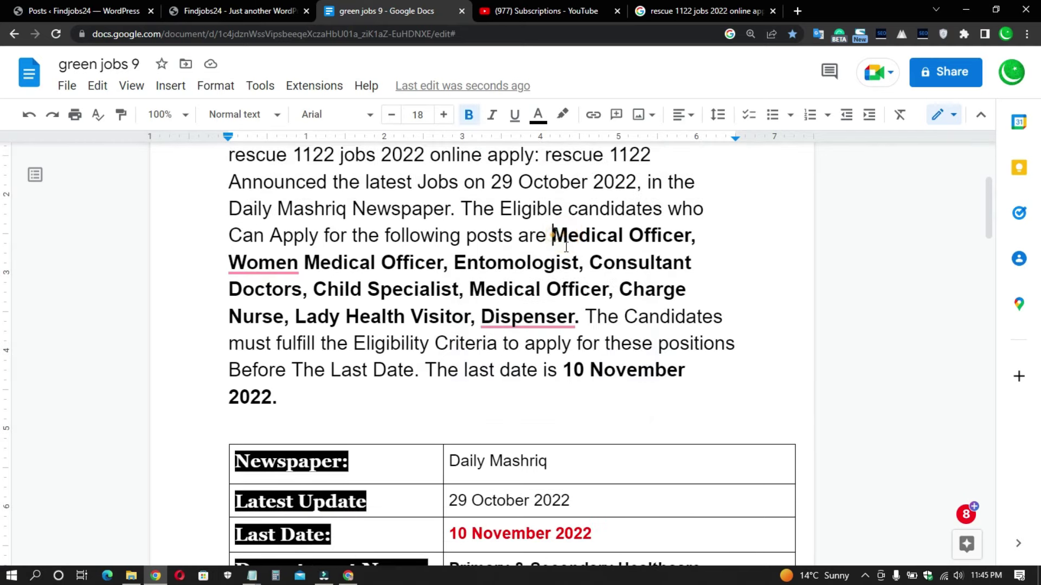
drag(567, 233, 573, 313)
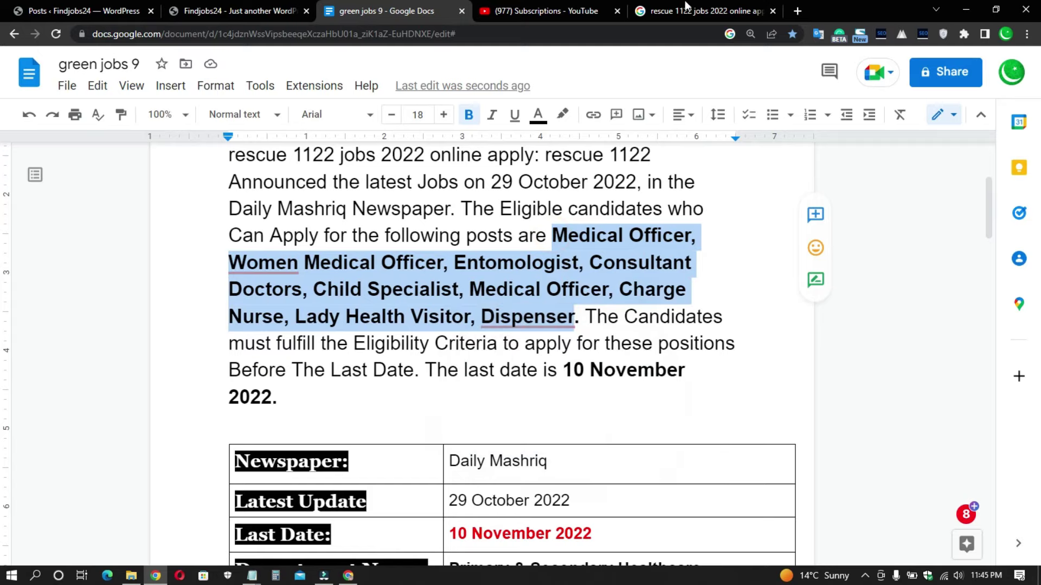
- Switch to the Google results for "rescue 1122 jobs 2022 online apply" and look through them for an article listing the vacant posts
click(699, 11)
click(836, 295)
scroll(835, 296, down, 5)
scroll(698, 292, down, 4)
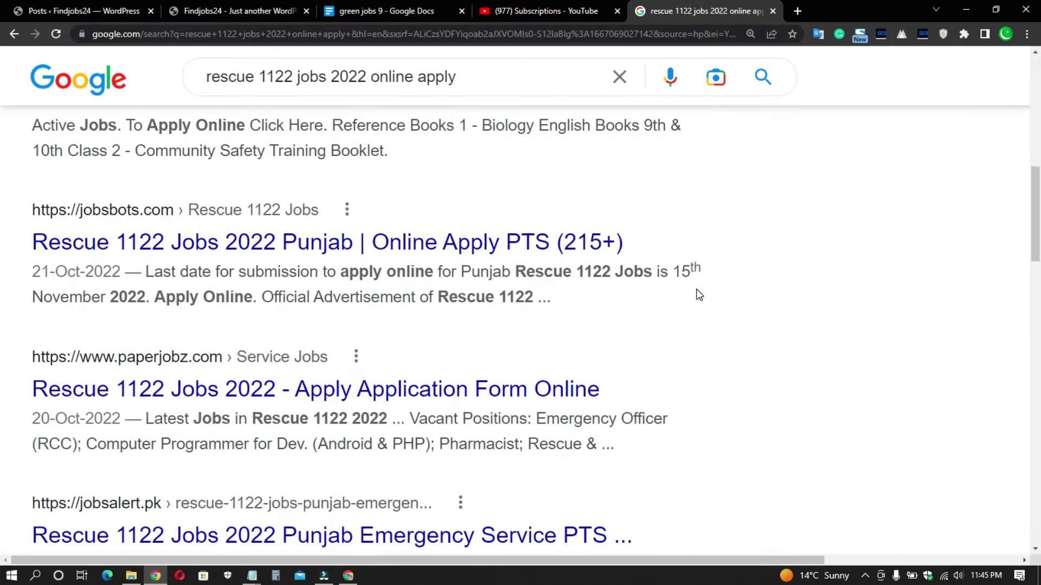
scroll(698, 294, up, 1)
scroll(217, 217, down, 8)
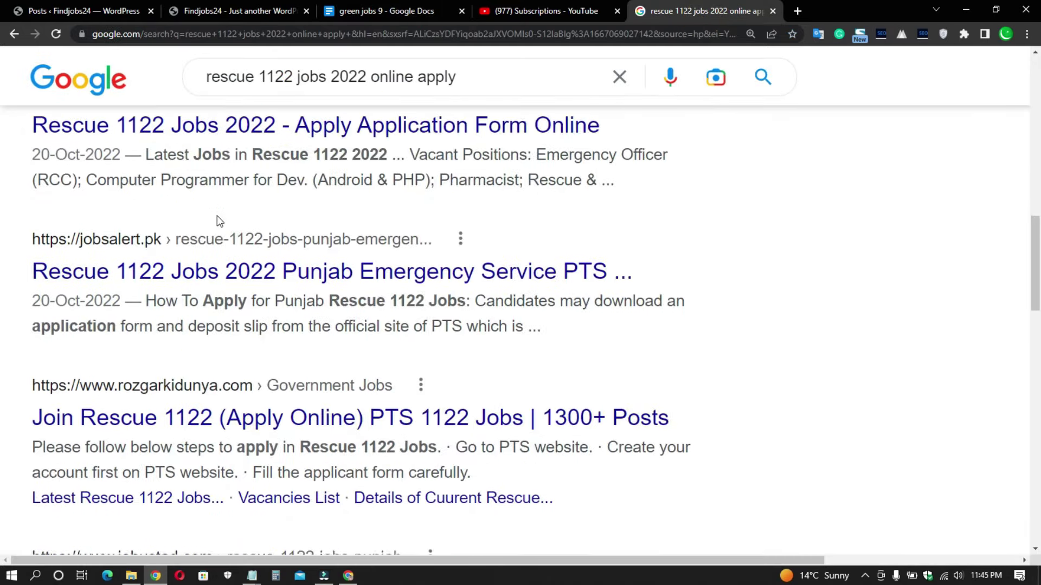
scroll(217, 220, down, 14)
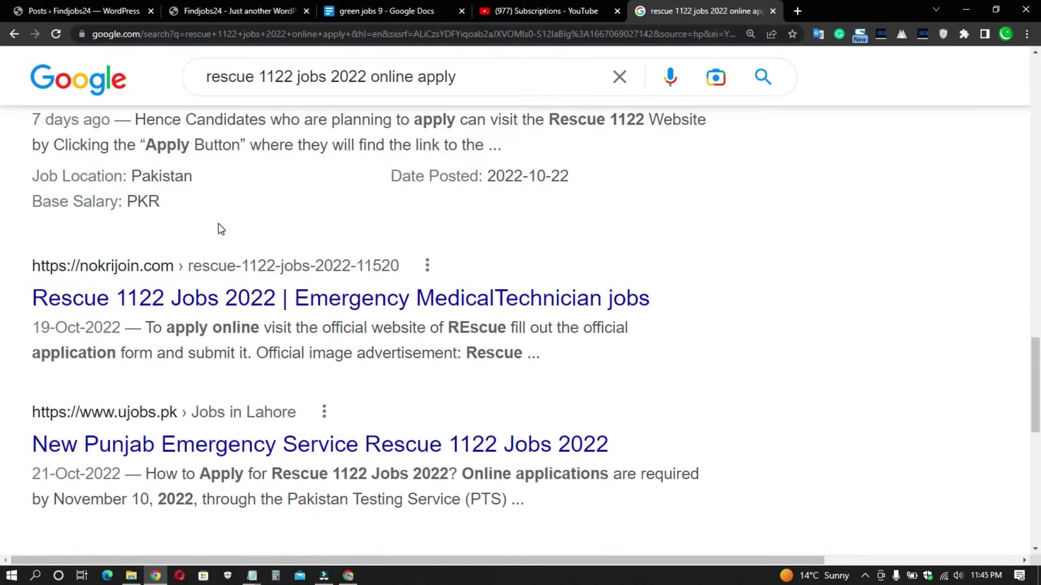
scroll(288, 259, up, 14)
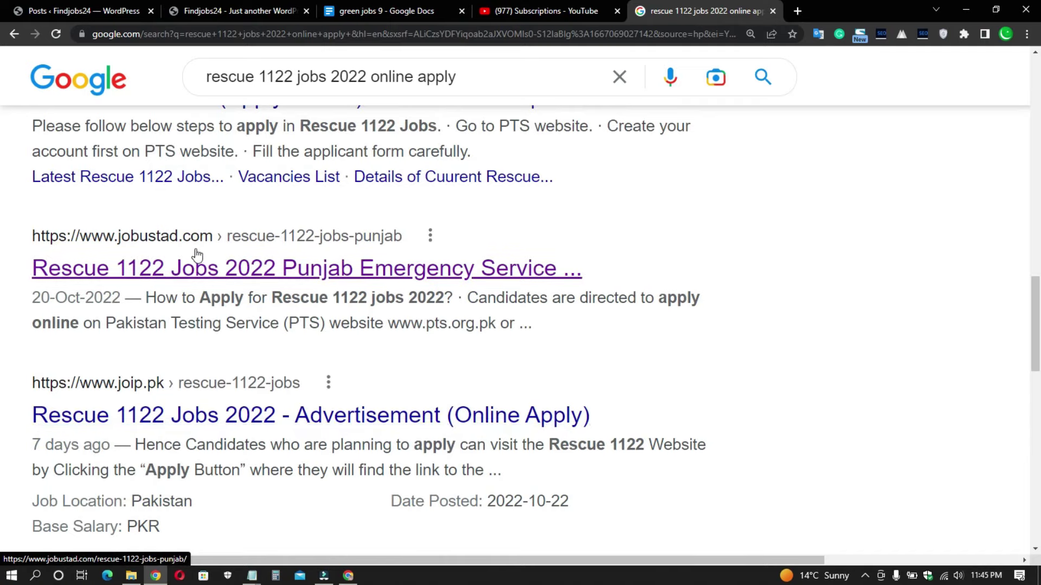
scroll(196, 264, up, 5)
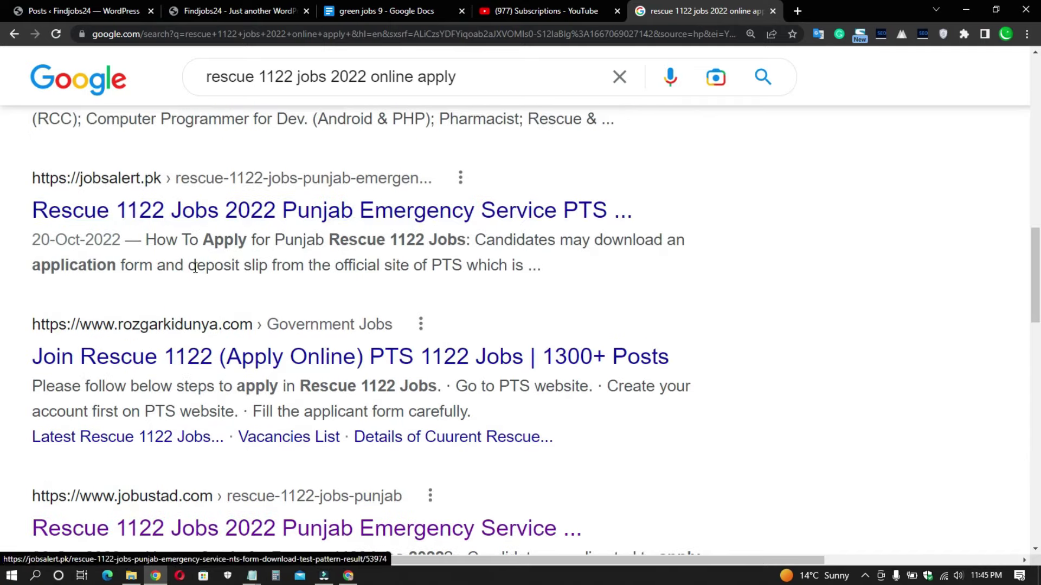
scroll(179, 238, up, 4)
scroll(183, 253, up, 3)
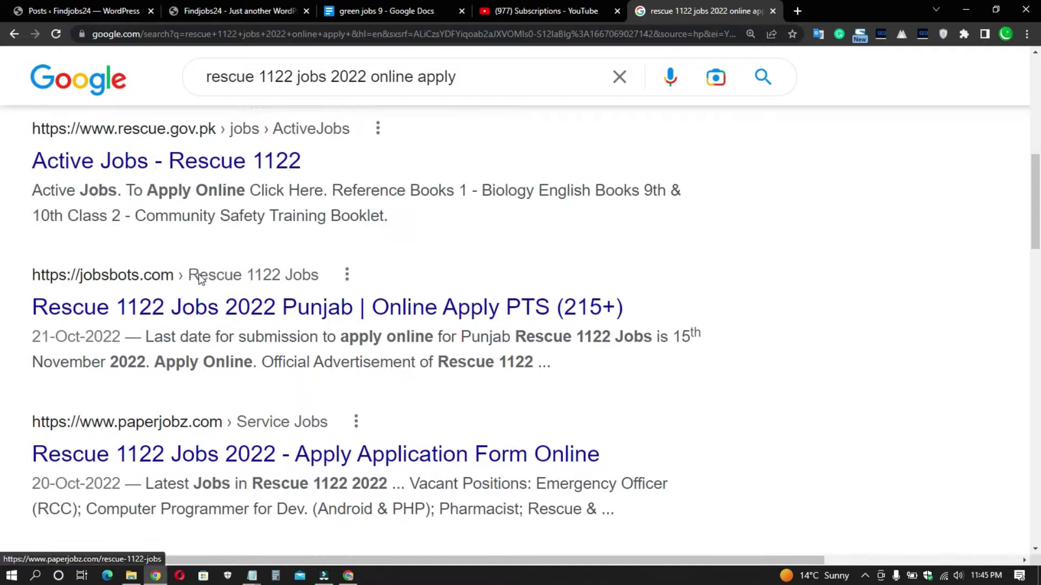
- Open the jobsbots.com article on Rescue 1122 Jobs 2022 Punjab and examine the post names in its vacant positions table
click(190, 311)
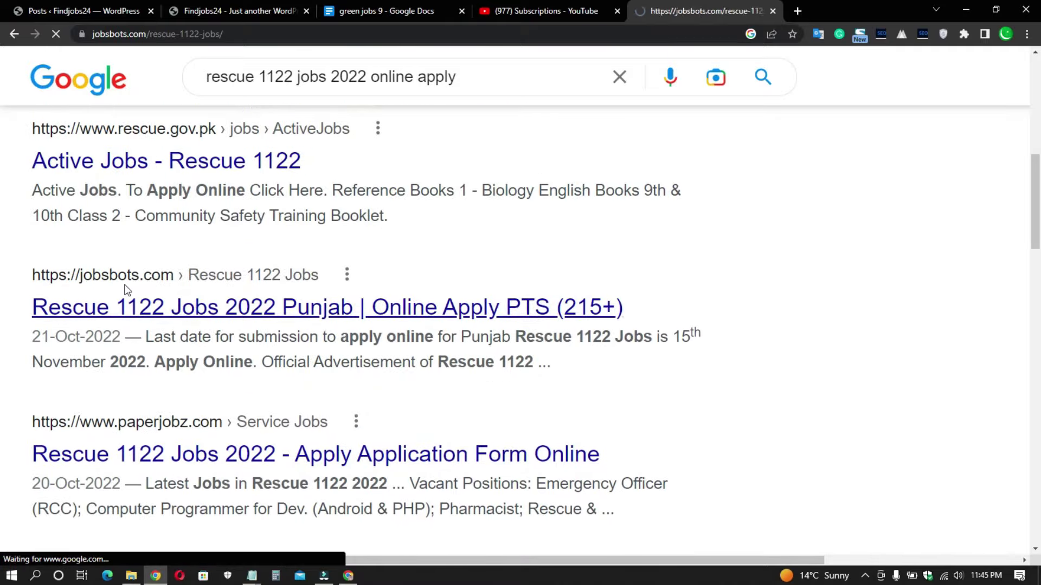
scroll(395, 282, down, 8)
scroll(382, 261, down, 5)
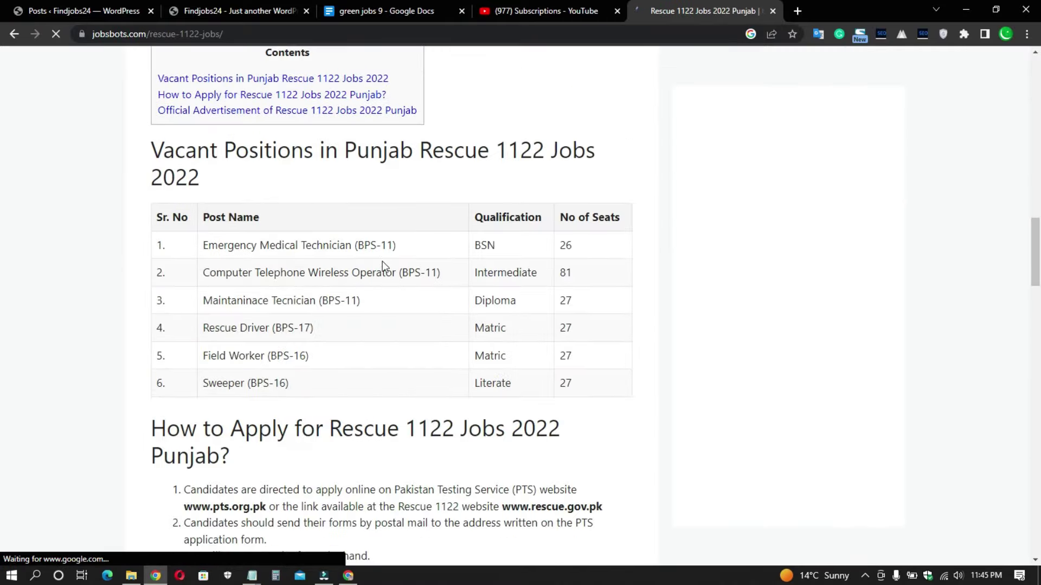
triple_click(205, 180)
triple_click(291, 208)
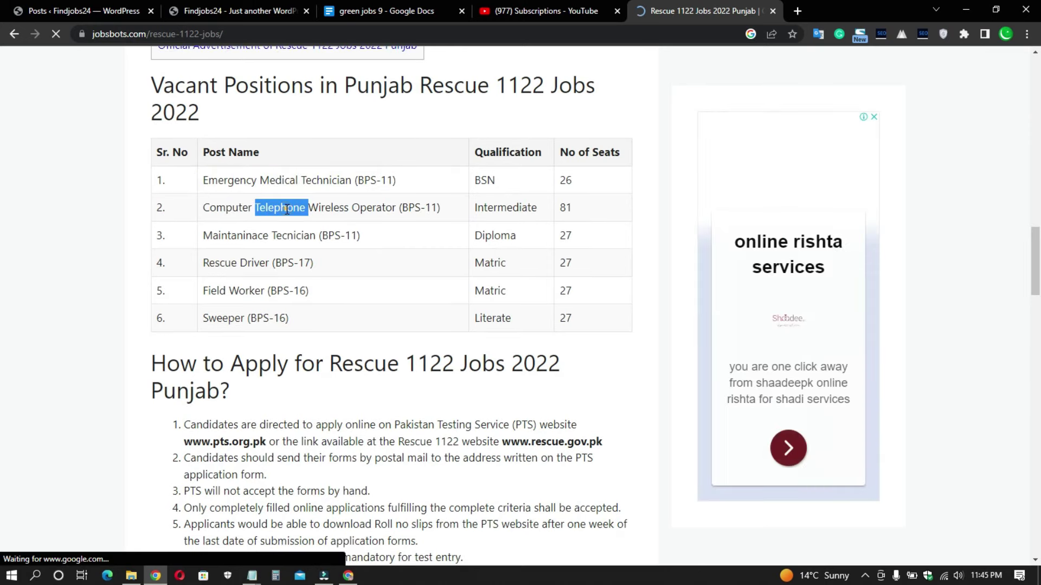
triple_click(250, 235)
triple_click(257, 263)
triple_click(260, 291)
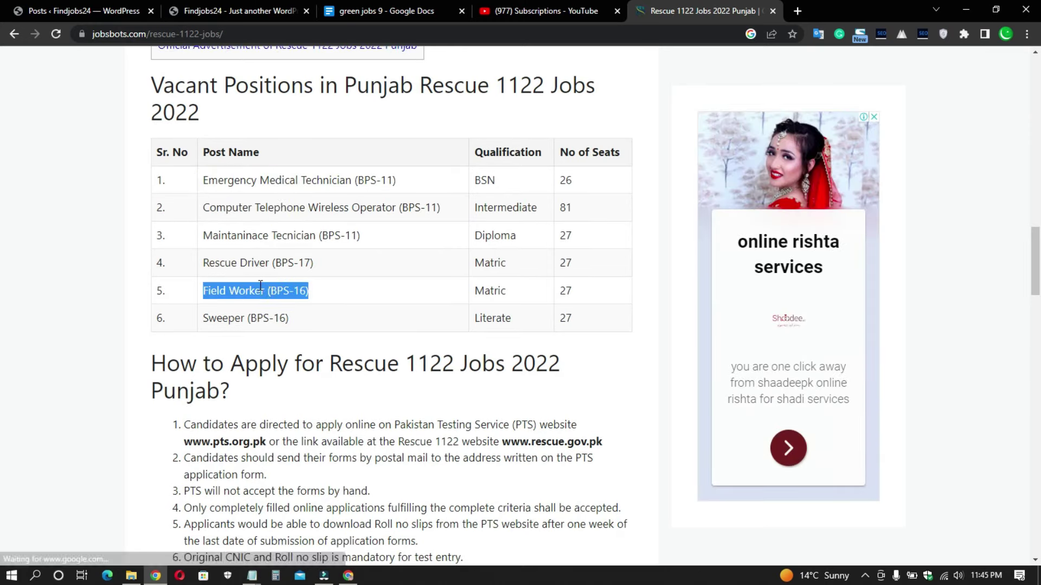
click(239, 341)
scroll(304, 320, up, 4)
click(331, 370)
scroll(331, 370, up, 10)
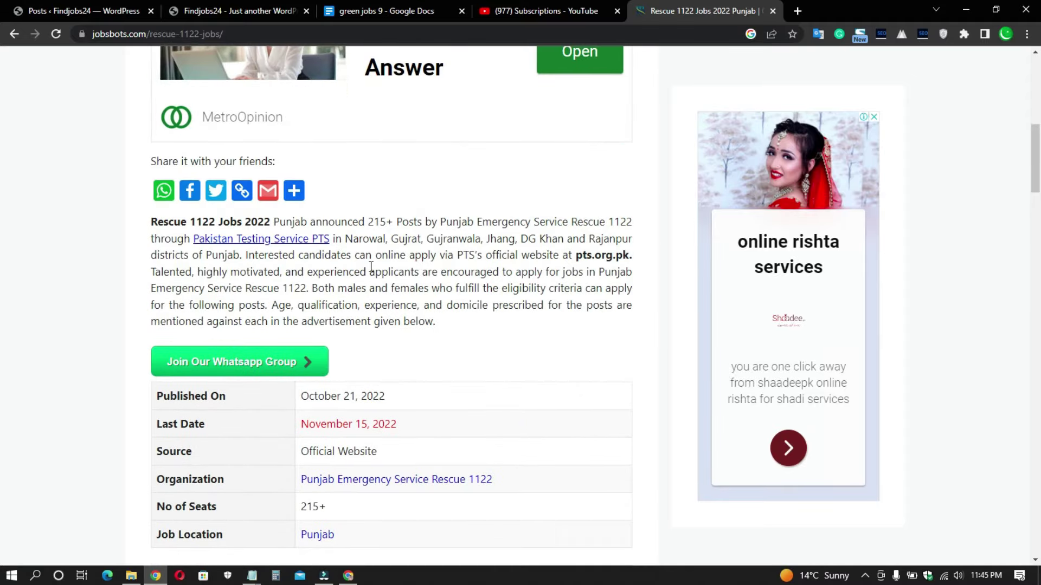
- Read the introductory paragraph of the jobsbots.com article above its job summary table
drag(143, 220, 454, 323)
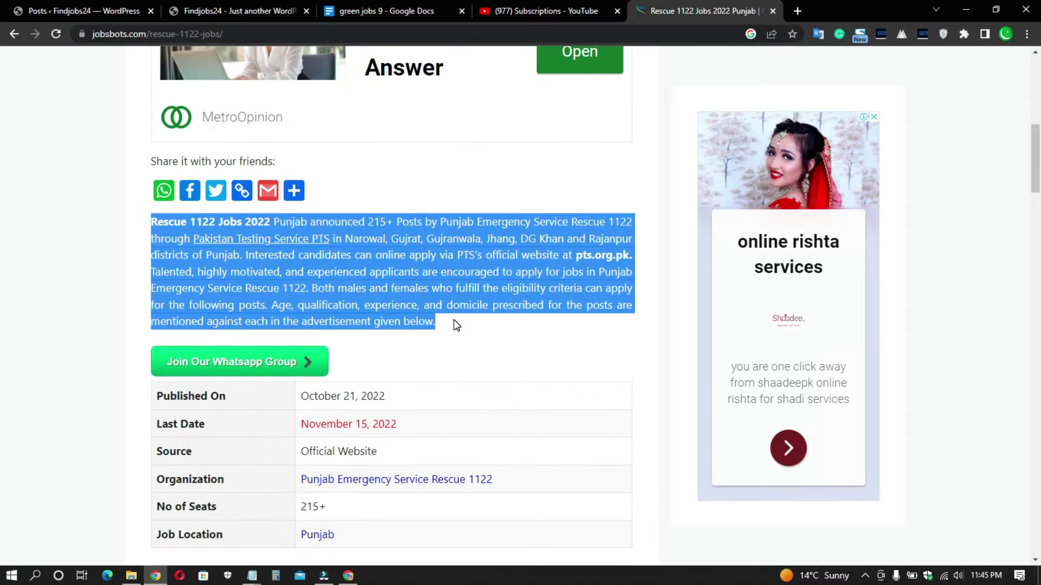
click(418, 278)
triple_click(374, 257)
click(393, 272)
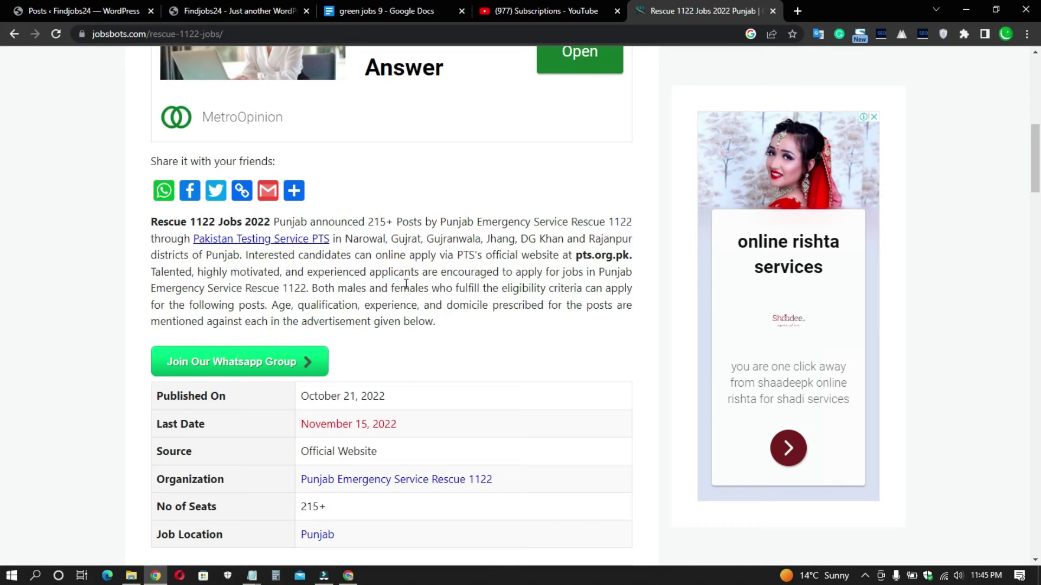
scroll(406, 284, up, 1)
scroll(377, 276, down, 2)
double_click(390, 240)
click(380, 234)
- Return to the "green jobs 9" document and review its introduction and the first rows of the job details table
click(386, 11)
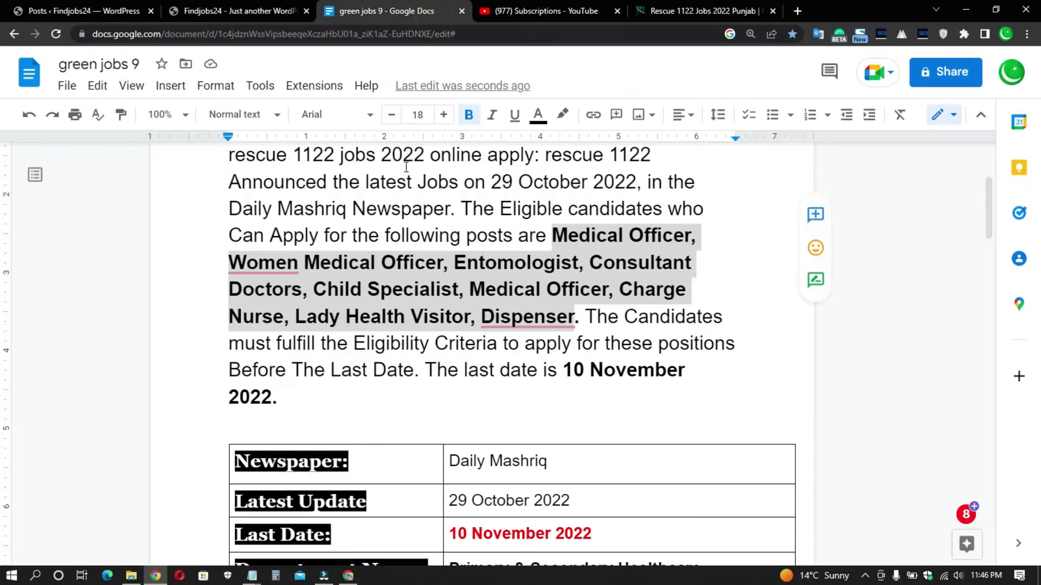
scroll(406, 167, down, 1)
click(391, 278)
scroll(400, 231, up, 1)
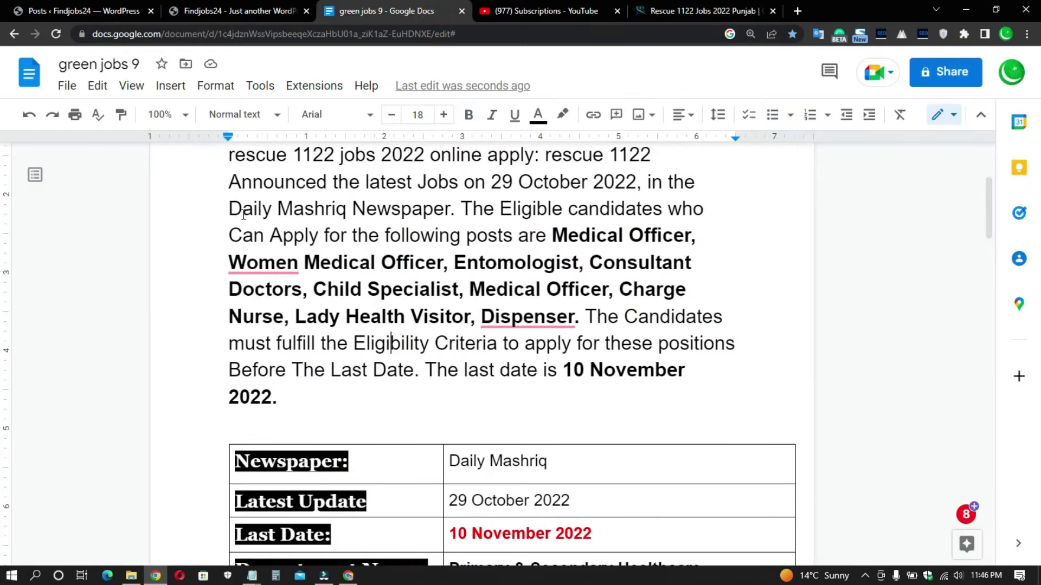
scroll(317, 234, down, 4)
click(309, 204)
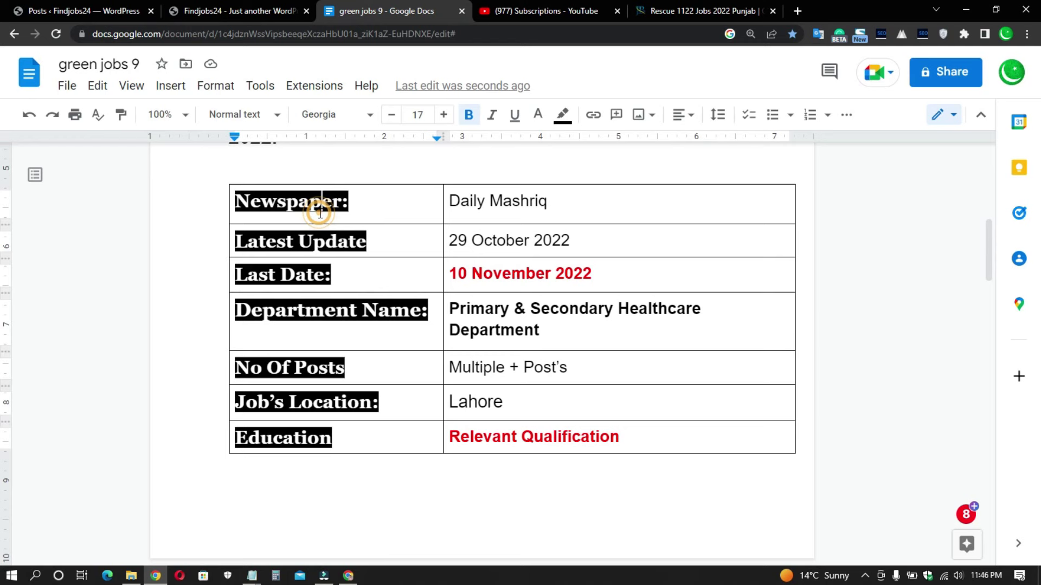
click(412, 241)
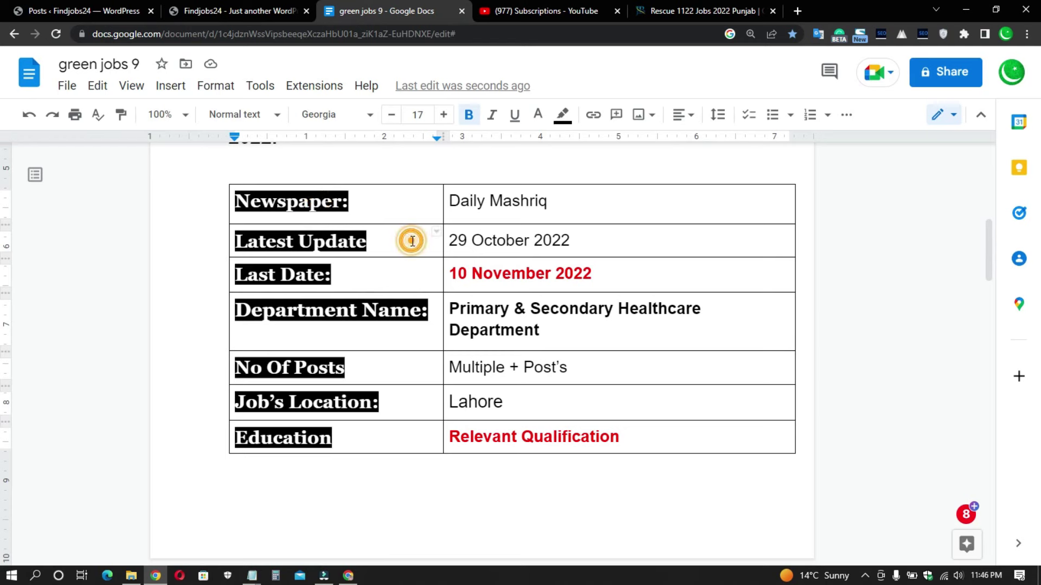
- View the size choices for inserting a table and the available building blocks, without inserting anything
click(171, 86)
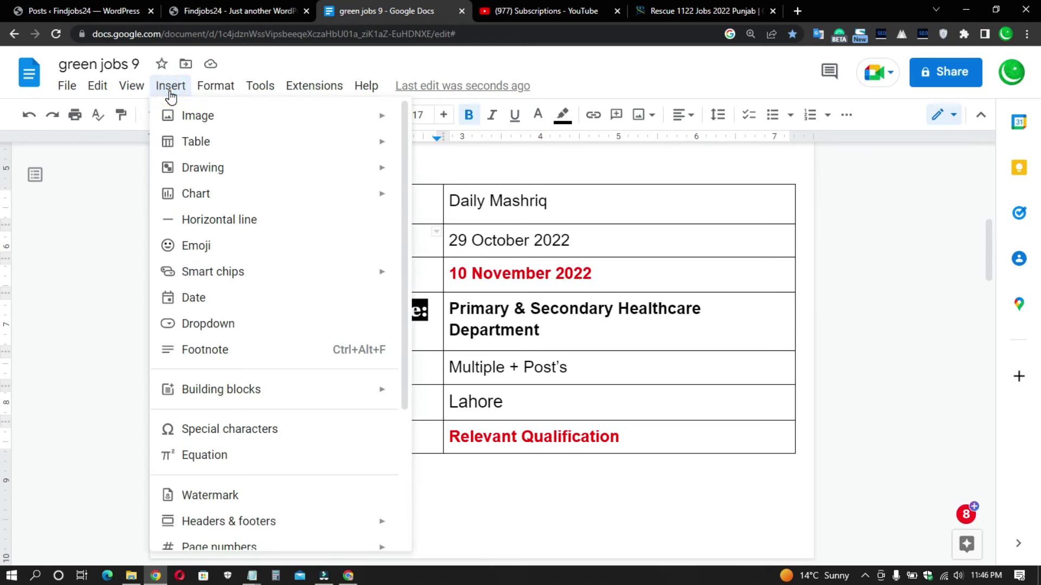
mouse_move(203, 145)
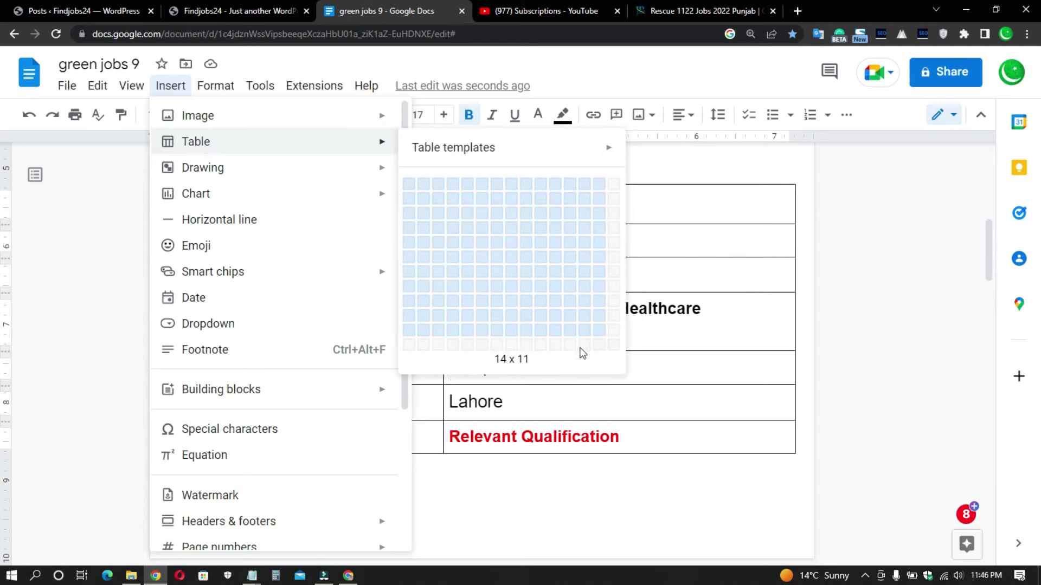
mouse_move(374, 390)
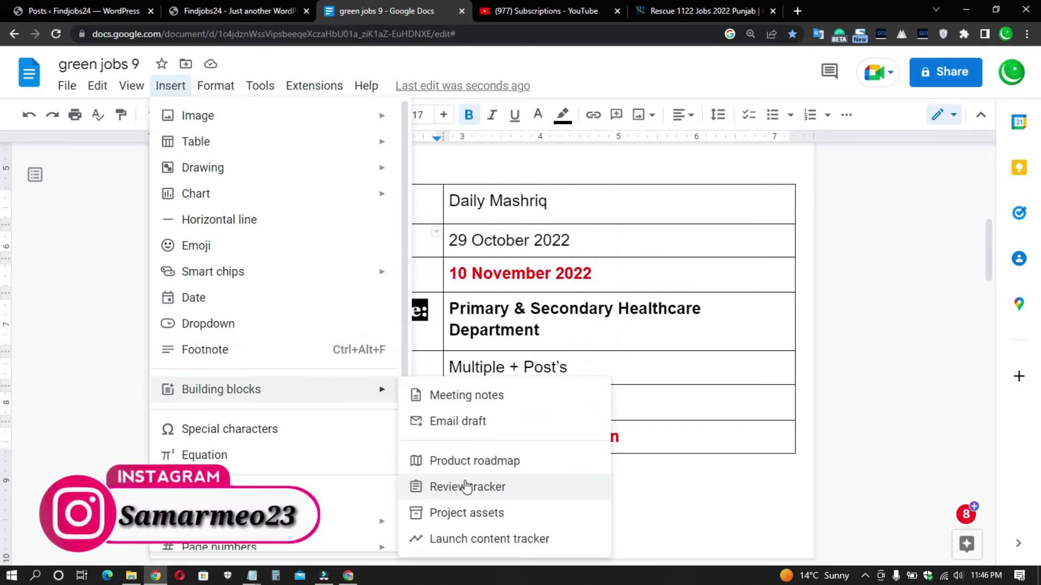
click(641, 493)
- Examine the row labels of the job details table, from "Newspaper" to "No Of Posts", and the newspaper entry
click(336, 206)
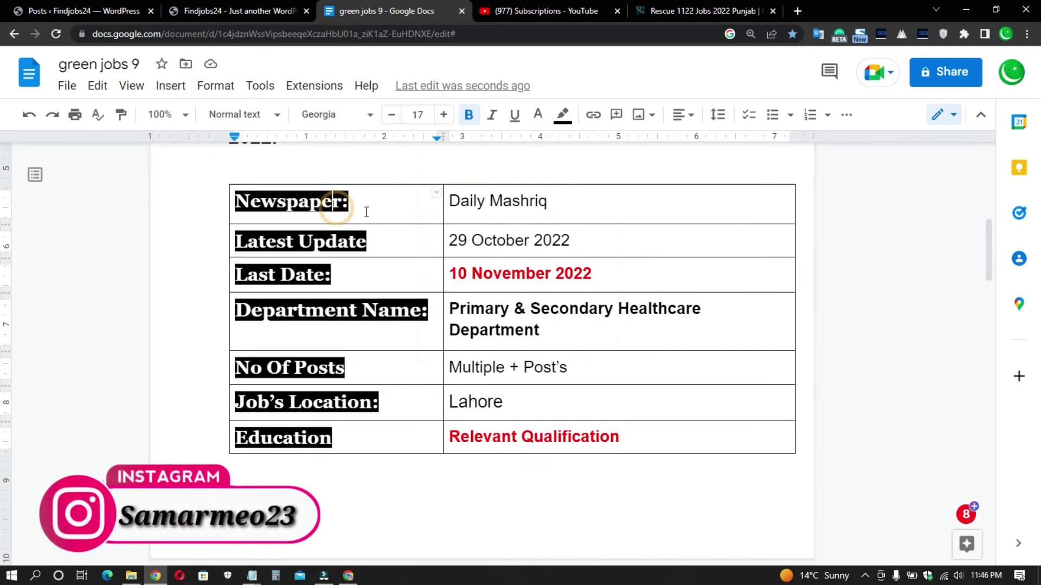
scroll(425, 225, up, 1)
click(501, 277)
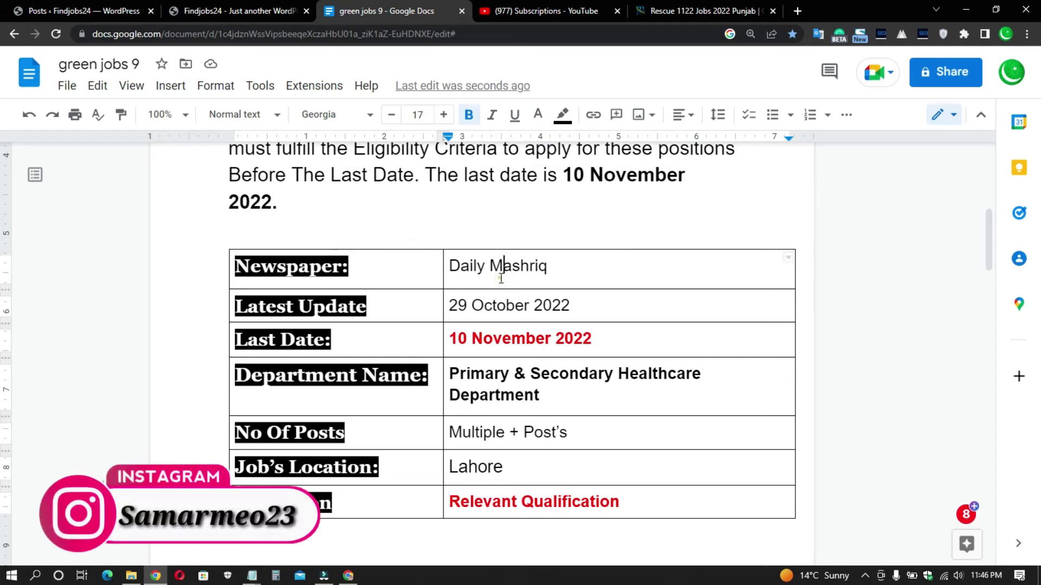
scroll(501, 278, down, 1)
double_click(304, 203)
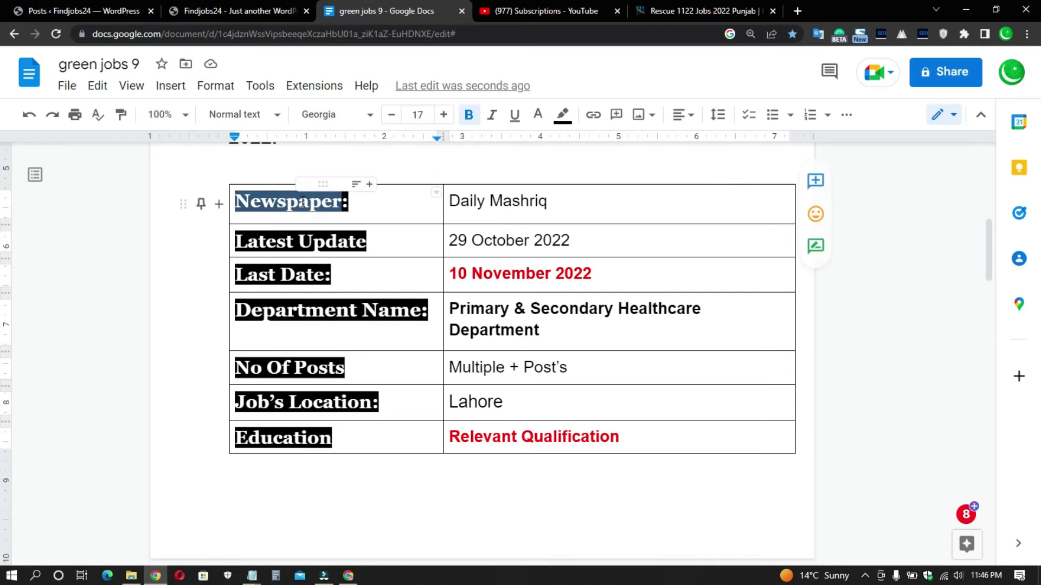
click(299, 203)
double_click(298, 242)
double_click(297, 264)
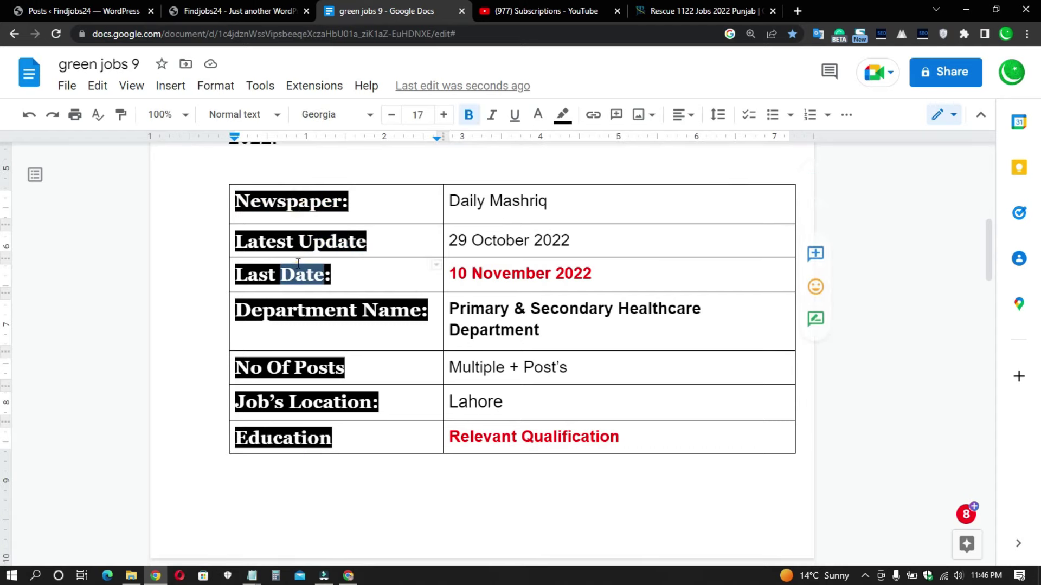
click(298, 264)
double_click(298, 310)
click(291, 367)
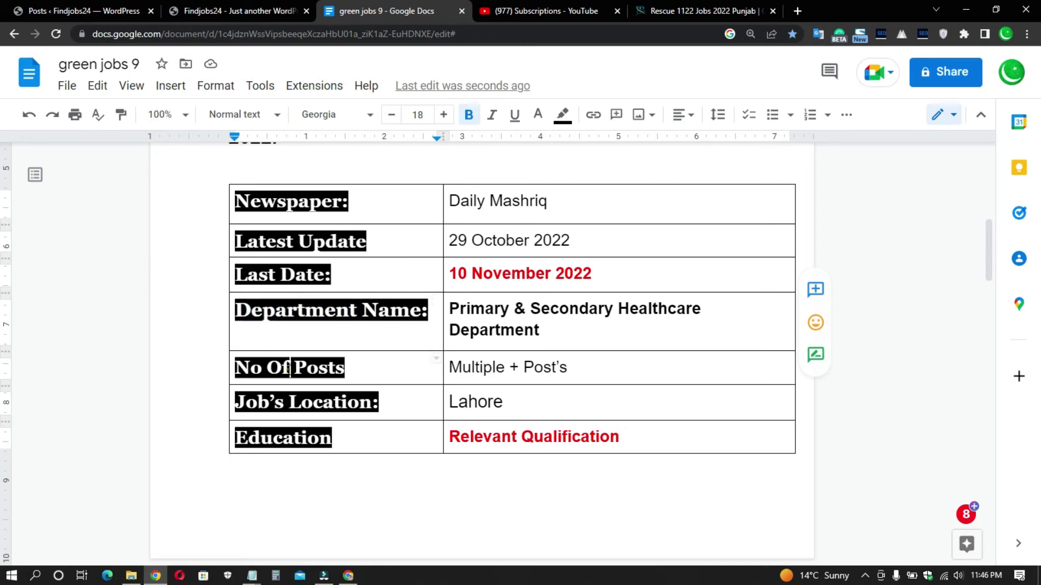
double_click(297, 325)
click(297, 312)
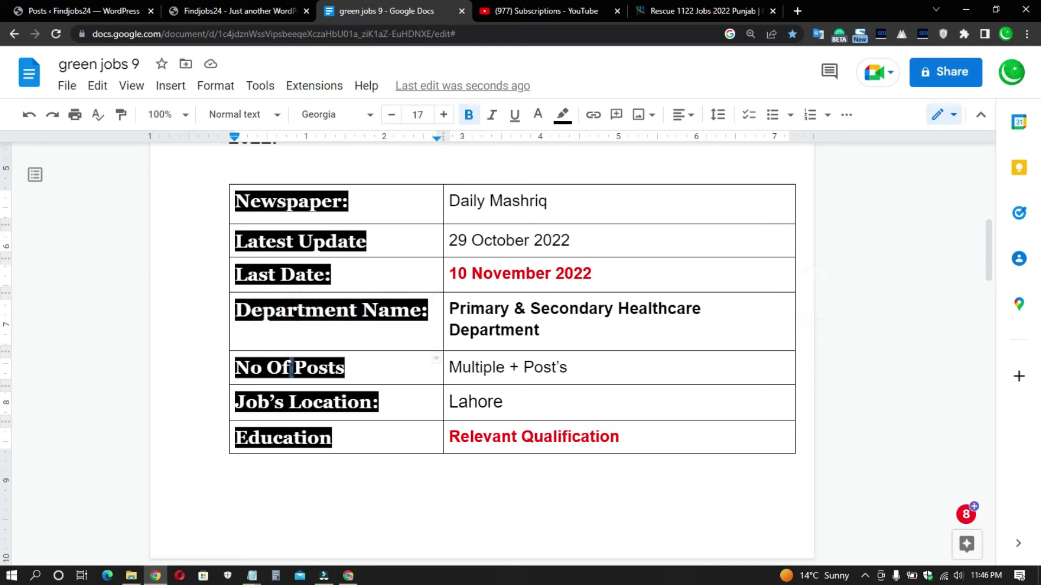
- Examine the remaining row labels of the job details table, from "No Of Posts" and "Job's Location" down to "Follow On FB"
click(327, 368)
triple_click(293, 400)
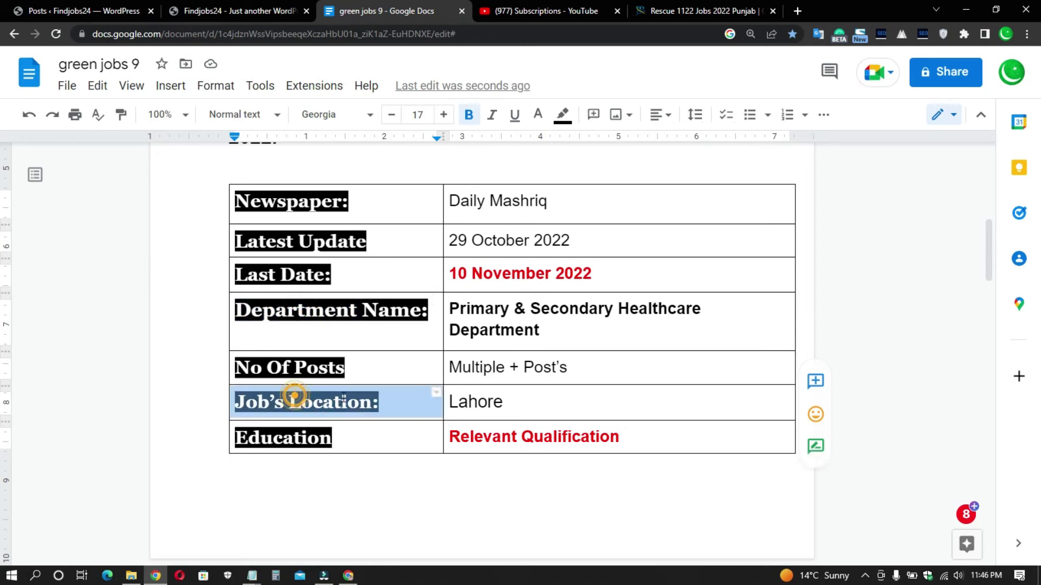
click(293, 400)
scroll(304, 390, down, 3)
double_click(293, 309)
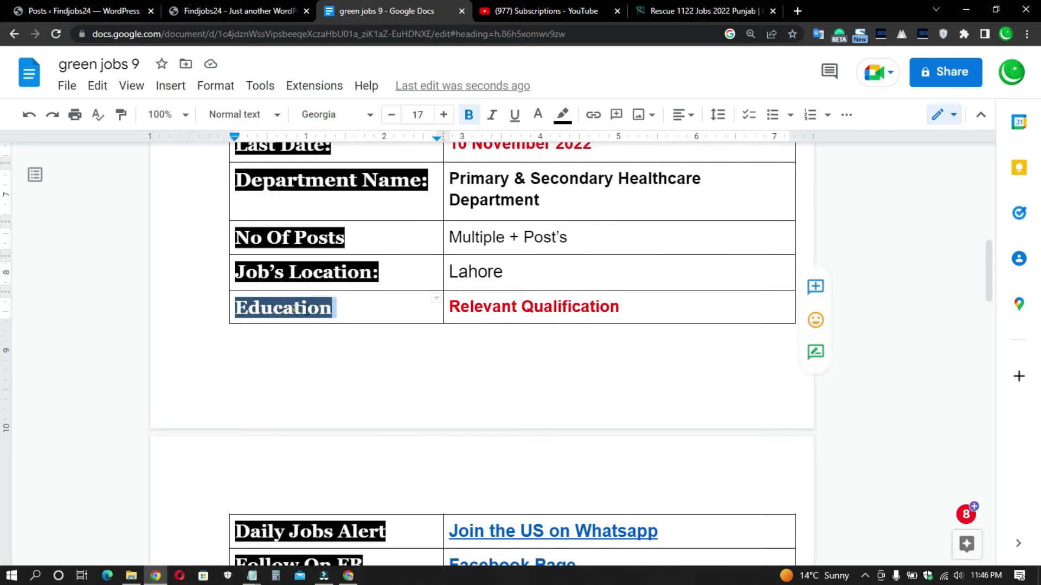
click(417, 318)
scroll(332, 384, down, 3)
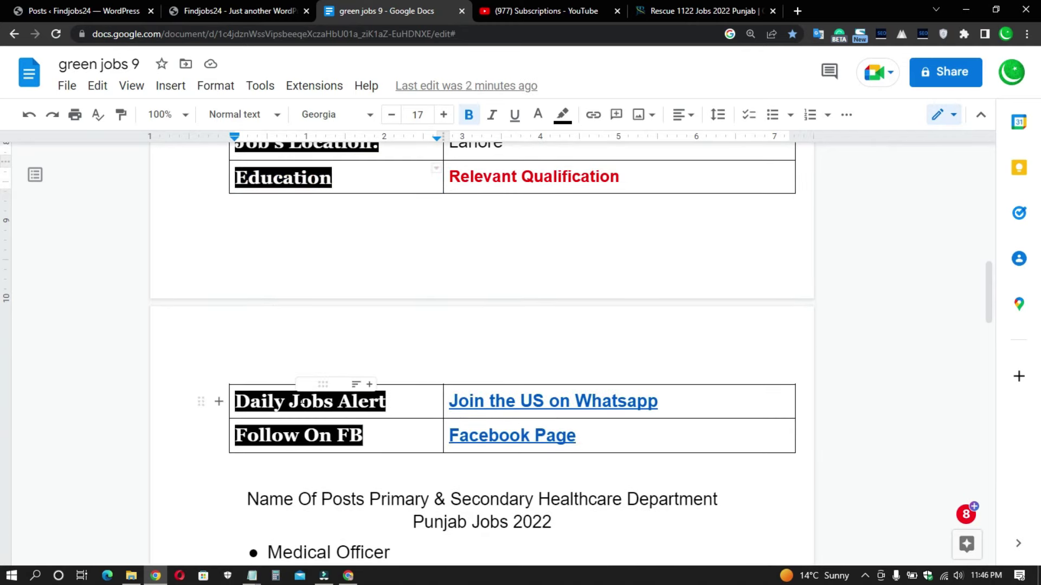
scroll(354, 416, up, 4)
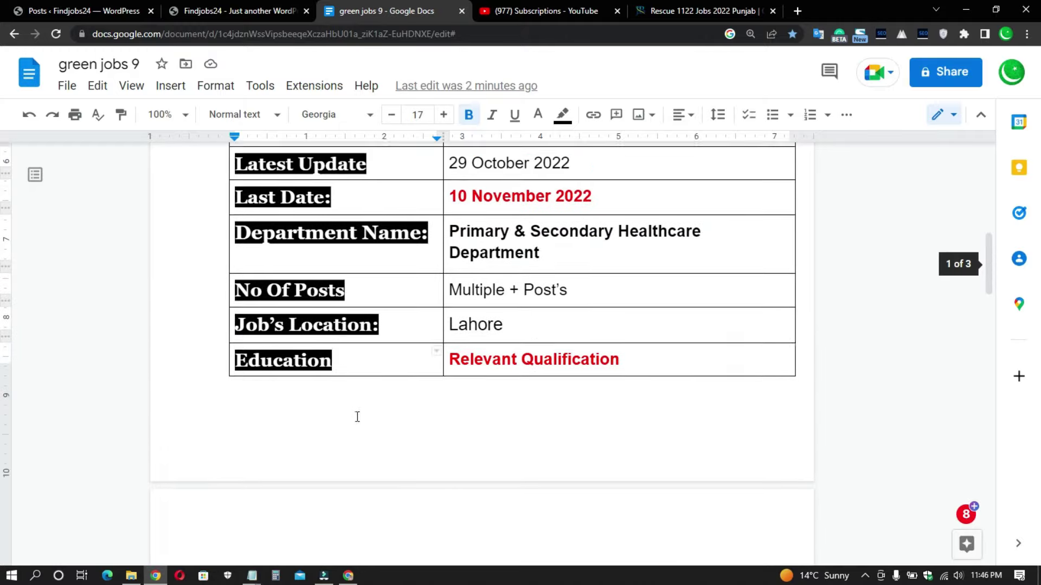
- Switch to the jobsbots.com Rescue 1122 article and examine its job summary table from "Published On" to "Job Location"
key(ctrl+Tab)
key(ctrl+Tab)
double_click(181, 258)
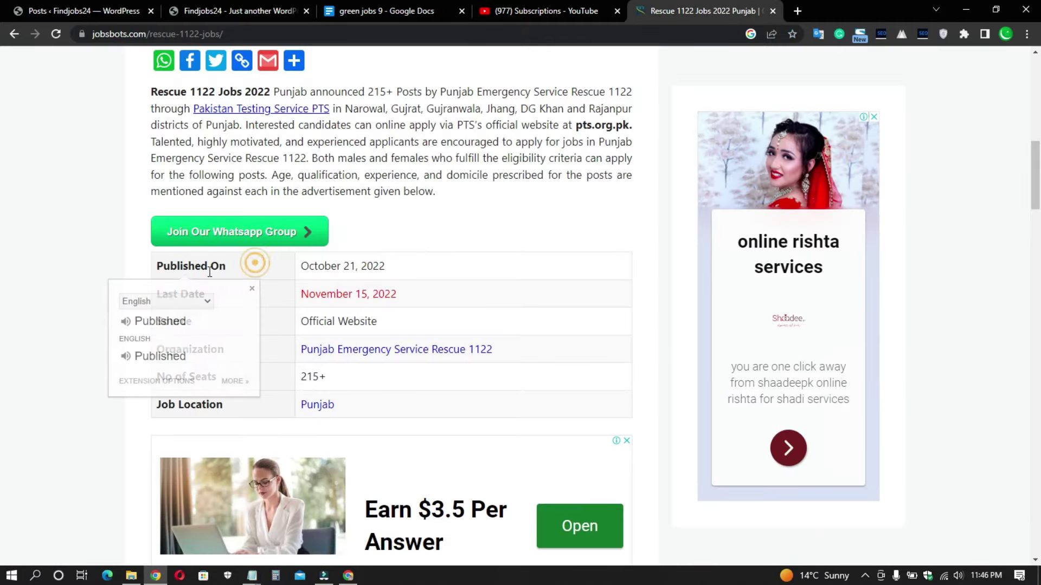
click(175, 299)
click(178, 320)
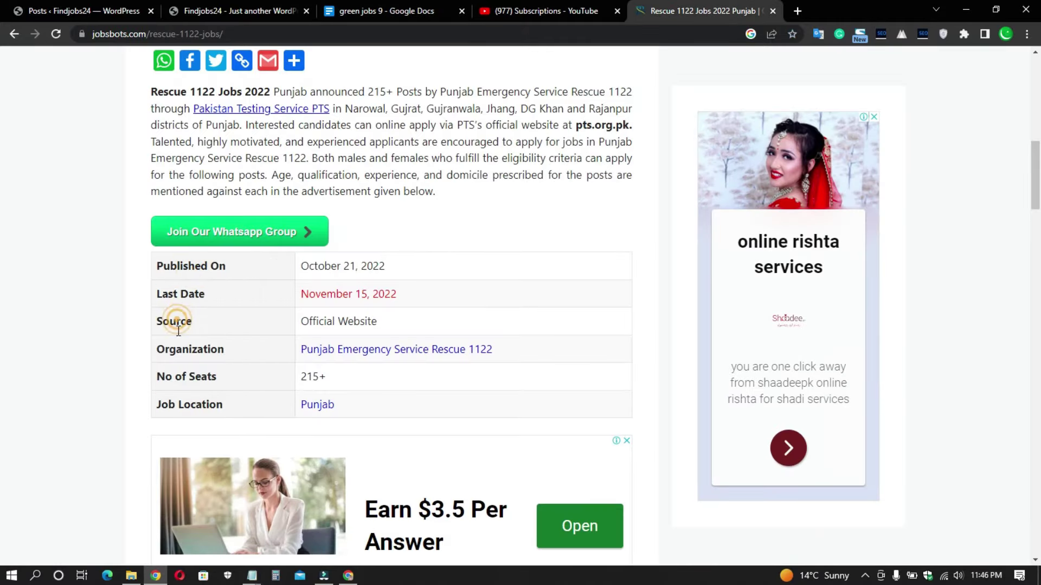
click(177, 353)
click(182, 376)
drag(161, 258, 392, 402)
click(392, 395)
drag(163, 261, 375, 388)
click(373, 387)
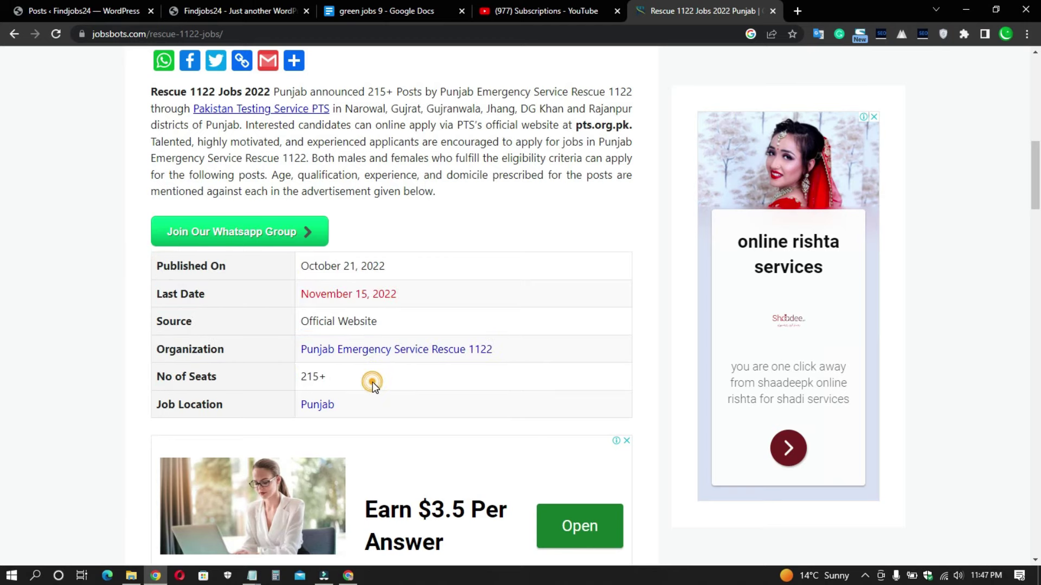
- Return to the "green jobs 9" document and review the "Name Of Posts" heading above the bulleted list of posts
click(384, 14)
scroll(346, 285, down, 8)
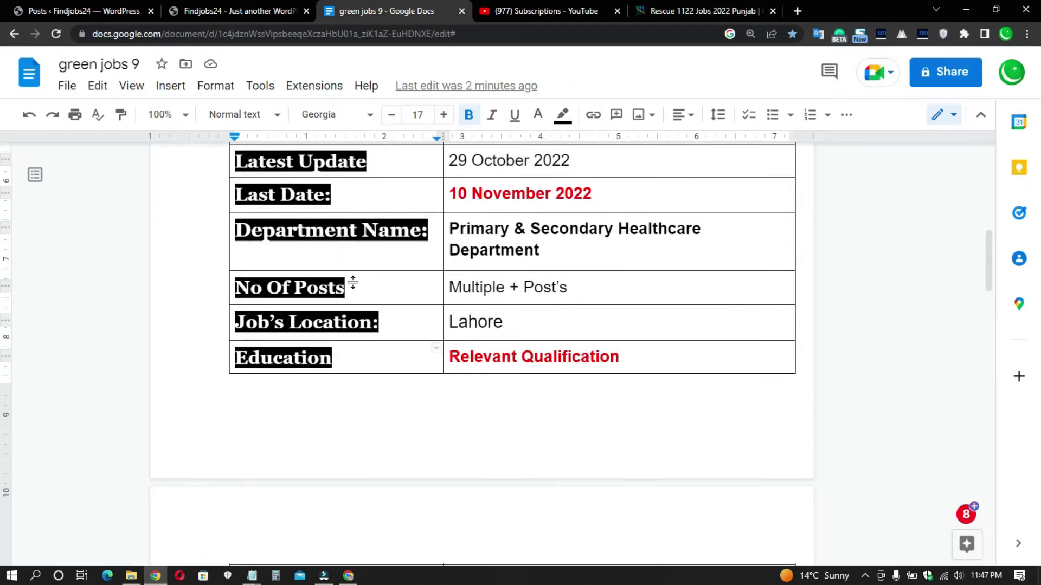
click(326, 235)
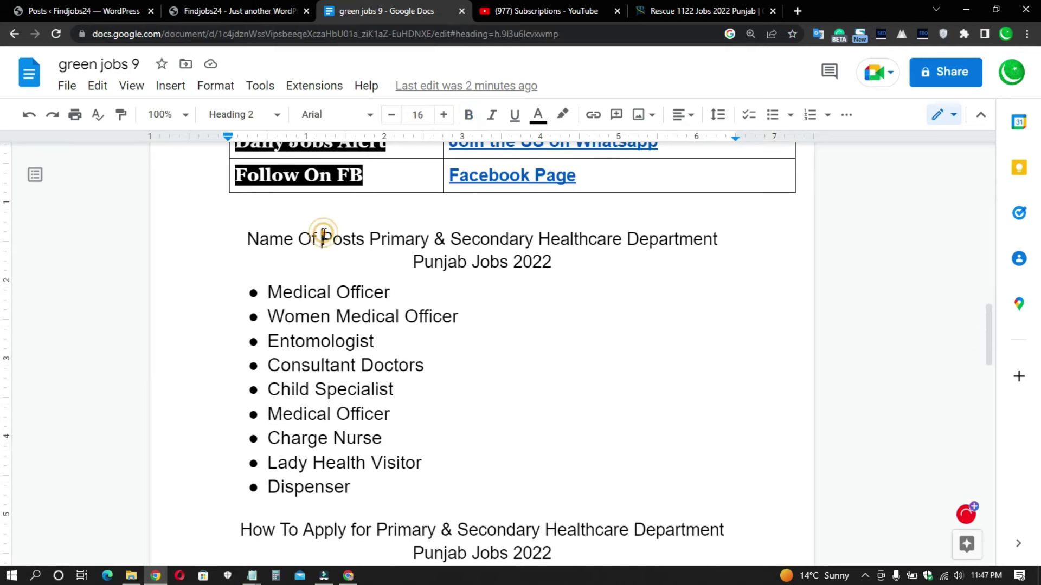
triple_click(346, 238)
click(446, 243)
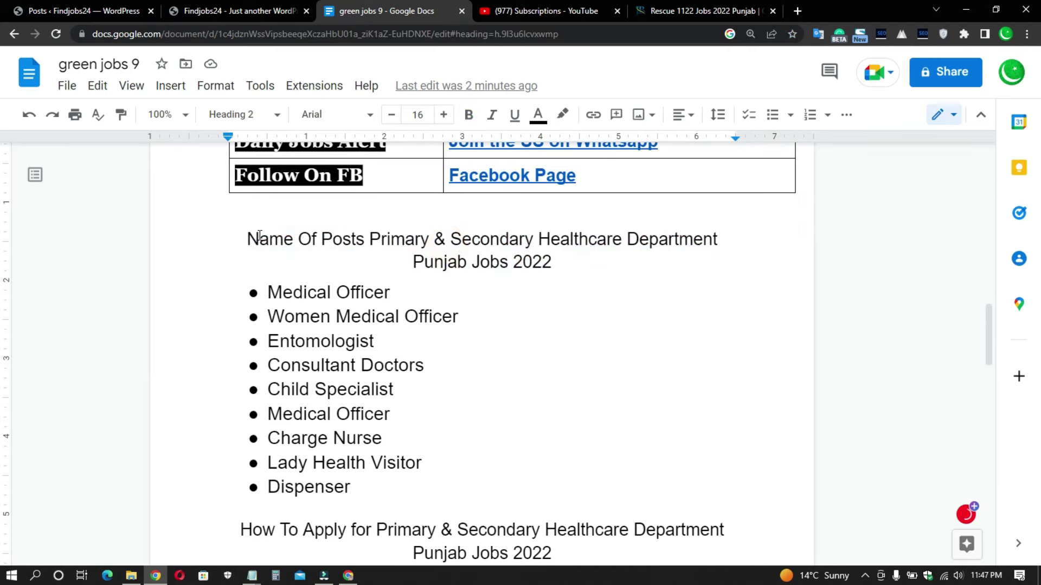
- Go to the jobsbots.com article and read the "Vacant Positions in Punjab Rescue 1122 Jobs 2022" heading
click(685, 5)
scroll(253, 317, down, 6)
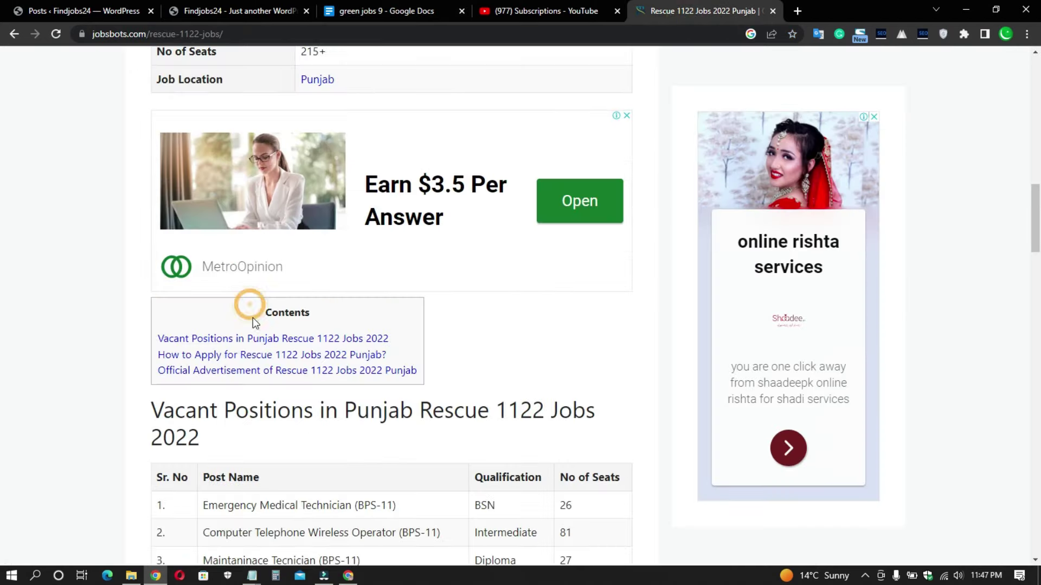
scroll(287, 307, down, 2)
drag(149, 213, 340, 219)
drag(471, 216, 531, 235)
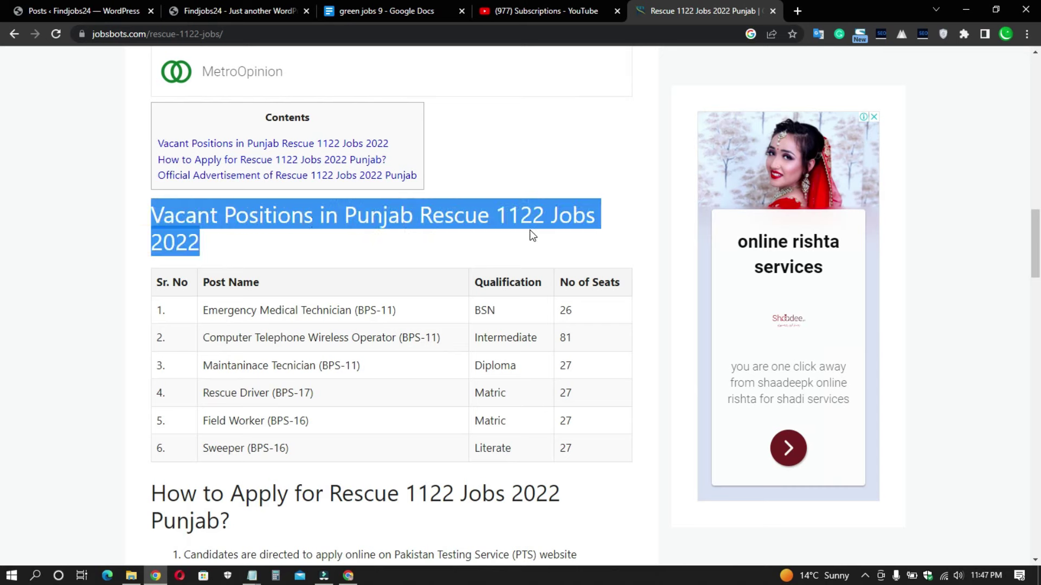
click(282, 220)
- Examine the rows of the vacant positions table, starting with the Emergency Medical Technician post
drag(156, 283, 604, 407)
triple_click(267, 305)
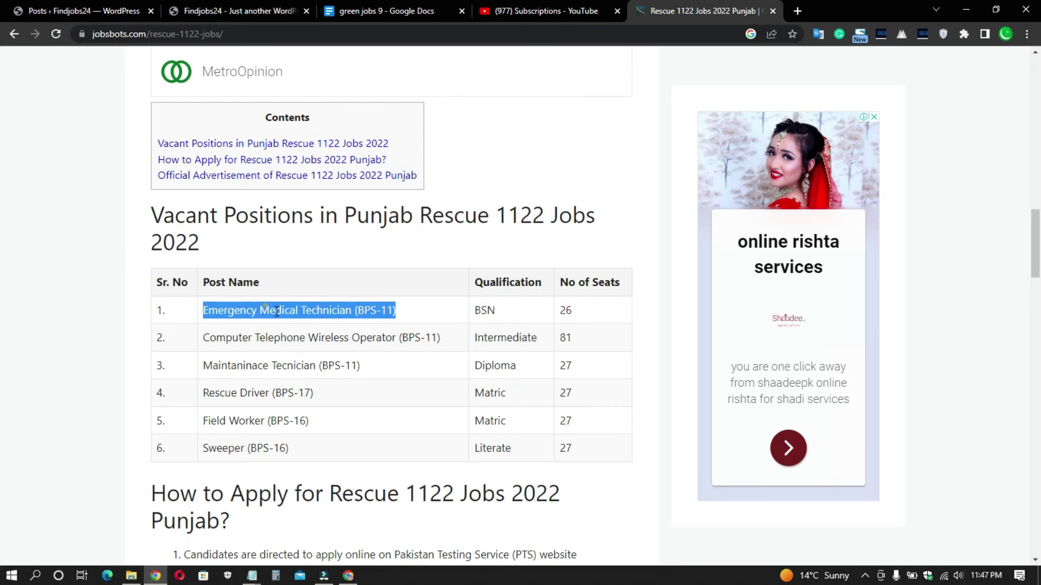
click(285, 348)
drag(156, 297, 607, 442)
click(464, 389)
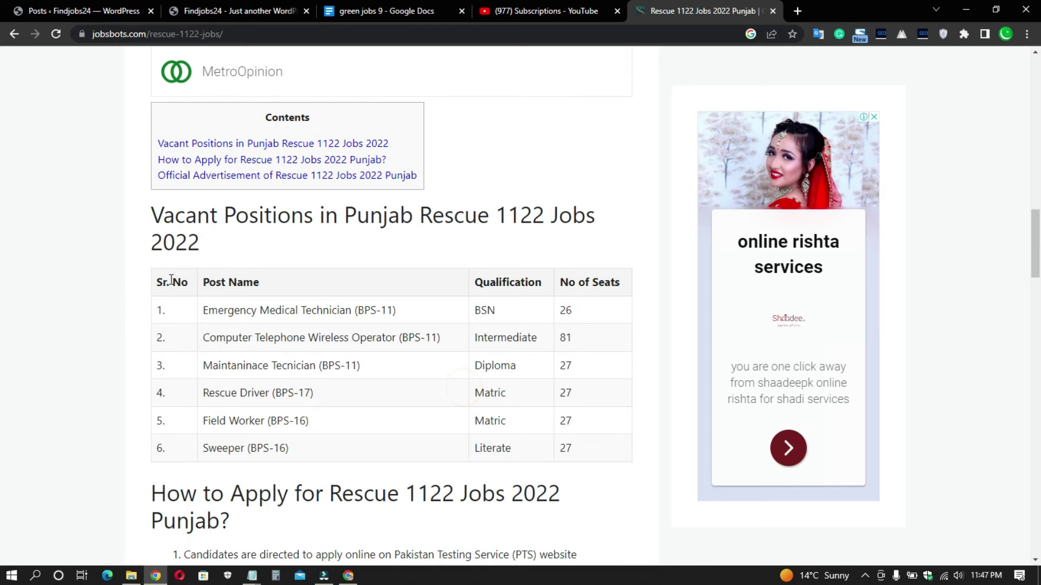
- Examine the column headings of the vacant positions table: "Sr. No", "Post Name", "Qualification" and "No of Seats"
drag(172, 280, 591, 398)
click(243, 282)
double_click(486, 282)
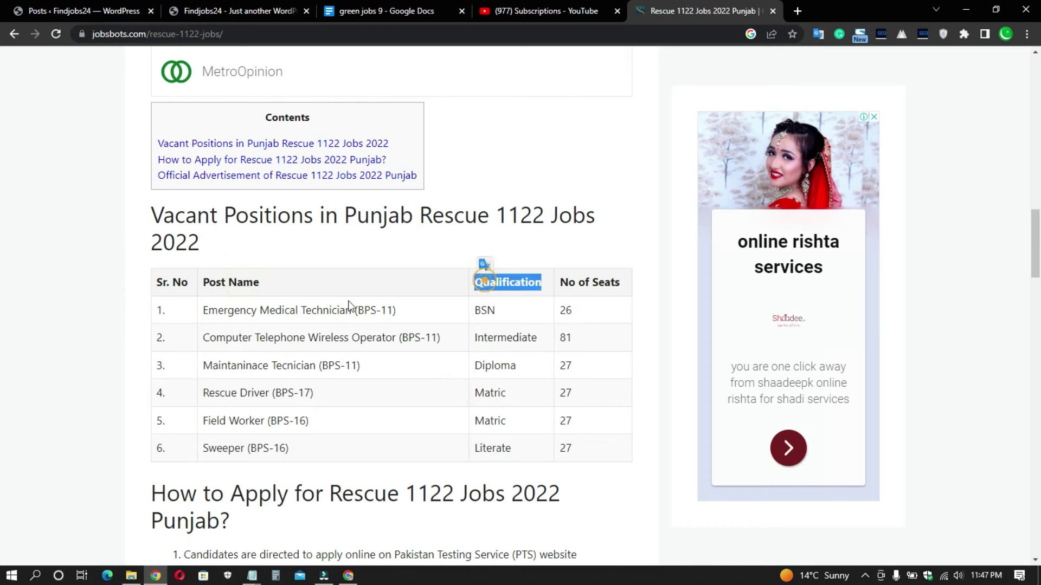
click(508, 292)
triple_click(582, 280)
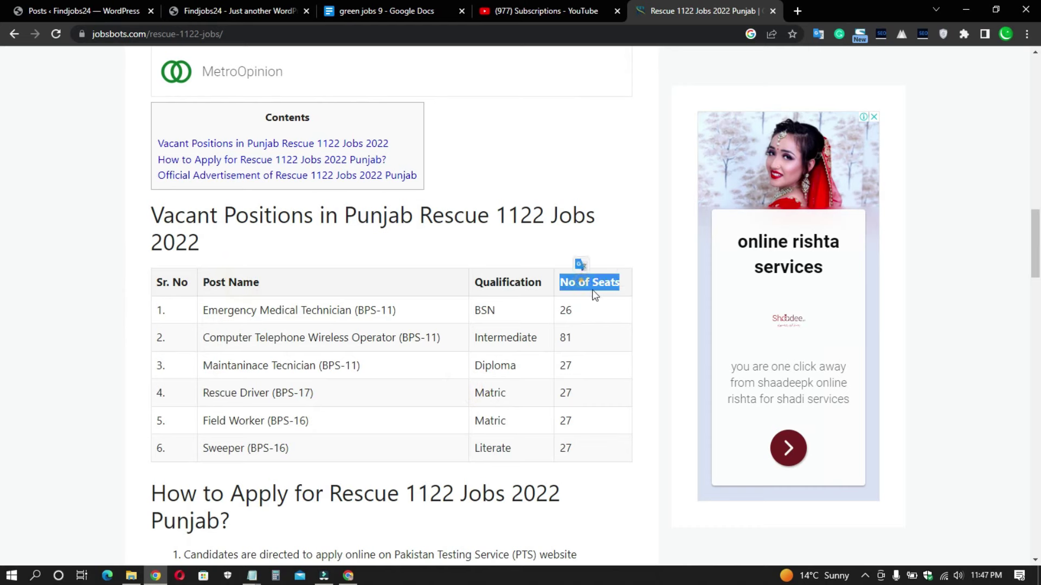
click(593, 296)
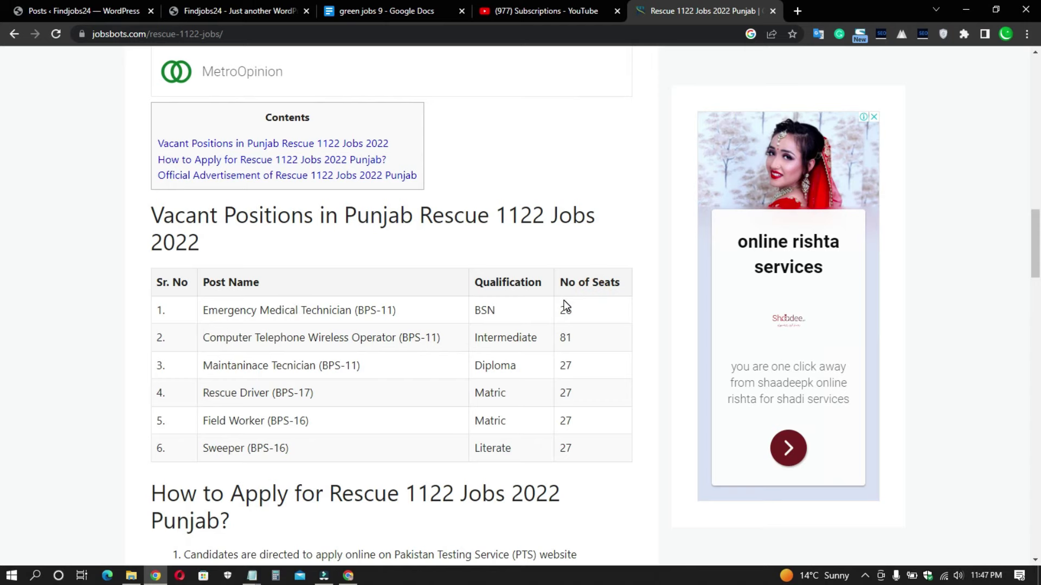
click(585, 308)
scroll(448, 296, down, 3)
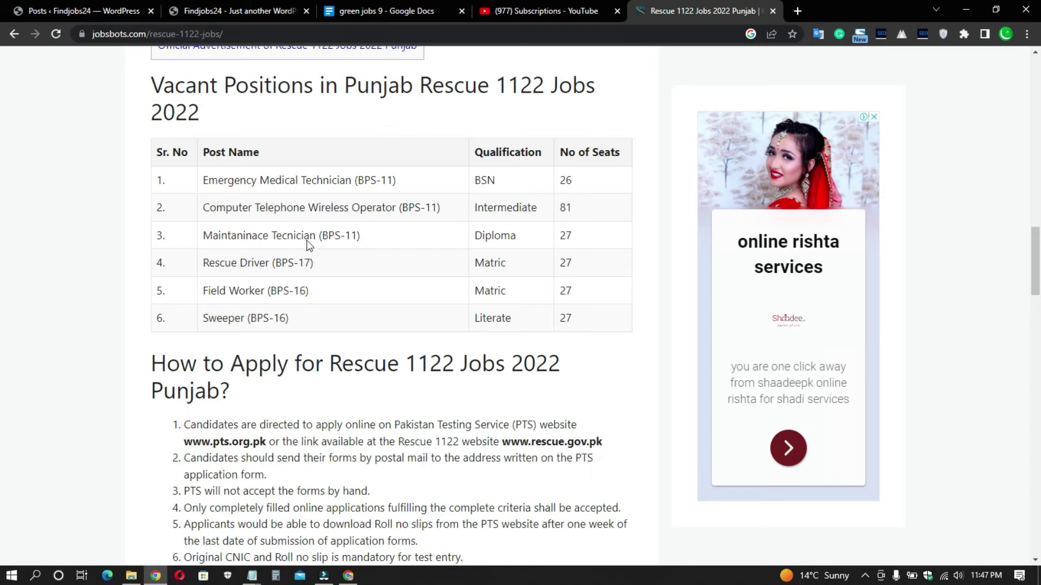
- Return to the "green jobs 9" document's list of posts and view the insert options, including Table, without inserting anything
click(382, 11)
click(337, 254)
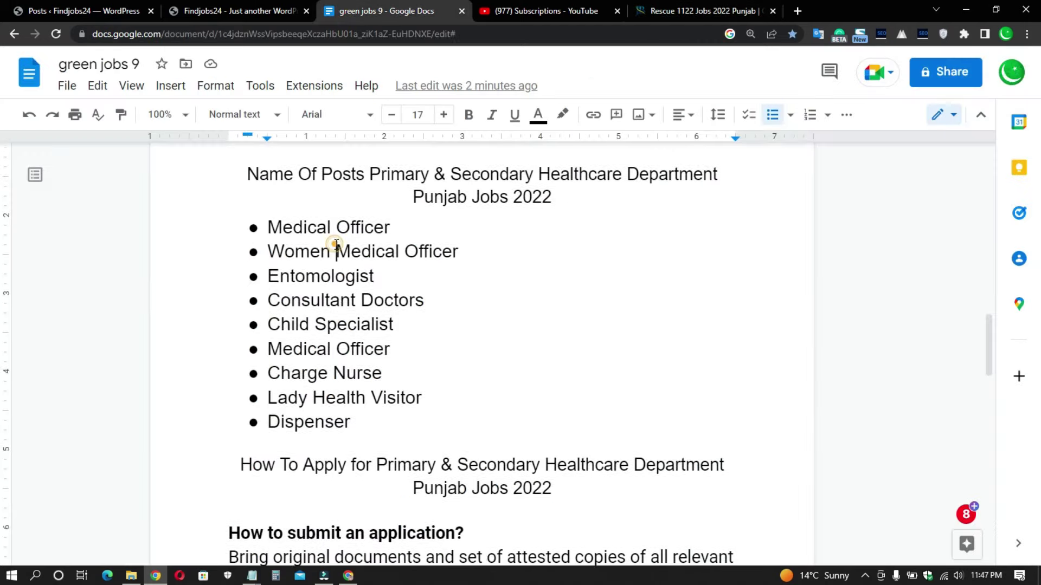
click(172, 86)
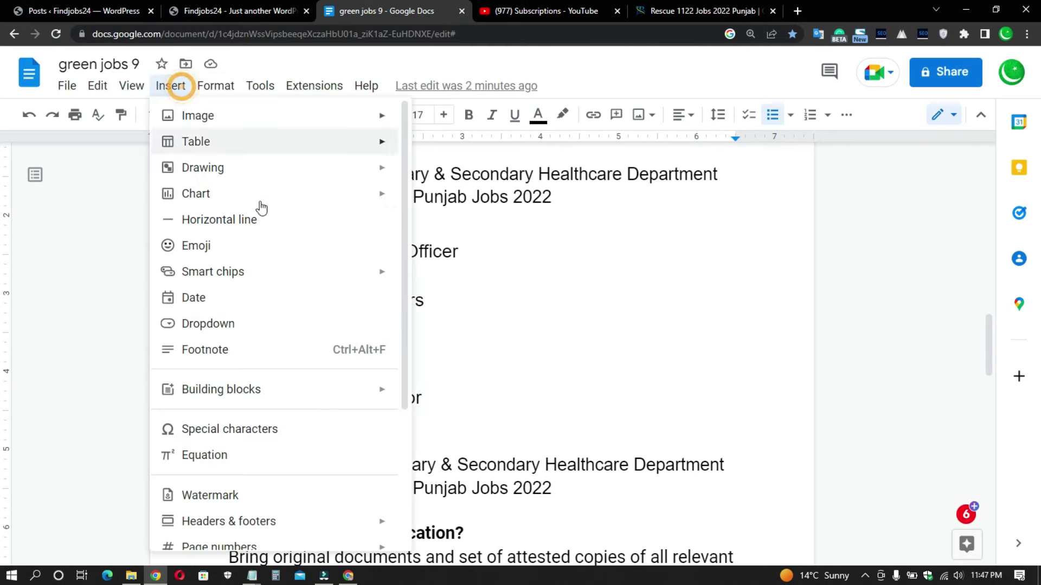
click(503, 274)
scroll(439, 217, up, 2)
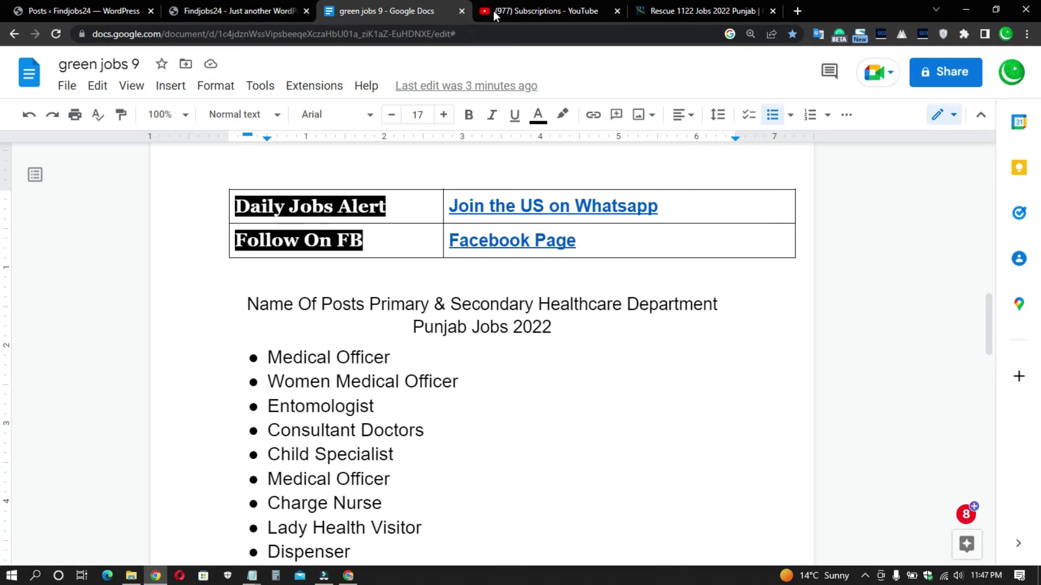
- Glance at the jobsbots.com article, then review the "How To Apply for" heading in the "green jobs 9" document
click(699, 11)
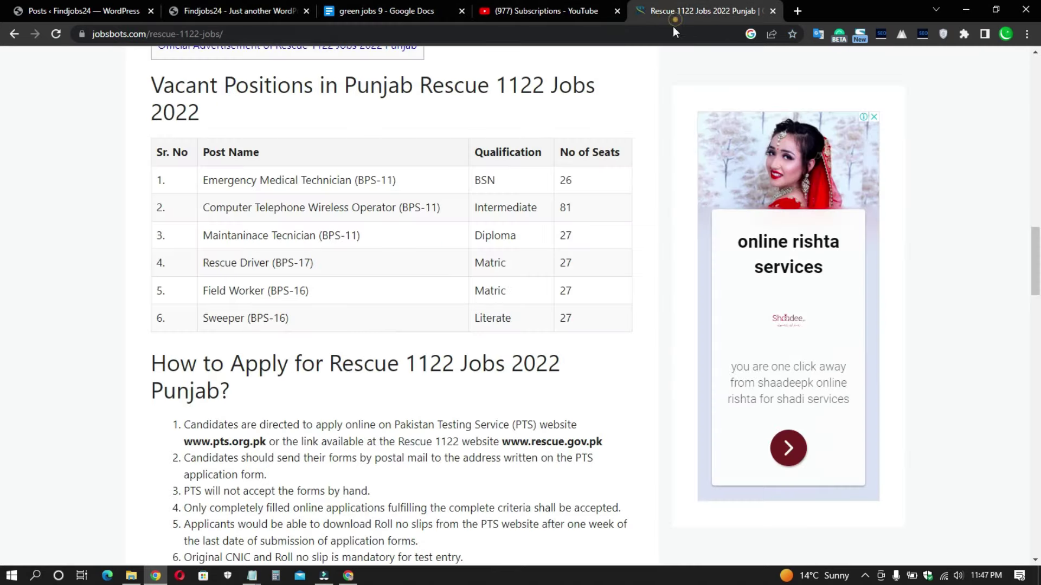
click(379, 11)
scroll(402, 360, down, 5)
scroll(426, 262, up, 2)
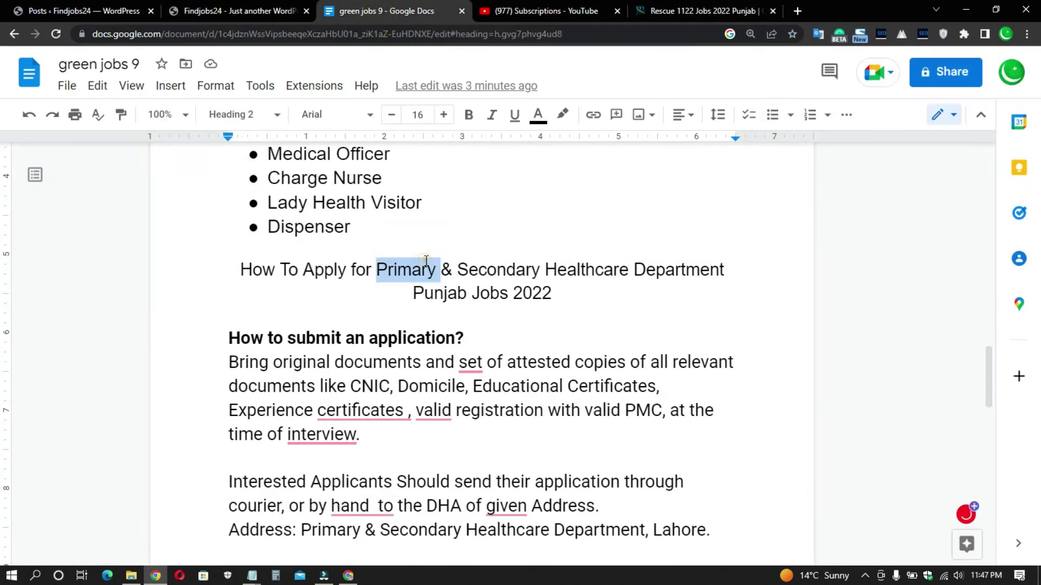
triple_click(426, 261)
click(513, 293)
- Read the numbered application instructions under "How to Apply for Rescue 1122 Jobs 2022 Punjab?" in the jobsbots.com article
click(726, 14)
scroll(298, 321, down, 6)
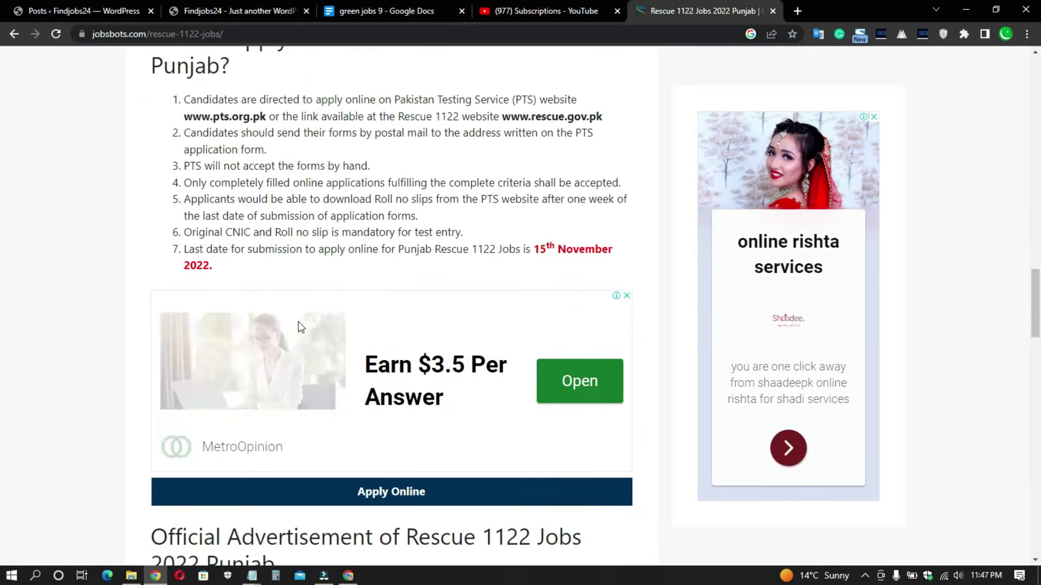
scroll(194, 216, up, 3)
drag(185, 228, 313, 279)
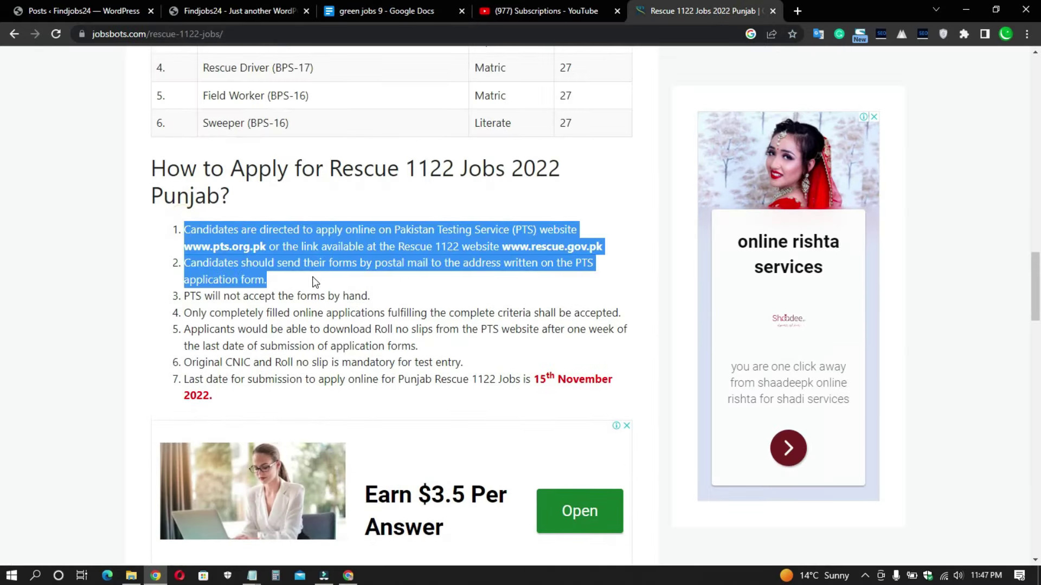
triple_click(276, 244)
click(248, 242)
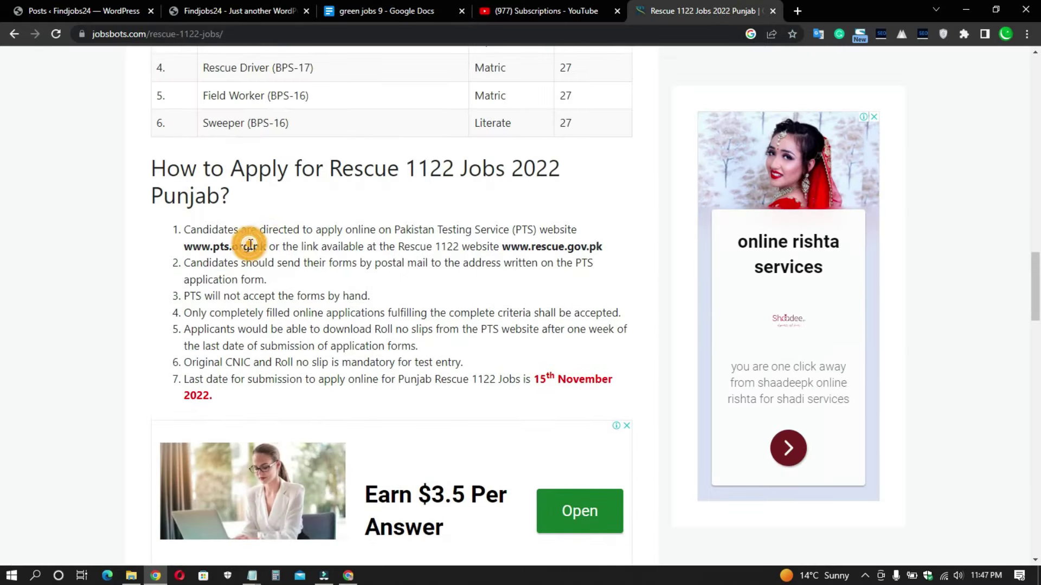
- Check the document's application section, then view the official Rescue 1122 advertisement image in the jobsbots.com article
click(361, 10)
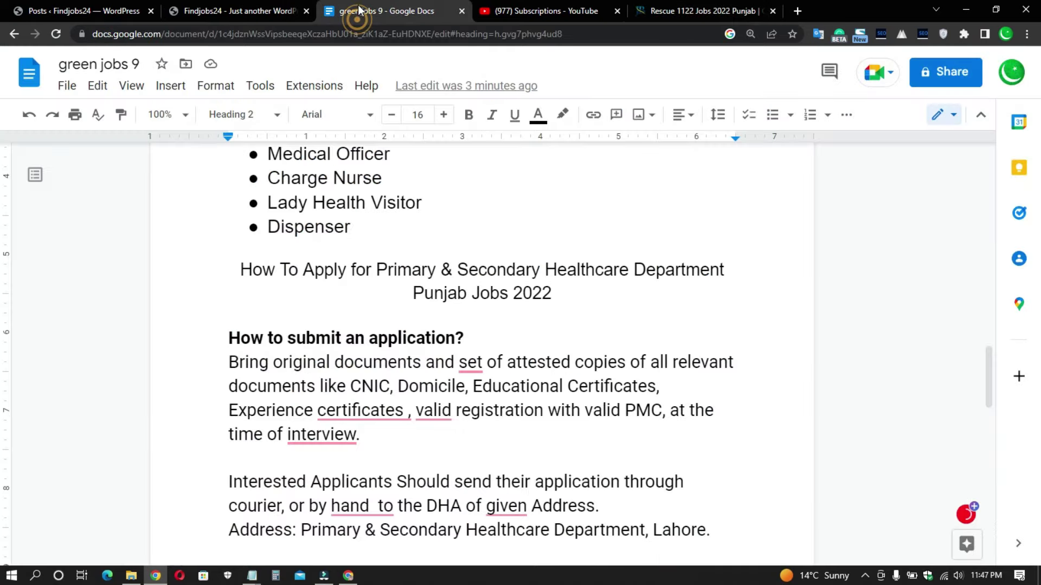
click(678, 12)
scroll(343, 268, down, 15)
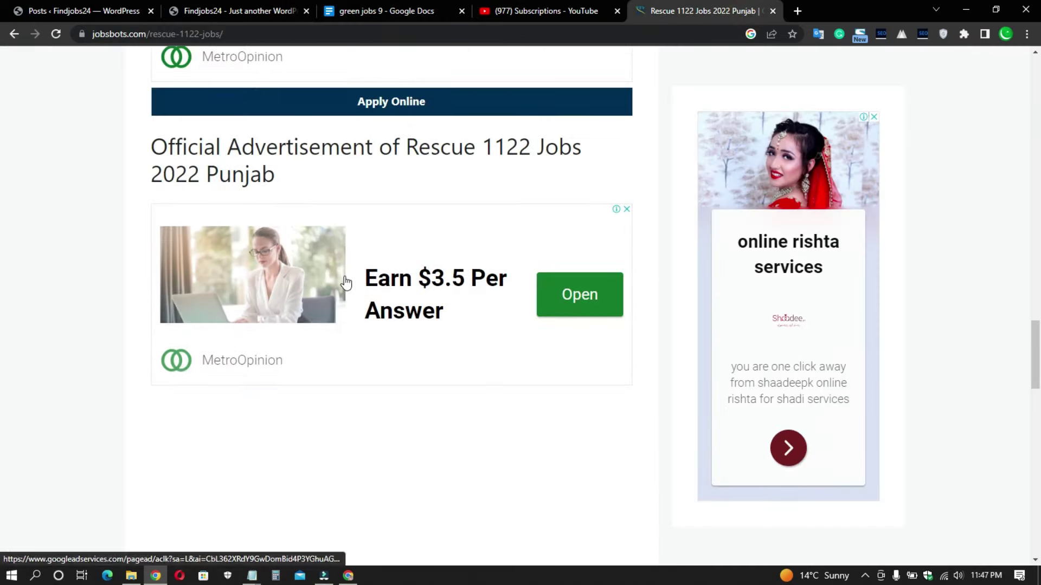
scroll(346, 281, down, 3)
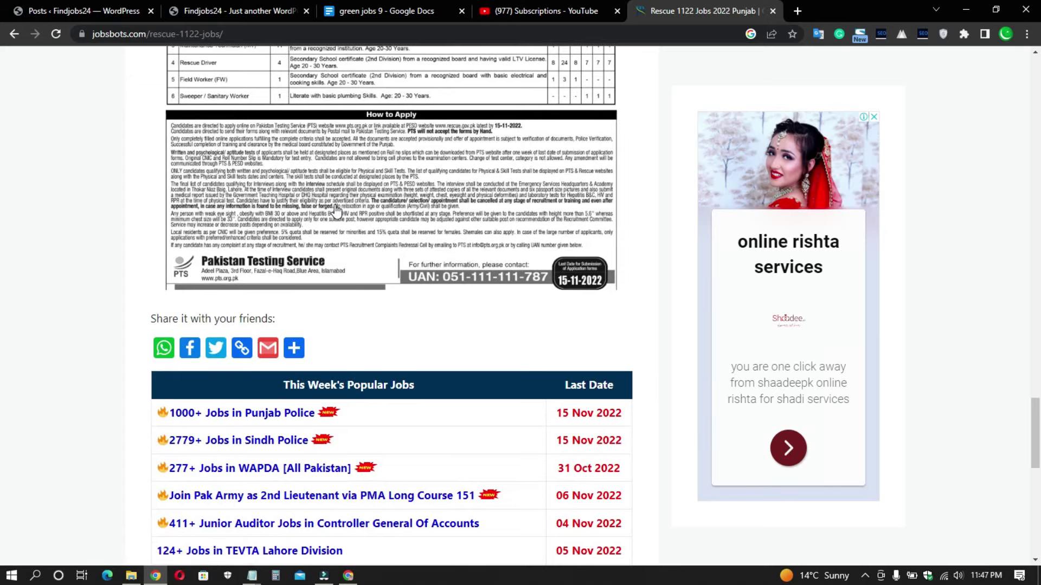
- Review the "green jobs 9" document from "How to submit an application?" through the "Last Date To Apply" and advertisement download sections
click(387, 10)
triple_click(246, 306)
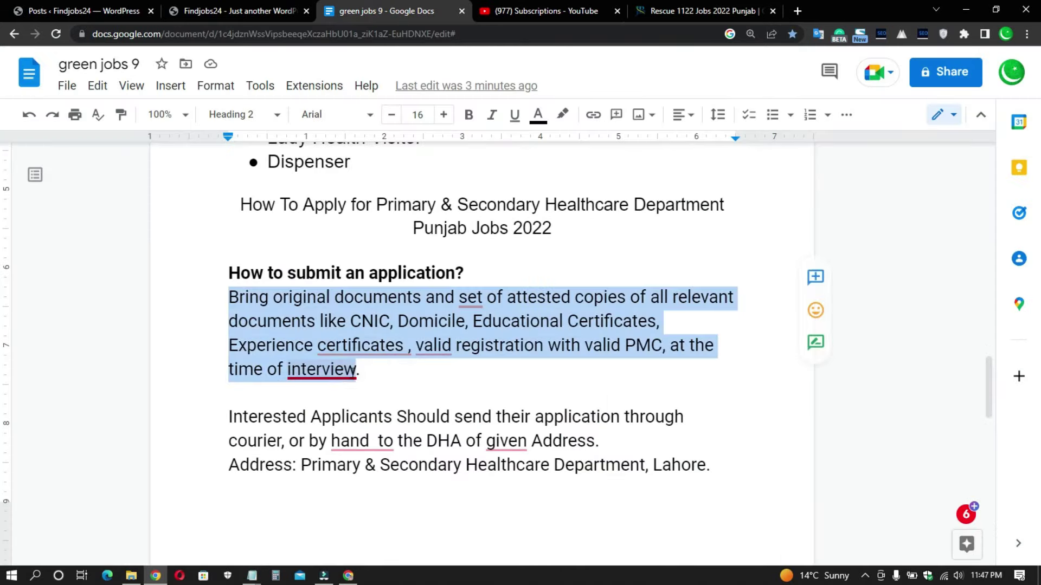
click(385, 320)
scroll(392, 328, down, 3)
scroll(392, 328, down, 7)
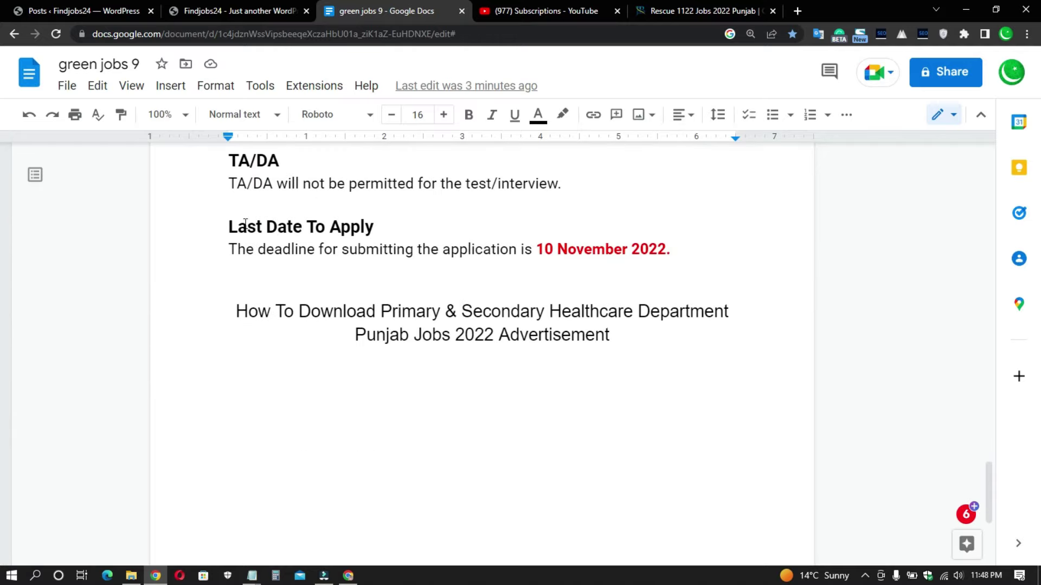
- Review the article's closing sections, from Incomplete Application through Last Date To Apply to the advertisement download heading
drag(254, 227, 237, 227)
scroll(272, 273, up, 2)
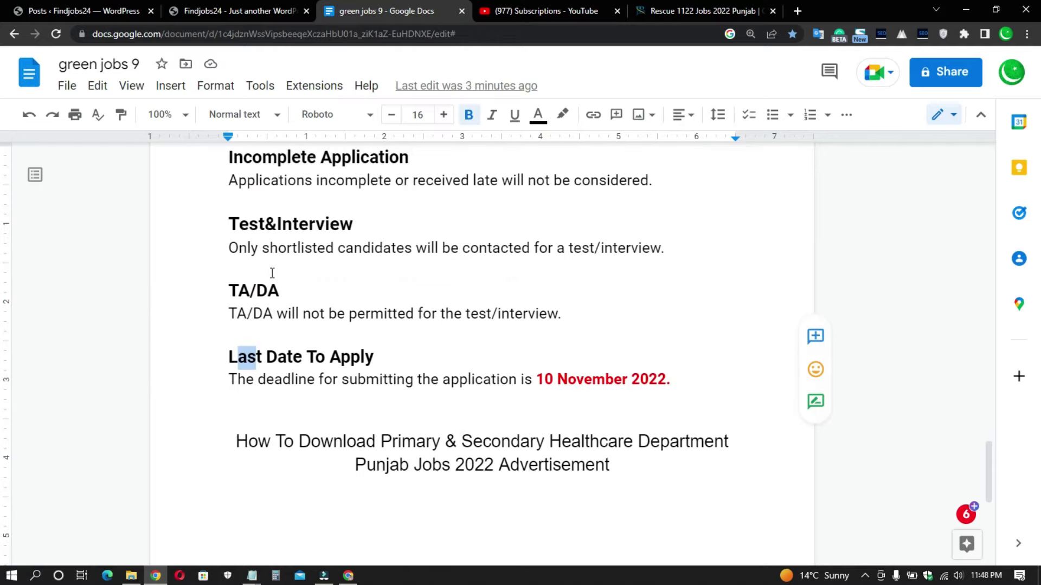
triple_click(249, 290)
click(286, 303)
scroll(286, 303, down, 1)
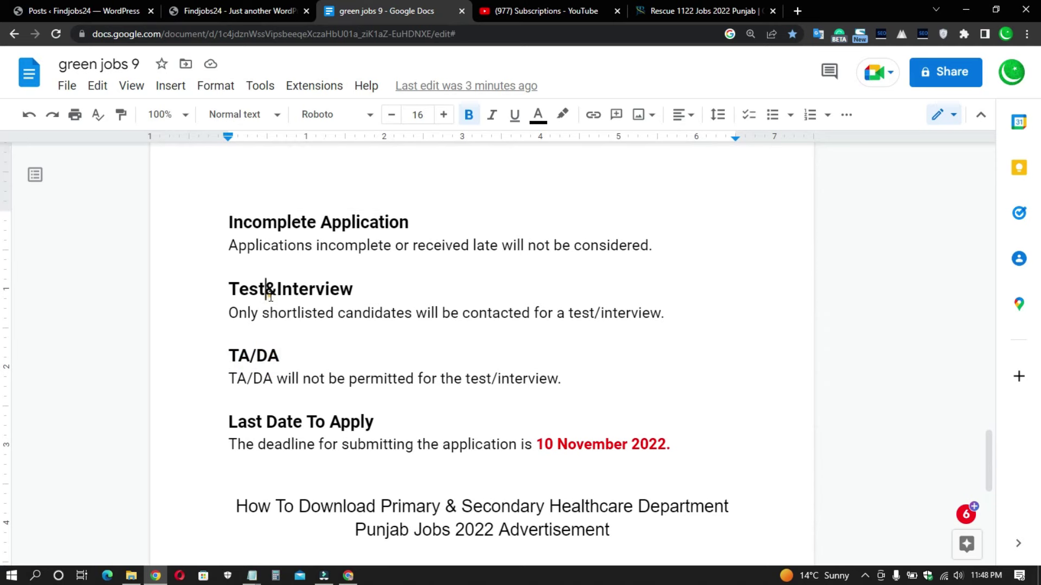
triple_click(270, 296)
click(325, 302)
triple_click(311, 232)
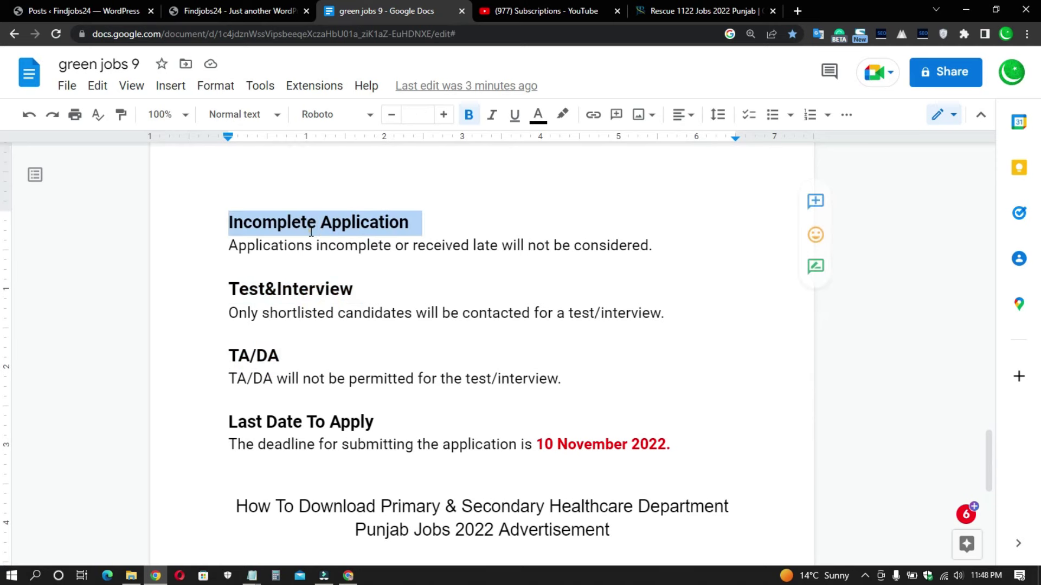
click(361, 223)
scroll(362, 239, down, 2)
double_click(284, 293)
triple_click(285, 292)
click(398, 314)
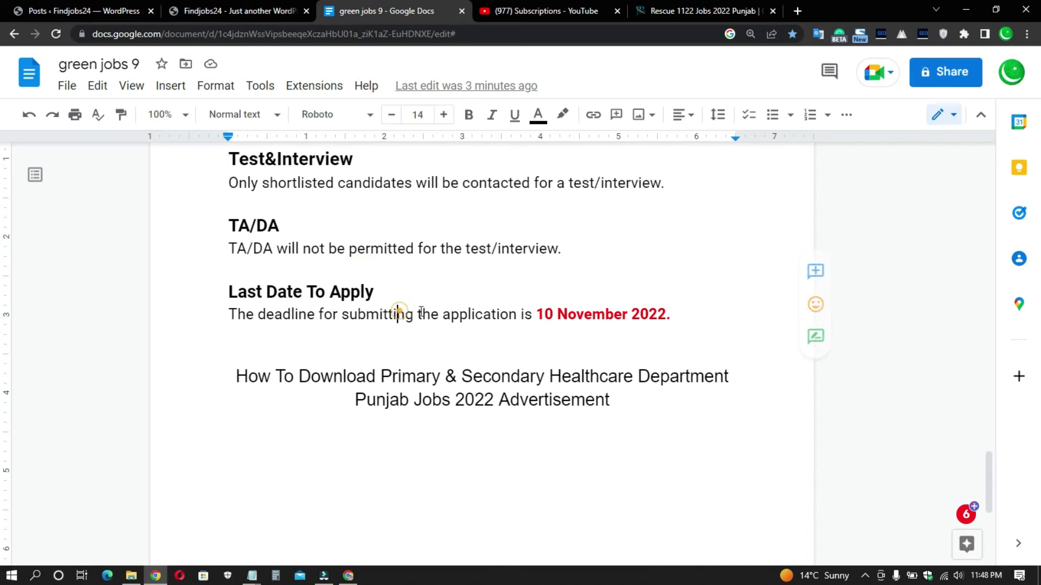
scroll(490, 320, down, 1)
mouse_move(227, 312)
mouse_down()
mouse_move(651, 321)
mouse_move(638, 314)
mouse_up()
double_click(433, 335)
click(530, 330)
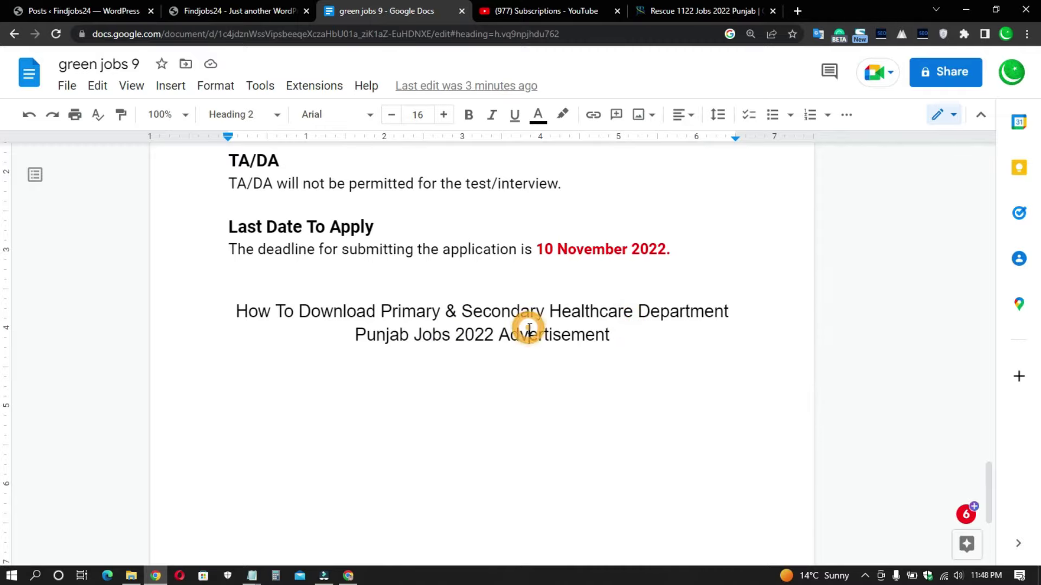
- Skim the whole Rescue 1122 Jobs 2022 article, checking its title, introduction and job details table
scroll(478, 327, up, 15)
scroll(479, 327, up, 6)
scroll(385, 298, down, 20)
scroll(414, 320, up, 20)
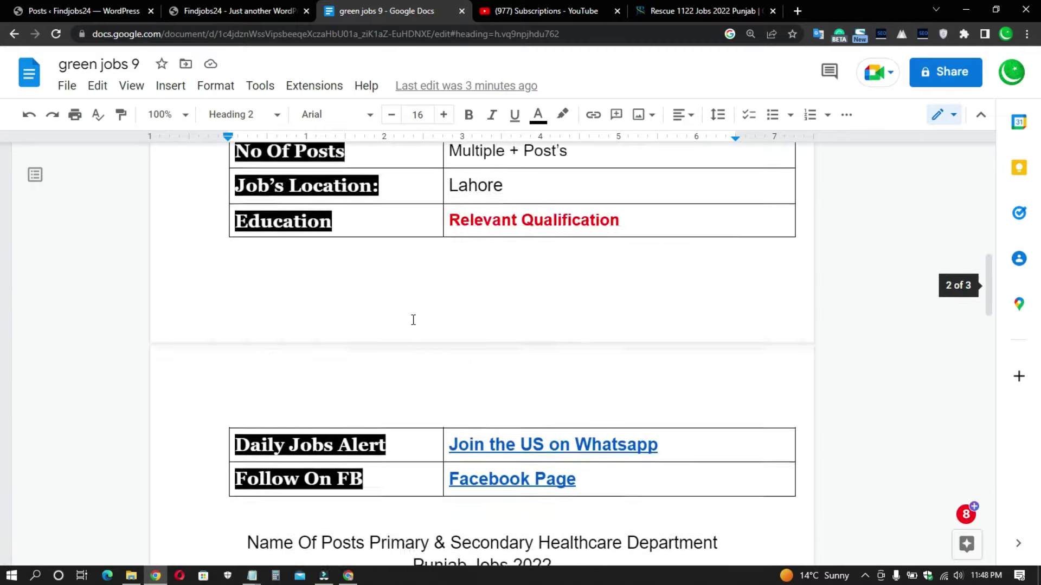
triple_click(356, 252)
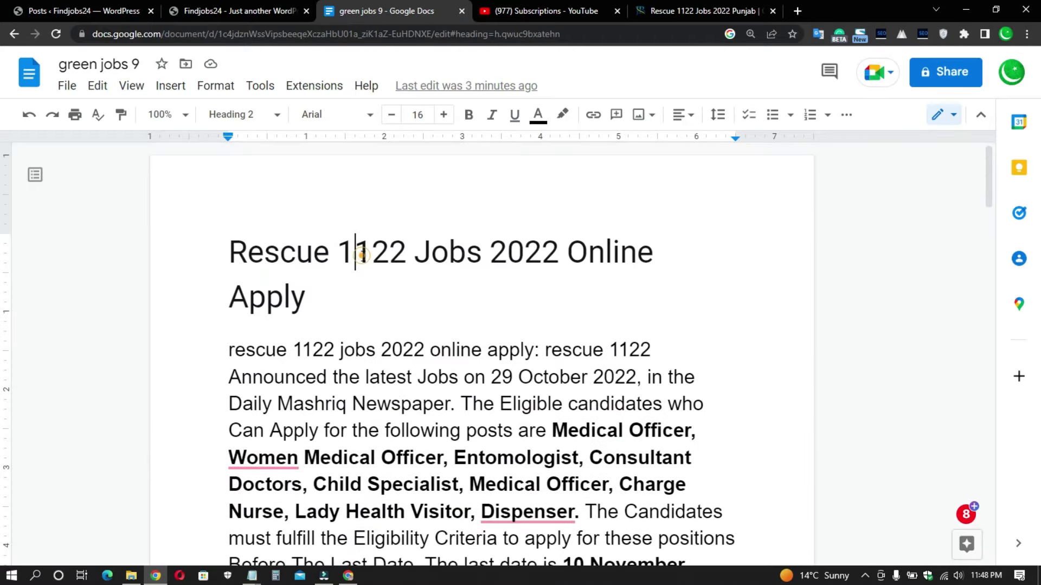
click(408, 375)
scroll(405, 381, down, 5)
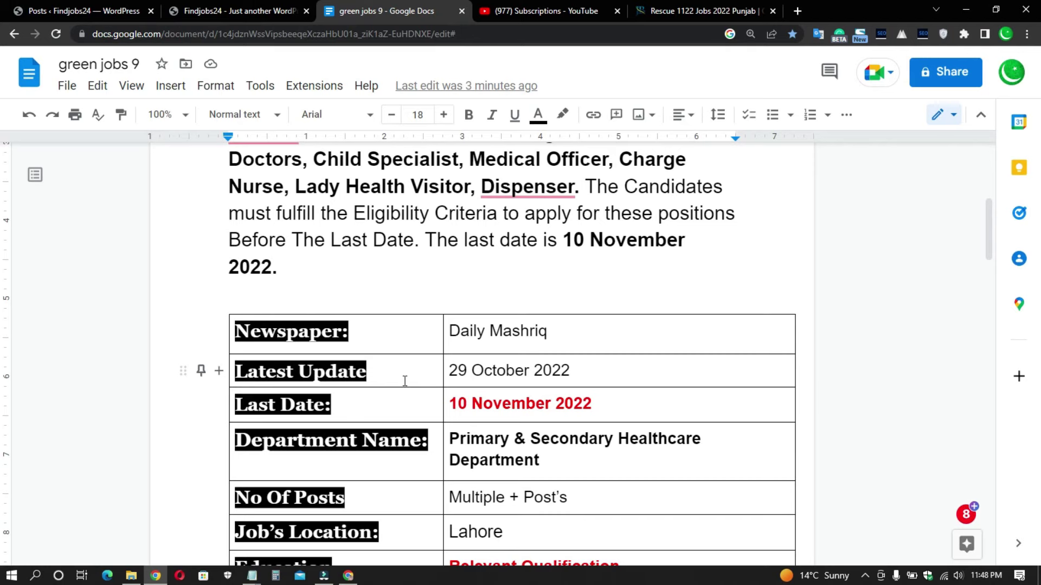
scroll(405, 381, up, 4)
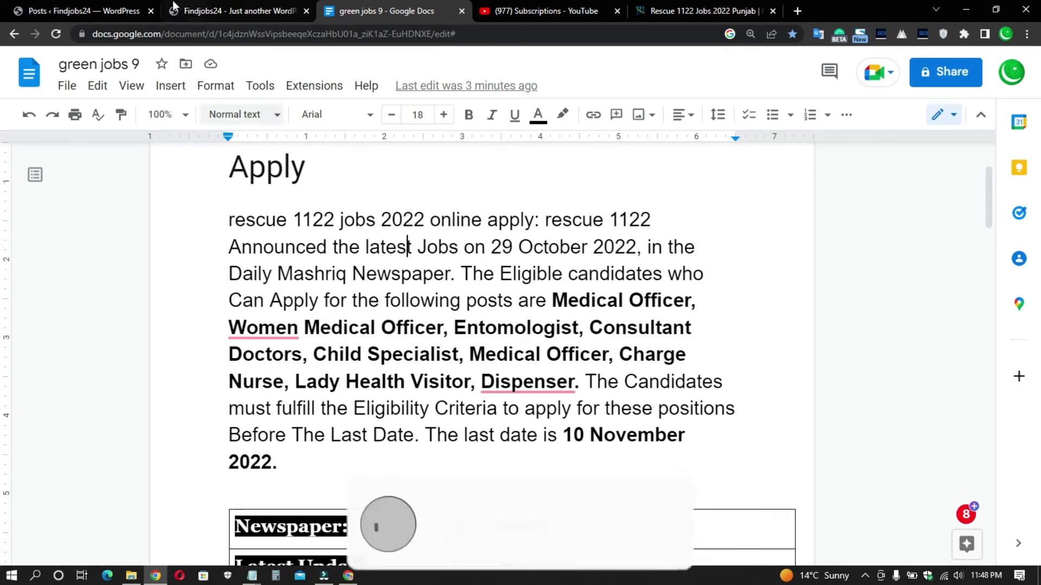
- Switch to the WordPress posts list and open the Punjab Police Jobs 2022 Online Apply draft for editing
key(ctrl+1)
scroll(421, 304, down, 6)
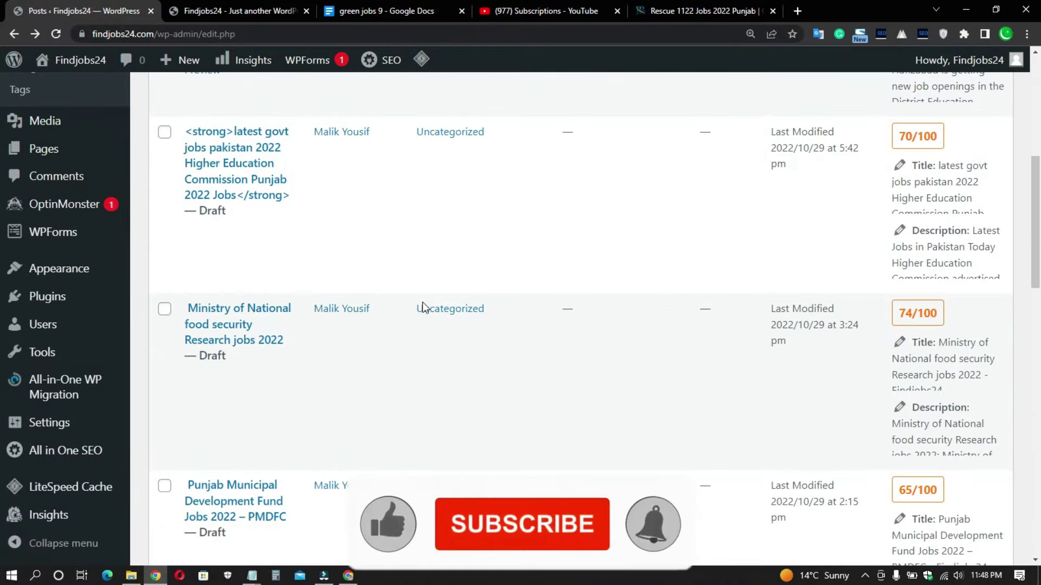
scroll(422, 307, down, 5)
scroll(423, 306, down, 12)
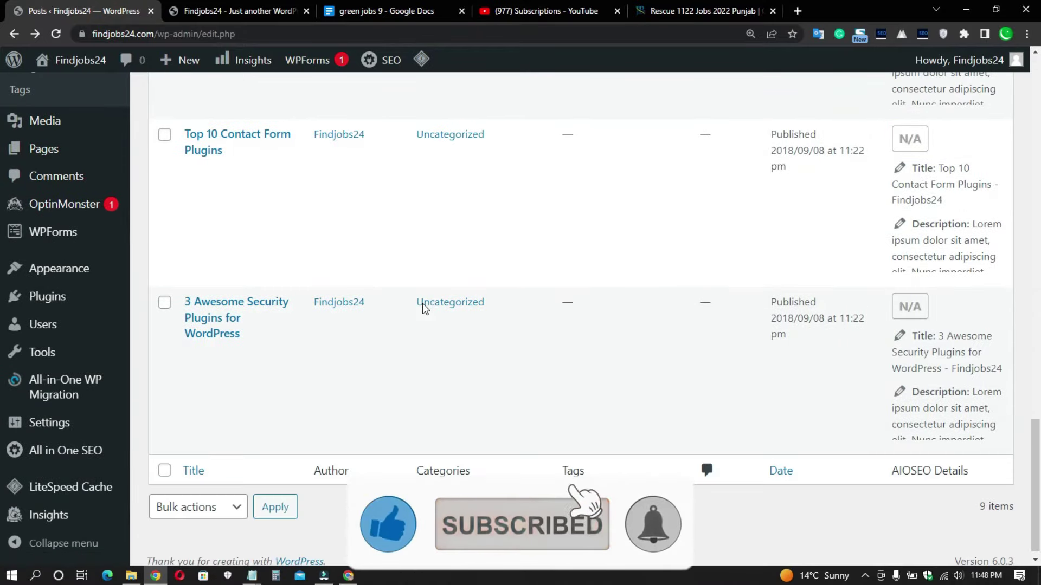
scroll(422, 304, up, 5)
scroll(421, 304, up, 4)
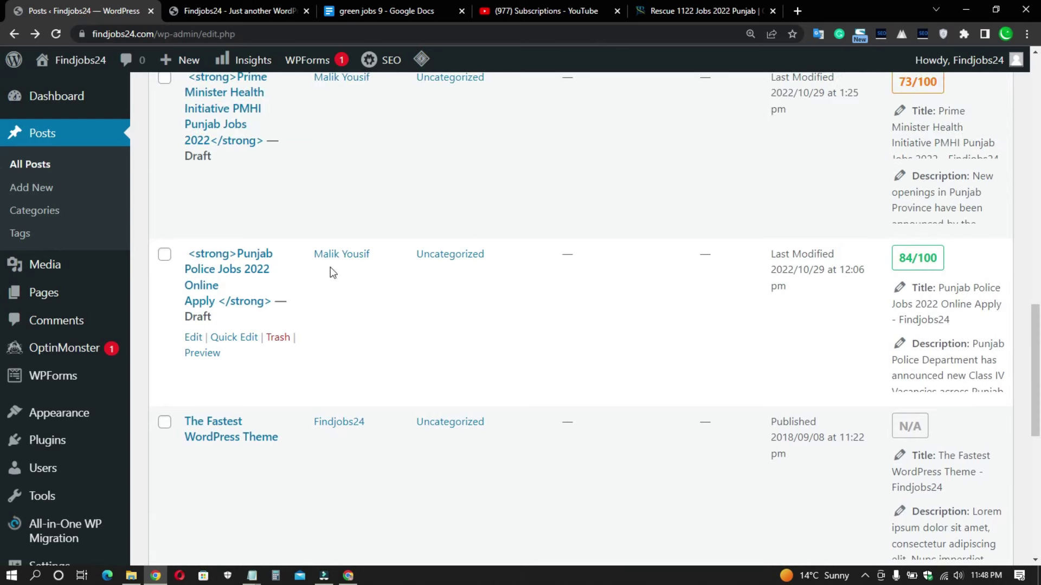
click(222, 269)
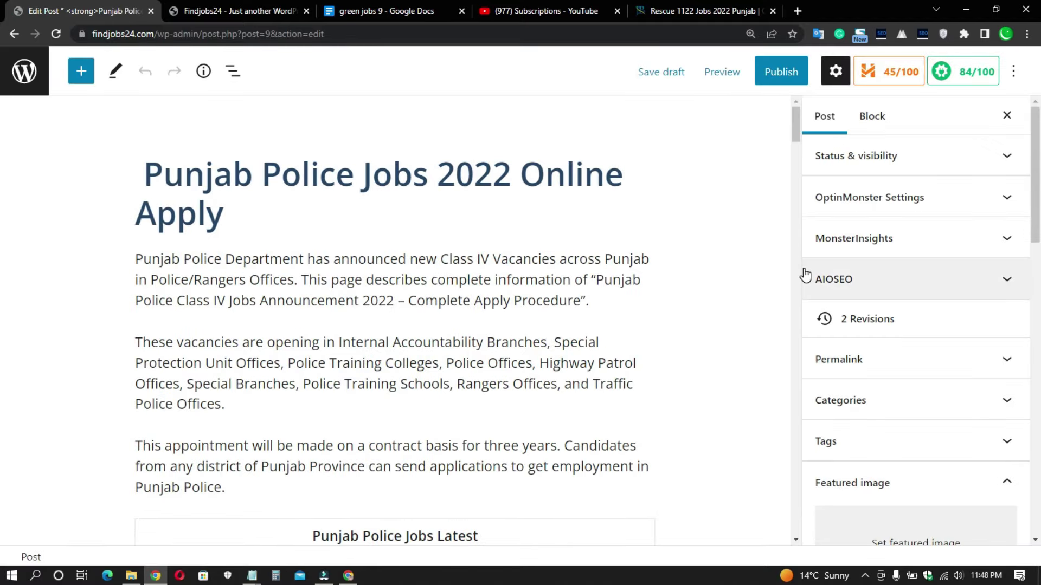
- Remove the leading space from the Punjab Police Jobs 2022 Online Apply post title
click(144, 172)
double_click(145, 172)
click(147, 172)
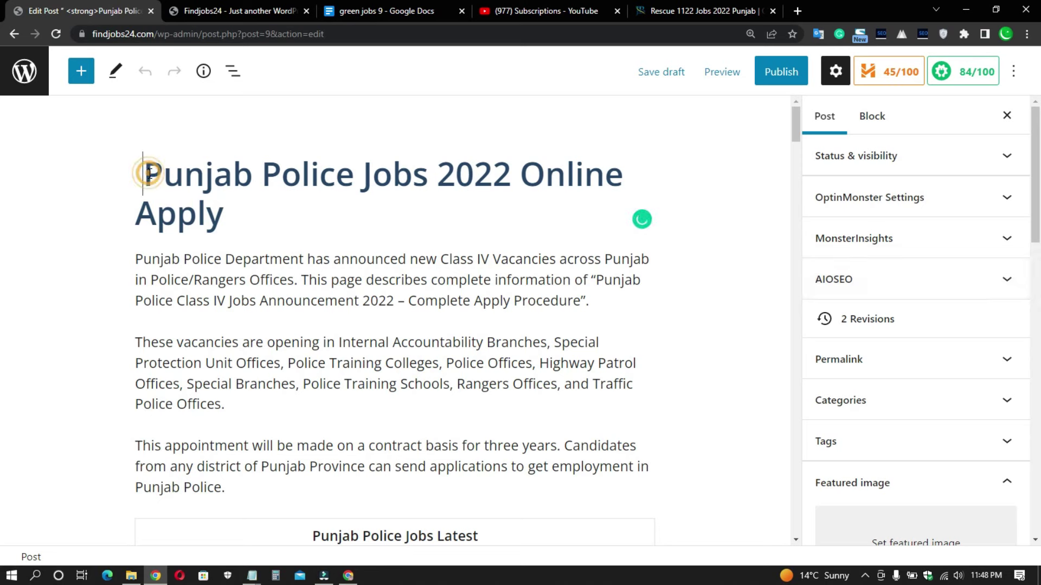
key(BackSpace)
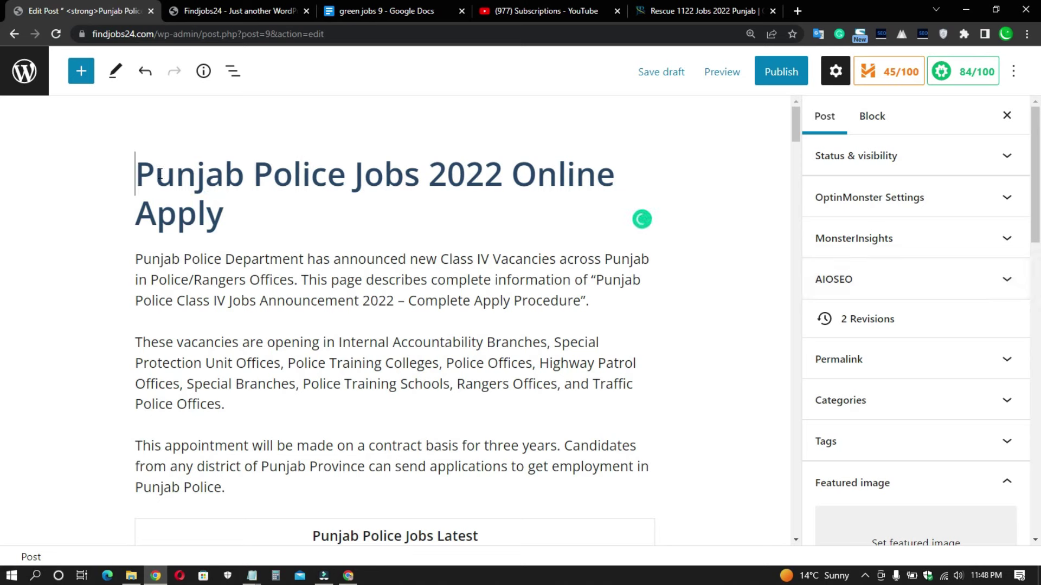
click(331, 268)
click(401, 16)
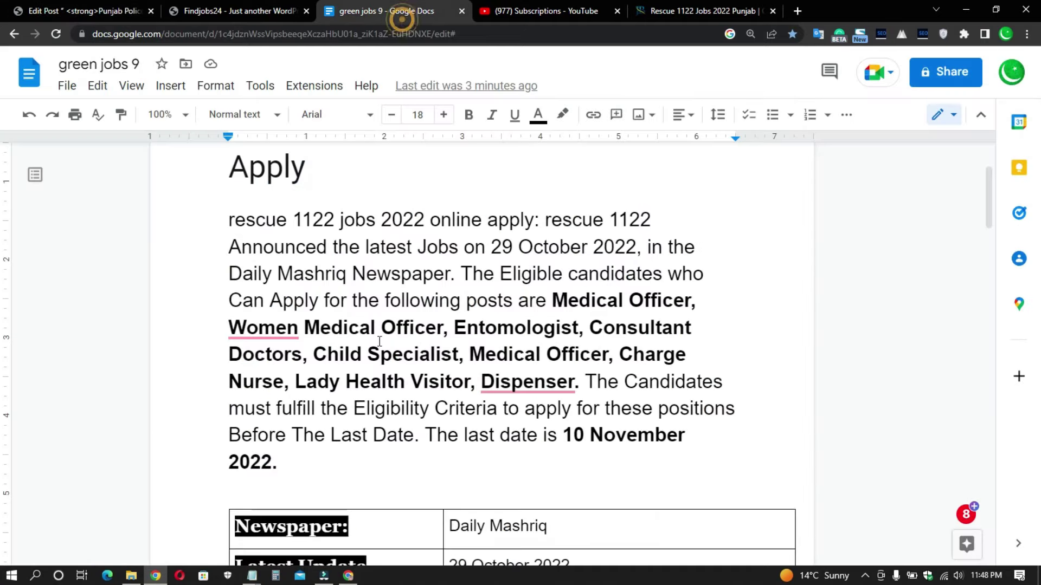
right_click(360, 274)
click(321, 274)
click(82, 11)
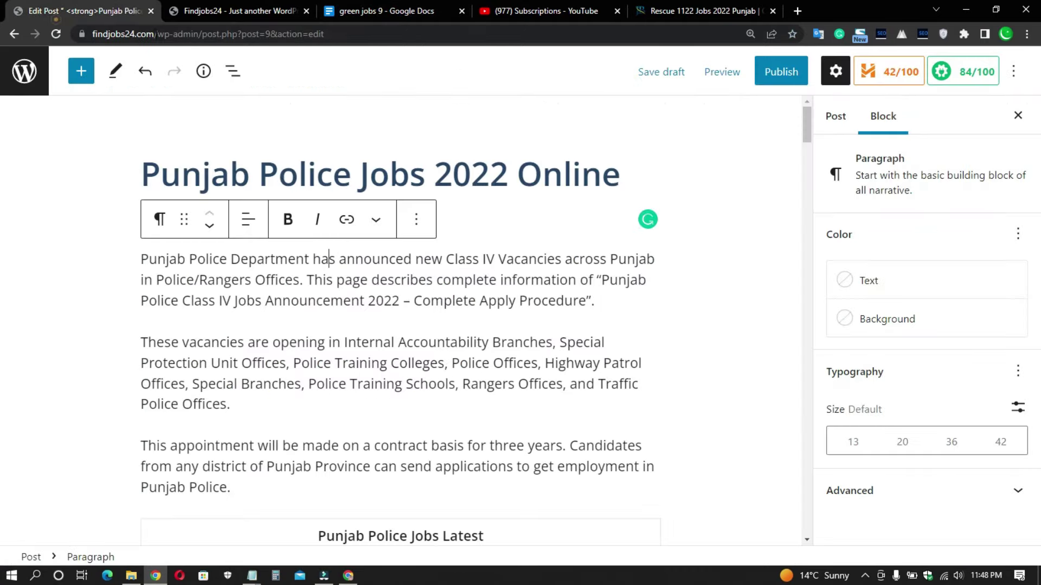
- Review the Punjab Police draft's title, introductory paragraphs, job details table and vacant positions list
click(216, 343)
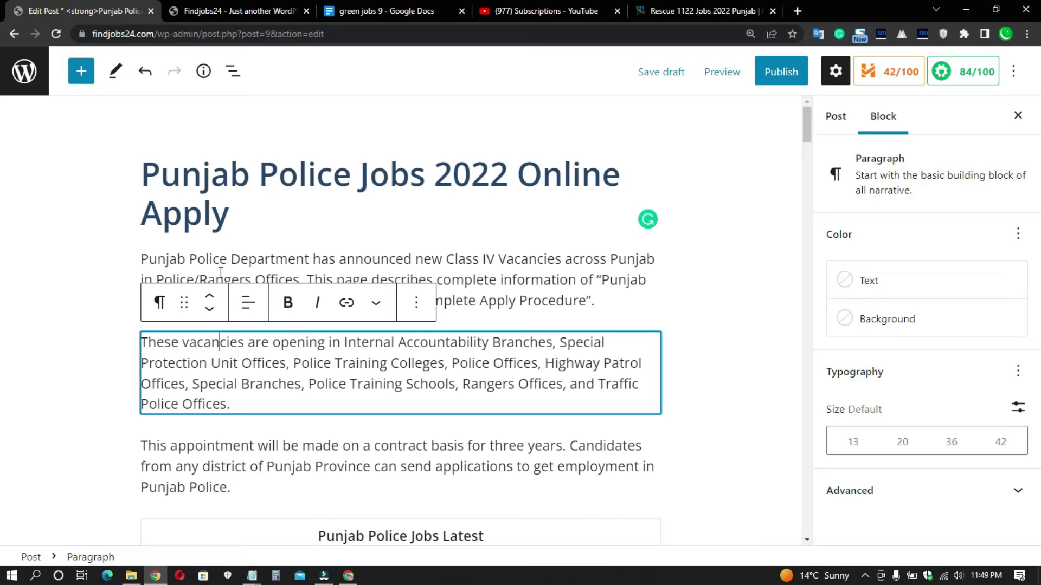
triple_click(159, 185)
click(209, 206)
scroll(139, 216, down, 1)
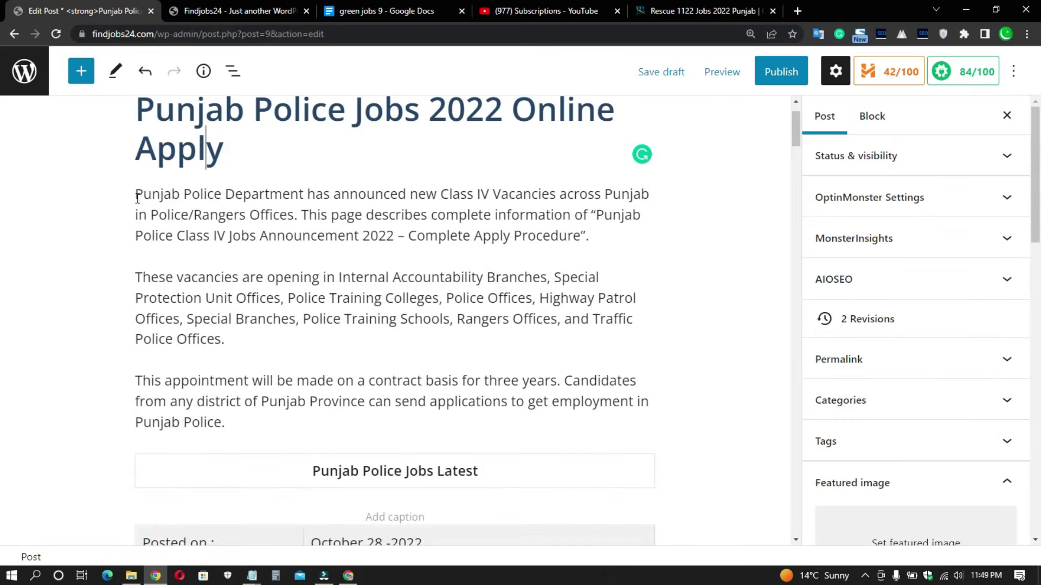
drag(135, 194, 222, 442)
click(242, 399)
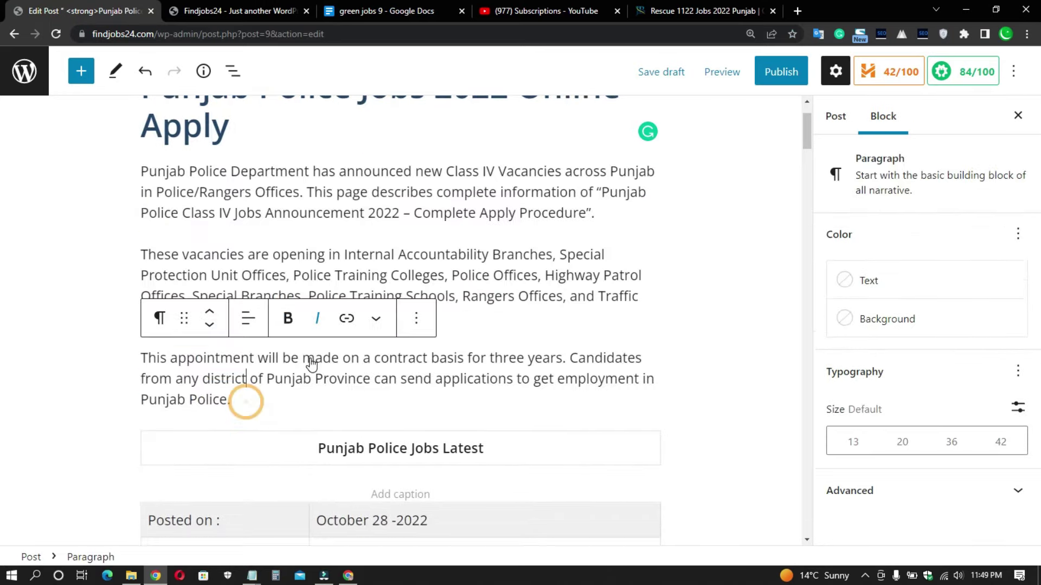
scroll(381, 309, down, 4)
scroll(381, 309, down, 1)
click(242, 254)
scroll(278, 271, down, 6)
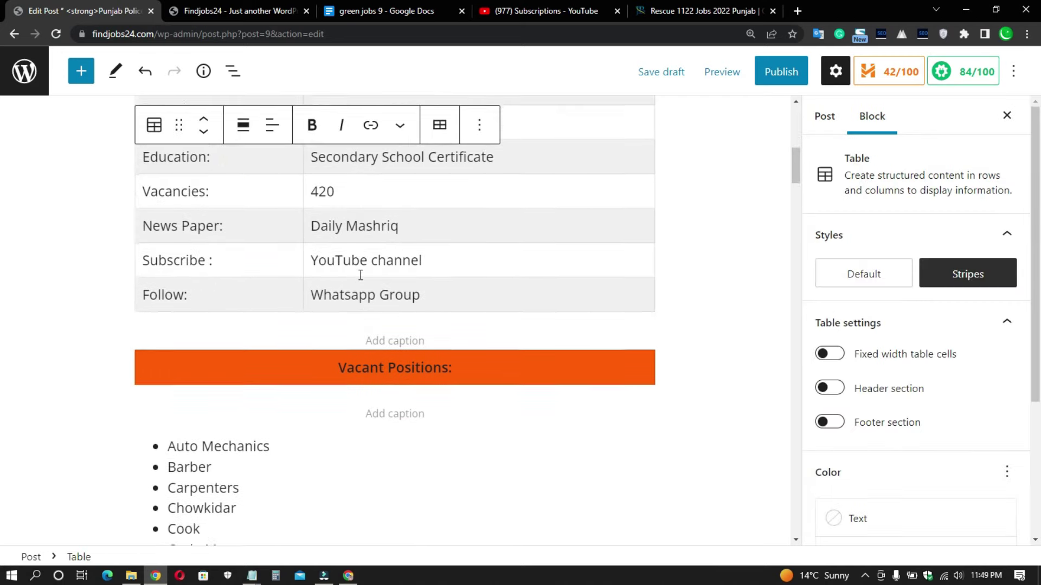
click(200, 201)
scroll(196, 265, down, 3)
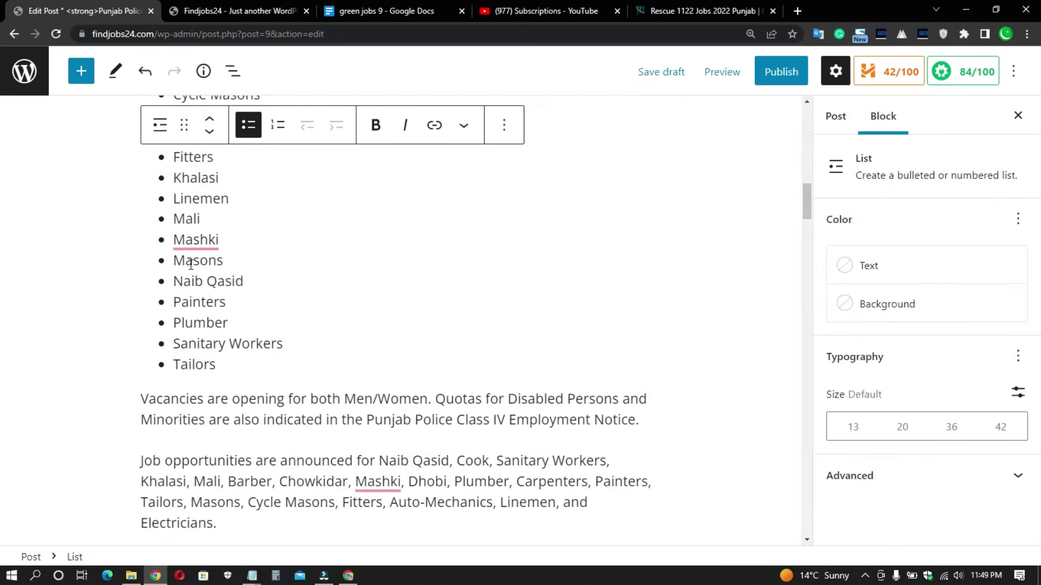
- Accept the spelling suggestion for "Mashki" in the vacant positions list and replace it with "Masaki" in the job opportunities paragraph
mouse_move(187, 244)
click(209, 272)
scroll(246, 279, down, 3)
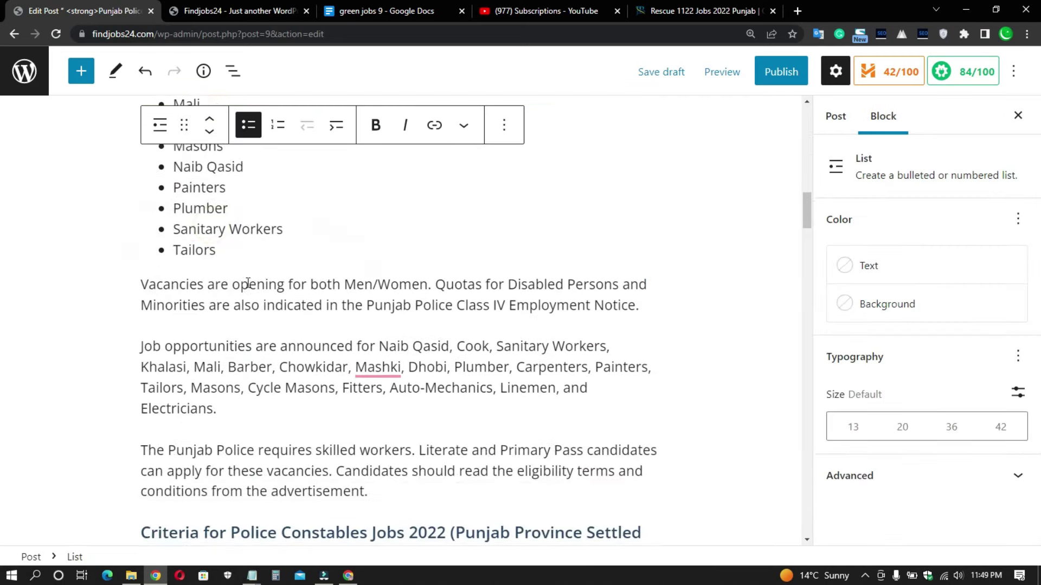
mouse_move(393, 296)
click(380, 316)
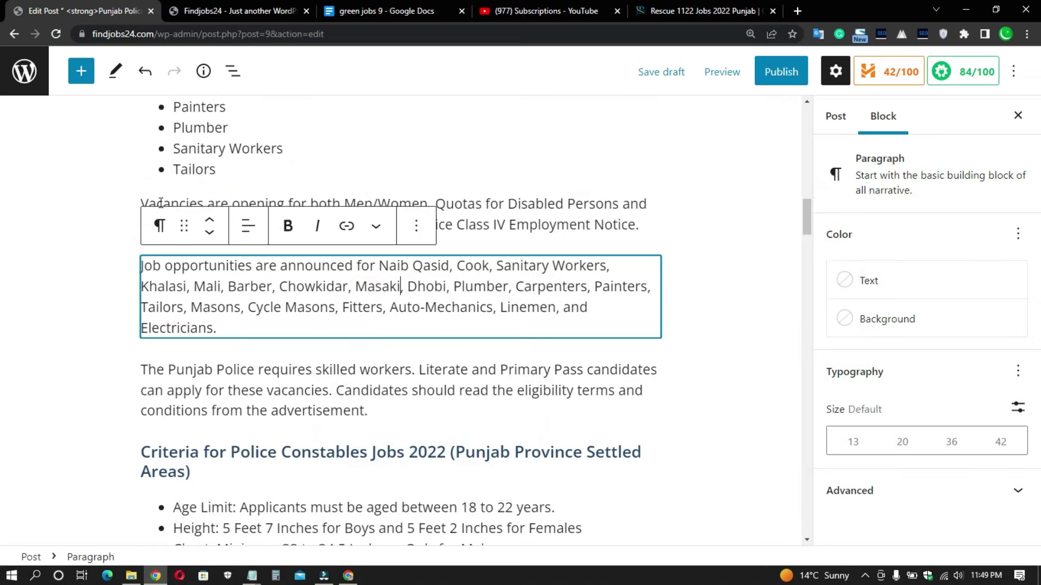
- Examine the Police Constables criteria list, covering age limit, height, chest, qualifications, domicile and race
scroll(231, 369, down, 5)
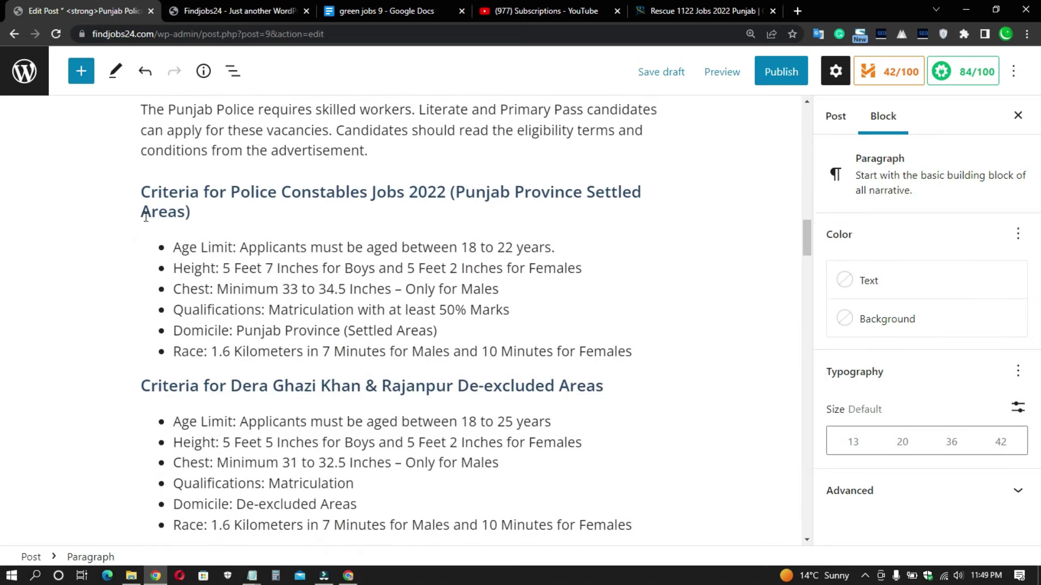
click(228, 214)
double_click(246, 270)
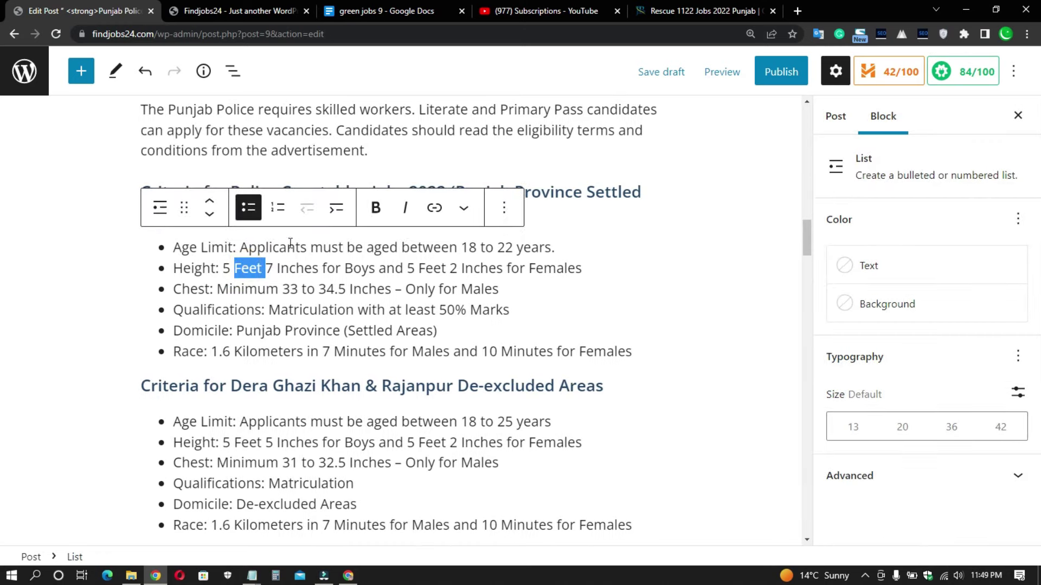
drag(172, 247, 193, 250)
double_click(196, 268)
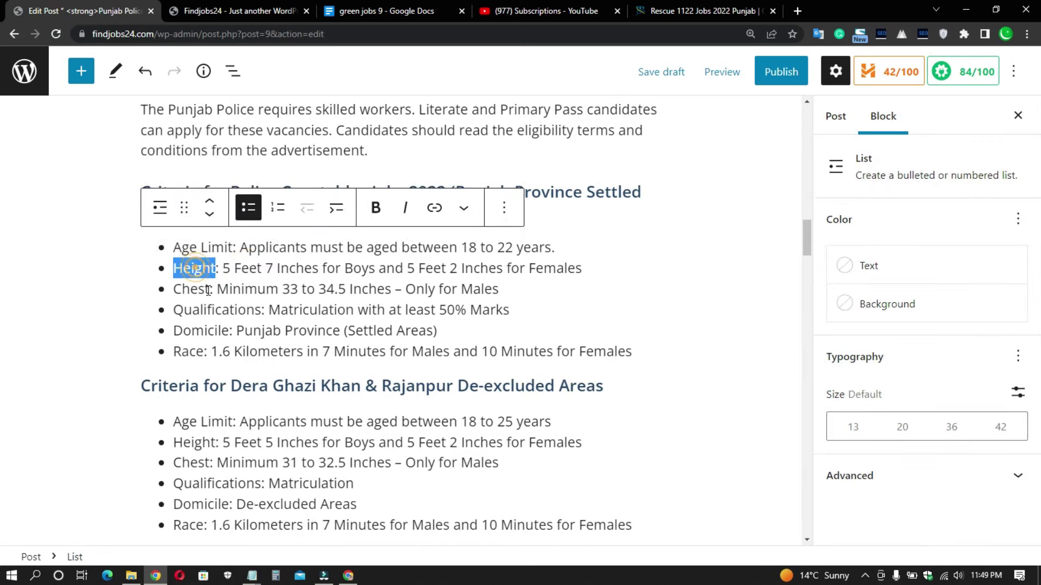
triple_click(202, 290)
double_click(211, 310)
double_click(202, 330)
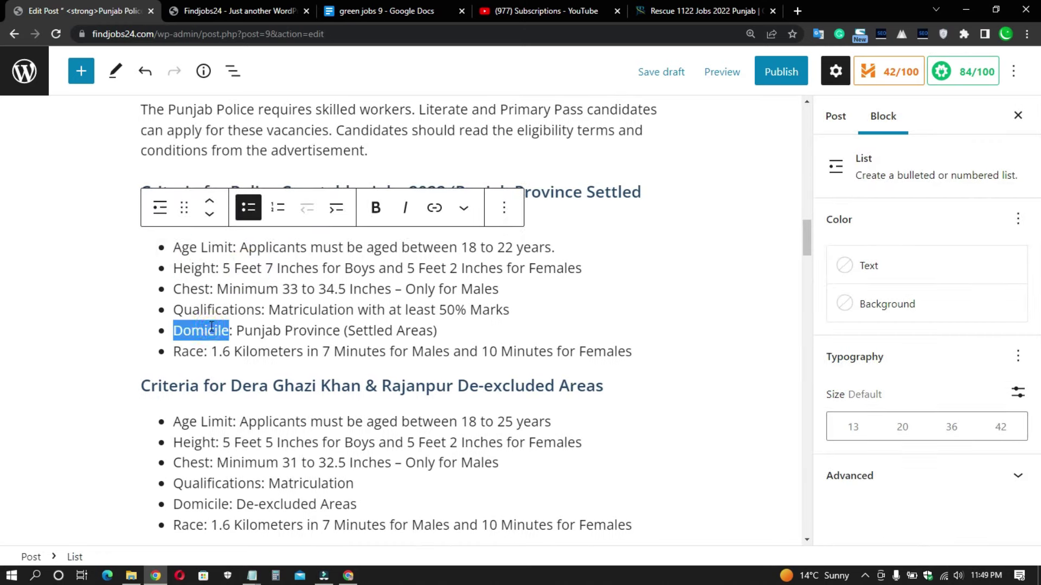
click(197, 352)
scroll(261, 260, down, 1)
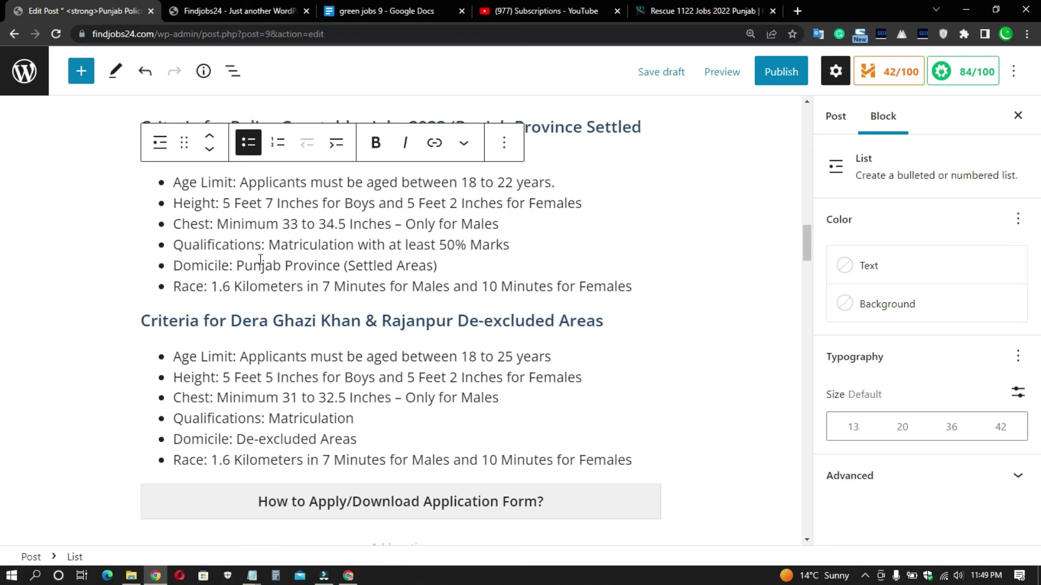
- Examine the draft's application form instructions, video and download buttons, submission steps, closing details and advertisement section
scroll(460, 340, down, 3)
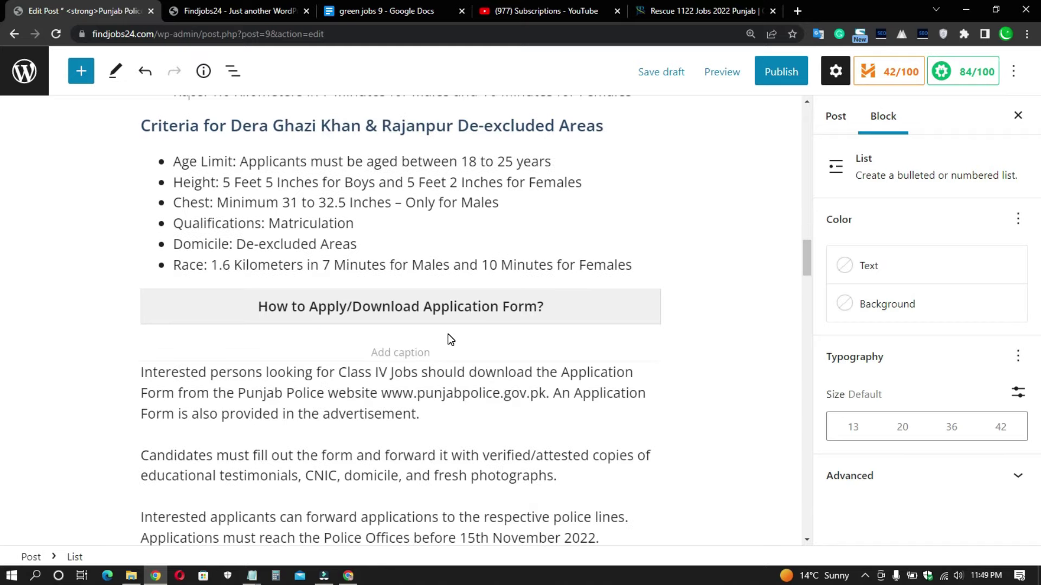
scroll(447, 333, down, 5)
scroll(410, 310, up, 3)
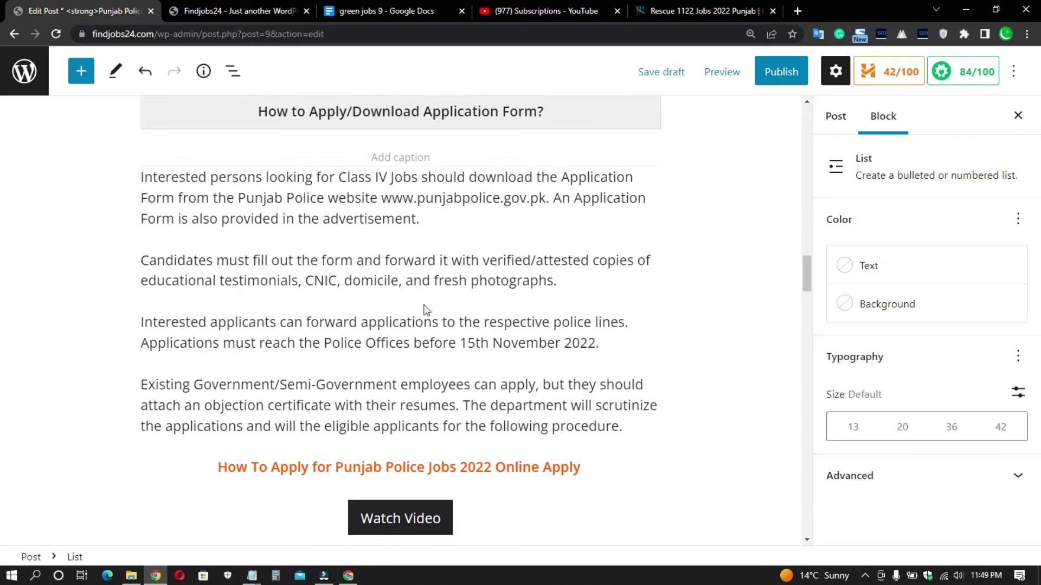
drag(256, 171, 617, 188)
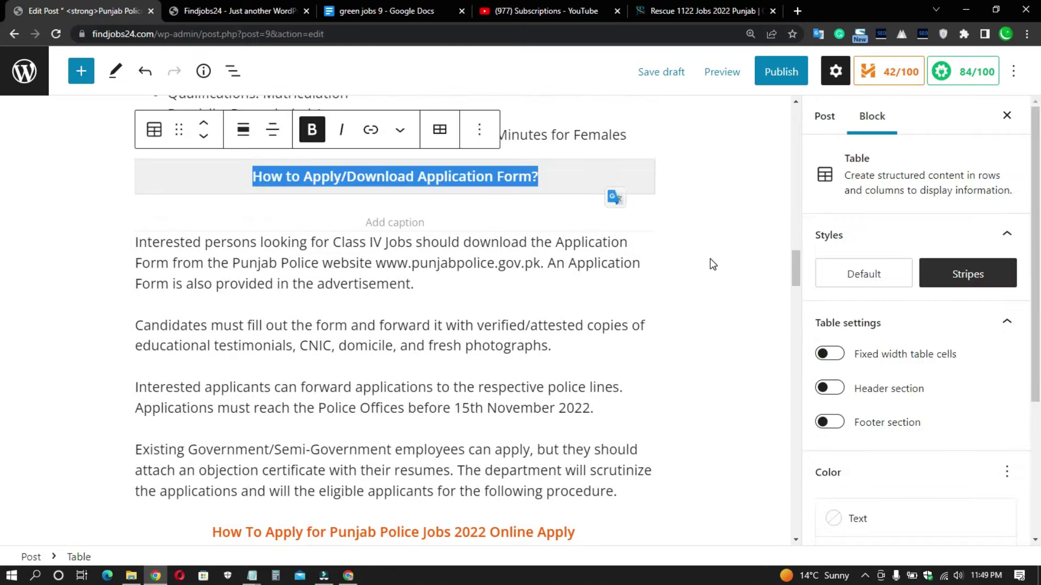
click(711, 261)
scroll(686, 260, down, 4)
scroll(364, 264, down, 3)
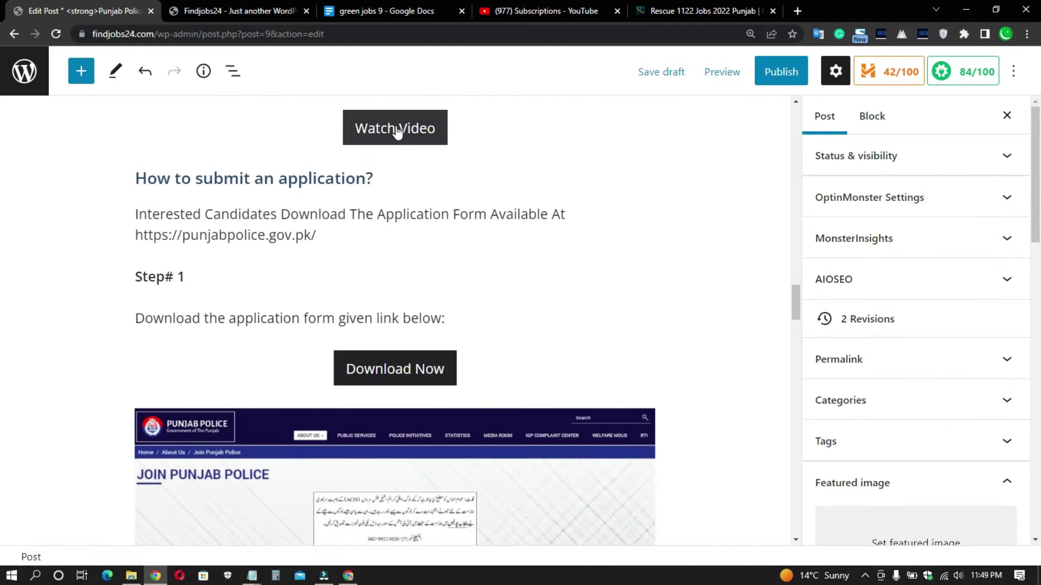
scroll(345, 208, down, 4)
scroll(258, 194, up, 2)
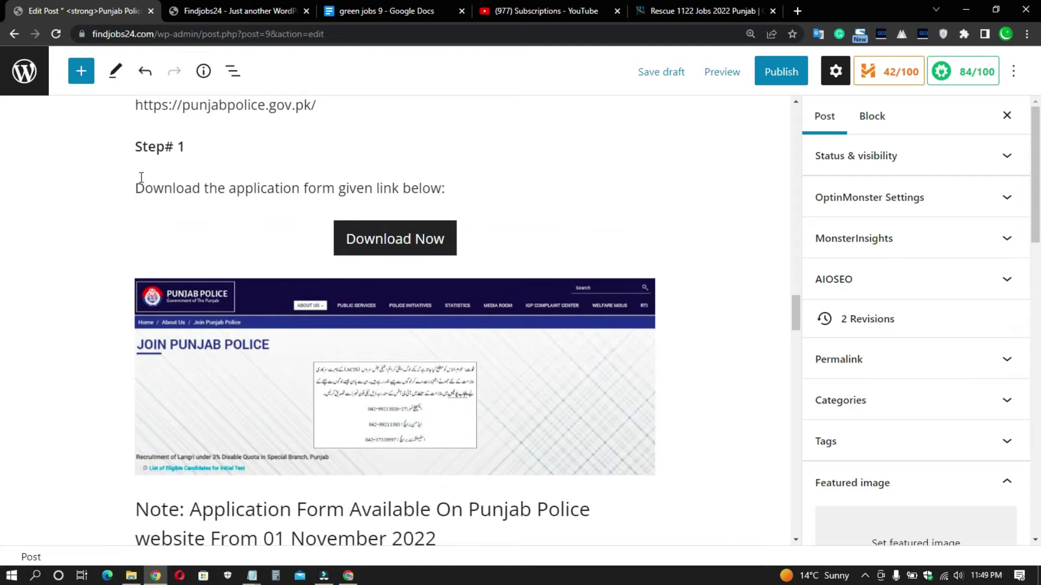
scroll(251, 259, down, 15)
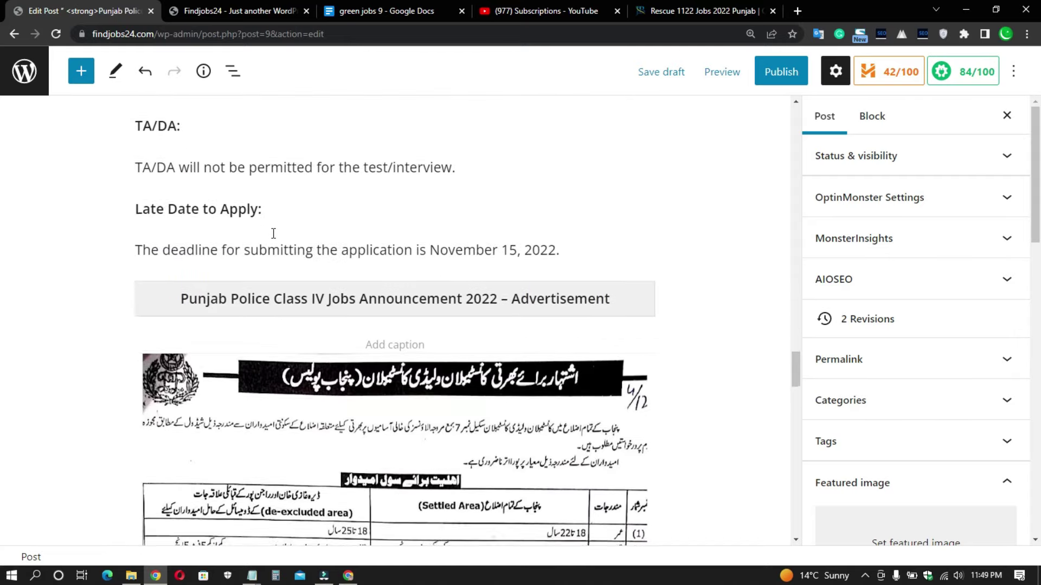
- Examine the Urdu advertisement image at the end of the Punjab Police draft, from its heading to the closing notes
scroll(324, 240, down, 2)
scroll(293, 228, up, 2)
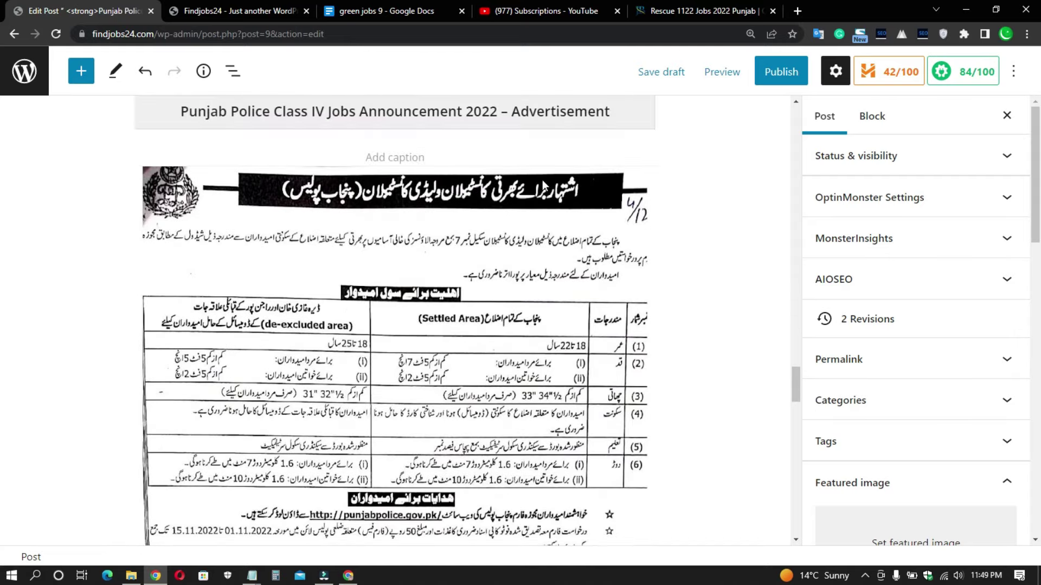
scroll(261, 217, down, 1)
scroll(261, 217, down, 2)
click(474, 226)
scroll(474, 226, up, 2)
scroll(401, 219, down, 3)
scroll(402, 219, down, 6)
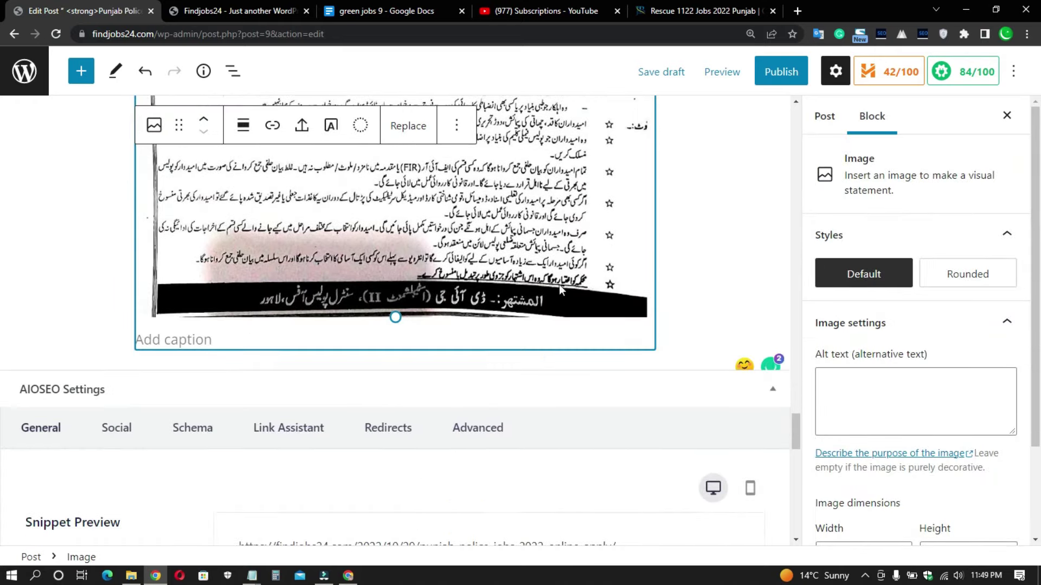
click(679, 320)
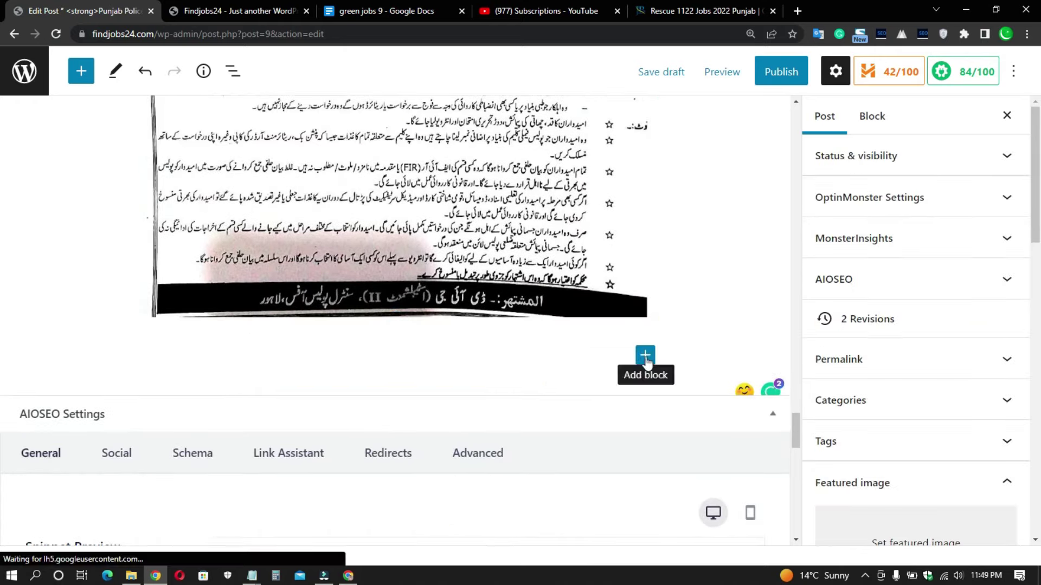
- Add an empty Gallery block below the advertisement image and remove it again
click(646, 358)
click(681, 254)
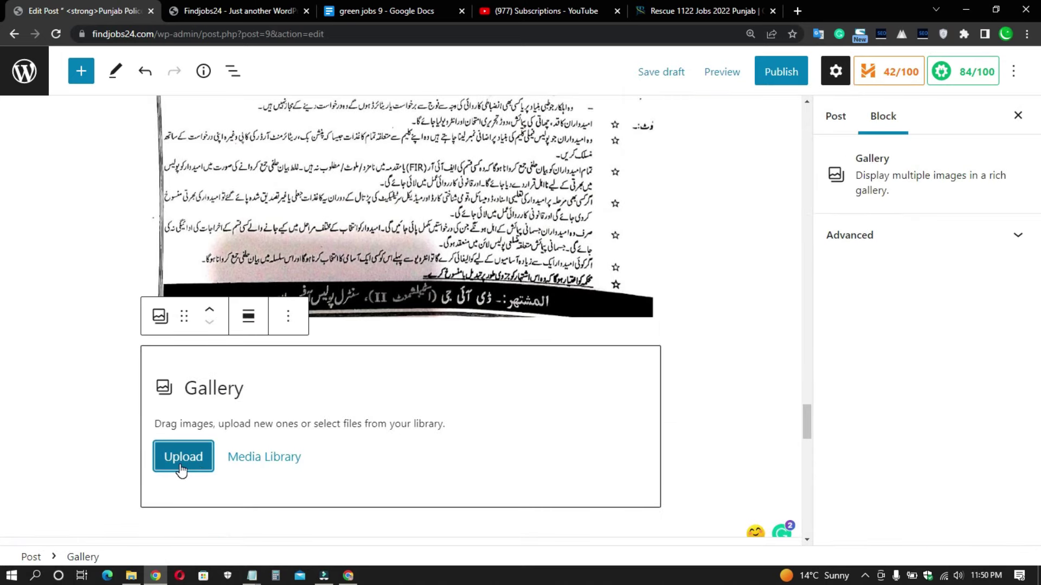
click(708, 378)
click(517, 454)
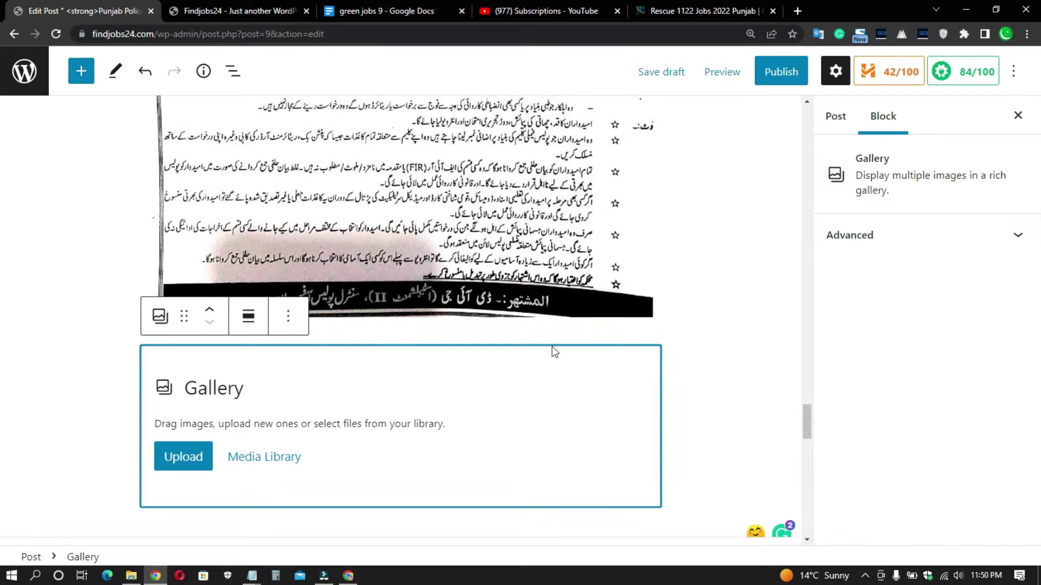
click(286, 319)
scroll(344, 260, down, 3)
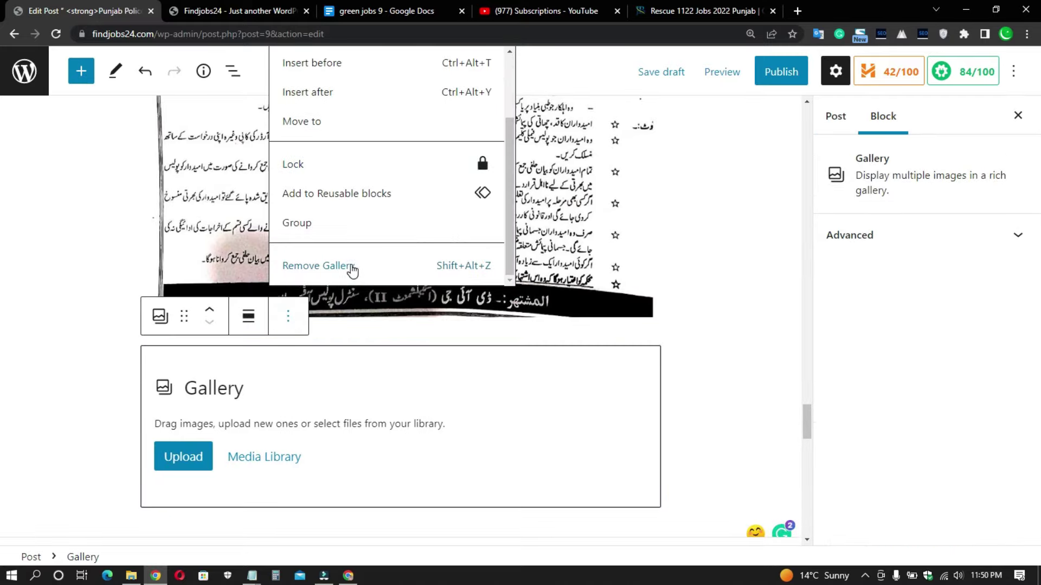
click(350, 264)
click(711, 265)
- Copy the words "Punjab Police Jobs 2022" from the draft's title
scroll(711, 265, up, 10)
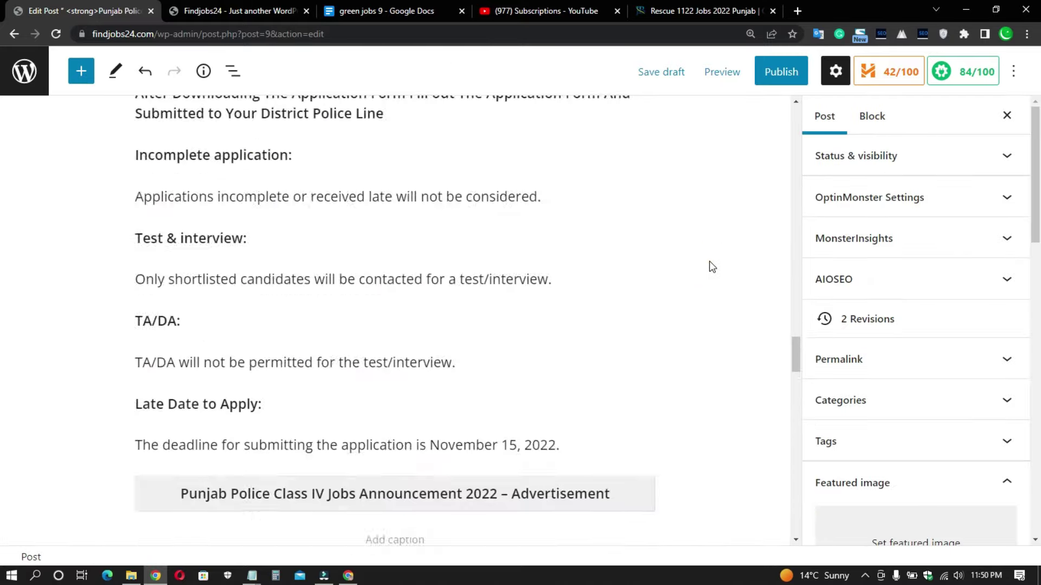
scroll(710, 265, up, 15)
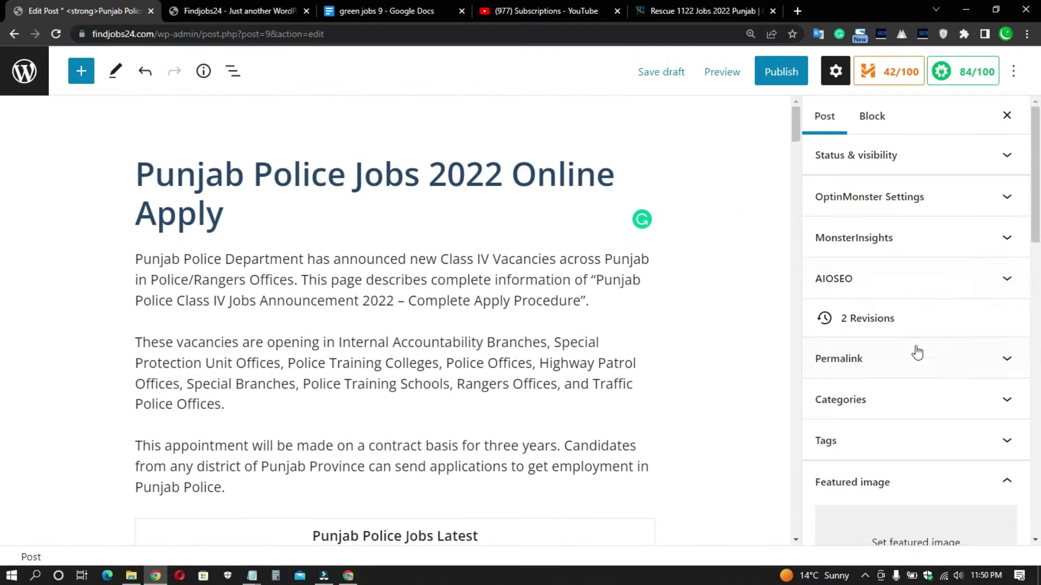
scroll(919, 379, down, 2)
scroll(927, 417, down, 1)
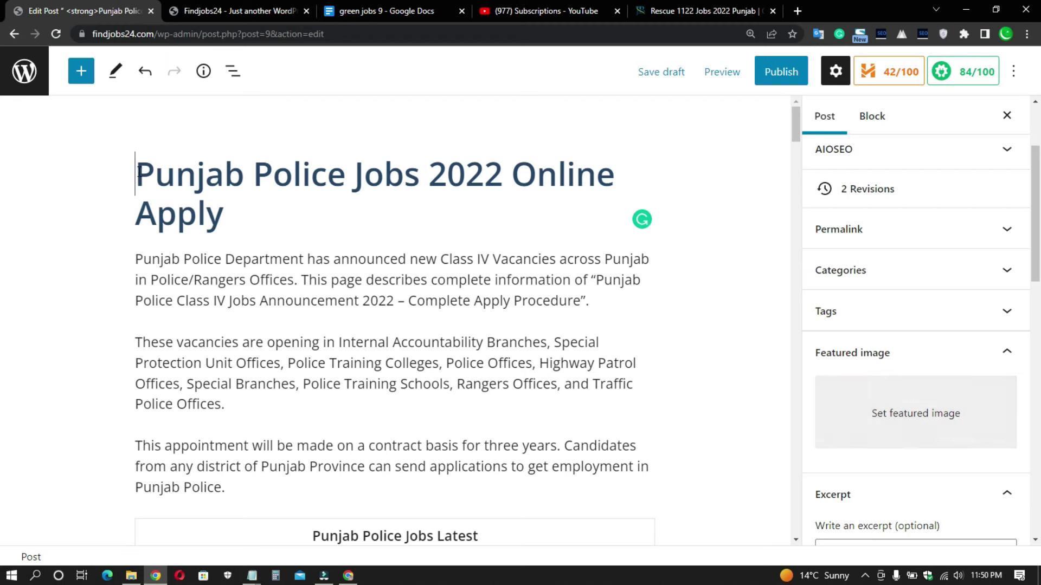
drag(137, 173, 512, 175)
right_click(392, 183)
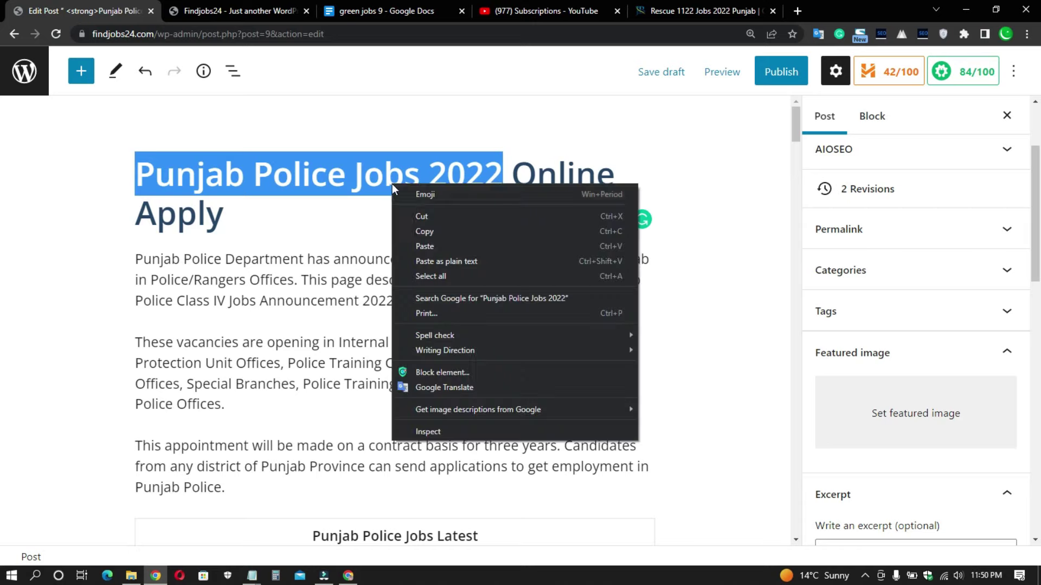
click(421, 232)
click(370, 160)
- Switch to YouTube and search for "Punjab Police Jobs 2022"
click(591, 10)
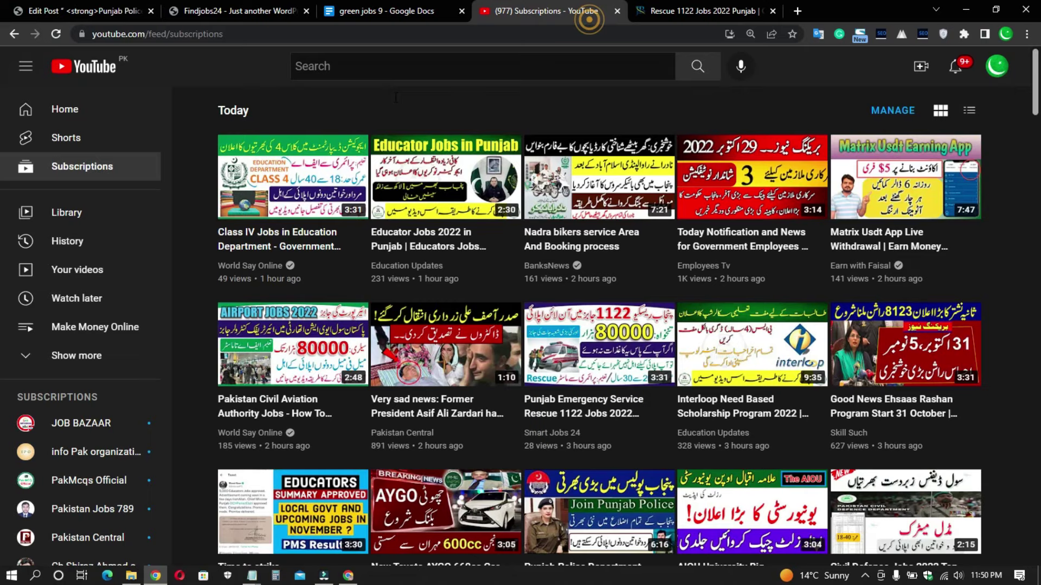
click(397, 63)
key(ctrl+v)
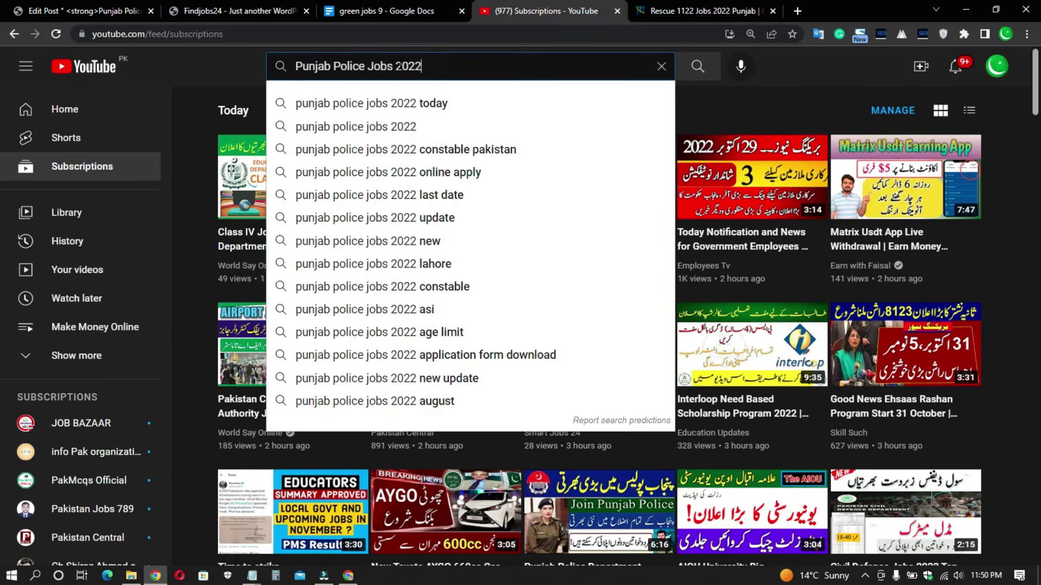
key(Return)
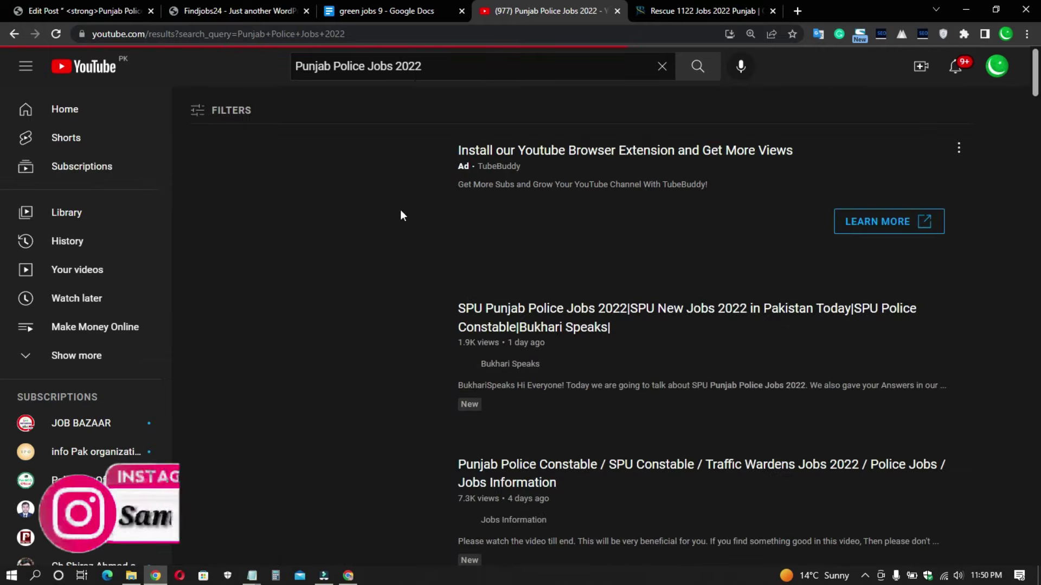
- Browse the video results and copy the link of the "Punjab Police Constable/Lady Constable New Jobs 2022" video by Jobs Information
scroll(180, 321, down, 9)
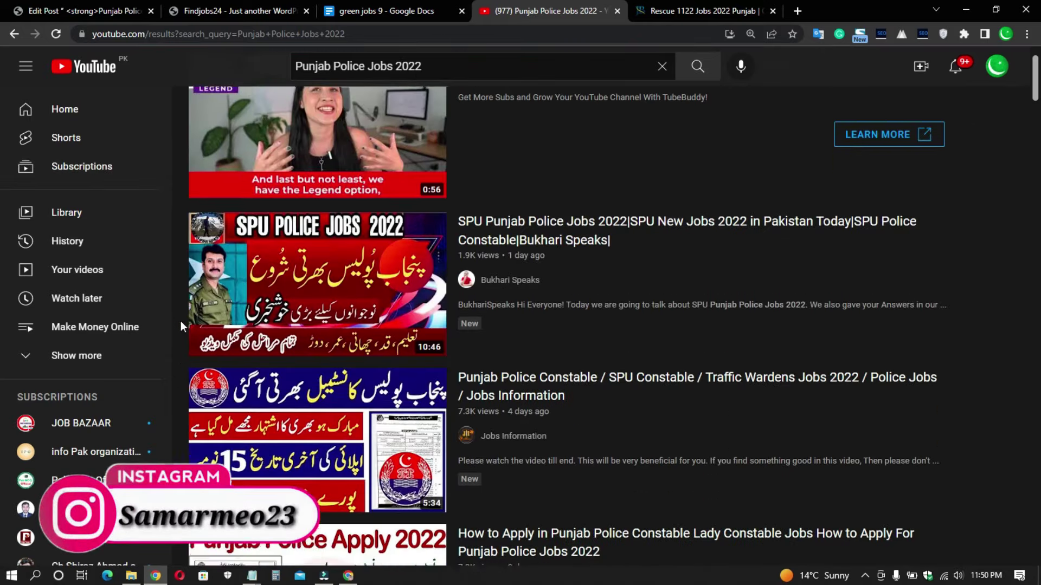
scroll(181, 321, down, 9)
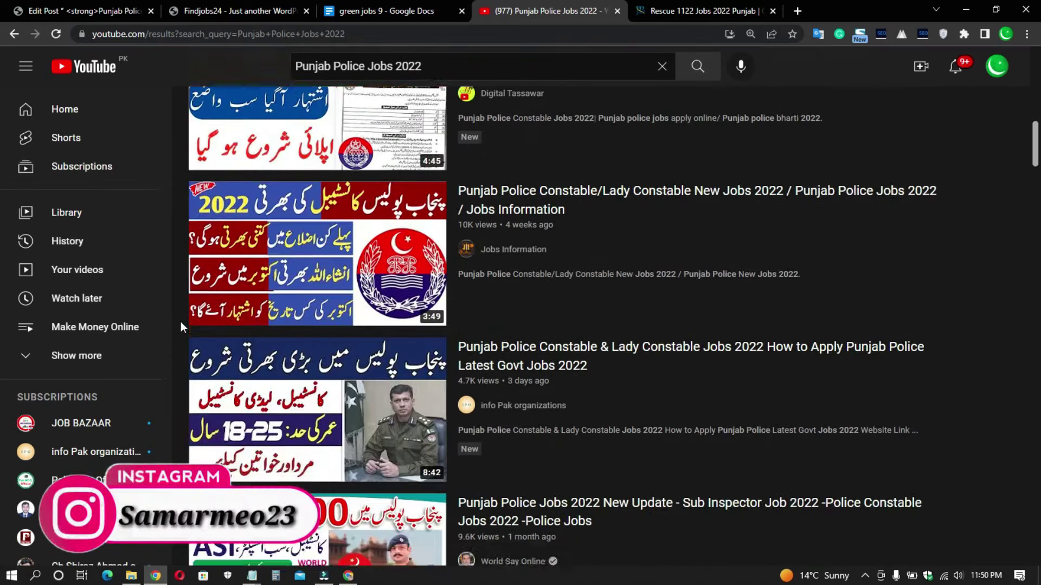
scroll(181, 321, up, 5)
scroll(180, 321, up, 3)
scroll(181, 321, down, 1)
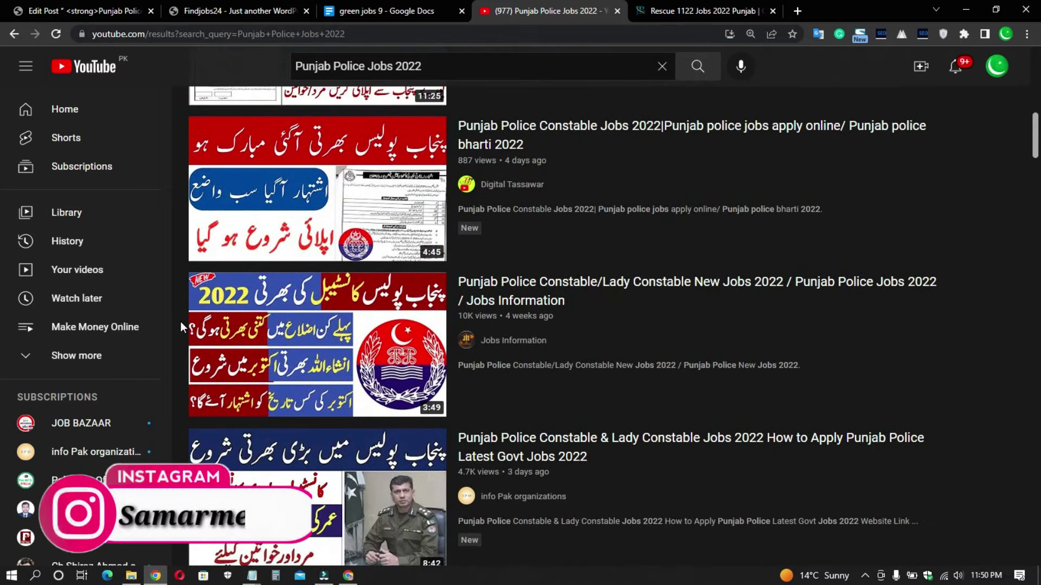
right_click(510, 294)
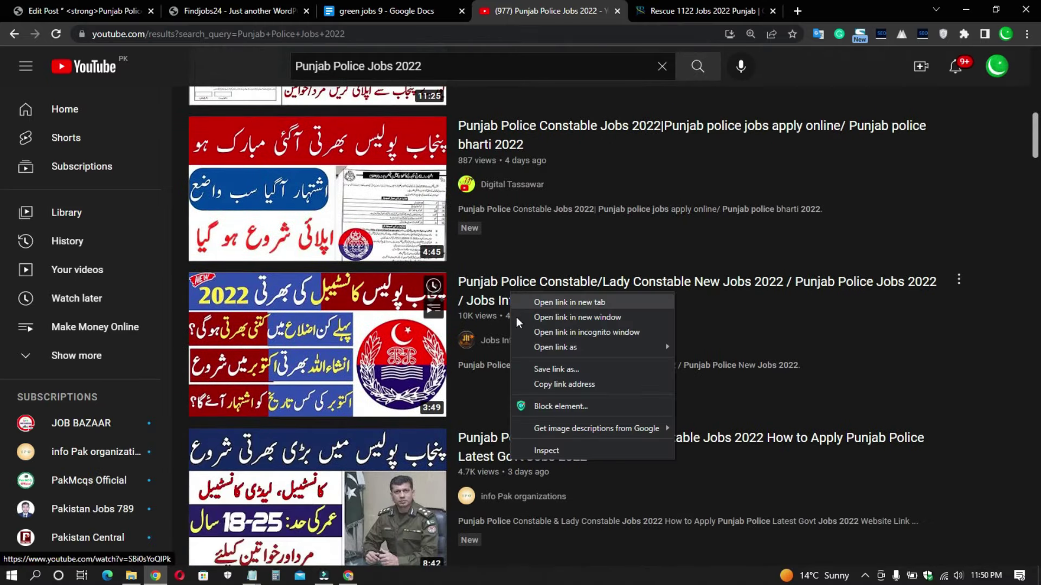
click(534, 384)
- Open youtubethumbnaildownloader.com in a new browser tab and load the thumbnail for the copied video link
click(795, 11)
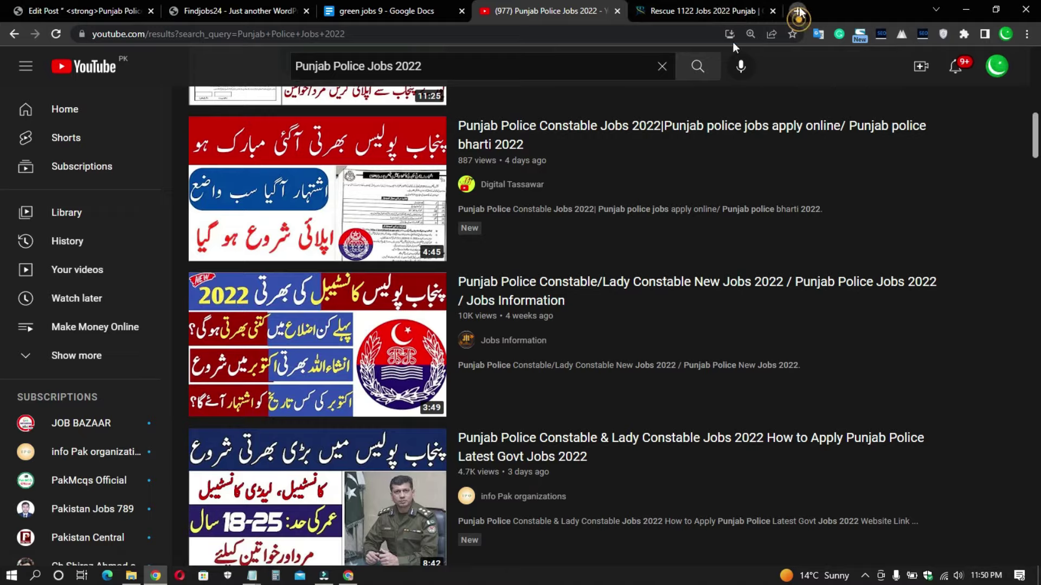
text(Translate.google.com)
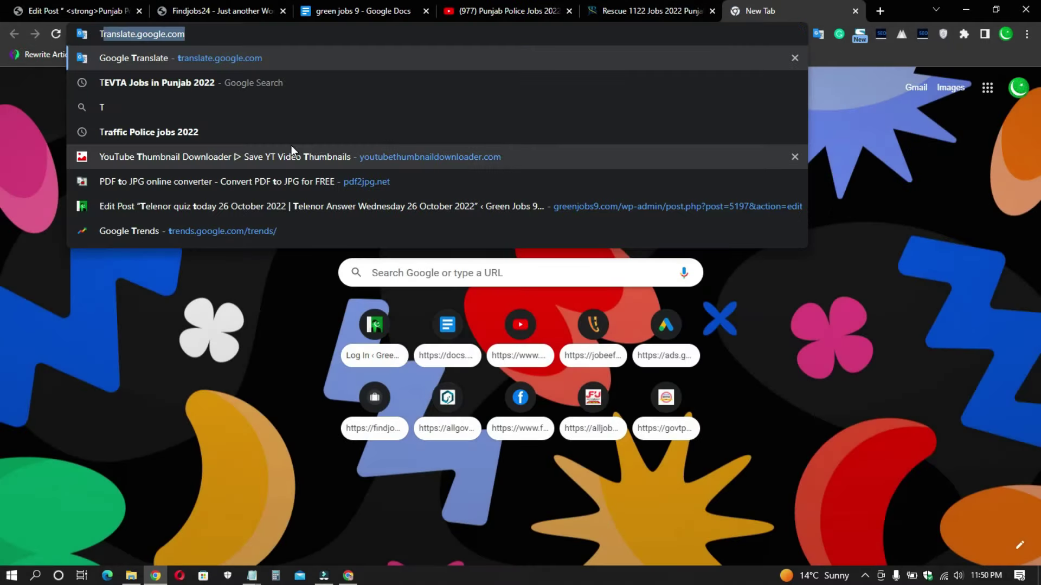
click(293, 156)
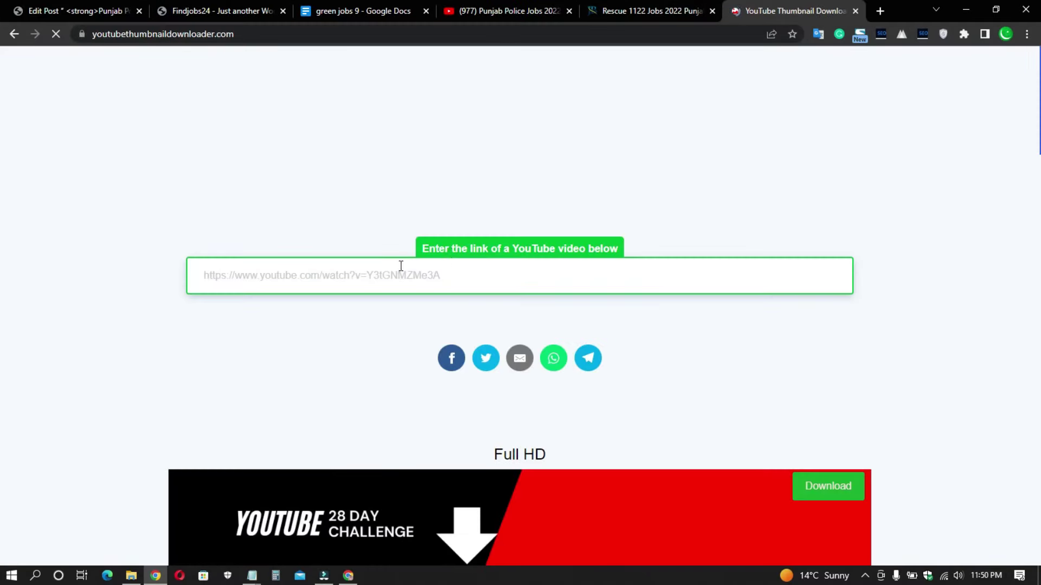
click(401, 264)
key(ctrl+v)
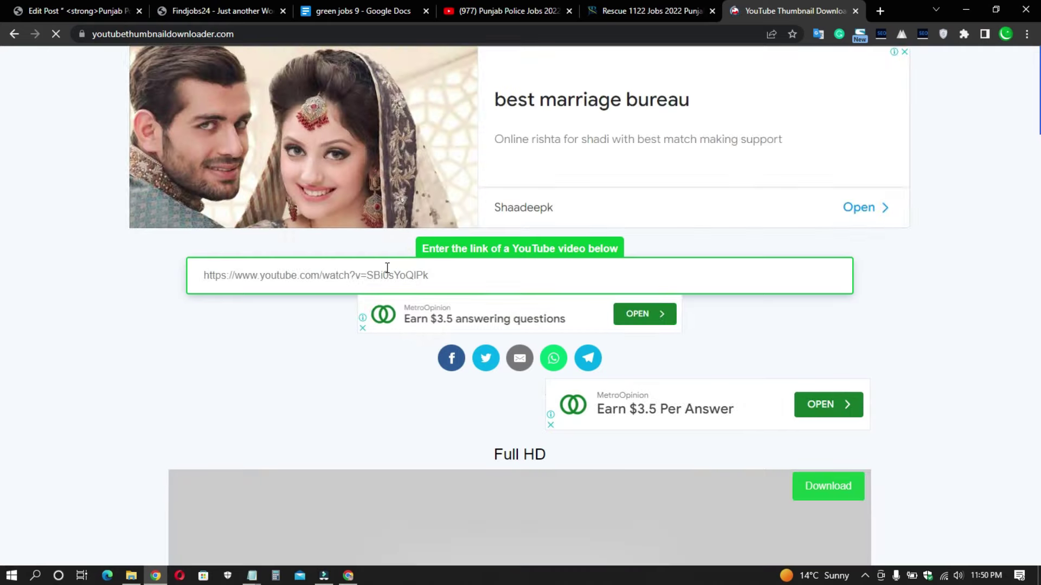
scroll(441, 304, down, 7)
scroll(504, 325, up, 1)
- Return to the YouTube results and copy the link of Digital Tassawar's "Punjab Police Constable Jobs 2022" video
click(520, 15)
scroll(317, 244, down, 1)
scroll(347, 260, up, 5)
scroll(374, 278, down, 4)
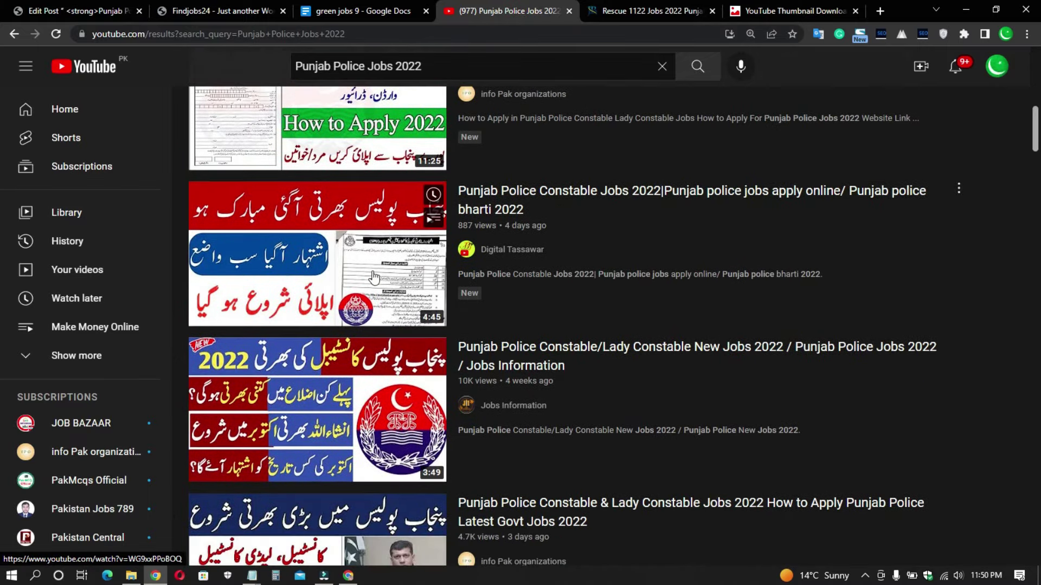
right_click(526, 195)
click(567, 282)
- Replace the link in the thumbnail downloader with the Digital Tassawar video's link and check its Full HD preview
click(759, 16)
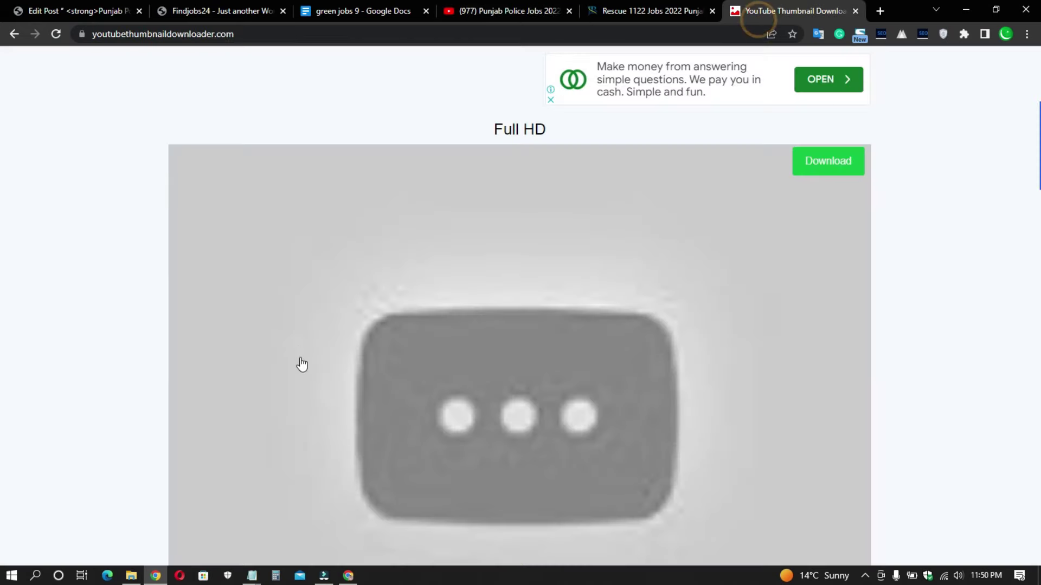
scroll(342, 325, down, 5)
scroll(381, 293, up, 10)
click(370, 271)
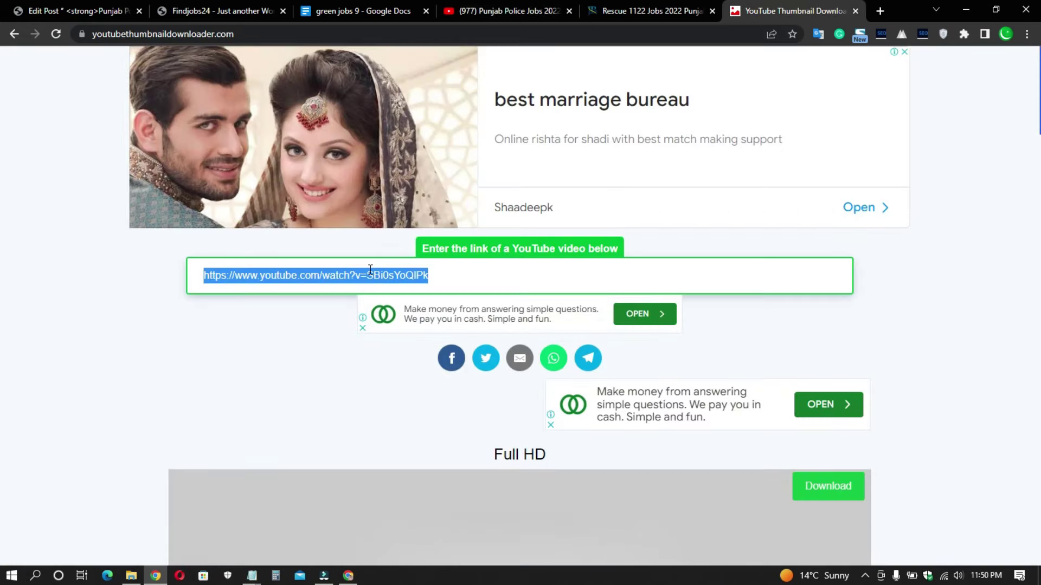
key(ctrl+v)
scroll(420, 288, down, 7)
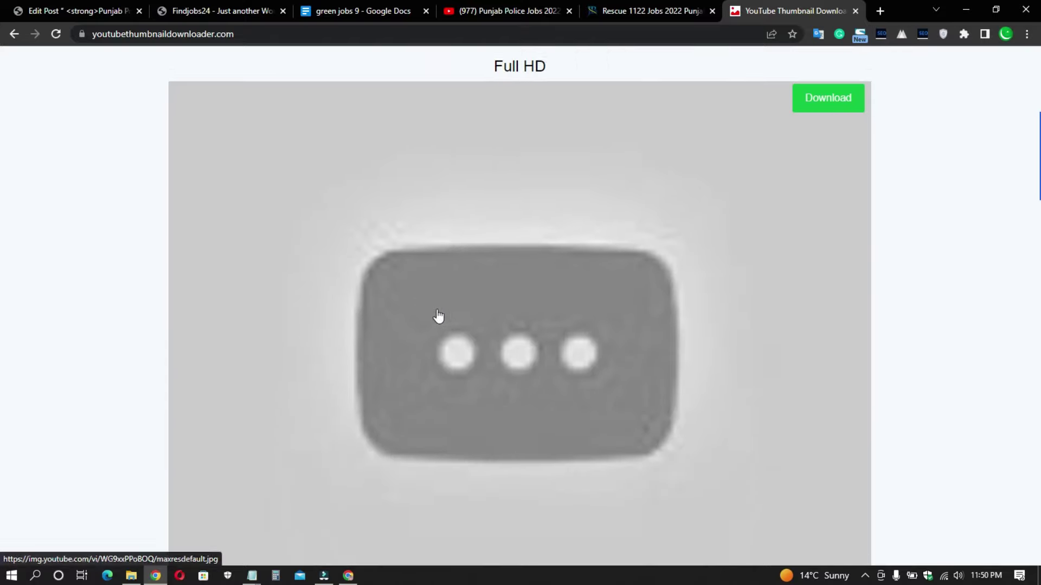
scroll(437, 311, down, 5)
scroll(632, 261, up, 3)
- Load the thumbnail of World Say Online's "Punjab Police Jobs 2022 New Update - Sub Inspector Job 2022" YouTube video in the downloader
click(502, 12)
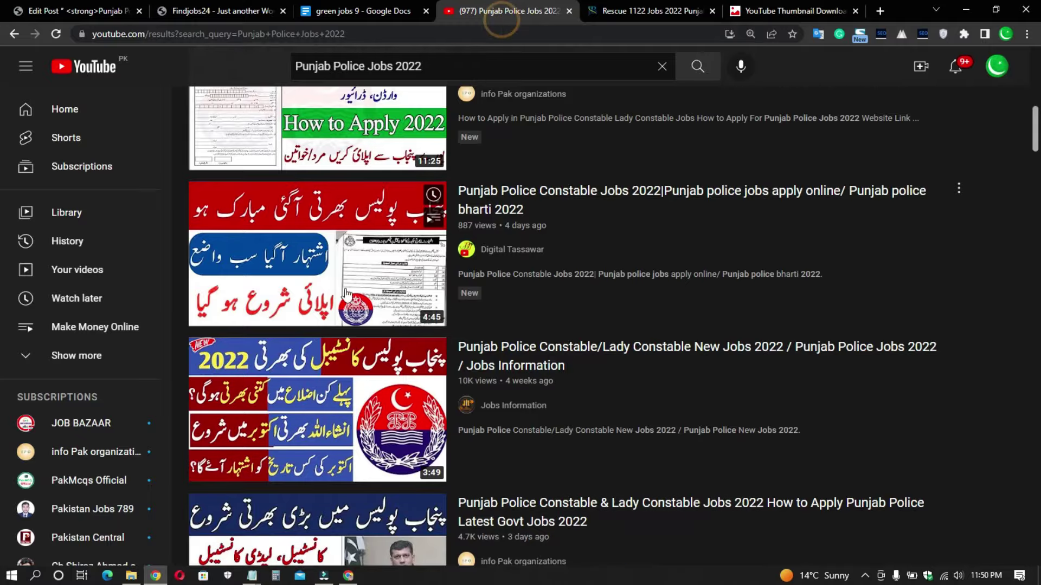
scroll(345, 295, down, 8)
right_click(538, 213)
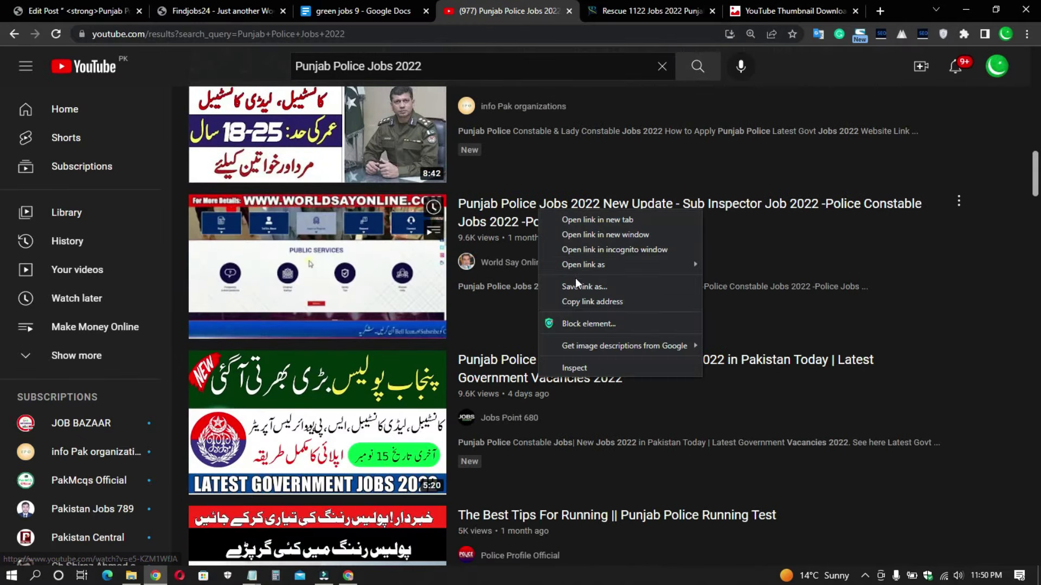
click(592, 301)
click(792, 11)
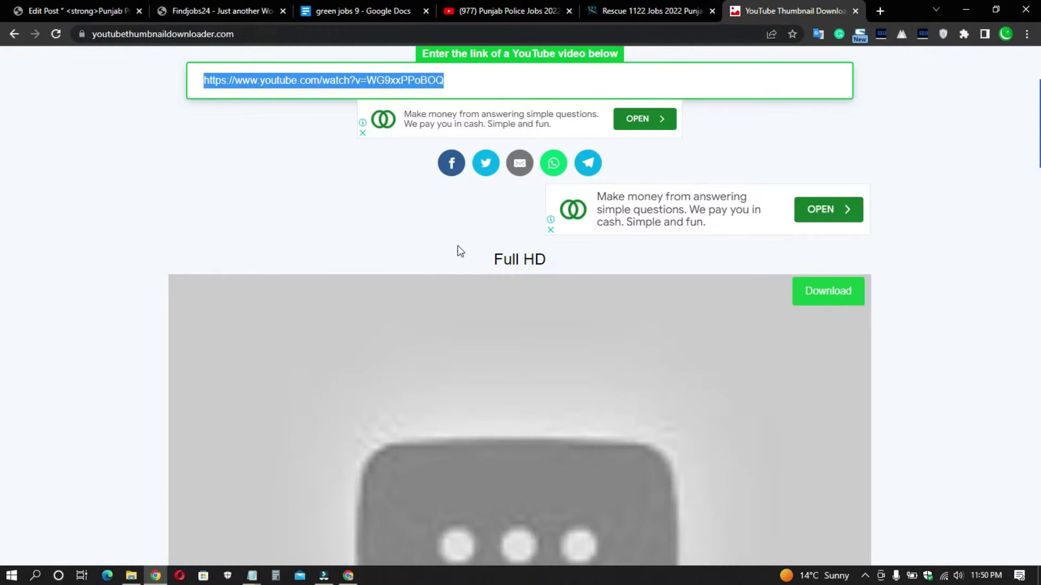
key(ctrl+v)
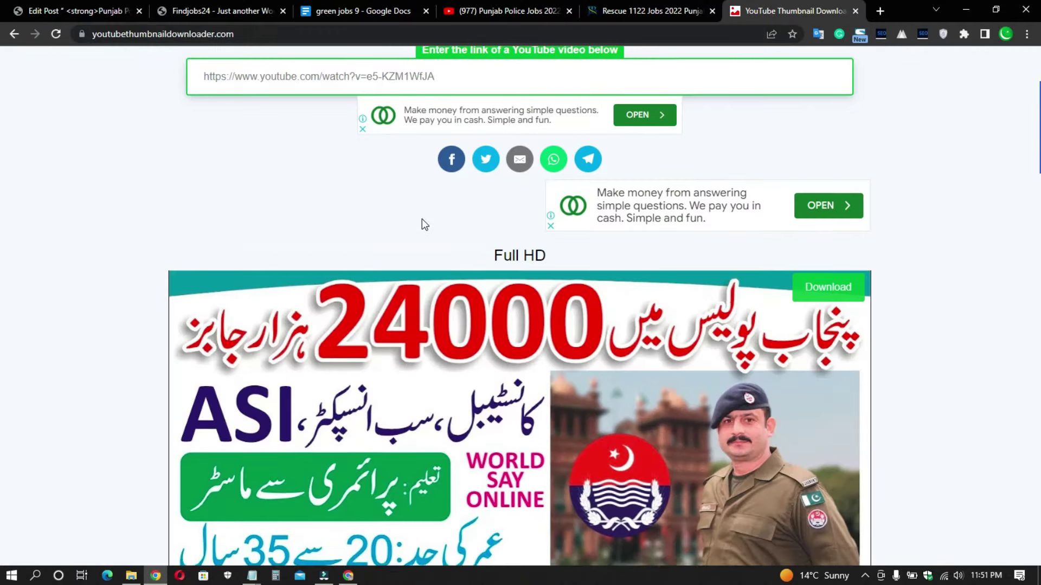
scroll(428, 223, down, 4)
- Open the Full HD thumbnail as a separate image and save it to the computer under its suggested maxresdefault name
click(443, 229)
right_click(440, 251)
click(465, 274)
key(Return)
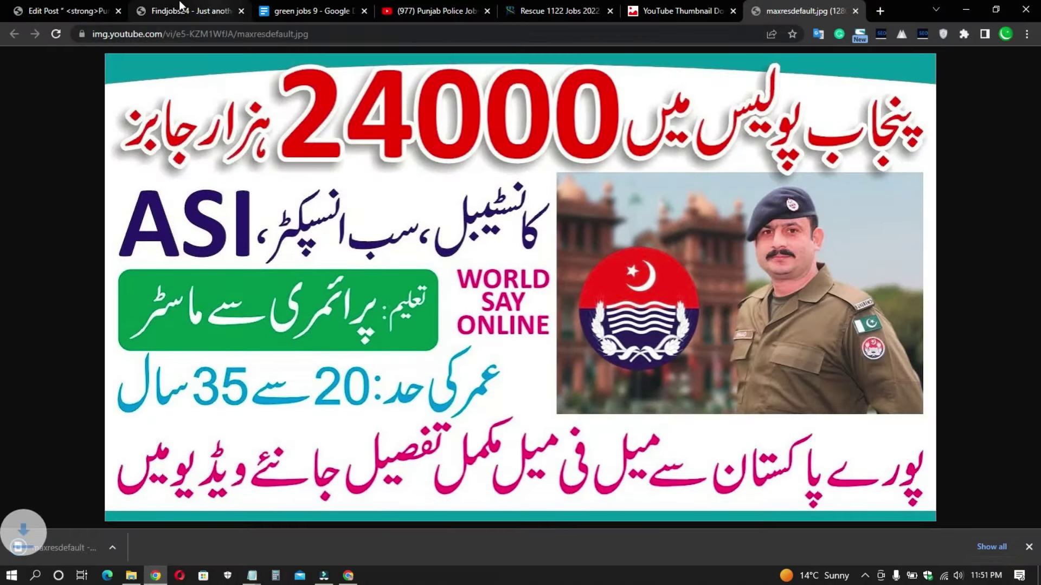
- Return to the WordPress draft and copy its full title, "Punjab Police Jobs 2022 Online Apply"
click(72, 13)
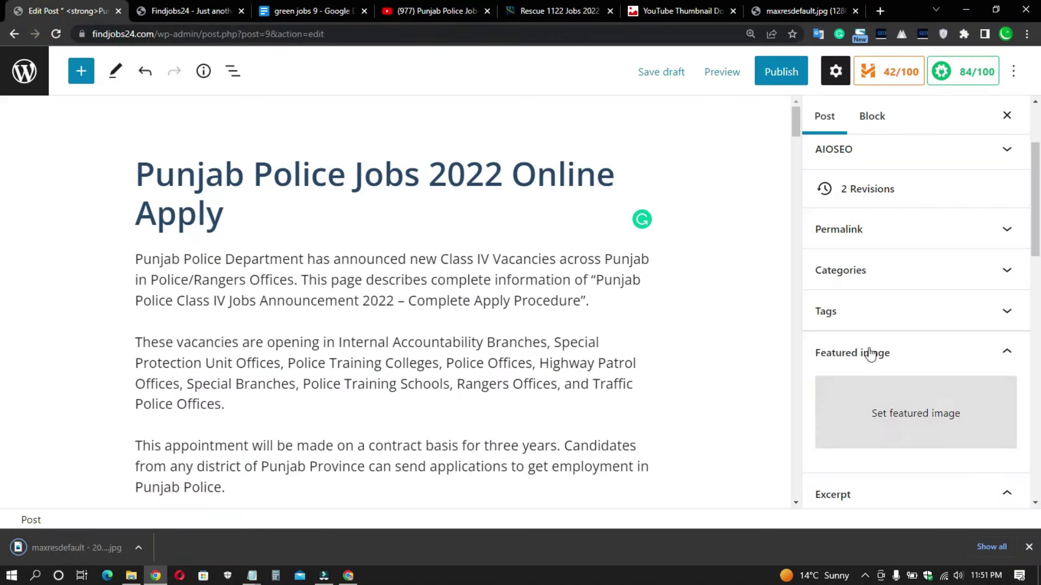
triple_click(162, 168)
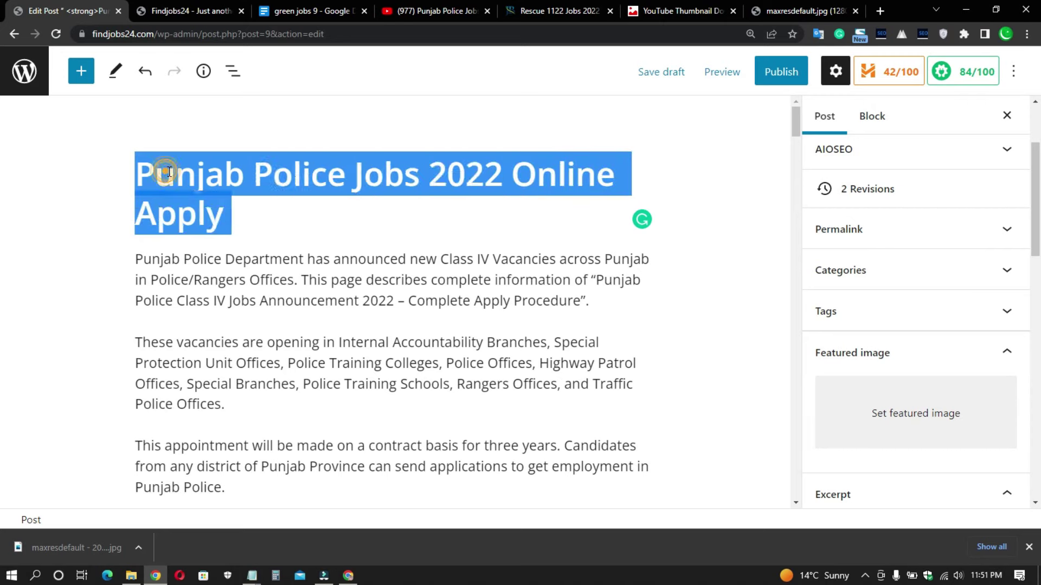
right_click(165, 171)
click(199, 218)
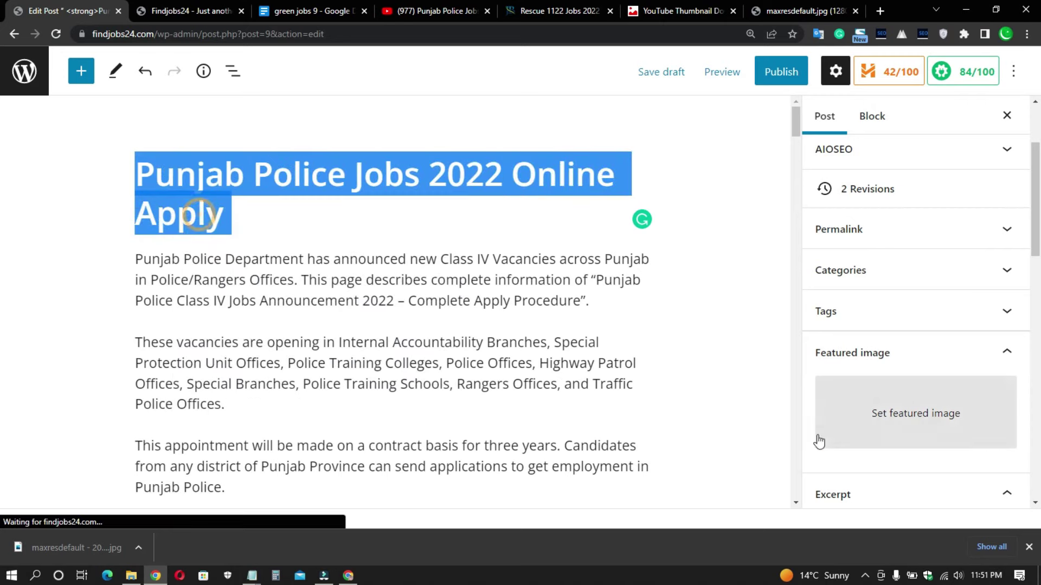
- Upload the downloaded thumbnail "maxresdefault - 2022-10-29T235104.136" to the media library for the post's featured image
click(885, 400)
click(68, 128)
click(544, 330)
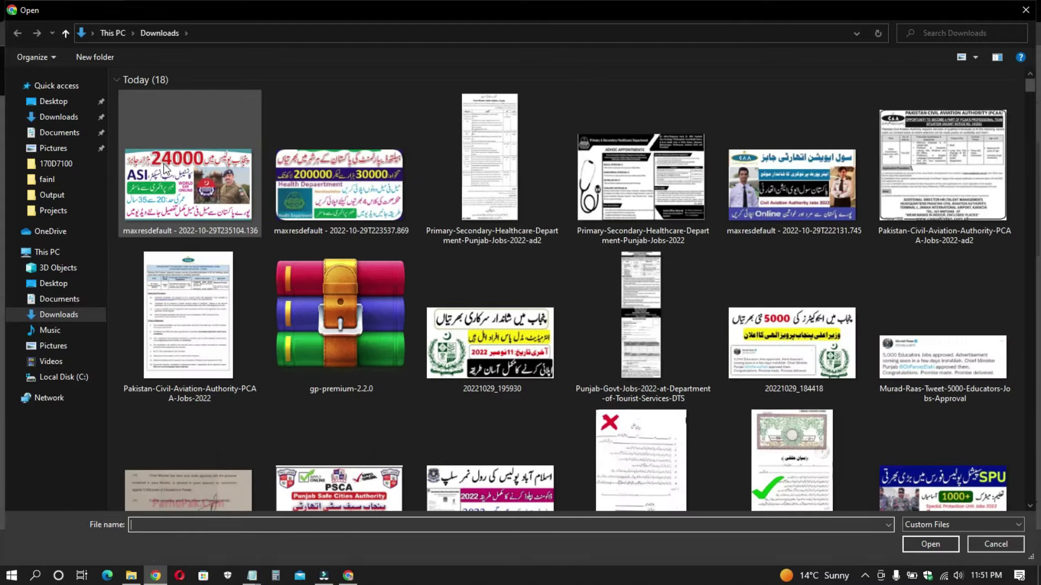
click(166, 169)
double_click(165, 169)
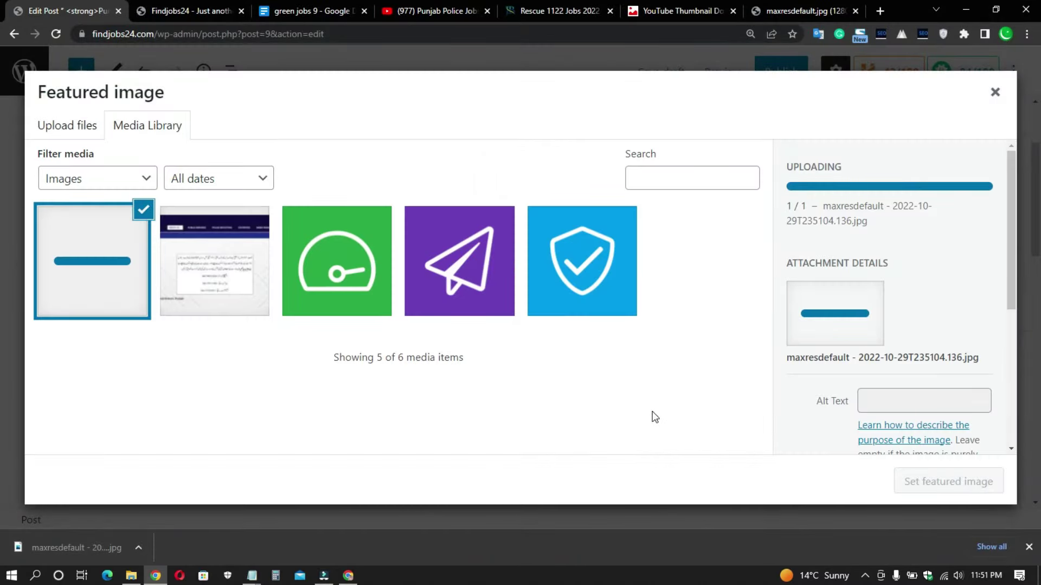
- Fill the image's alt text, title and description with "Punjab Police Jobs 2022 Online Apply" and set it as the featured image
click(884, 371)
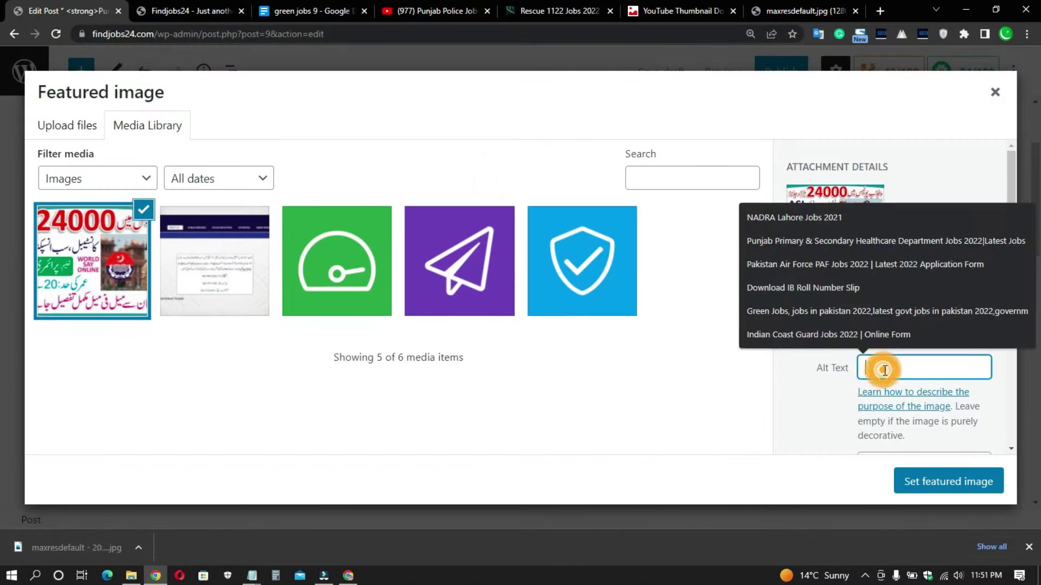
key(ctrl+v)
scroll(894, 369, down, 3)
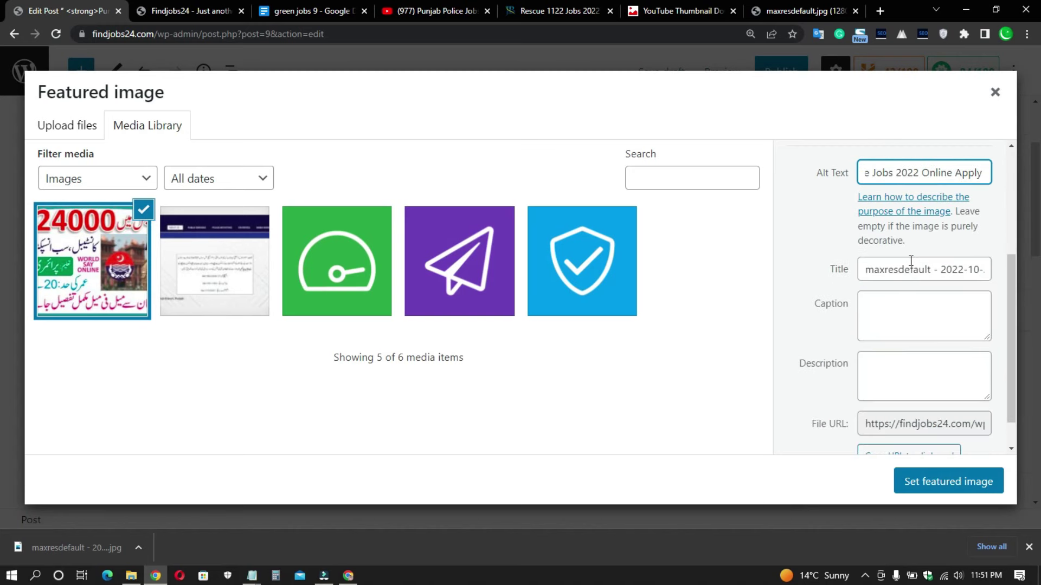
click(892, 267)
key(ctrl+a)
key(ctrl+v)
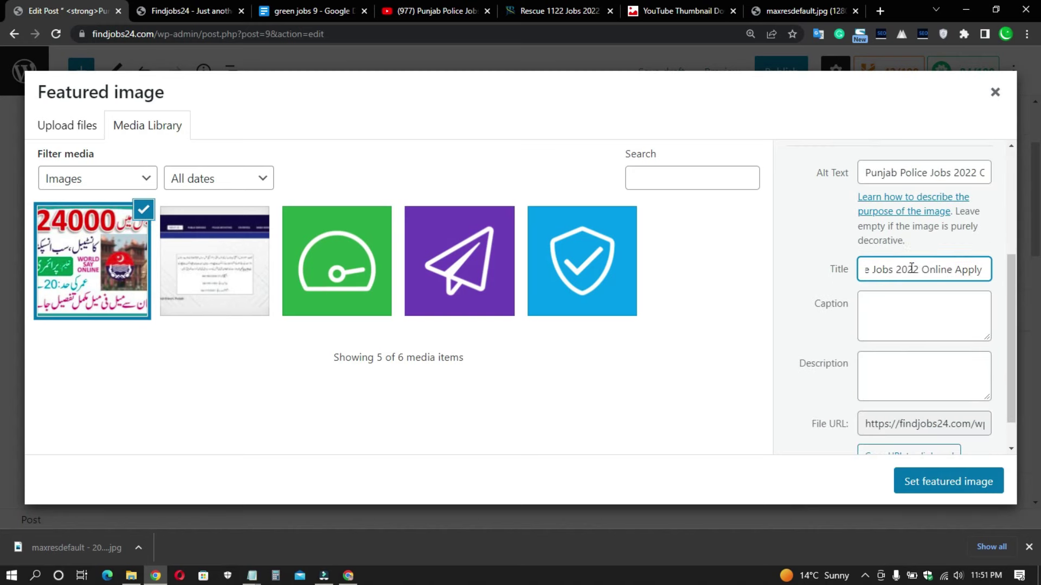
click(898, 357)
key(ctrl+v)
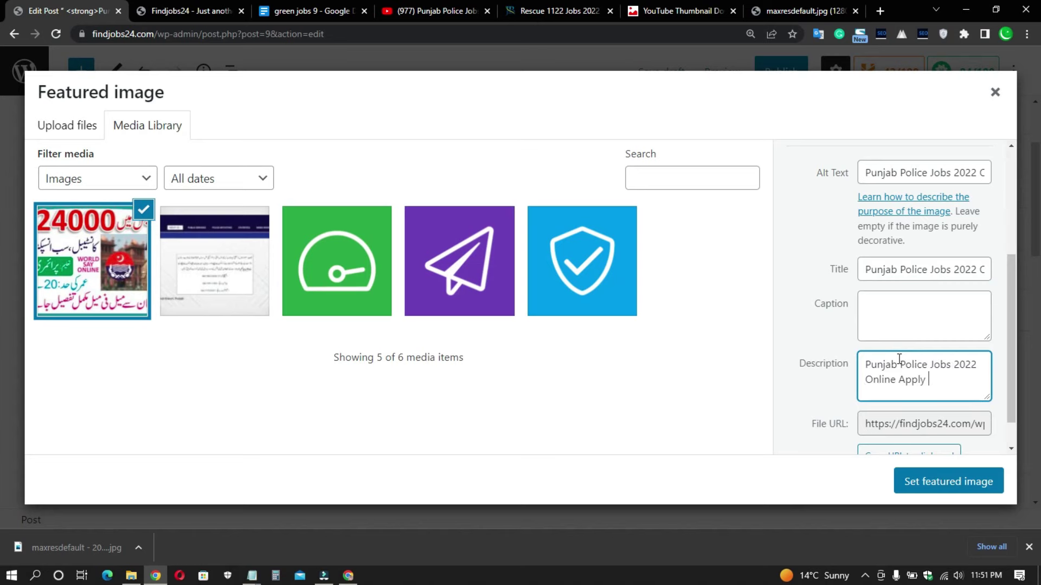
click(970, 483)
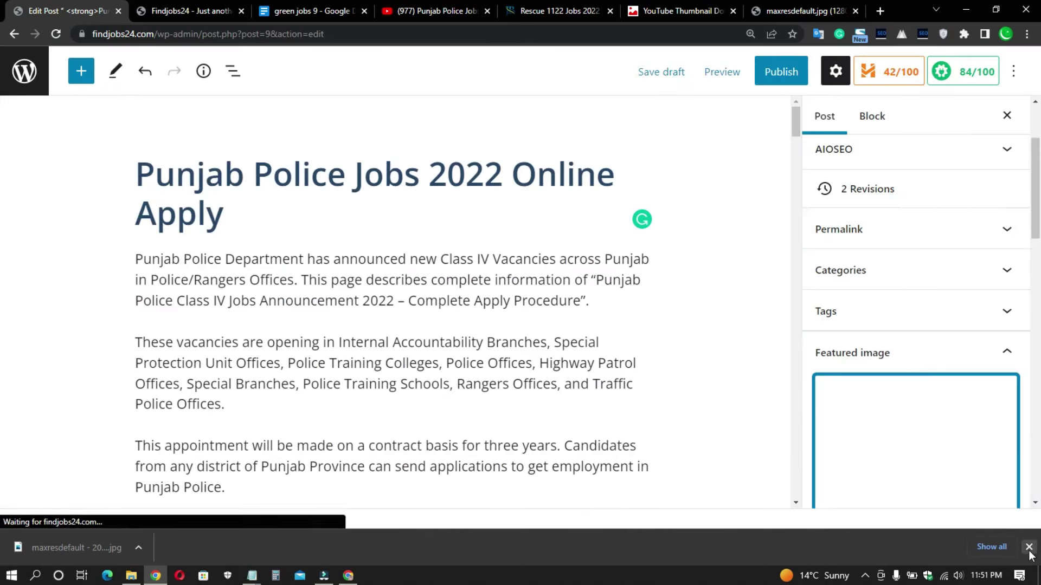
- Add a new post category named "Punjab Police" without a parent category
click(896, 269)
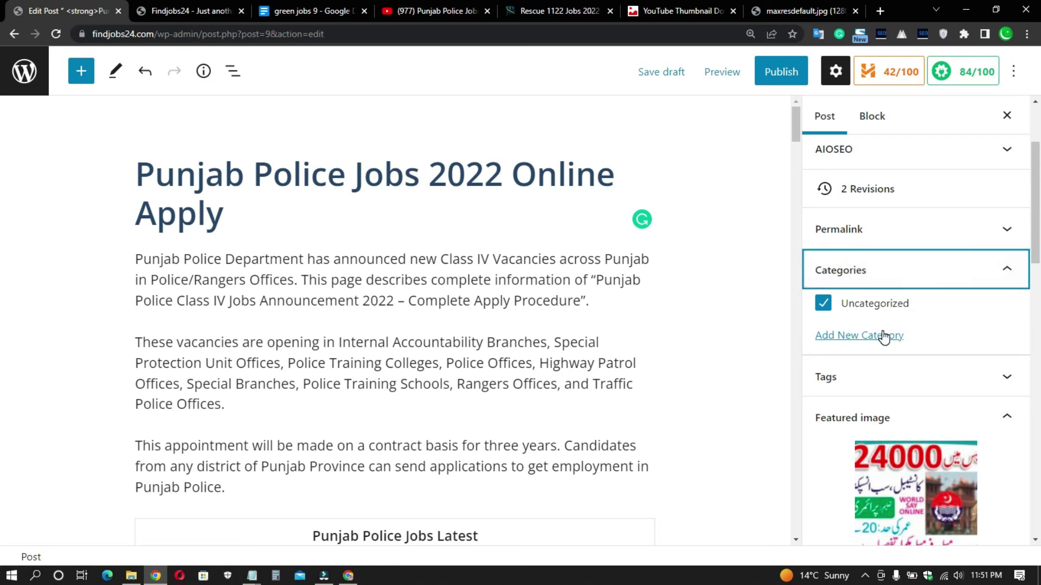
click(900, 335)
click(858, 374)
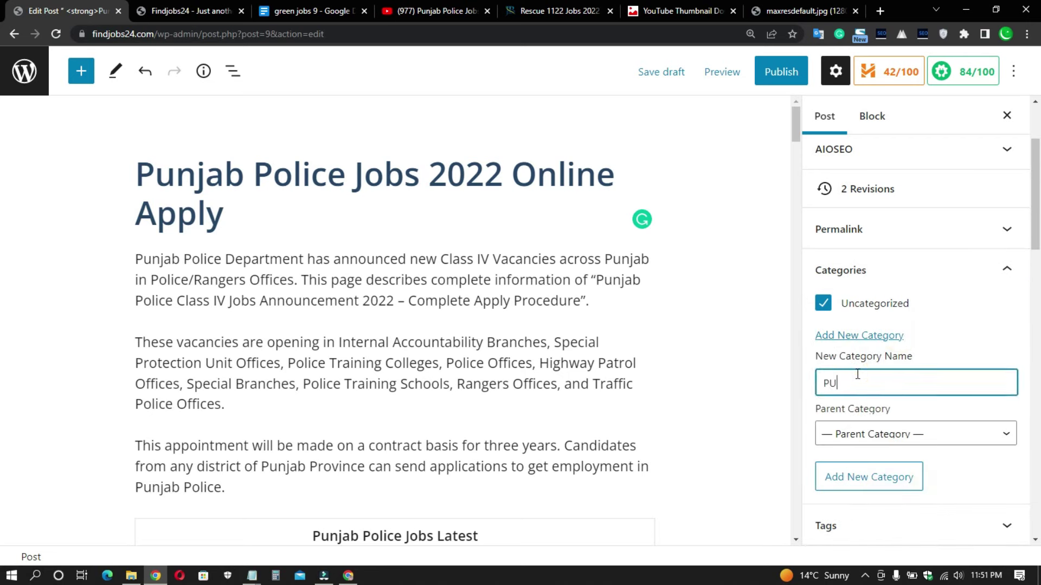
text(PUNJ)
key(BackSpace)
key(BackSpace)
key(BackSpace)
key(BackSpace)
text(Punjab Police)
click(860, 491)
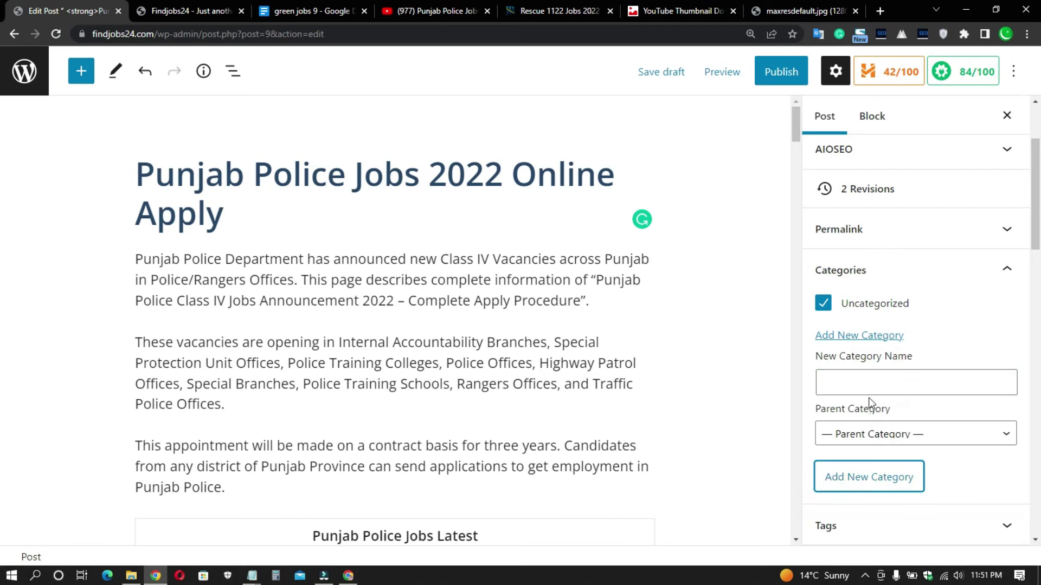
- Add "Matric" and "Punjab" as further new post categories, matching the education and location rows in the post's table
scroll(515, 369, down, 8)
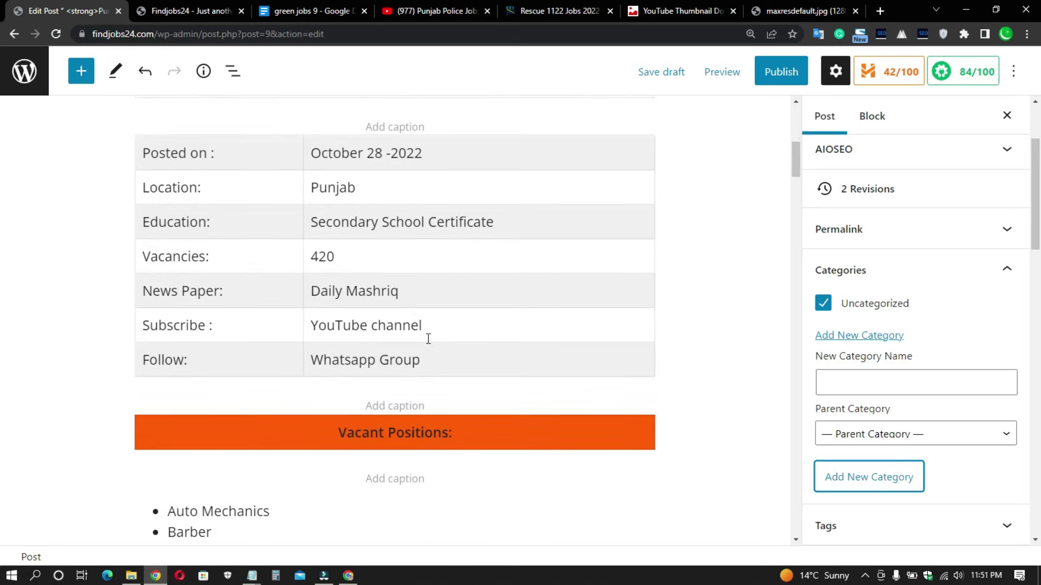
click(872, 384)
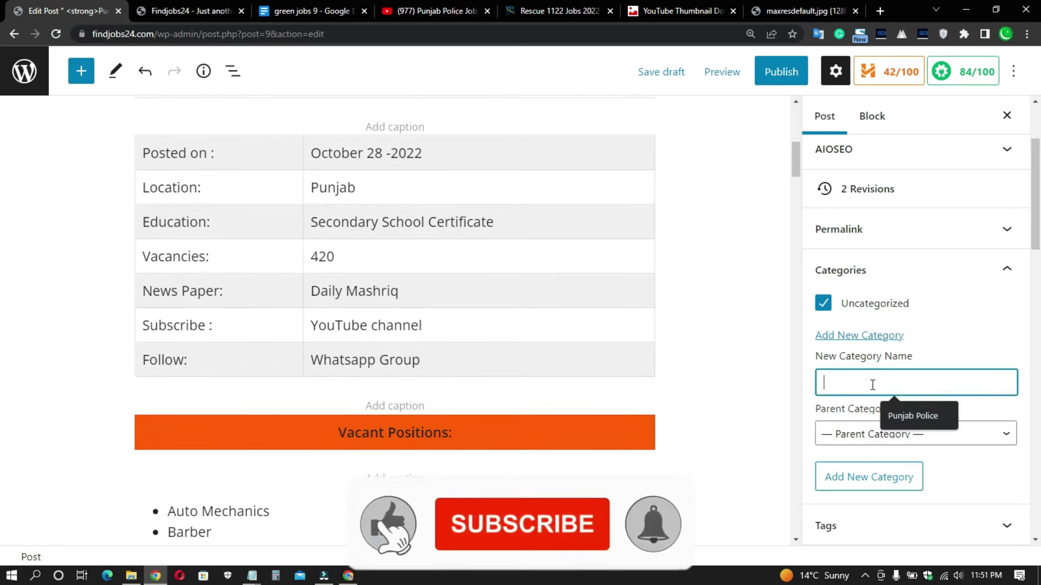
text(M)
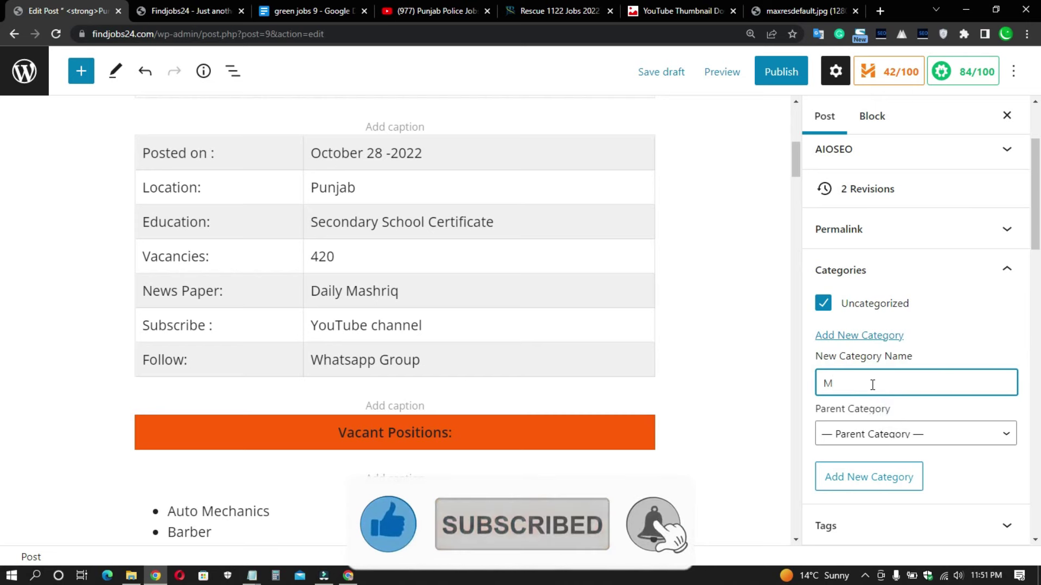
text(atric)
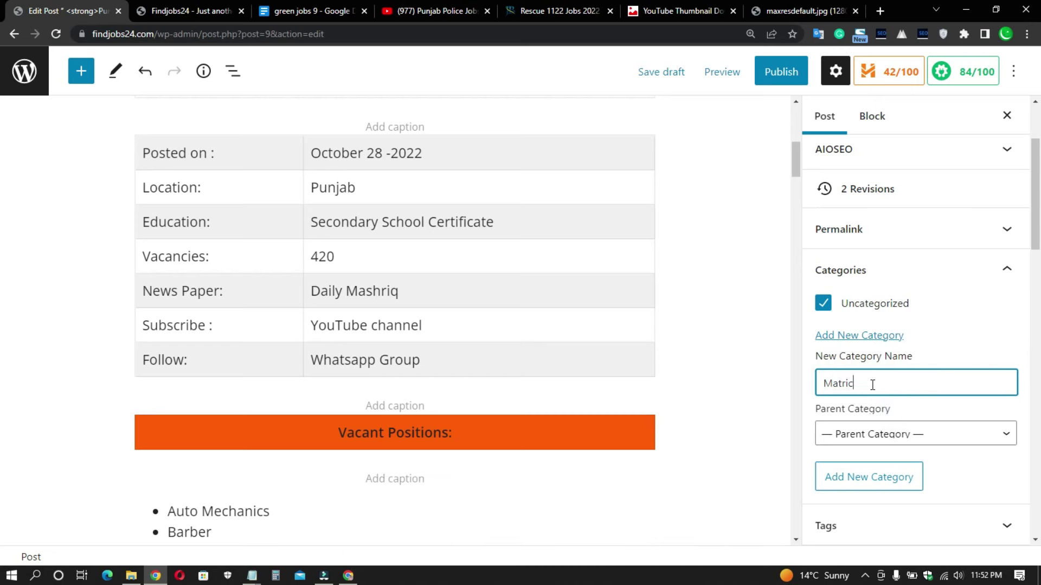
click(861, 475)
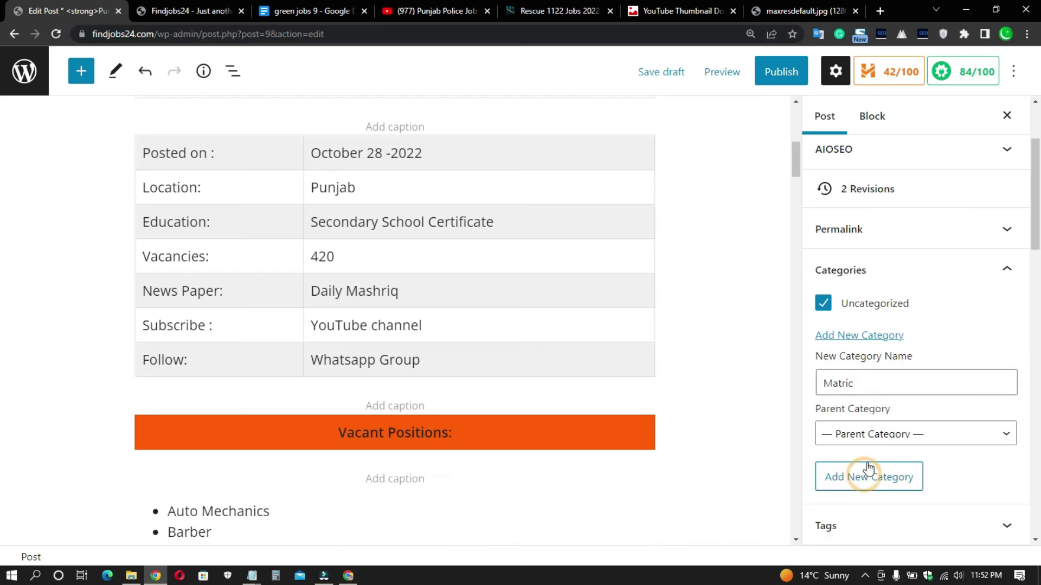
click(876, 379)
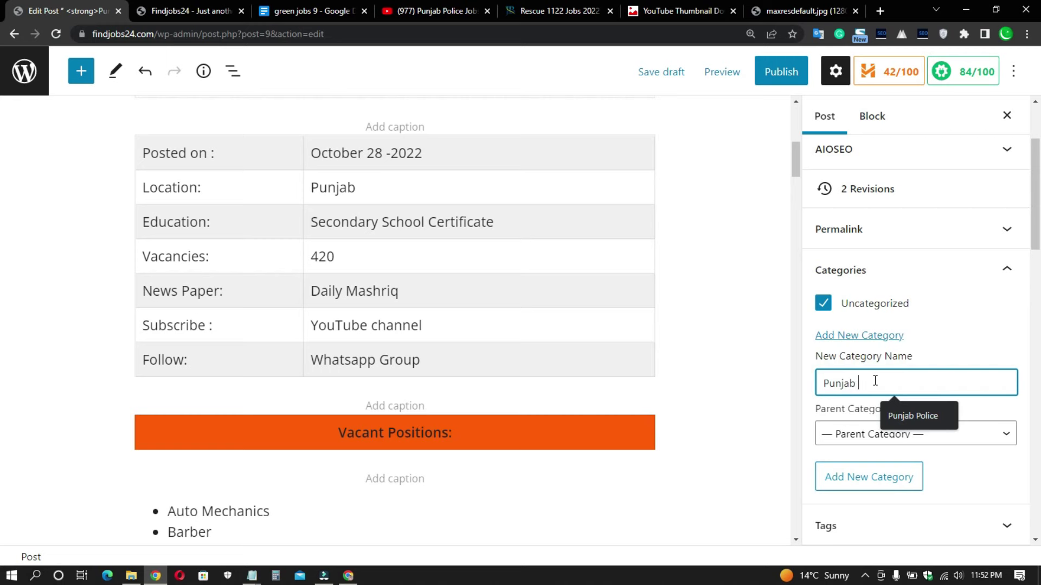
click(866, 477)
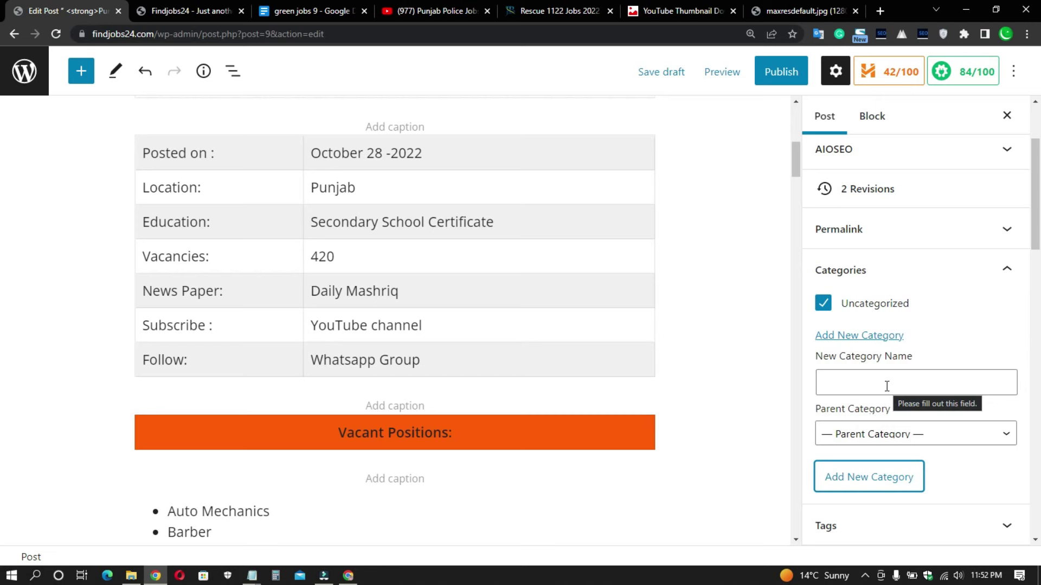
- Collapse the post's category settings and open its tag settings at the entry for a new tag
click(965, 270)
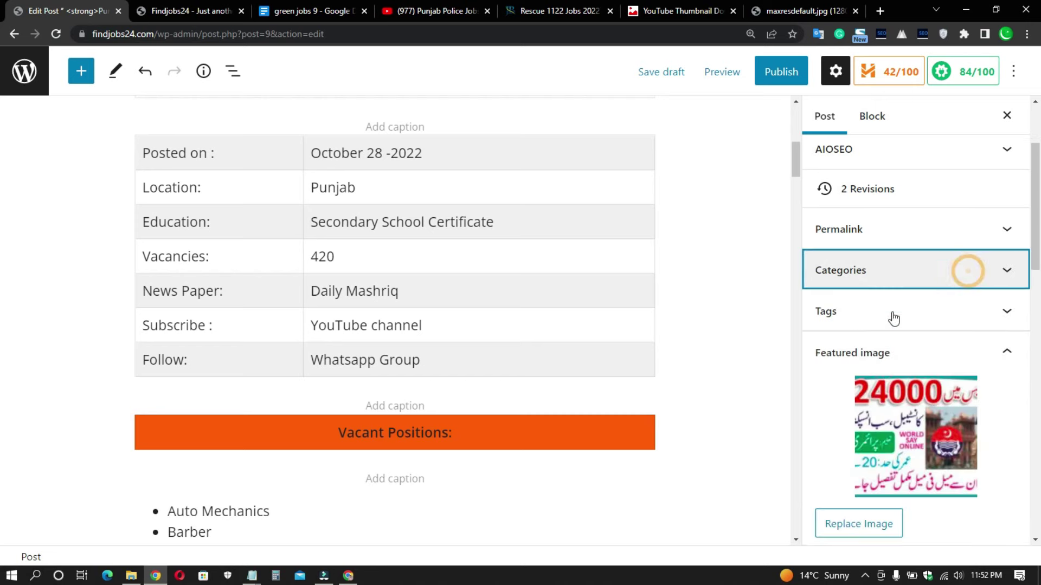
click(944, 313)
click(901, 369)
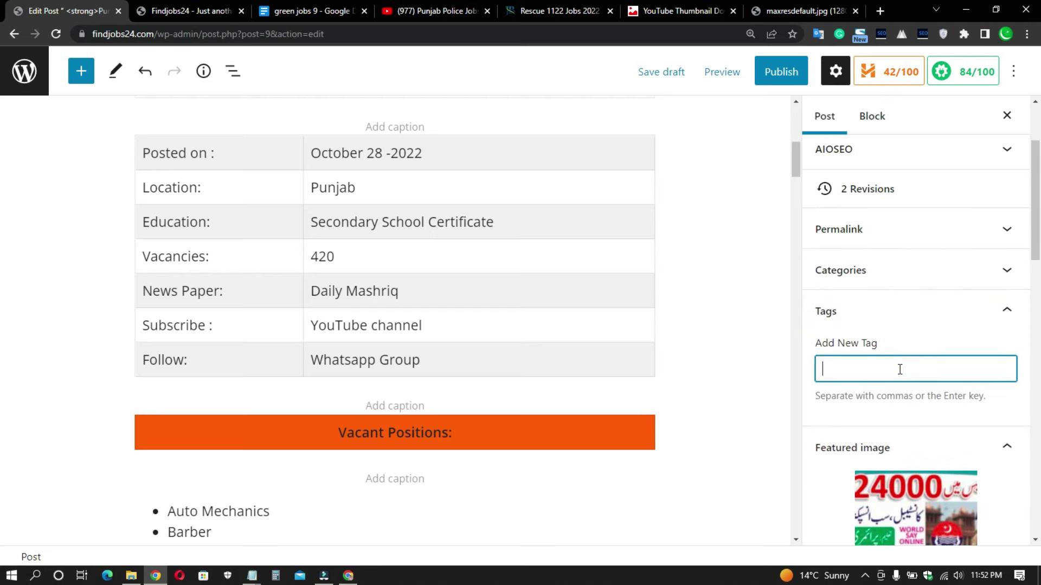
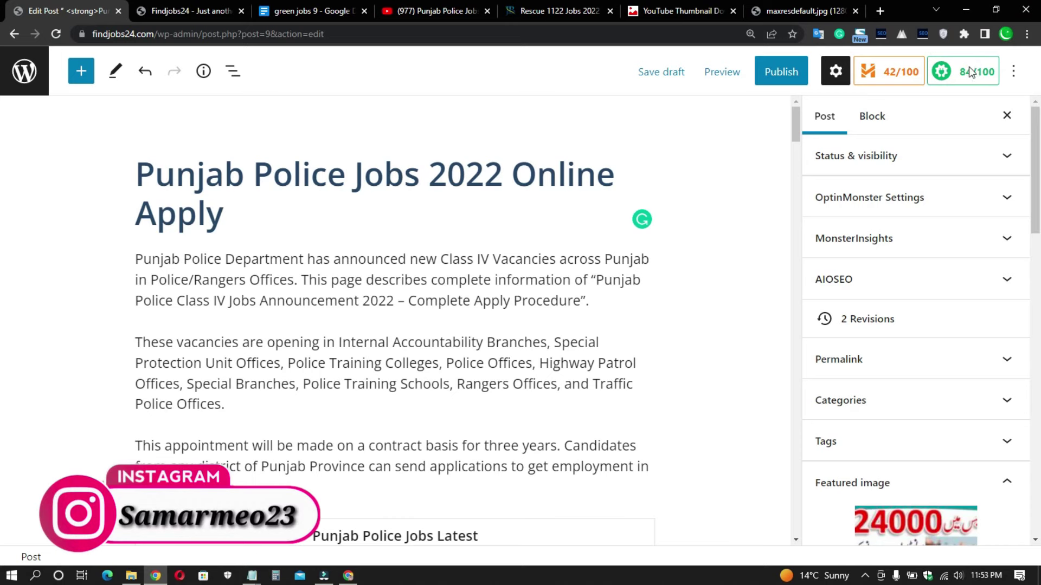
- Open the post's AIOSEO settings, examine the Schema section and return to the post content
click(970, 71)
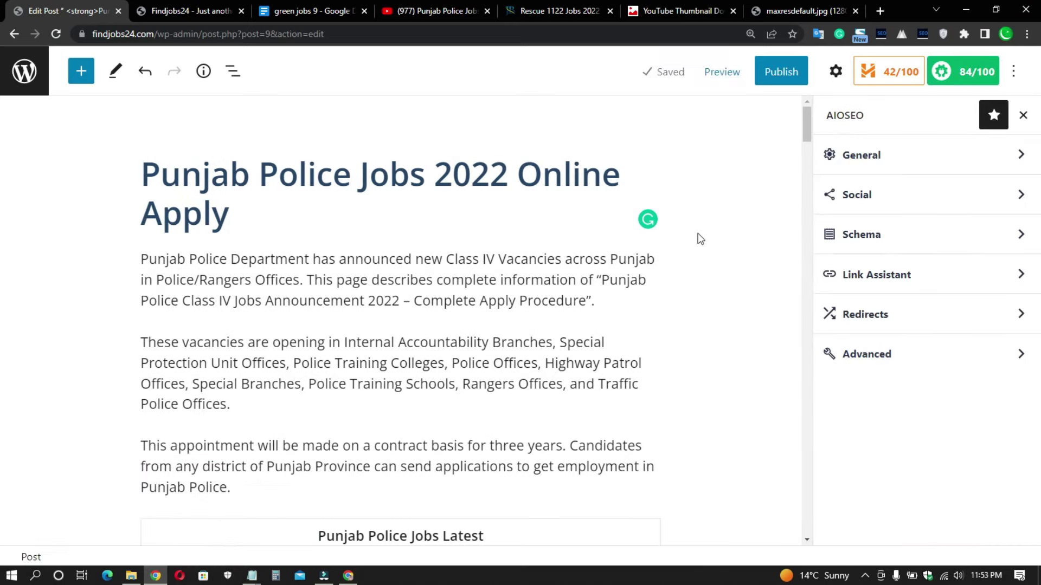
click(857, 244)
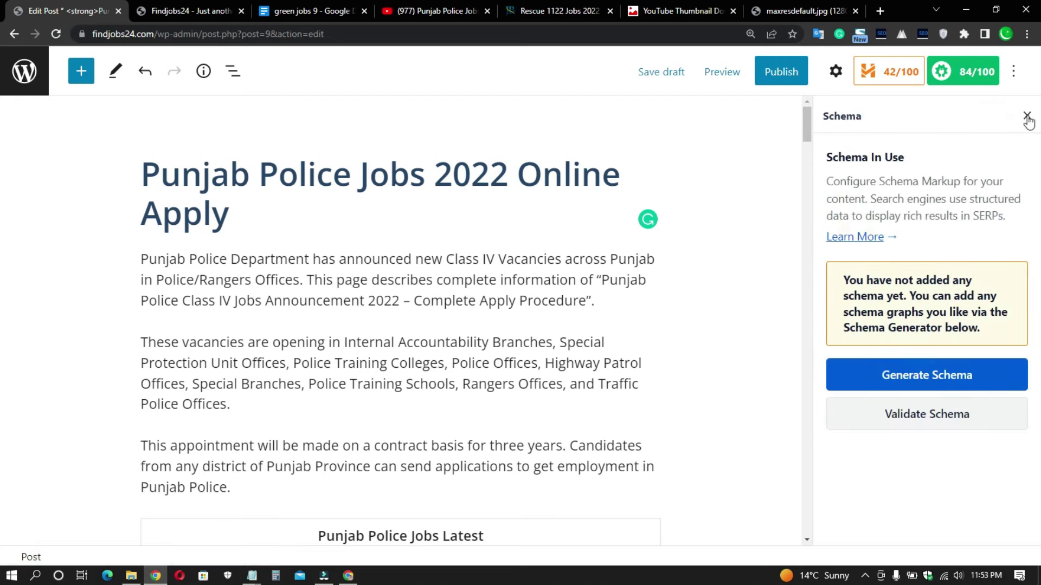
click(1027, 120)
click(716, 244)
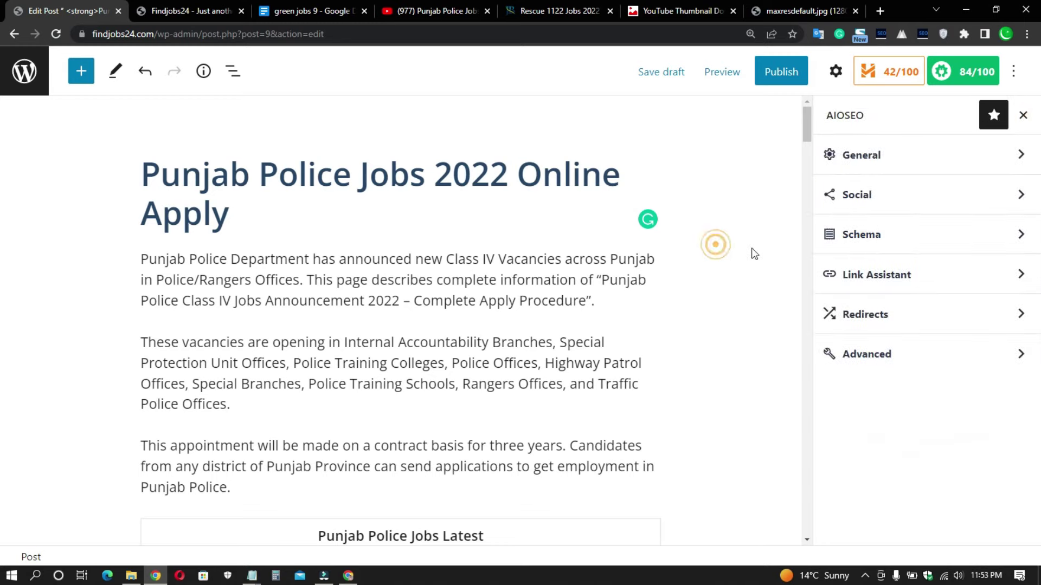
click(542, 273)
scroll(481, 255, down, 10)
scroll(494, 255, up, 10)
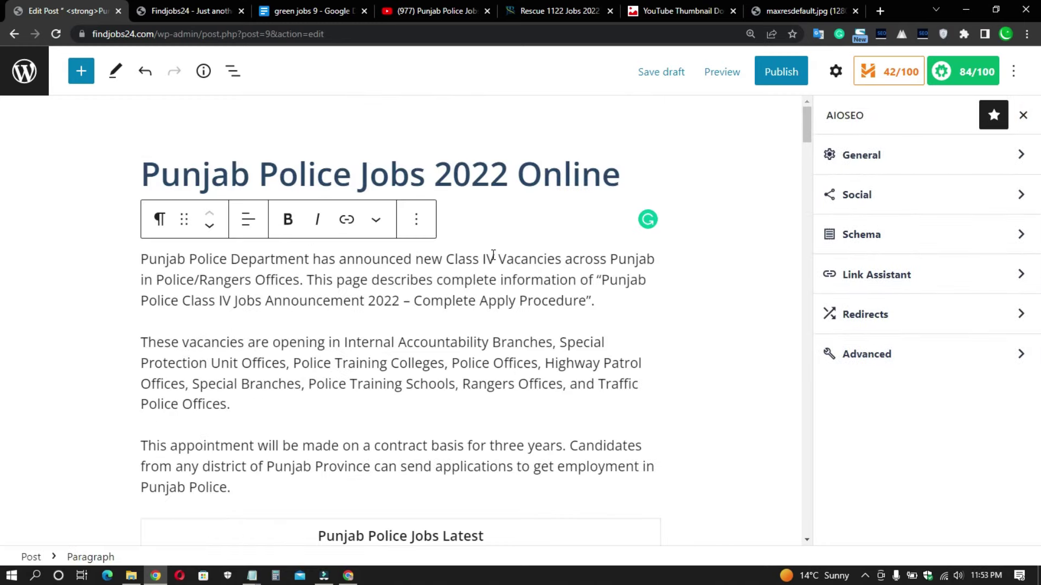
- Publish the Punjab Police post immediately with public visibility and open its live page
click(776, 80)
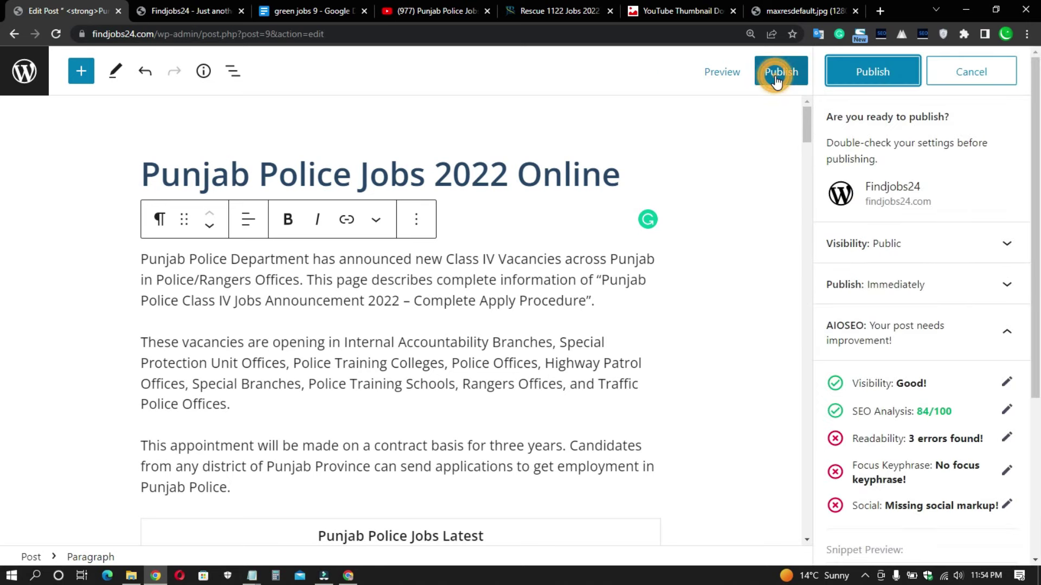
click(849, 77)
scroll(609, 241, down, 5)
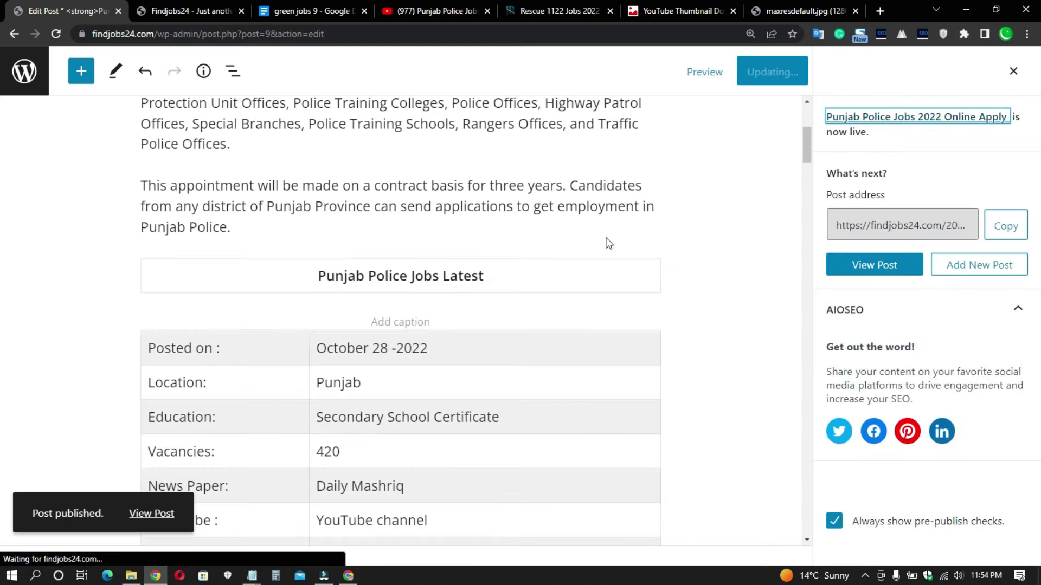
scroll(608, 241, up, 5)
click(159, 513)
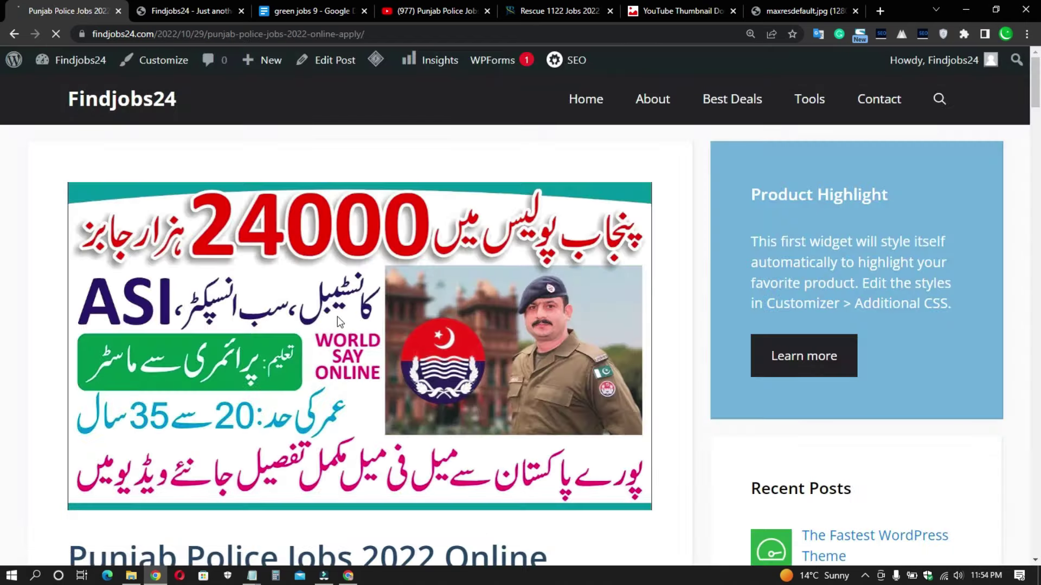
- Review the published post from its featured image, title and byline down to the job criteria and advertisement image
scroll(224, 260, down, 3)
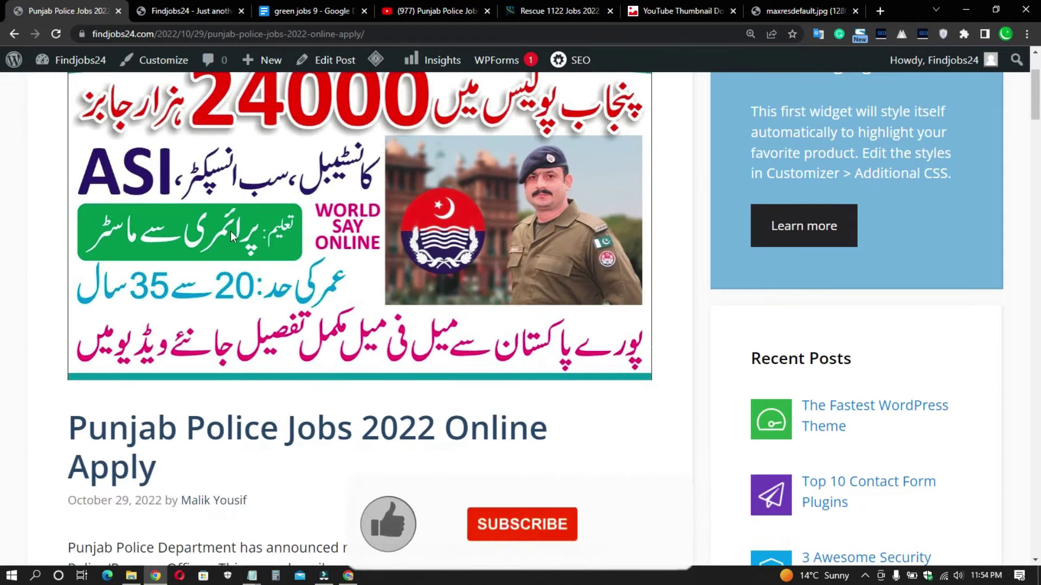
scroll(233, 235, up, 3)
scroll(124, 242, down, 5)
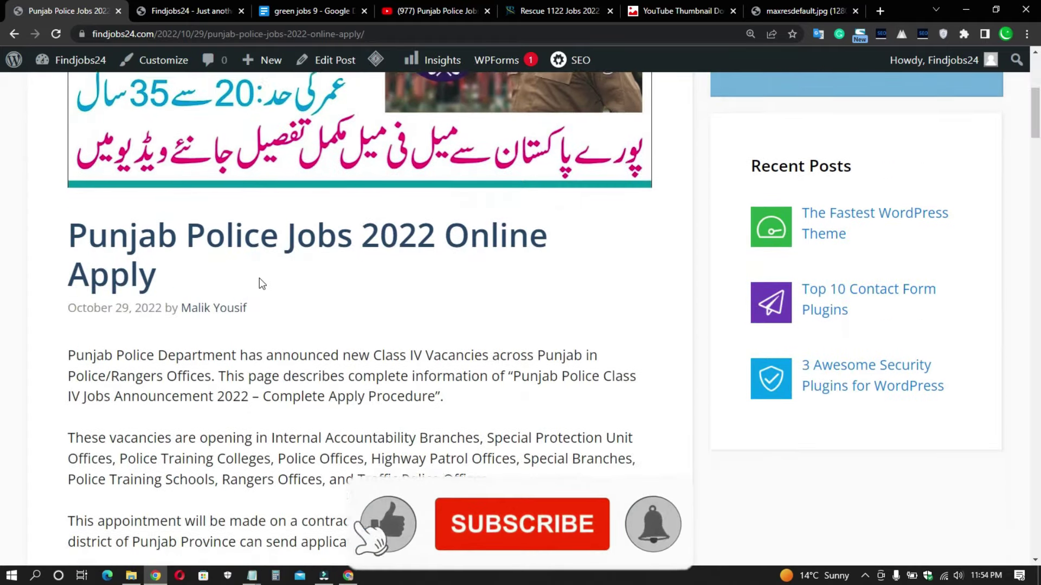
scroll(124, 242, up, 1)
scroll(123, 242, down, 1)
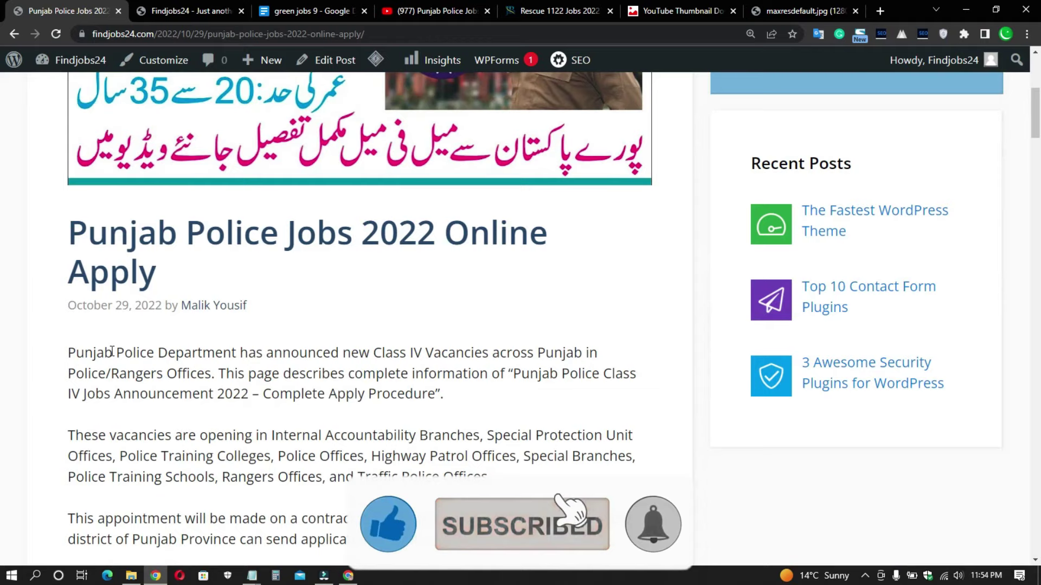
triple_click(108, 233)
click(233, 427)
drag(68, 305, 271, 319)
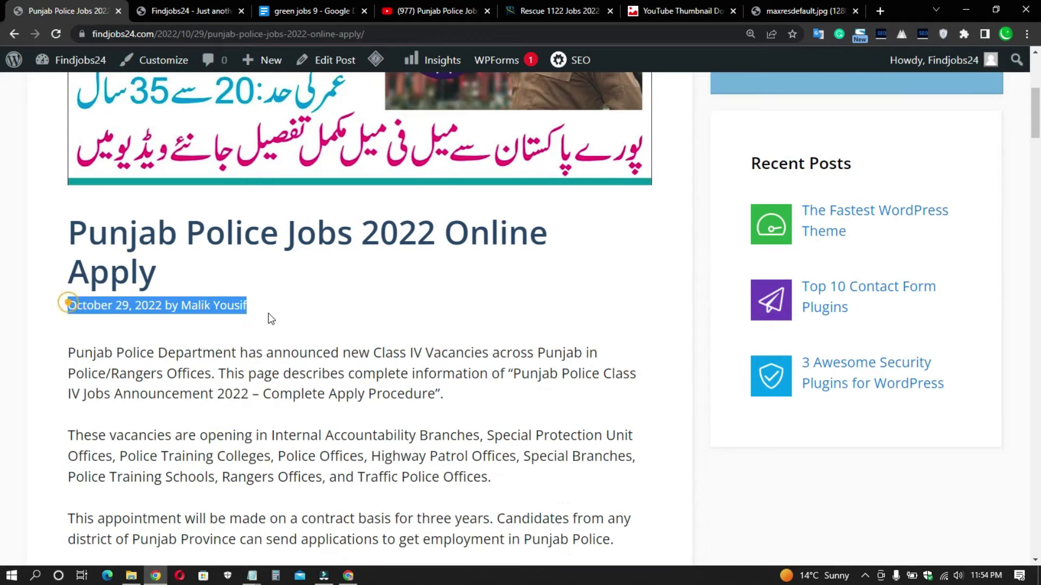
click(436, 379)
scroll(426, 356, down, 8)
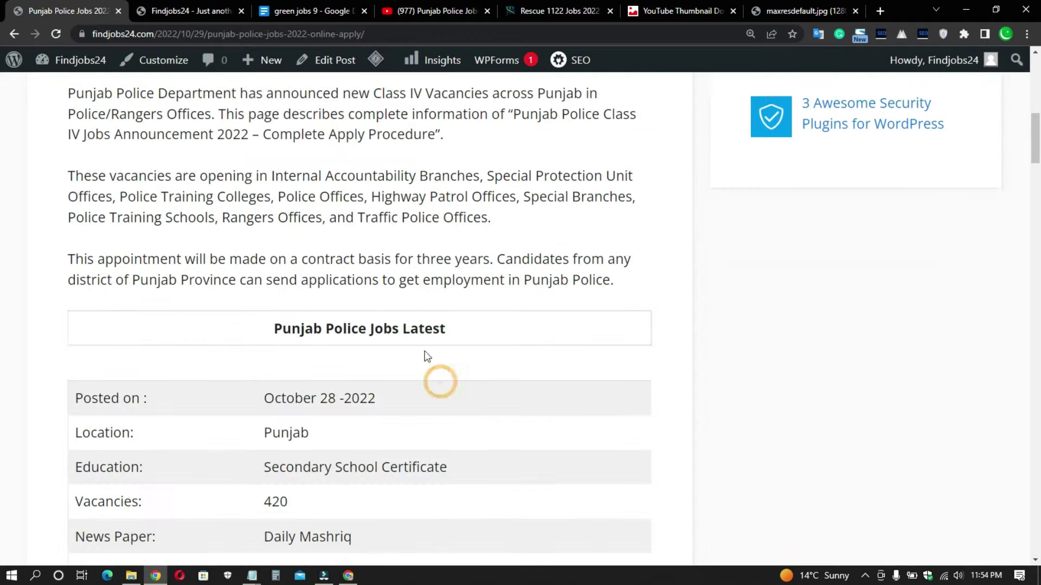
scroll(291, 257, down, 20)
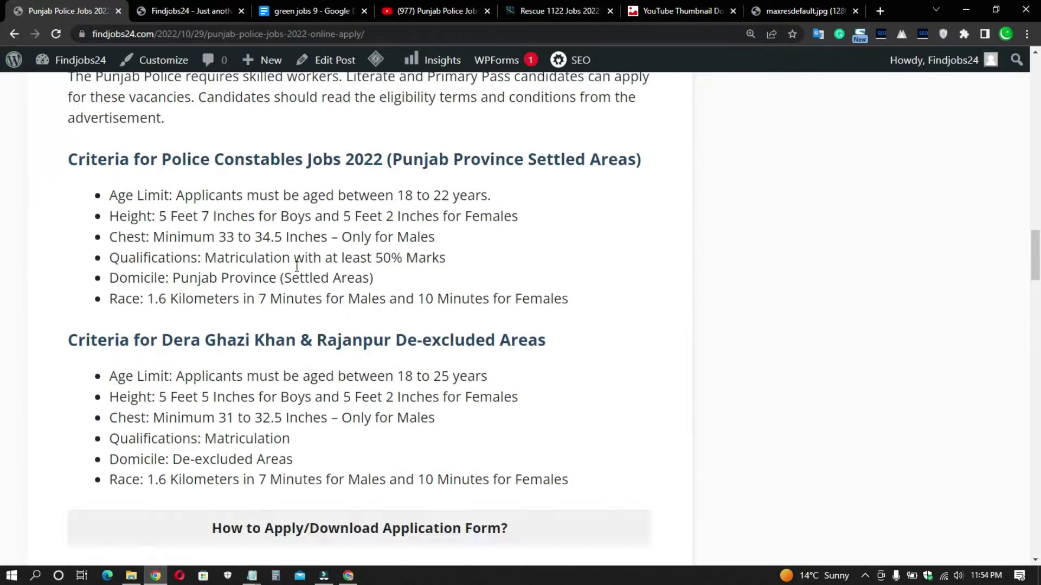
scroll(297, 271, down, 20)
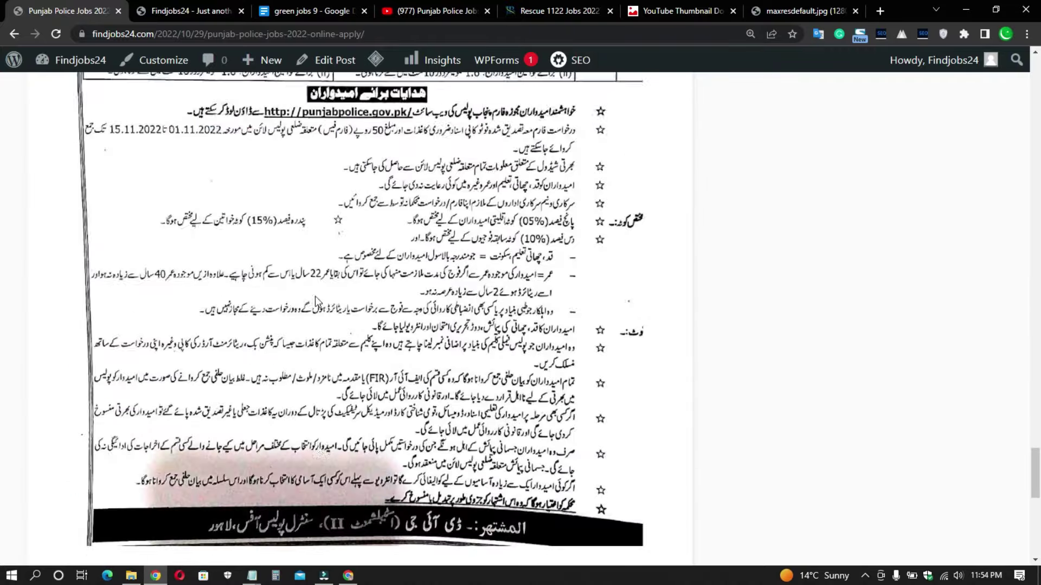
scroll(325, 301, up, 20)
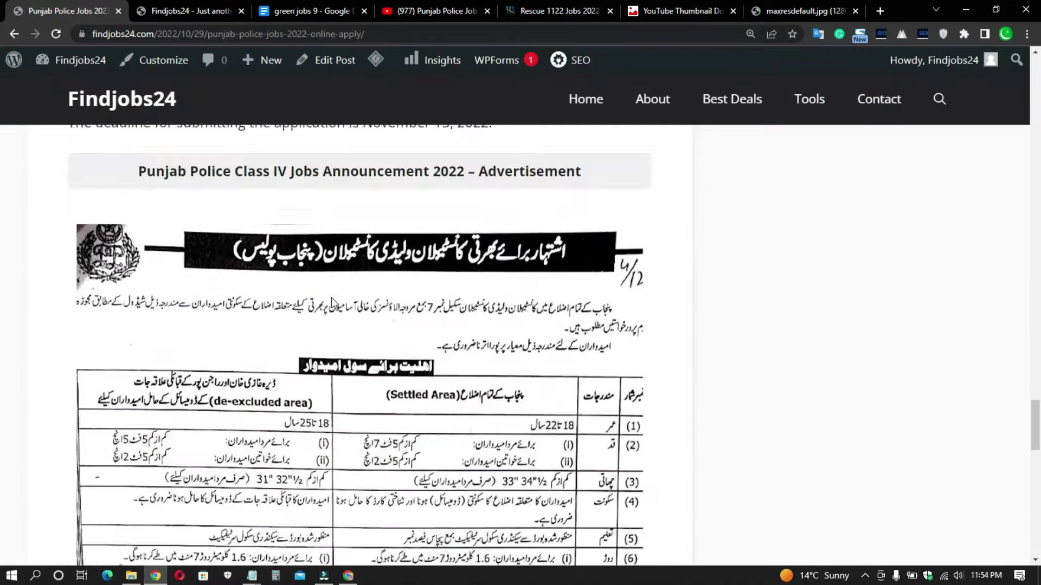
scroll(330, 297, up, 20)
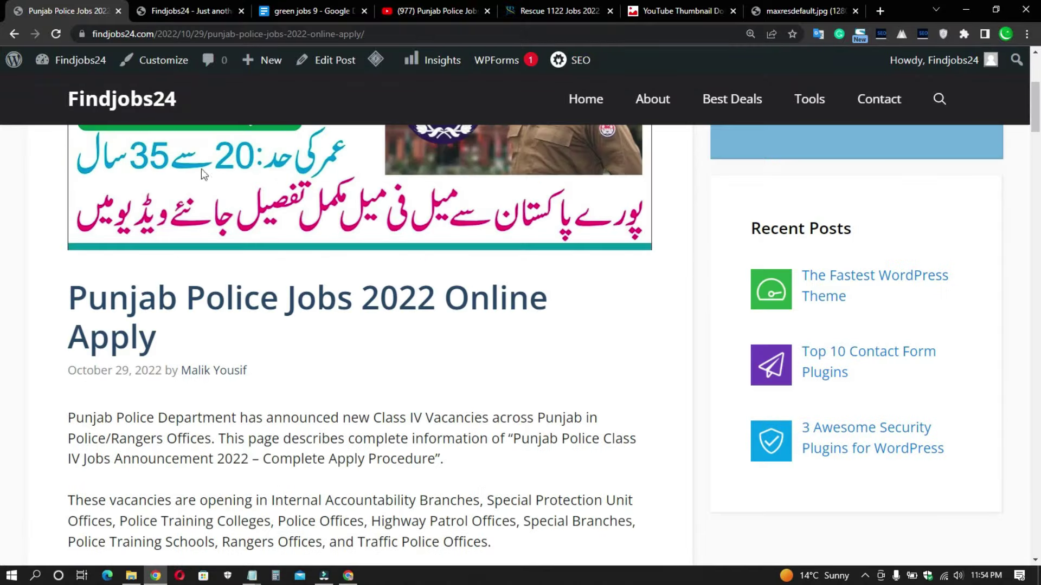
- Go back from the live post to the editor and view the Findjobs24 home page for the new post's listing
click(15, 33)
click(176, 16)
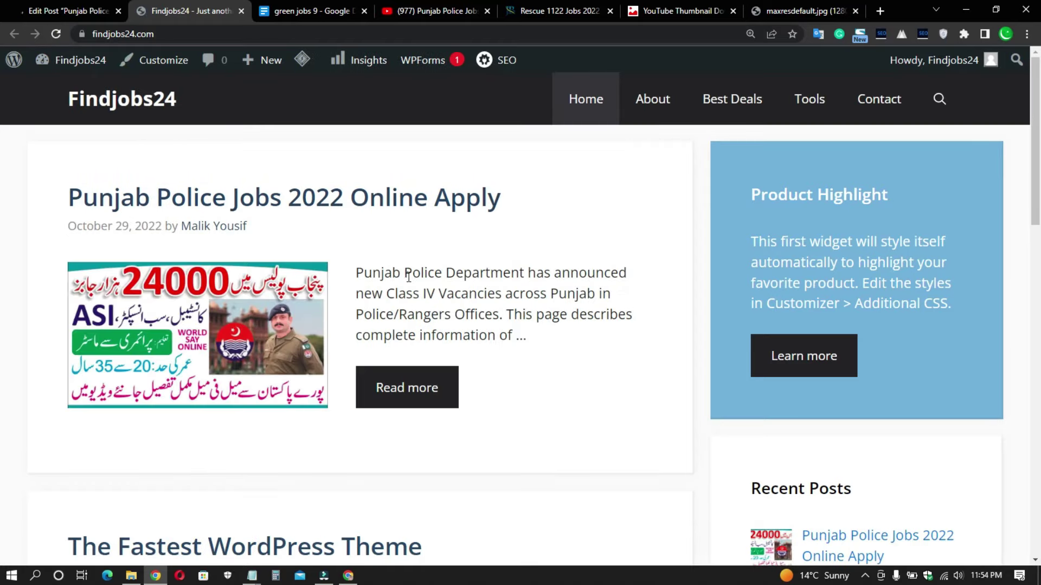
- Examine the Punjab Police Jobs 2022 listing's title and excerpt and the posts below it on the Findjobs24 home page
drag(56, 197, 571, 220)
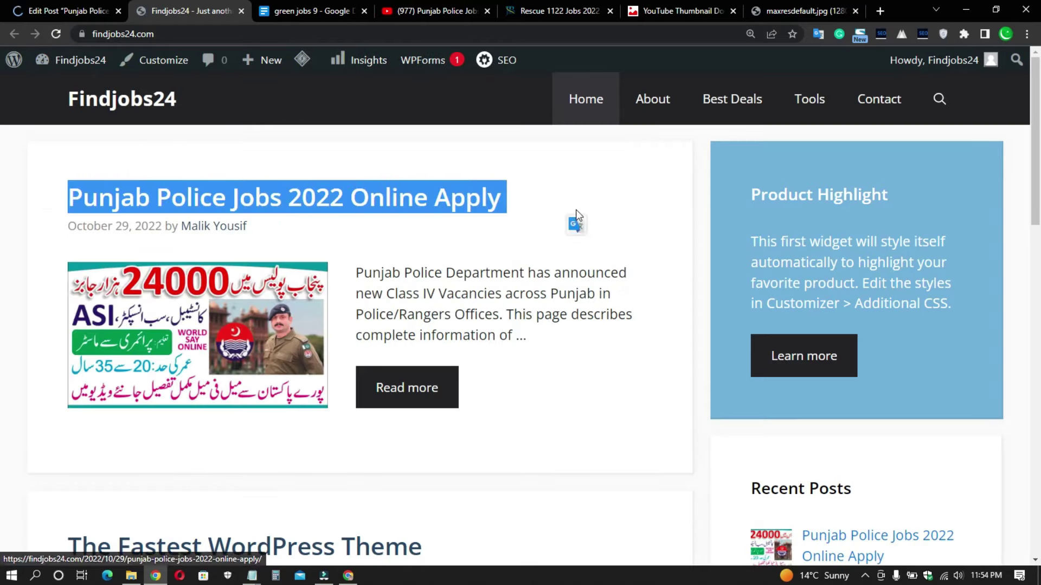
click(579, 204)
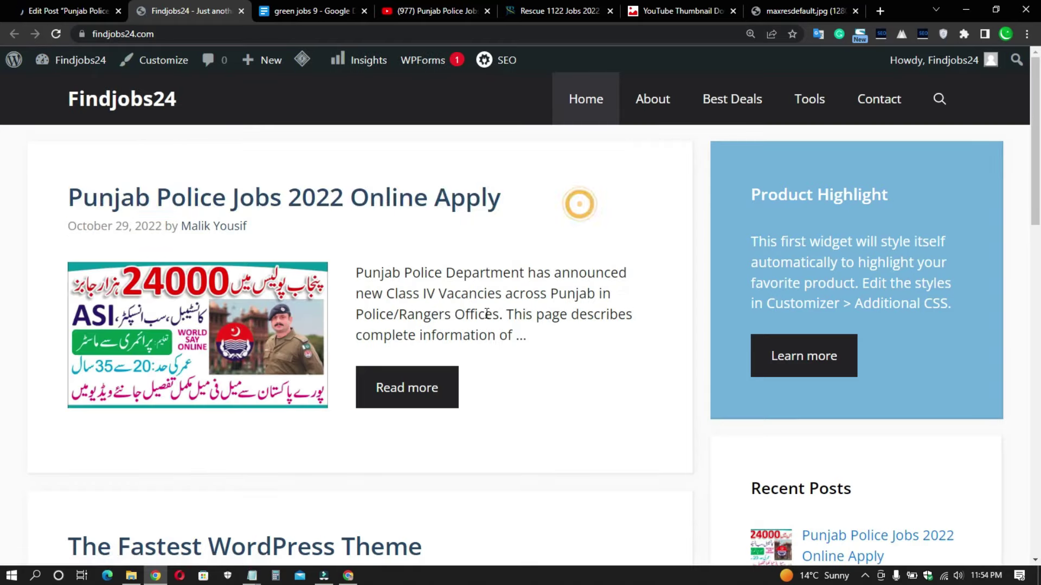
double_click(404, 292)
scroll(401, 380, down, 7)
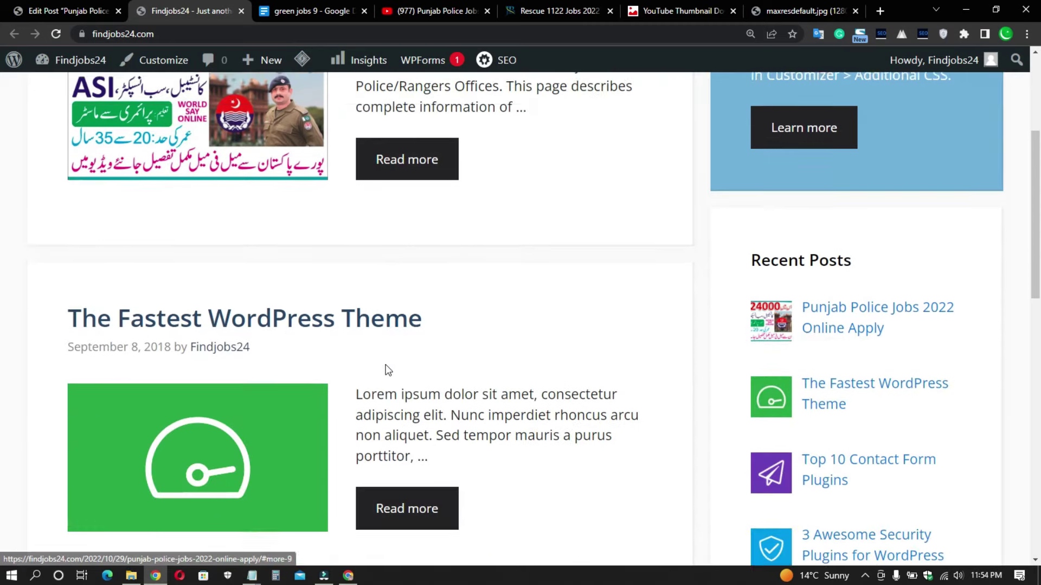
scroll(418, 360, up, 4)
scroll(489, 280, up, 3)
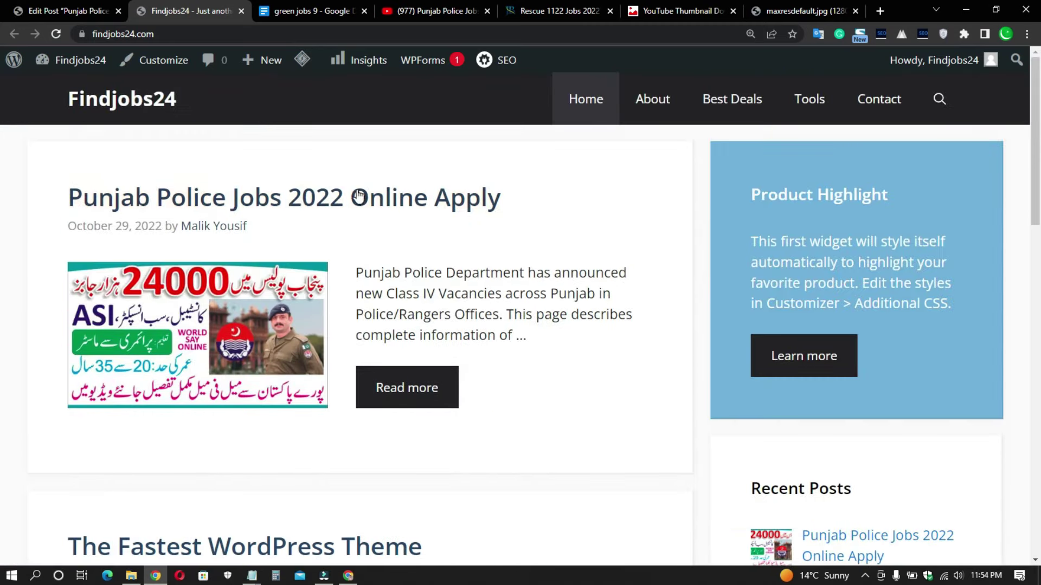
scroll(390, 336, down, 13)
scroll(391, 333, up, 10)
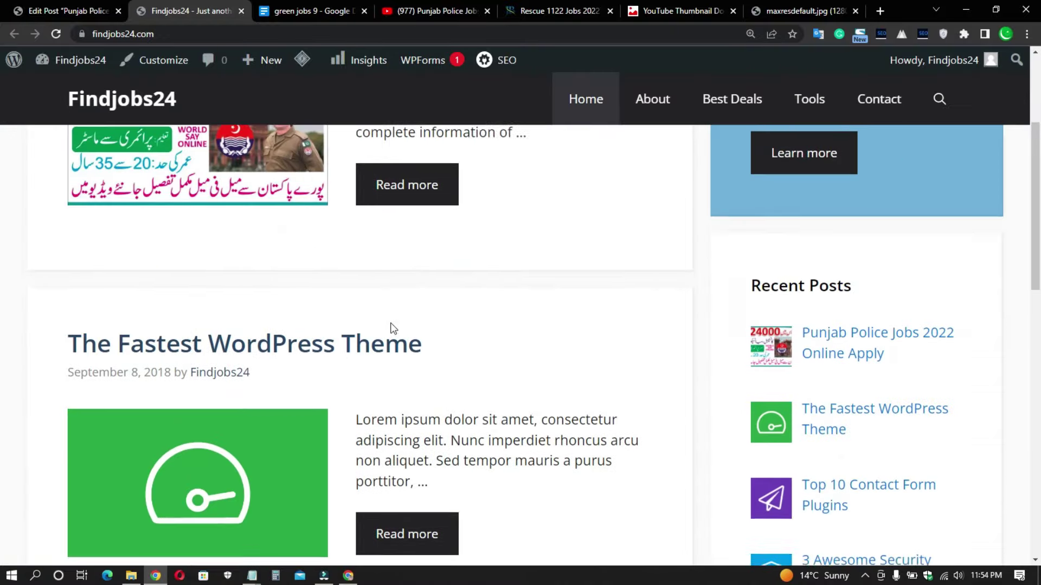
scroll(393, 328, up, 3)
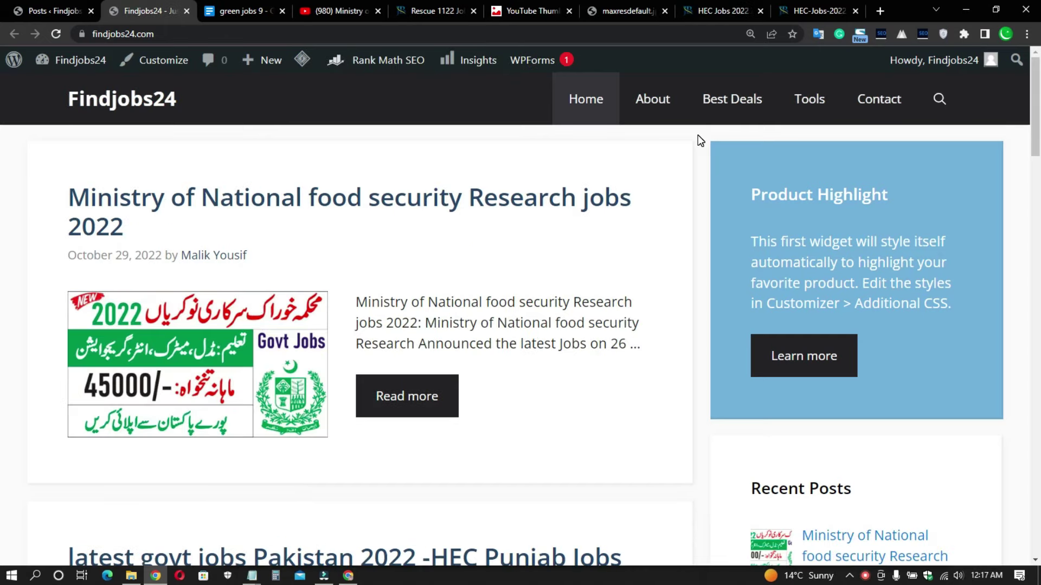
- Browse the home page's job posts, review the full Ministry of National food security Research jobs 2022 post and return to the home page
scroll(488, 228, down, 15)
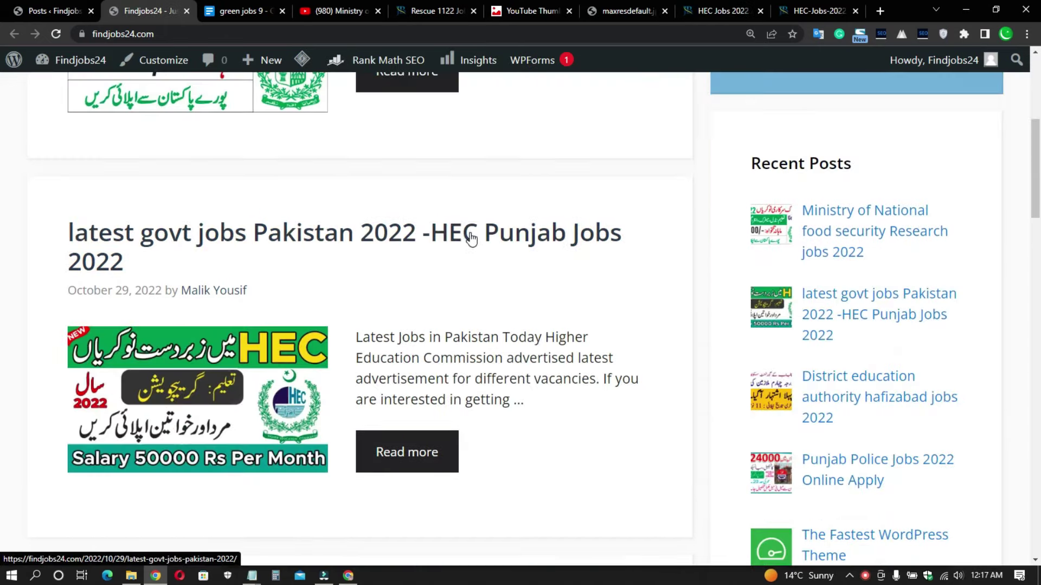
scroll(412, 266, down, 5)
scroll(392, 266, up, 15)
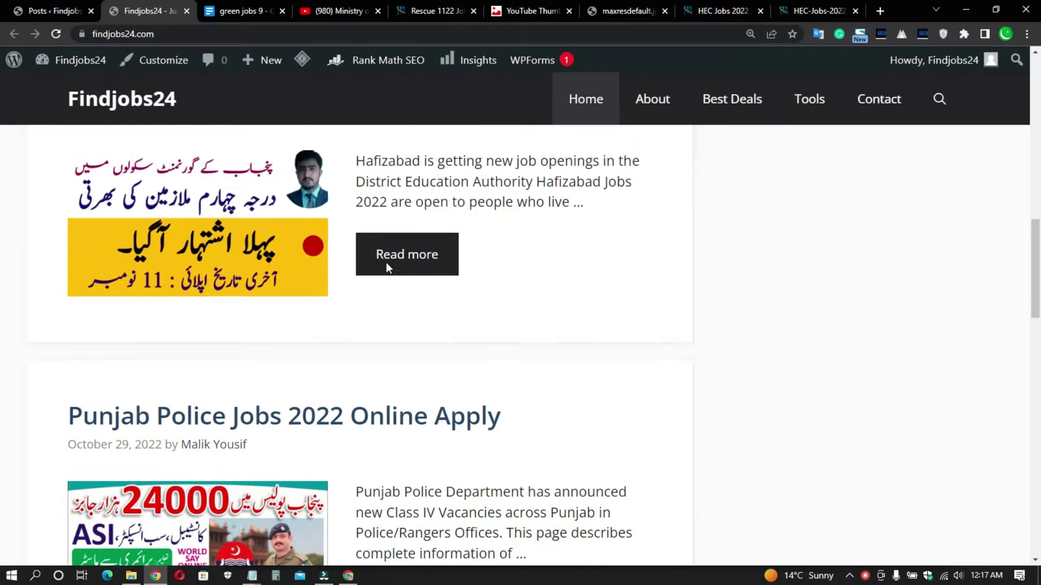
click(418, 400)
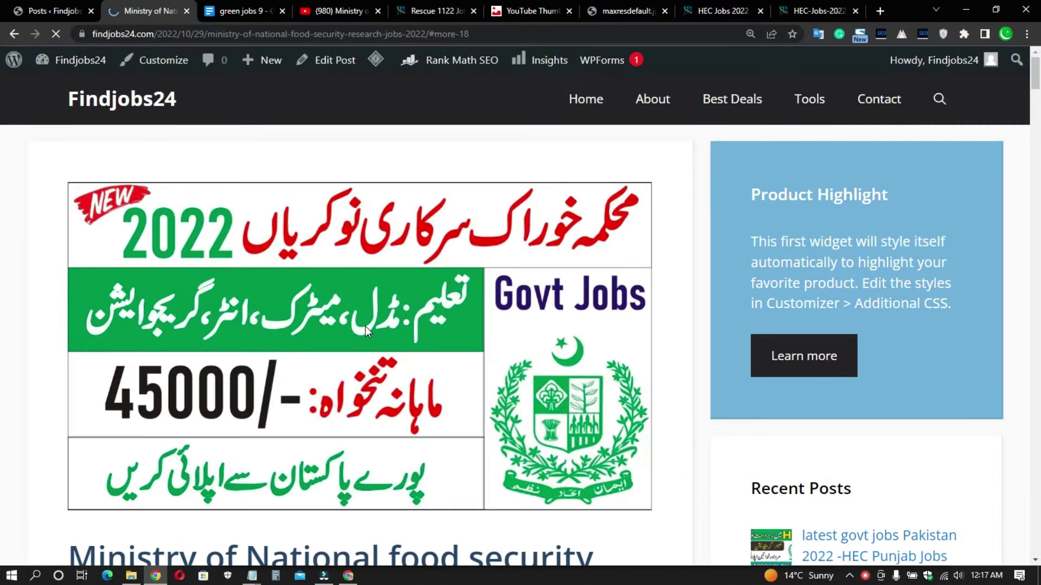
scroll(363, 325, down, 15)
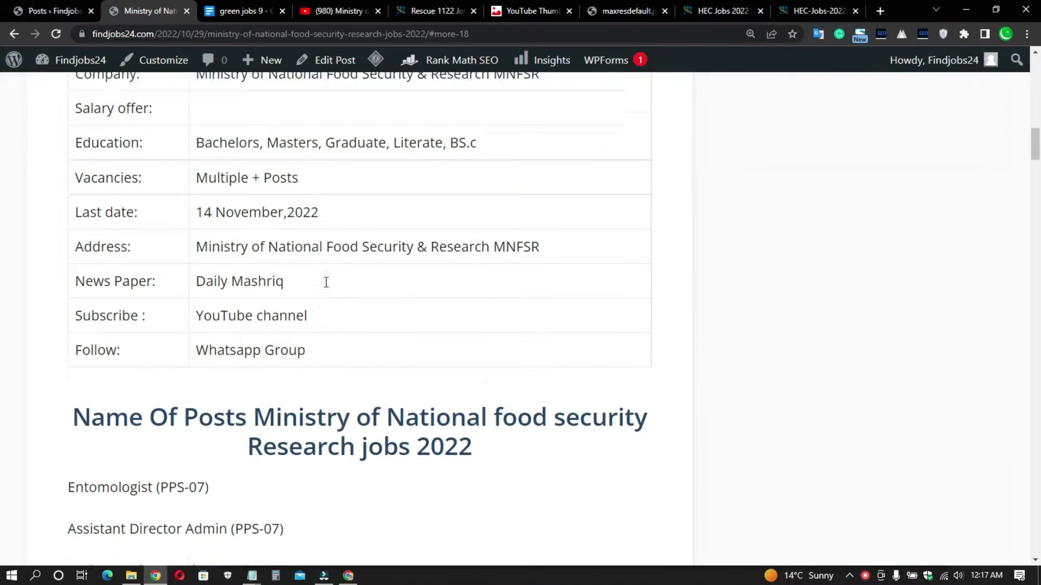
scroll(326, 282, down, 20)
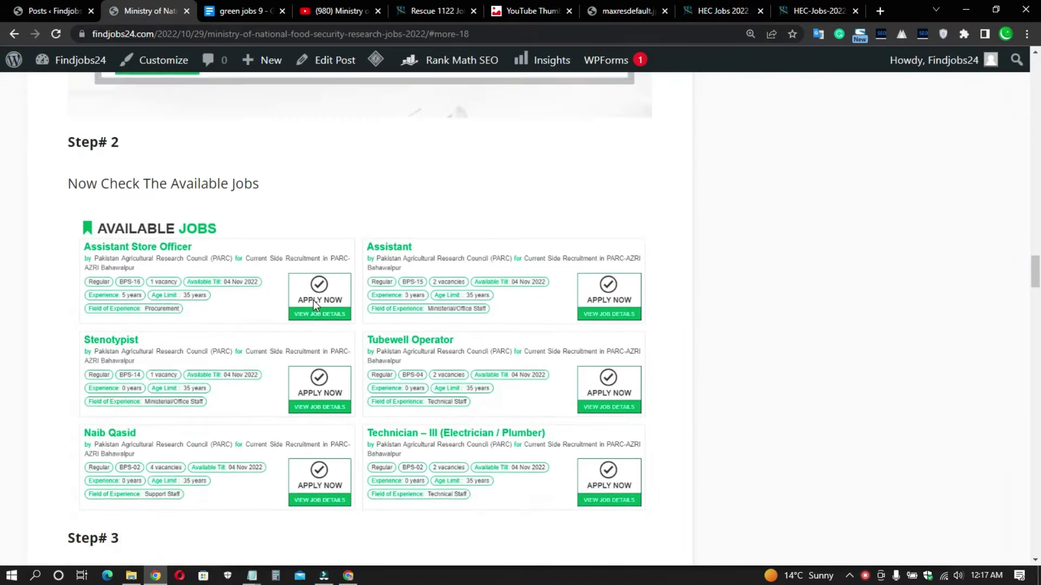
scroll(317, 305, up, 20)
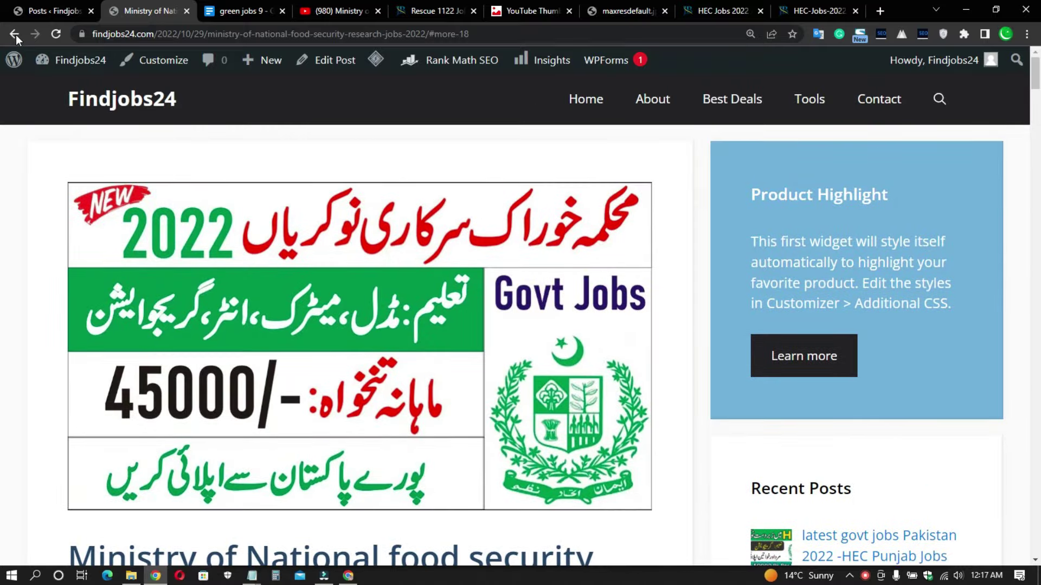
click(15, 34)
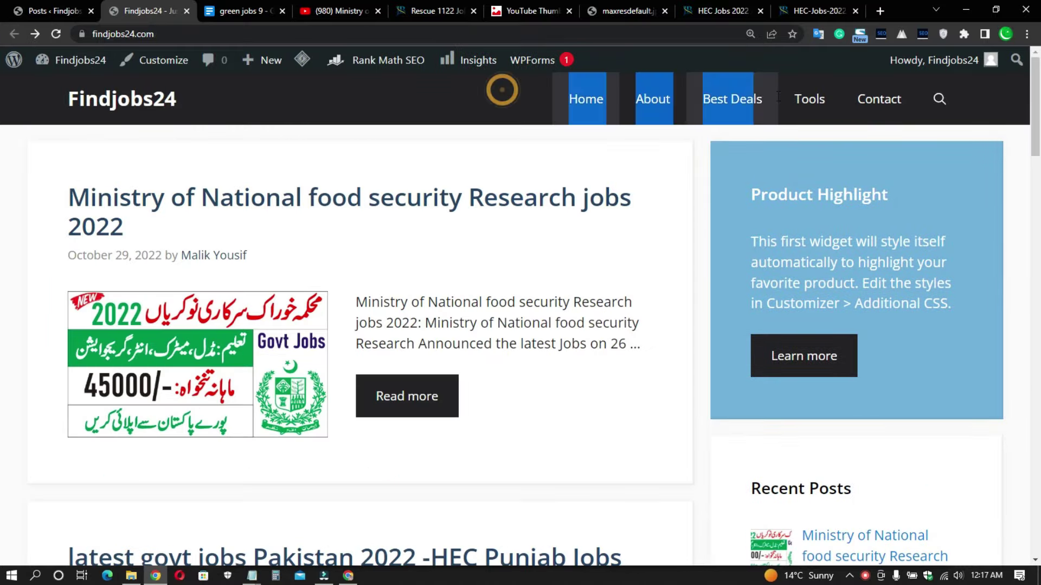
- Review the home page's job listings, the Recent Posts widget and the excerpt of the Ministry of National food security post
scroll(835, 287, down, 20)
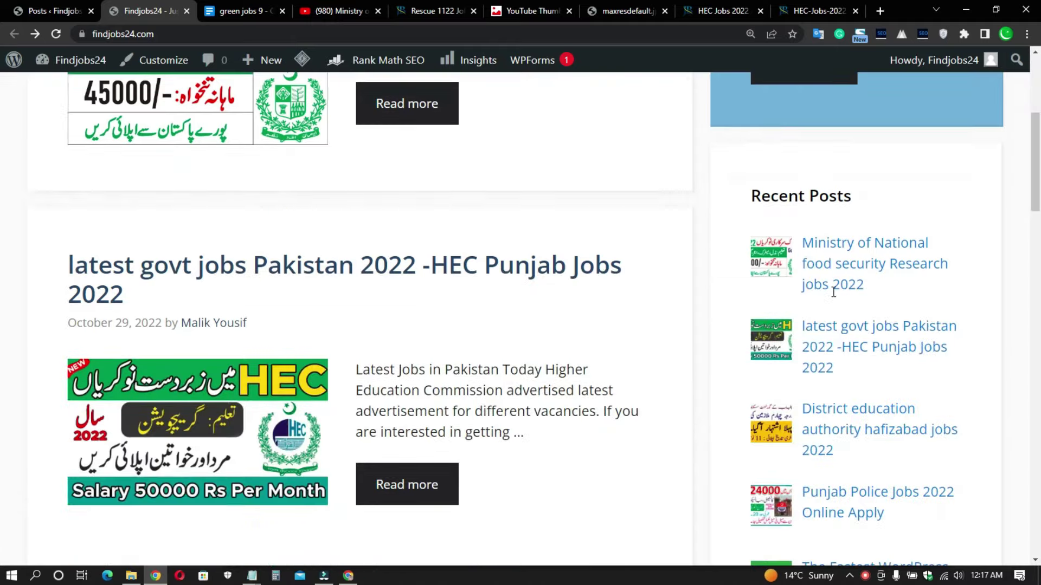
scroll(814, 281, up, 20)
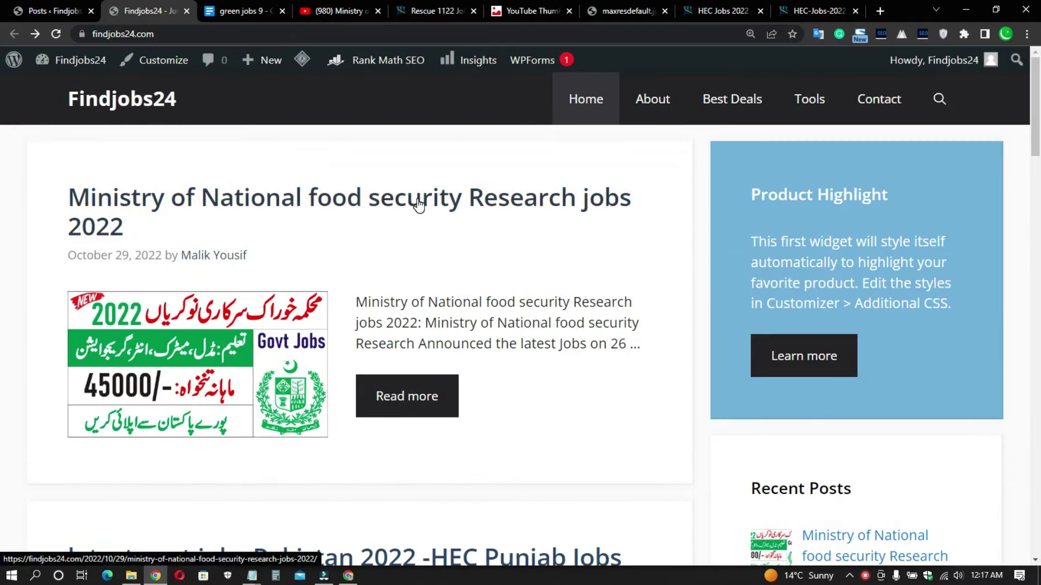
triple_click(430, 302)
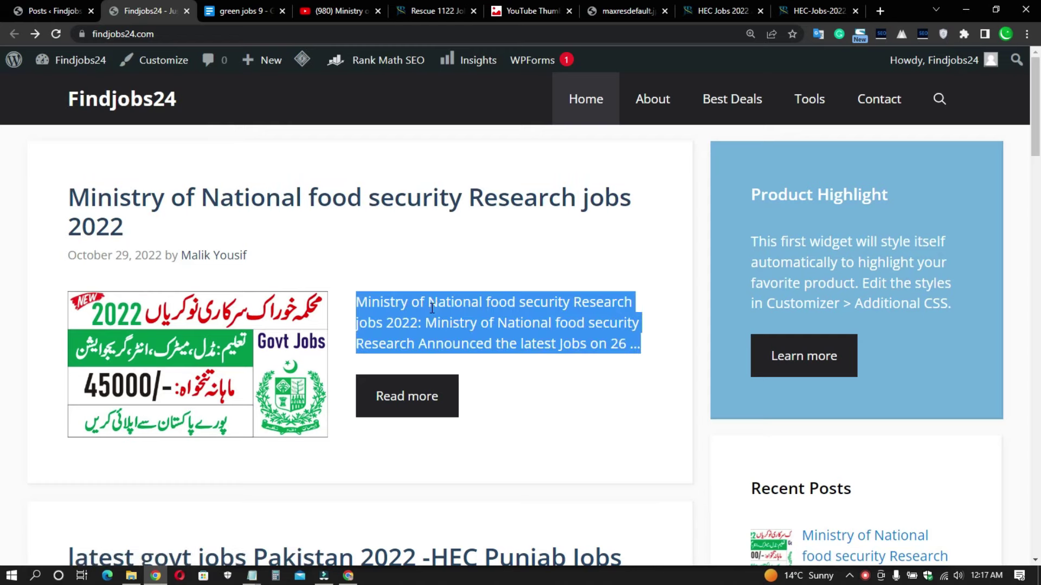
click(530, 342)
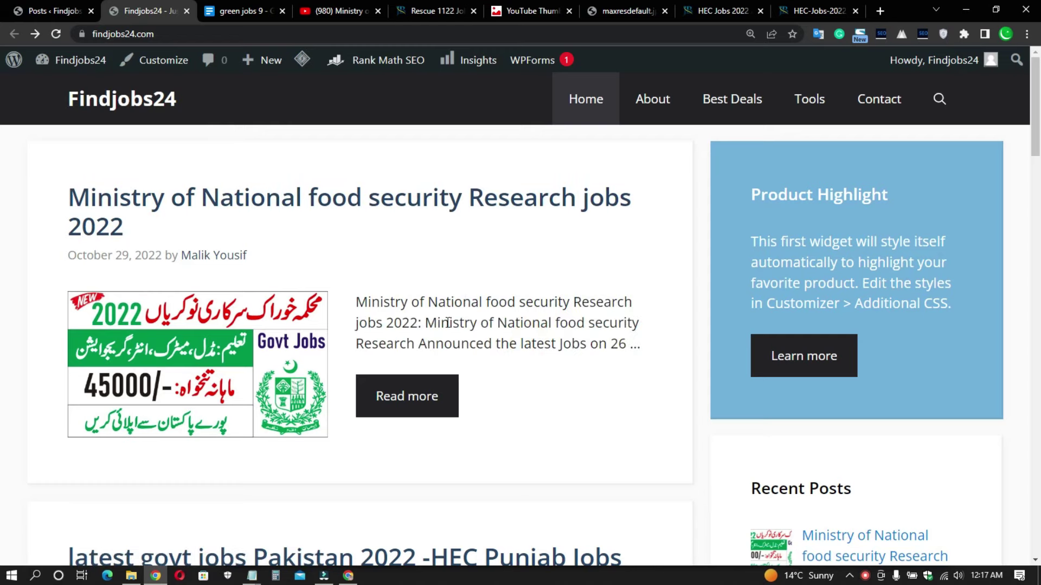
scroll(448, 322, down, 10)
scroll(461, 295, up, 9)
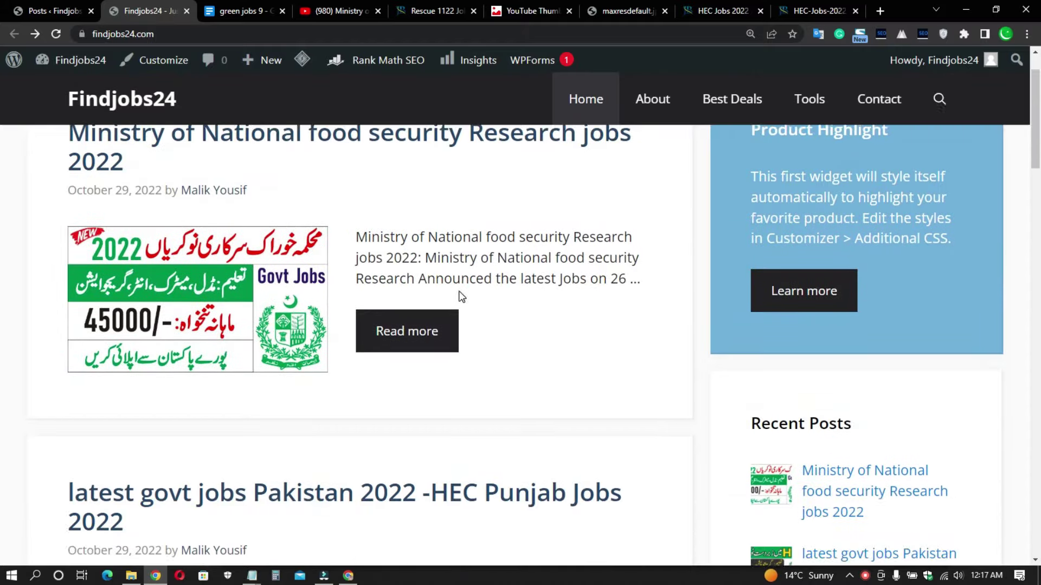
scroll(461, 295, up, 1)
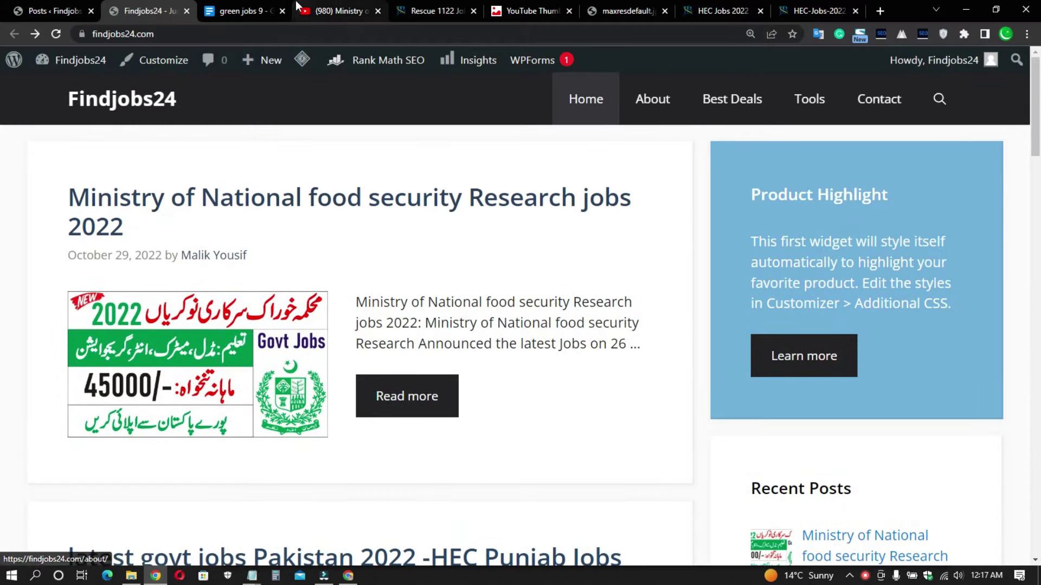
- Switch to YouTube and search for "jobs website/samar ali tv"
click(348, 9)
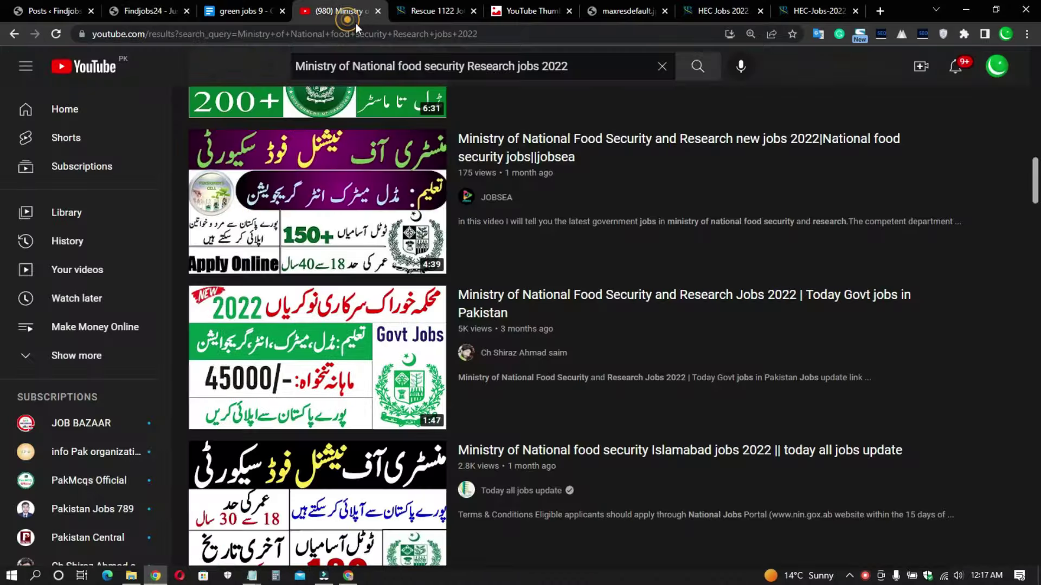
click(660, 67)
click(429, 67)
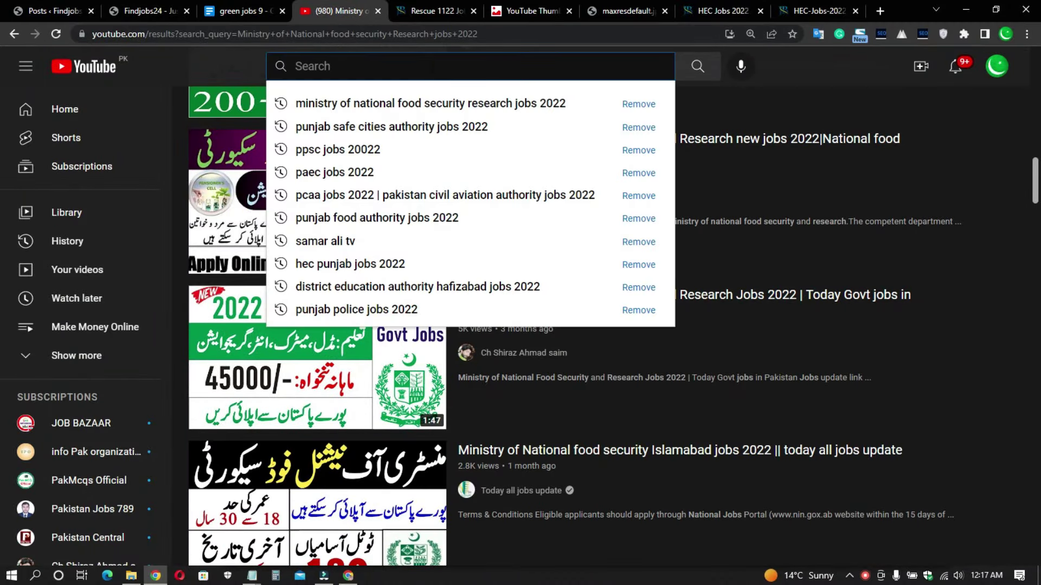
text(jobs )
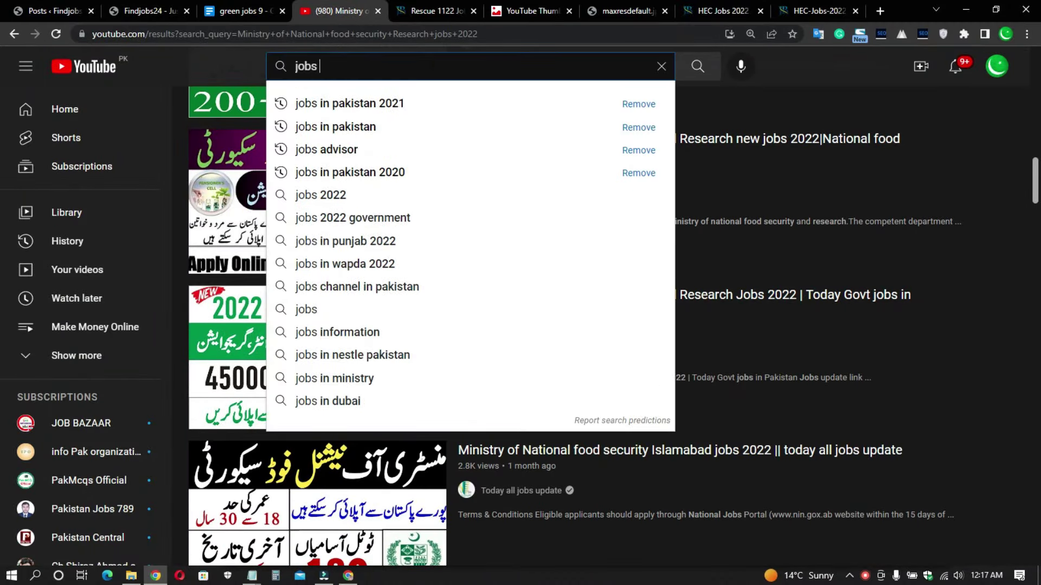
text(websit)
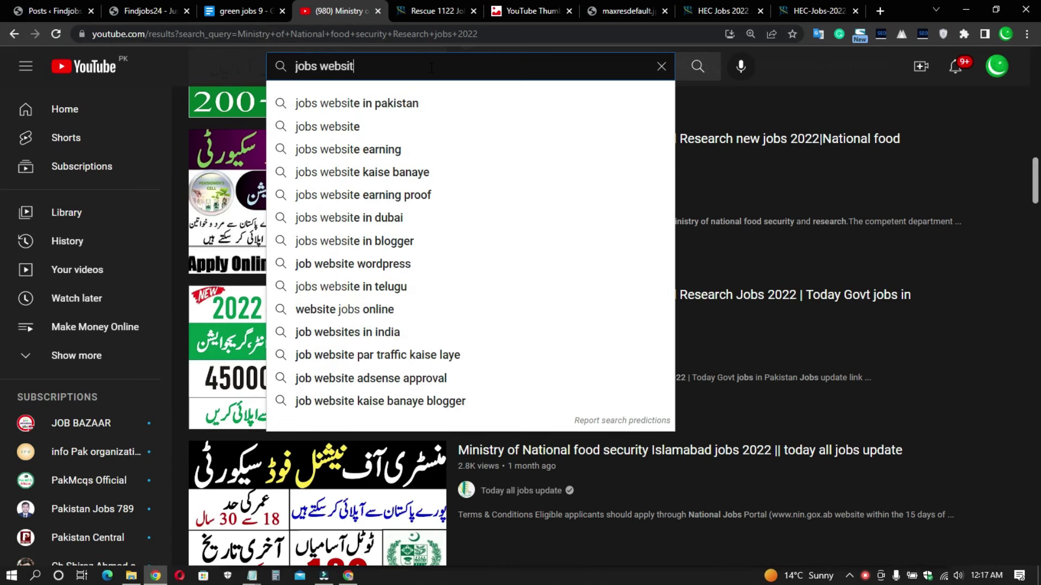
text(e)
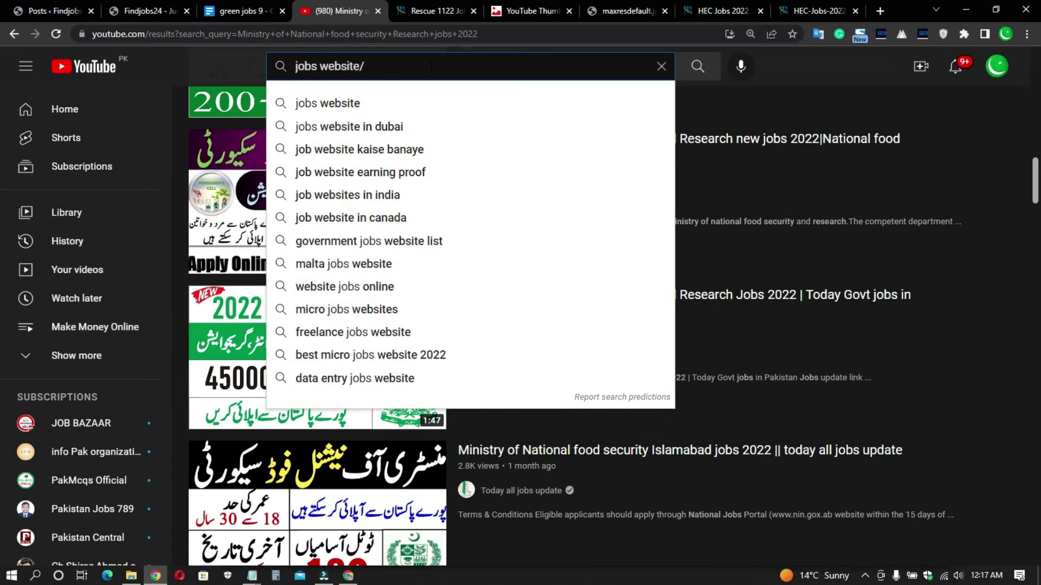
text(/samar)
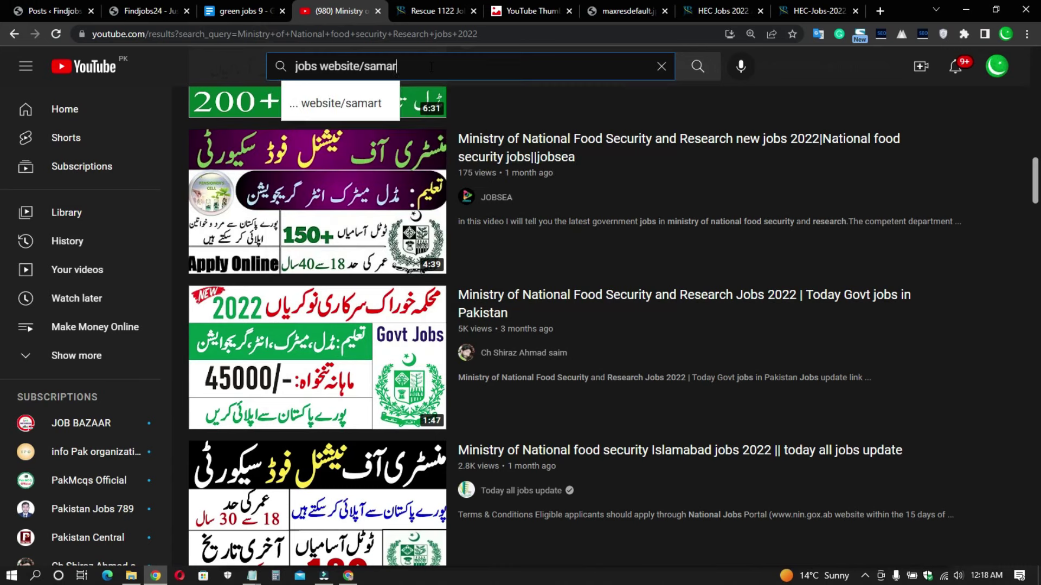
text( ali tv)
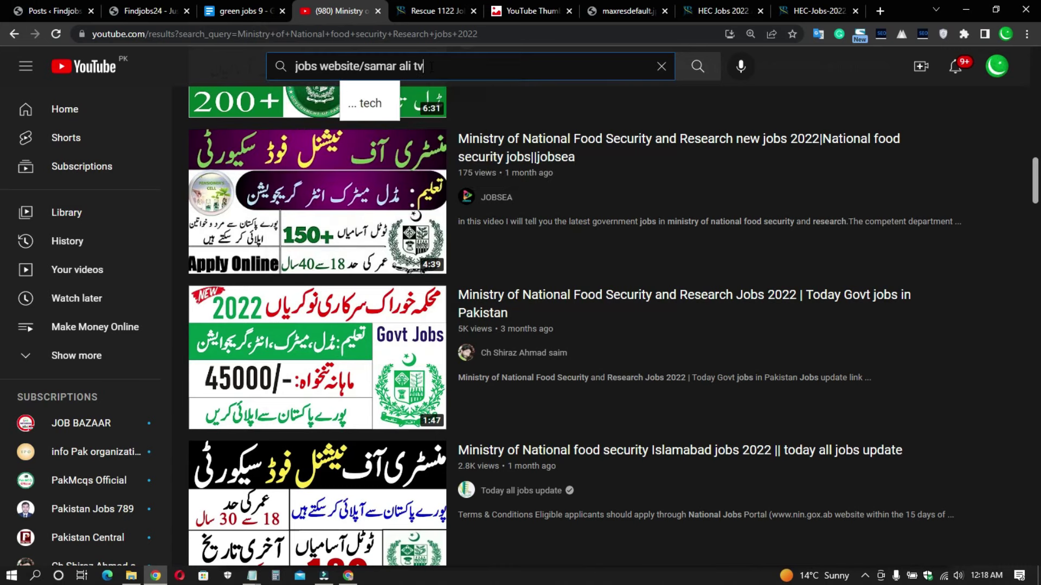
key(Return)
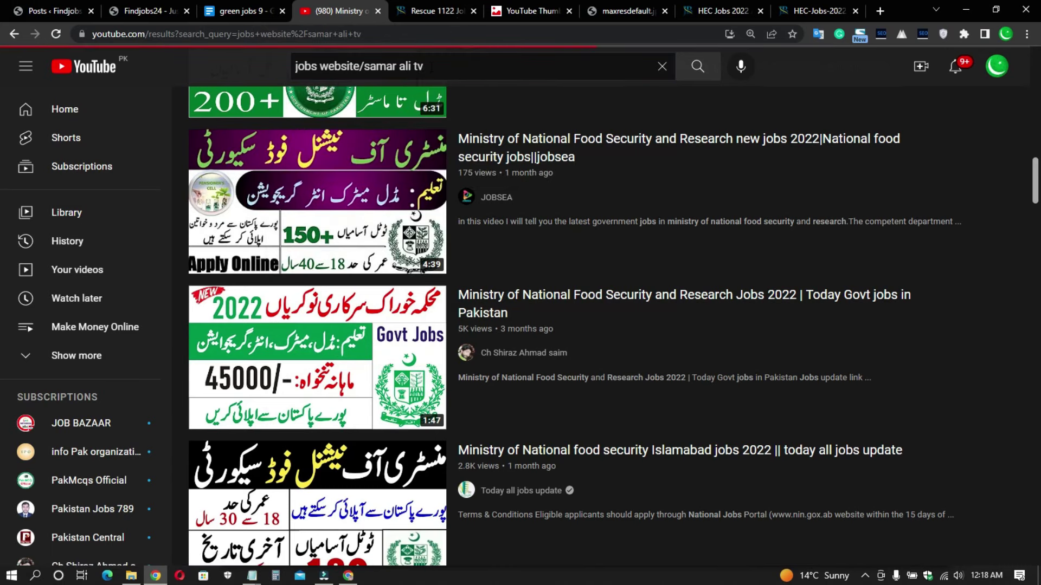
- Look through the YouTube search results and open the Samar Ali Tv channel
scroll(441, 109, down, 3)
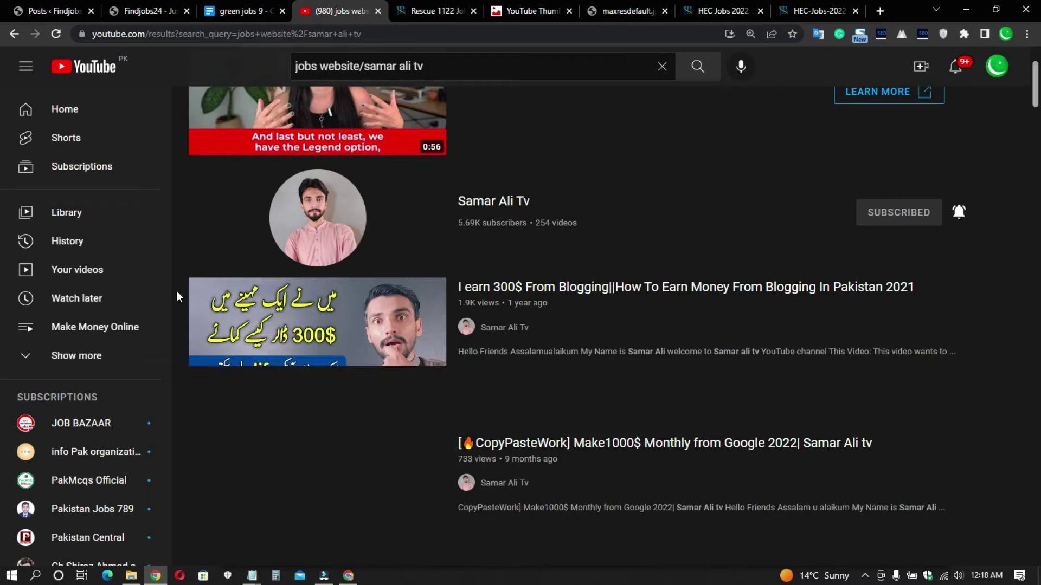
scroll(180, 301, down, 7)
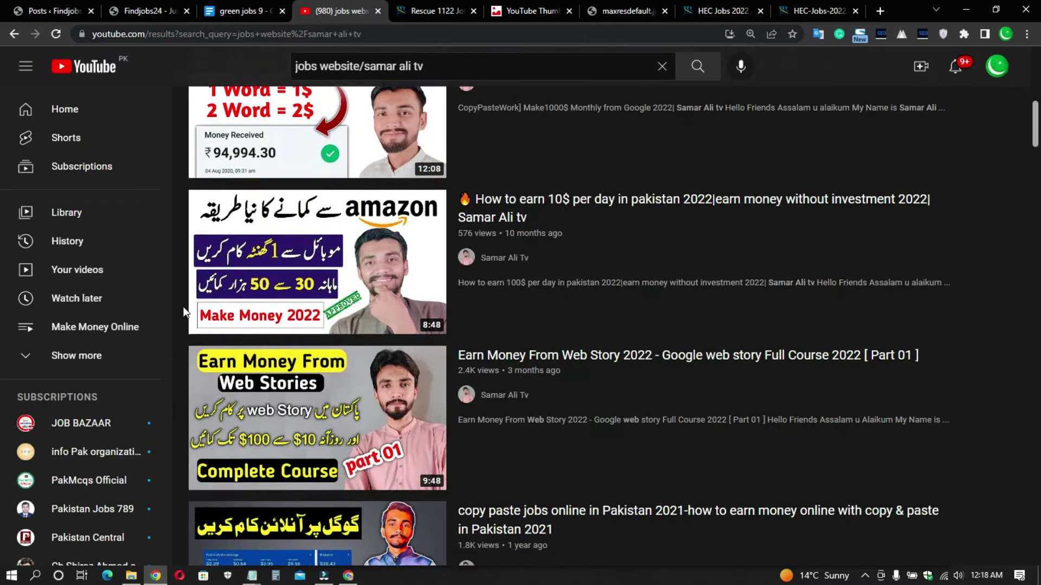
scroll(183, 307, down, 12)
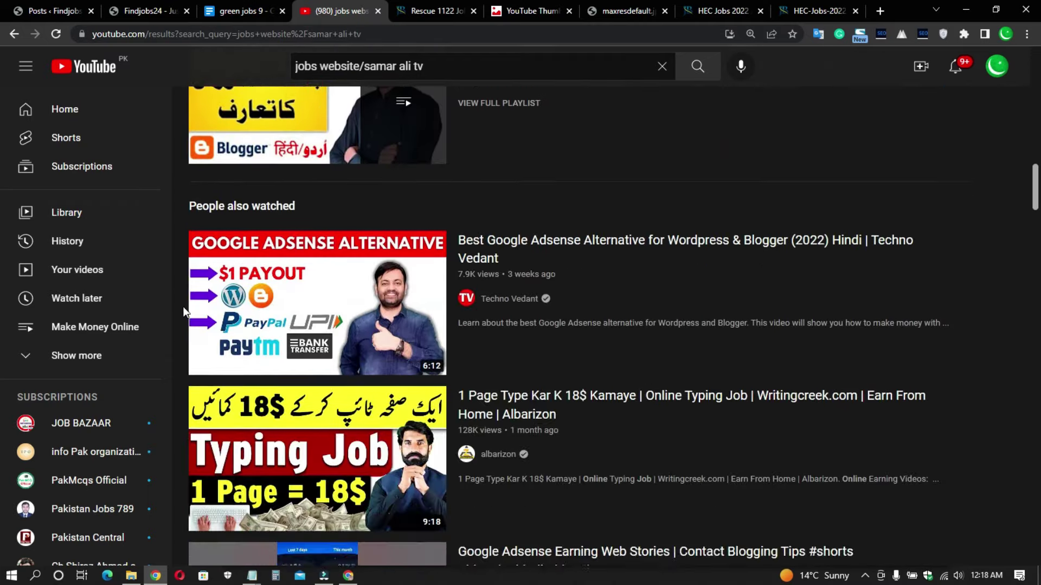
scroll(183, 307, down, 4)
scroll(294, 339, up, 15)
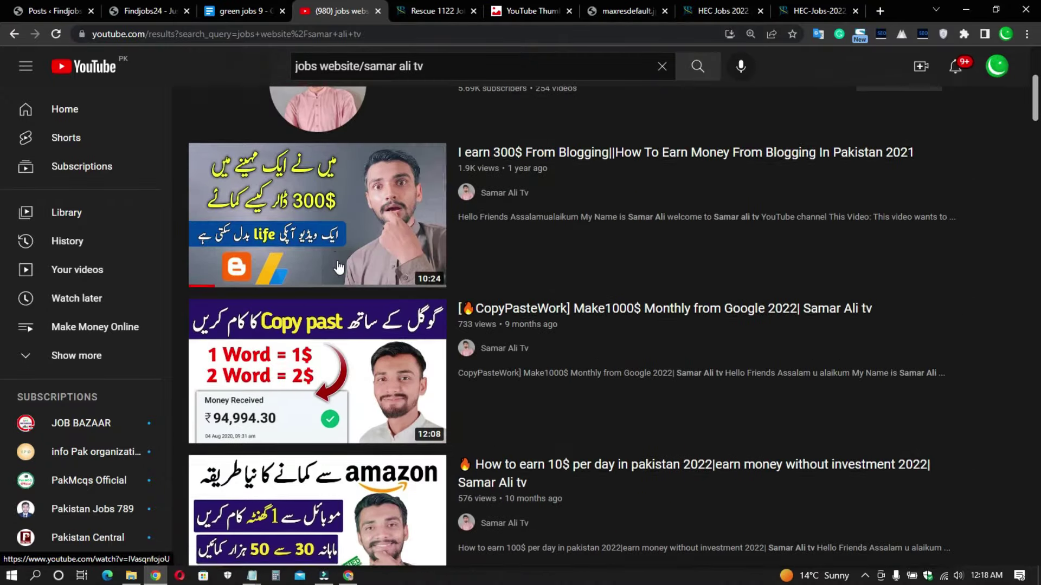
scroll(331, 255, up, 1)
click(332, 174)
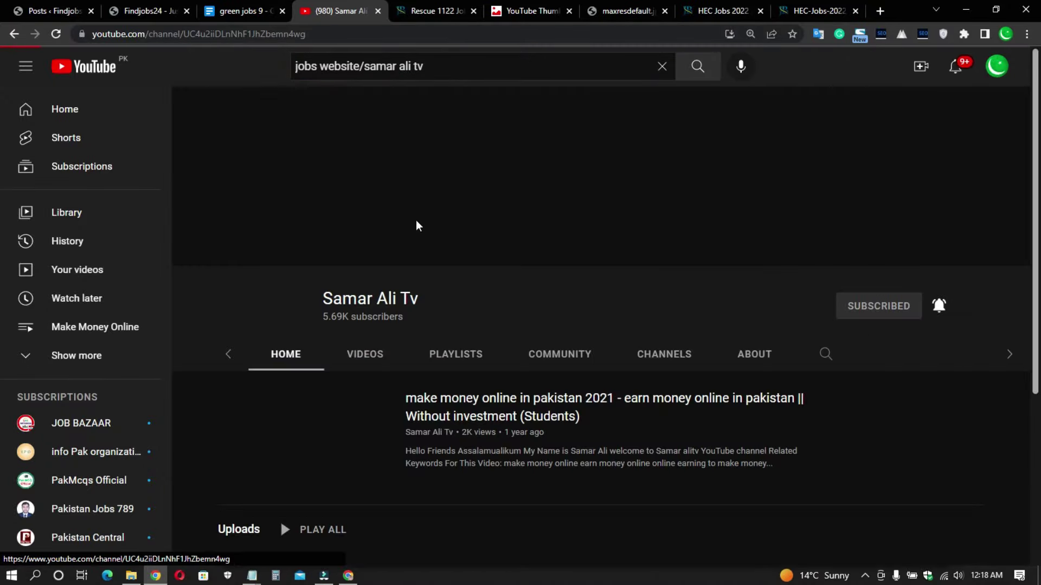
- View the channel's playlists and browse its uploaded videos for the jobs website tutorials
scroll(470, 362, down, 1)
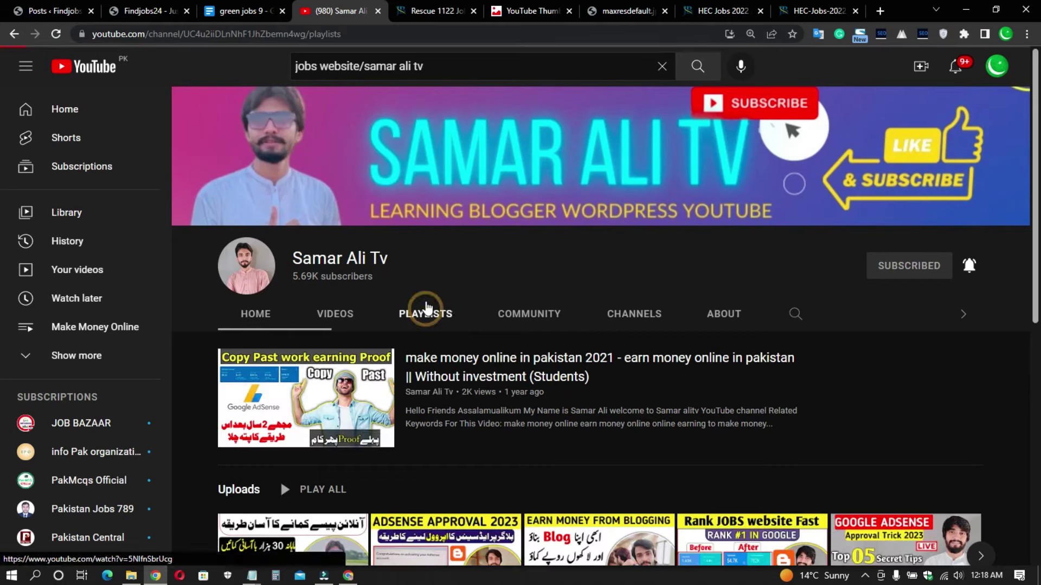
click(415, 310)
click(325, 321)
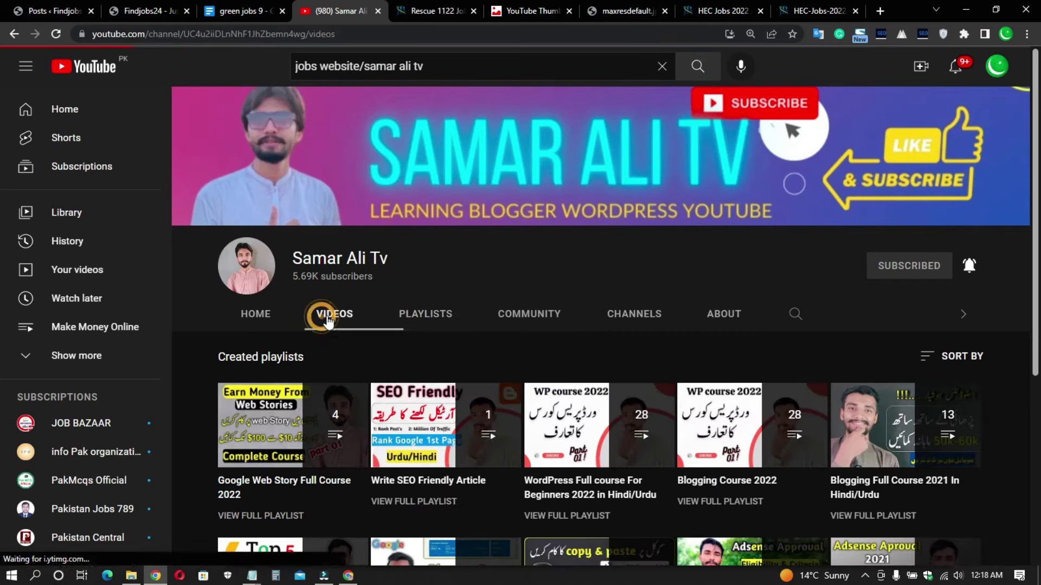
scroll(307, 334, down, 6)
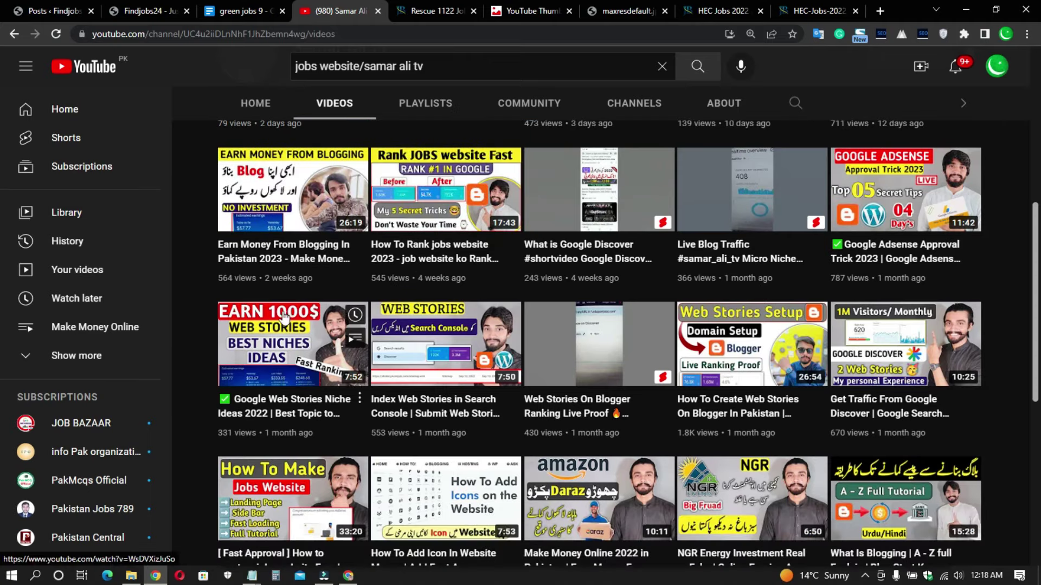
- Look through the channel's older uploads for further jobs website and blogging videos
scroll(470, 346, up, 1)
scroll(470, 342, up, 1)
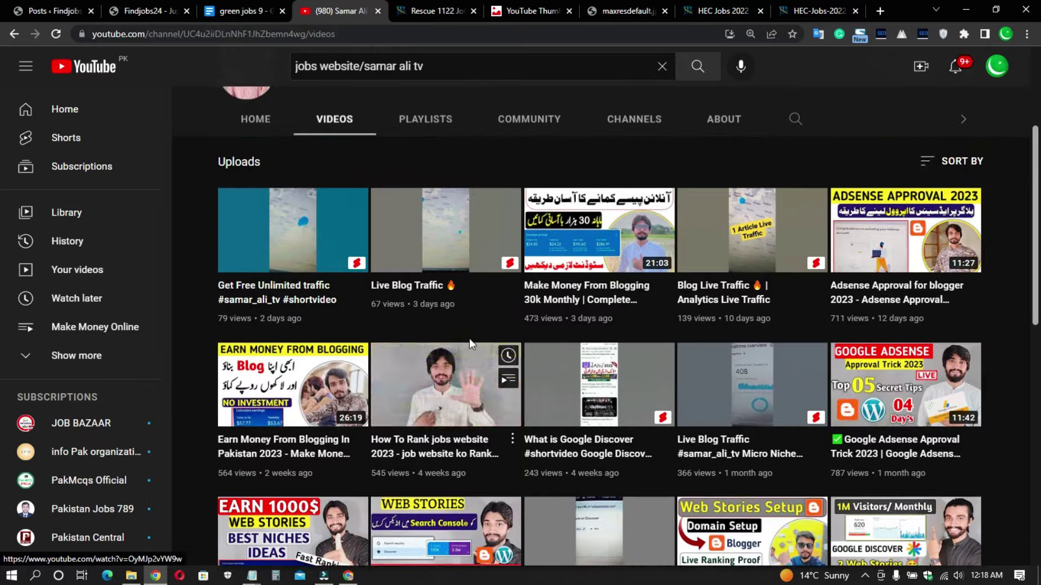
scroll(461, 326, down, 5)
scroll(382, 285, down, 5)
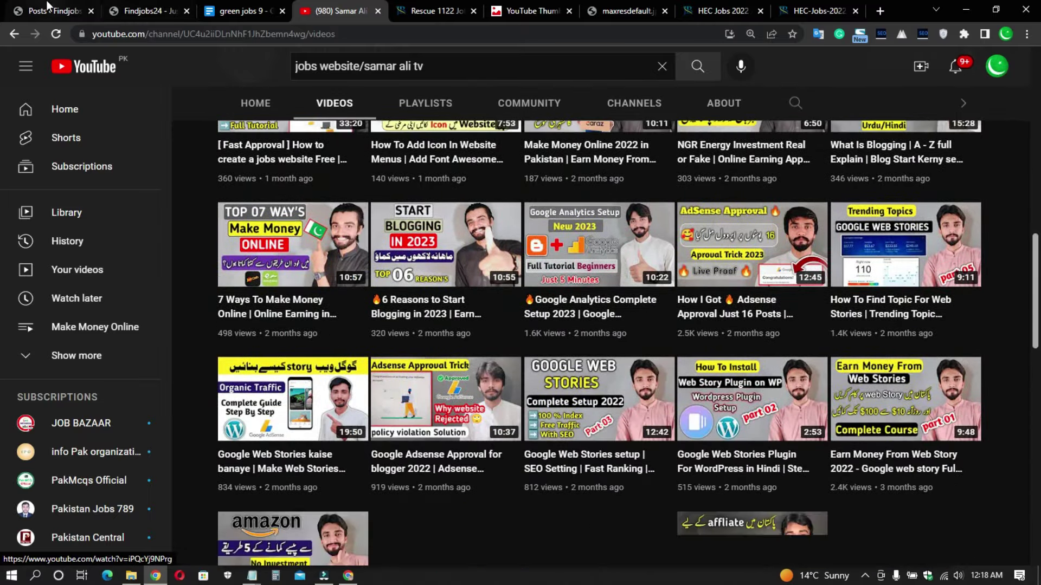
- Return to the Findjobs24 WordPress admin and open the Widgets page of the theme's appearance settings
click(49, 11)
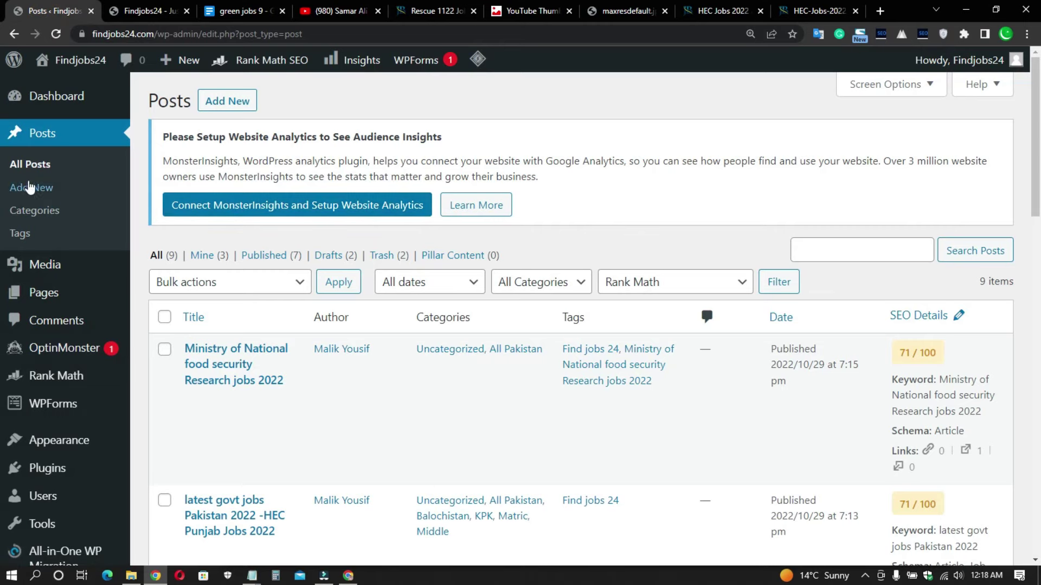
scroll(55, 347, down, 3)
scroll(54, 216, up, 3)
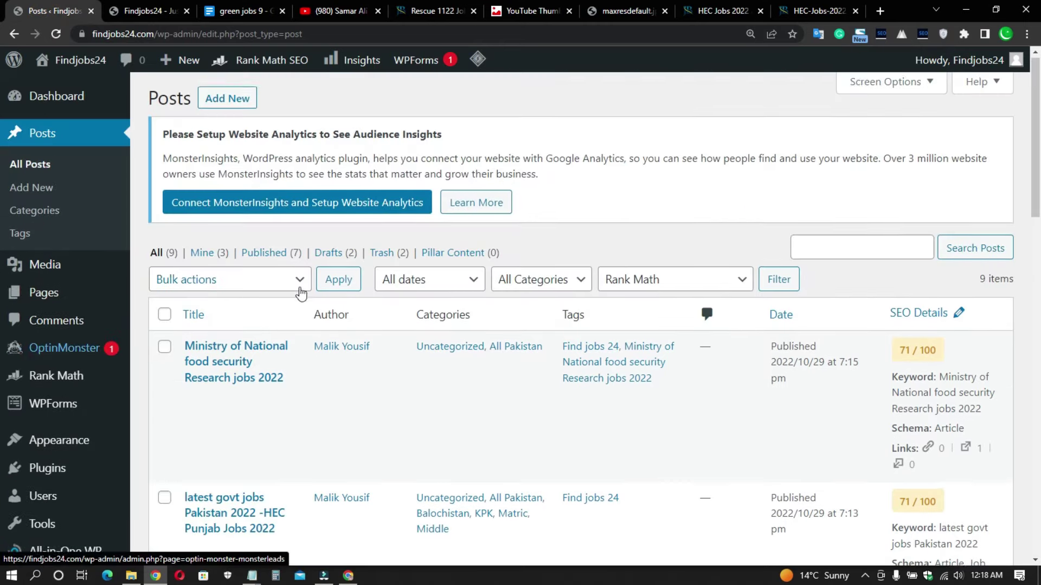
scroll(45, 306, down, 4)
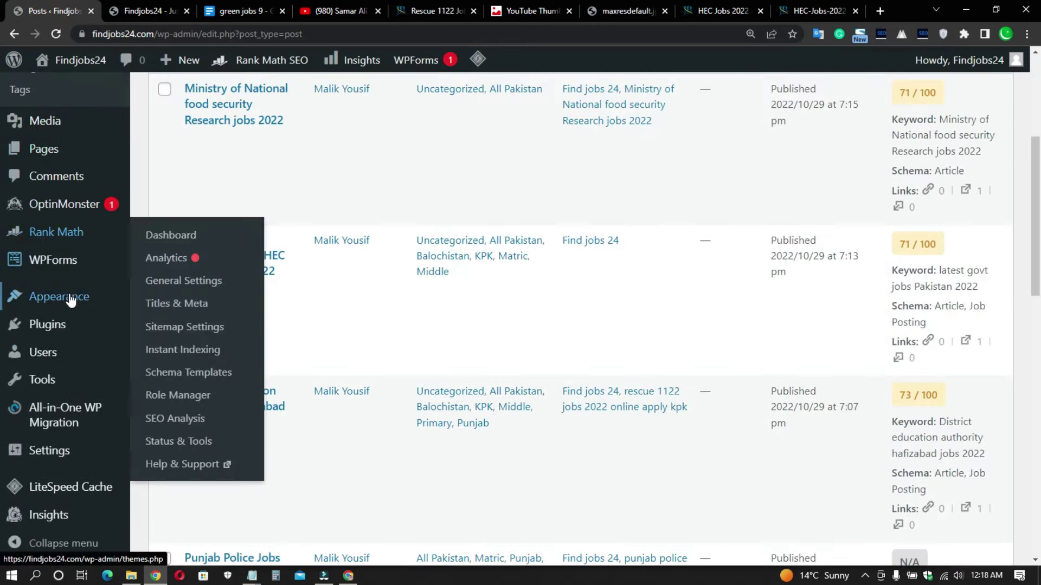
mouse_move(70, 300)
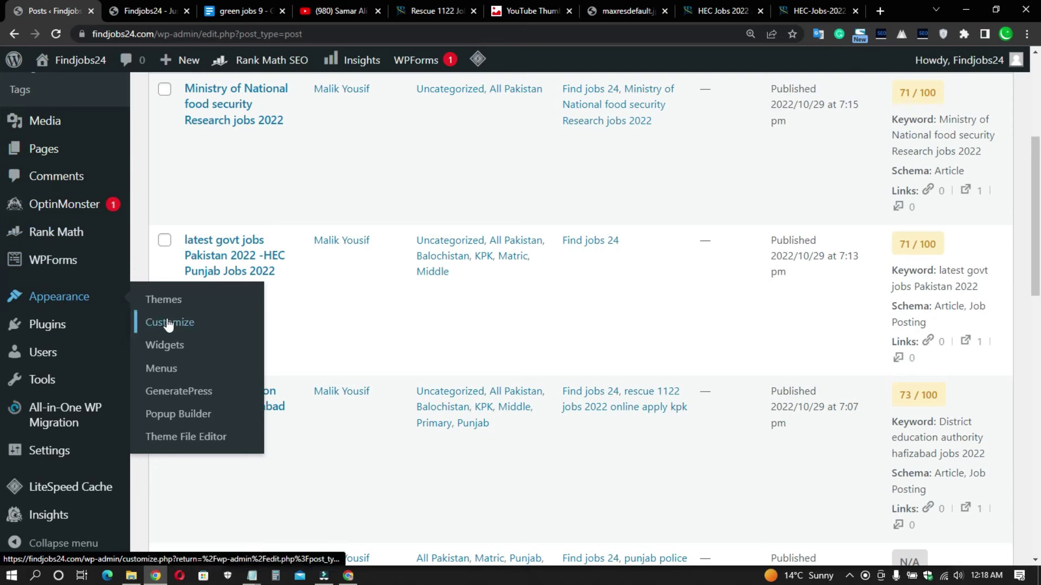
click(169, 345)
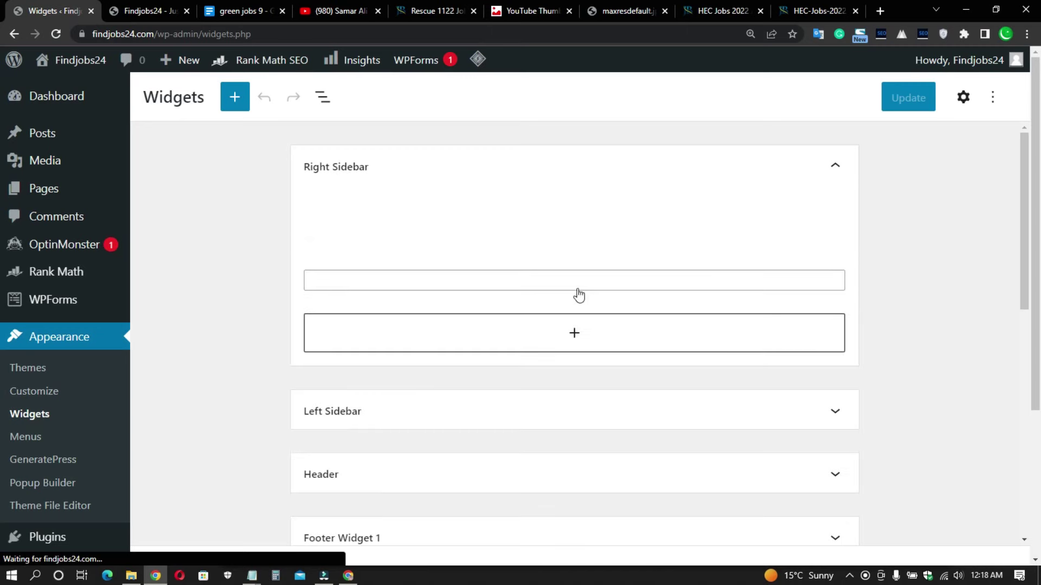
- Delete the Product Highlight text widget from the Right Sidebar
scroll(543, 309, down, 1)
scroll(542, 309, down, 2)
scroll(542, 309, up, 3)
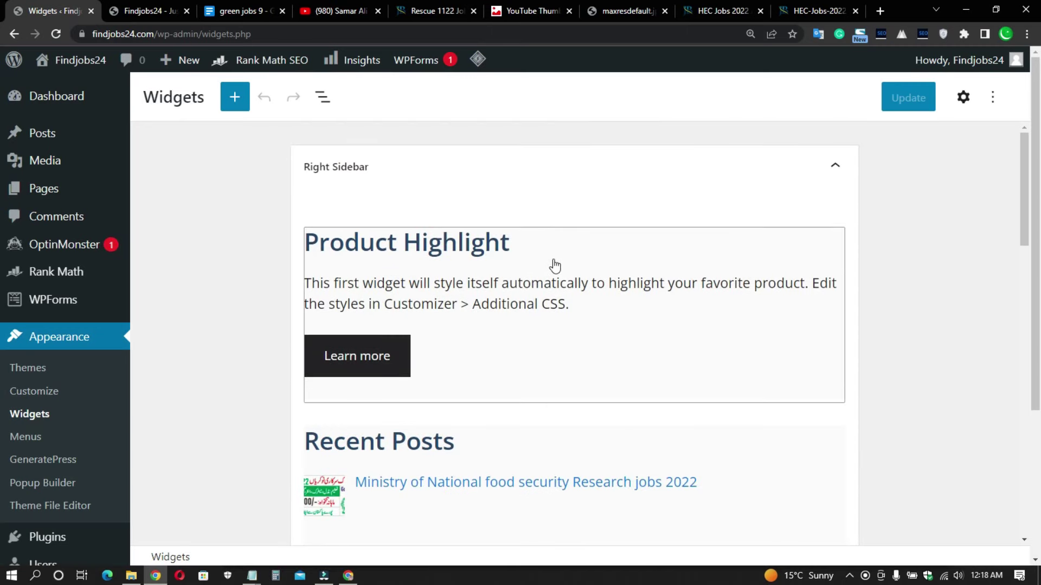
click(553, 262)
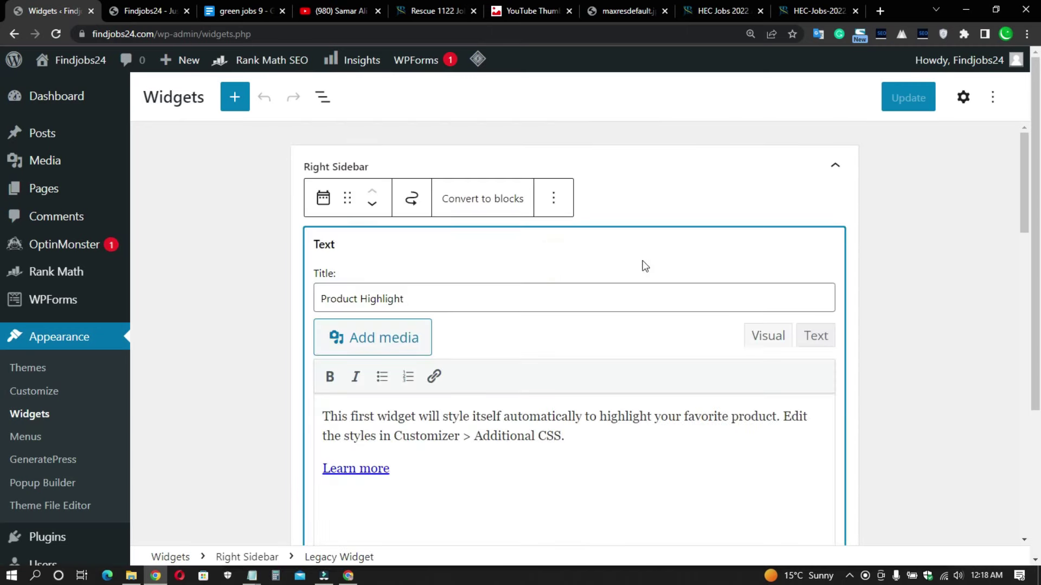
click(554, 200)
click(606, 481)
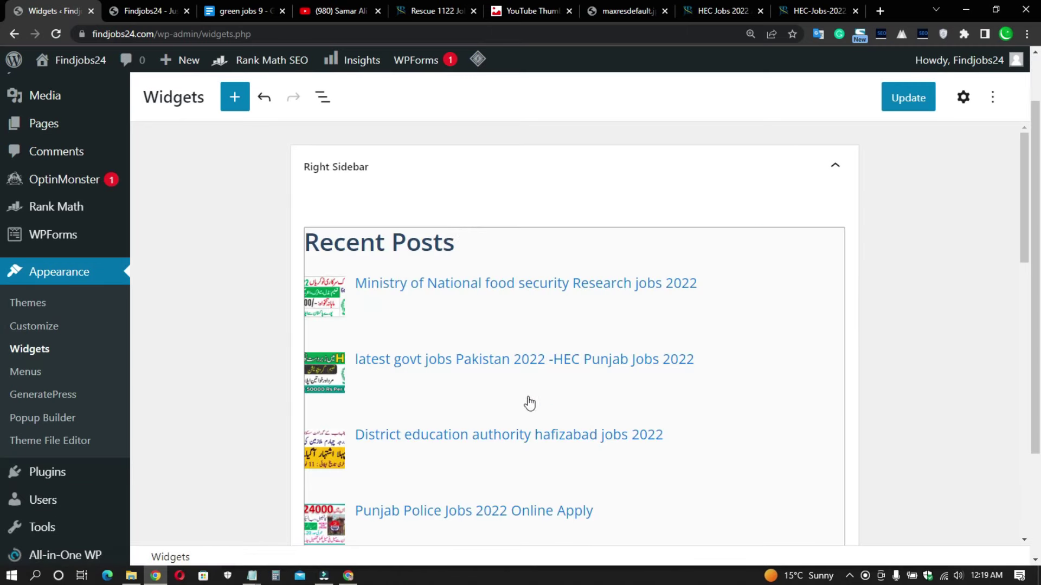
- Add a Categories block below the Recent Posts widget in the Right Sidebar
click(454, 203)
scroll(534, 239, down, 6)
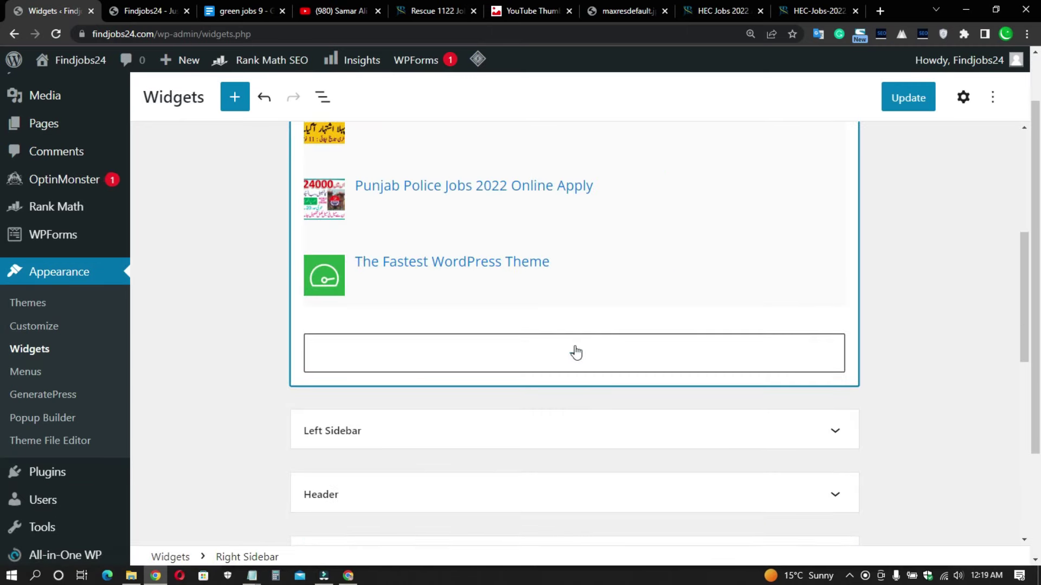
click(553, 361)
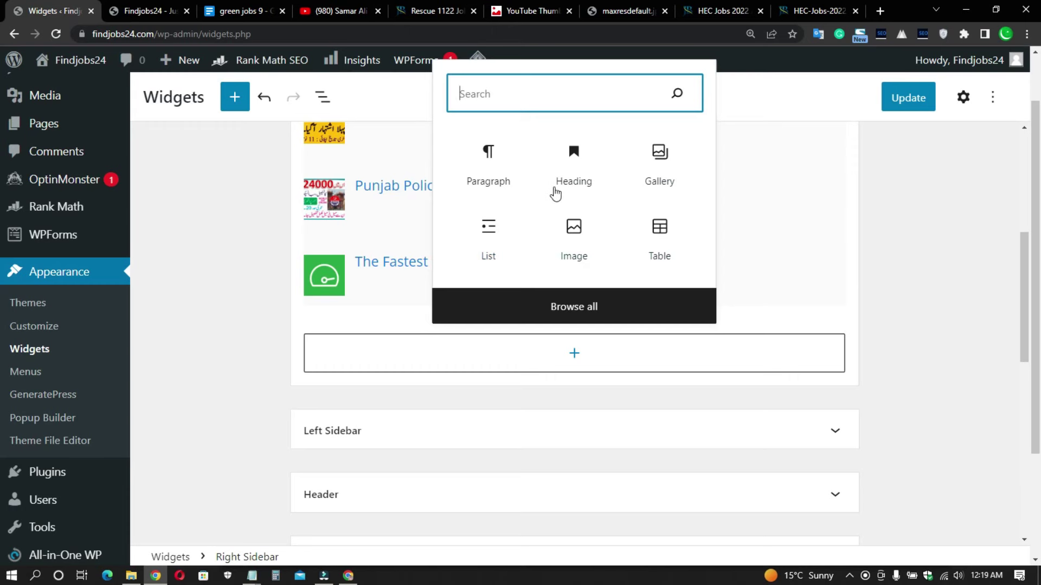
click(588, 306)
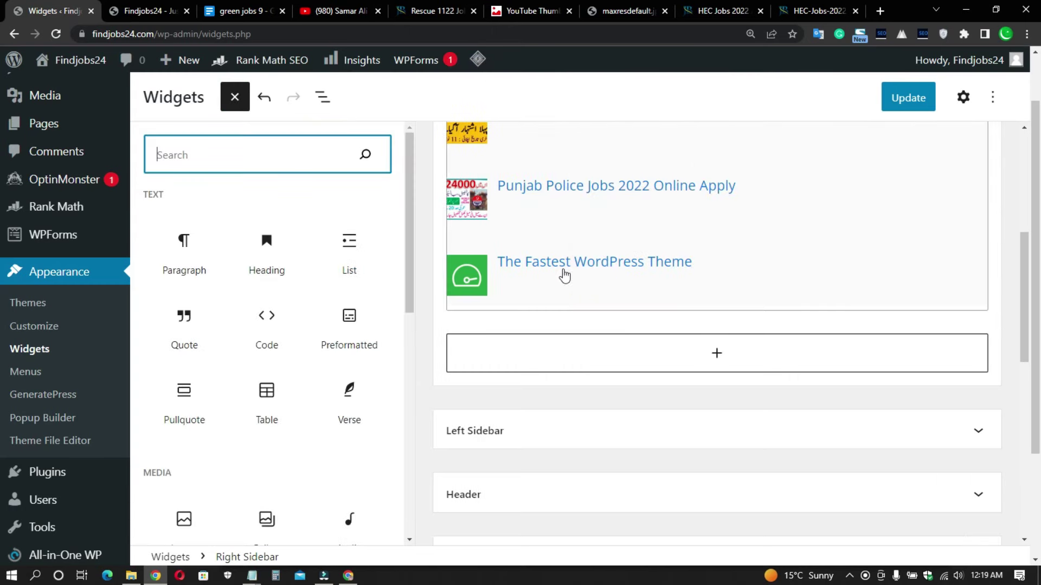
scroll(279, 287, down, 12)
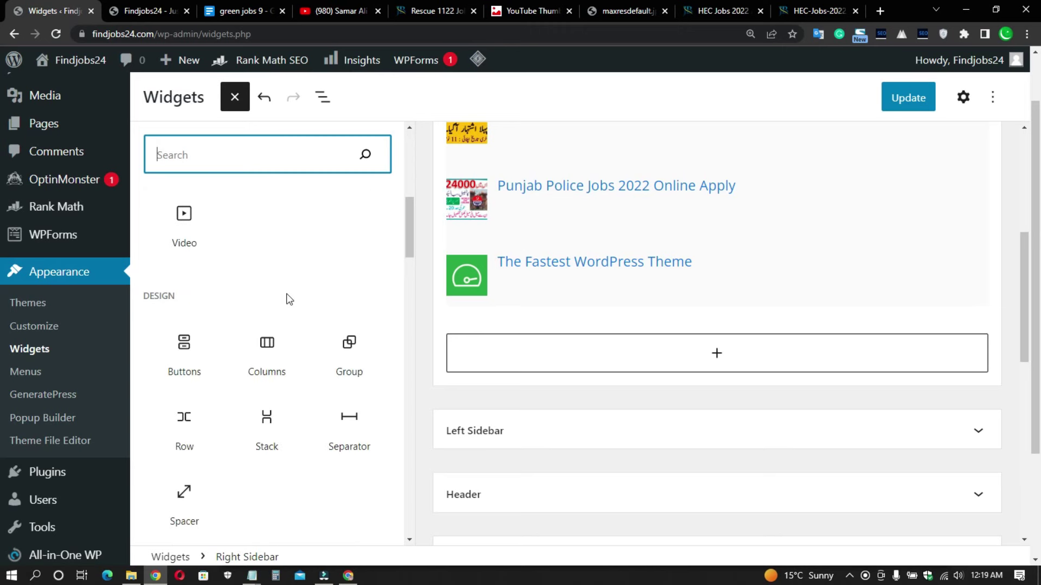
scroll(282, 293, down, 6)
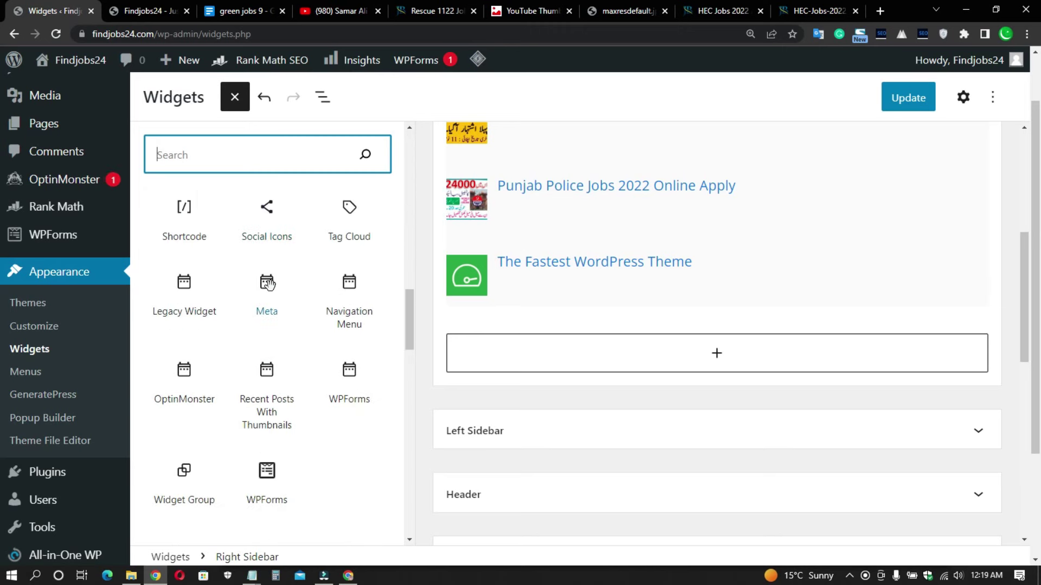
scroll(268, 284, up, 3)
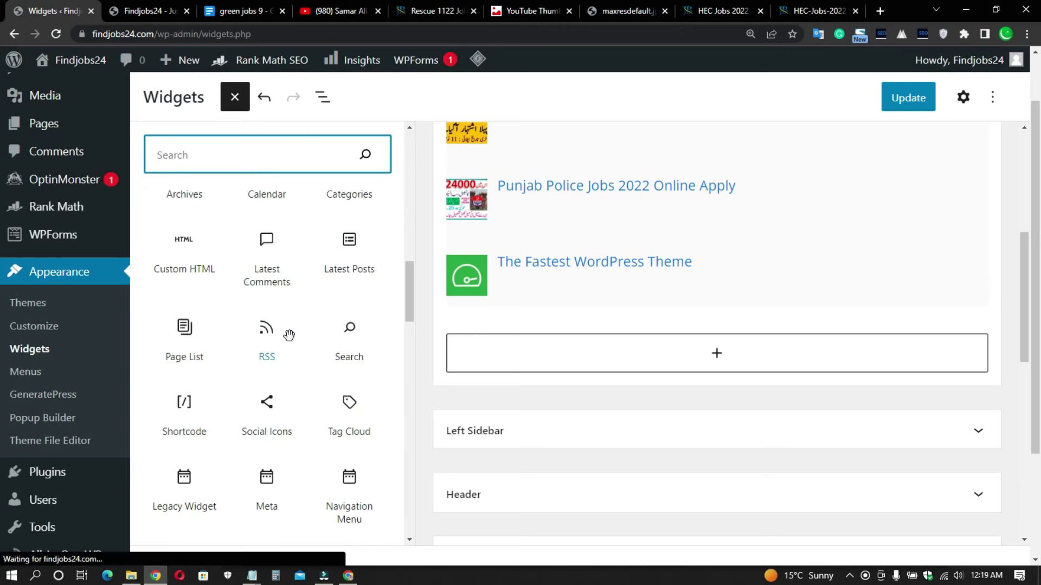
scroll(288, 335, up, 1)
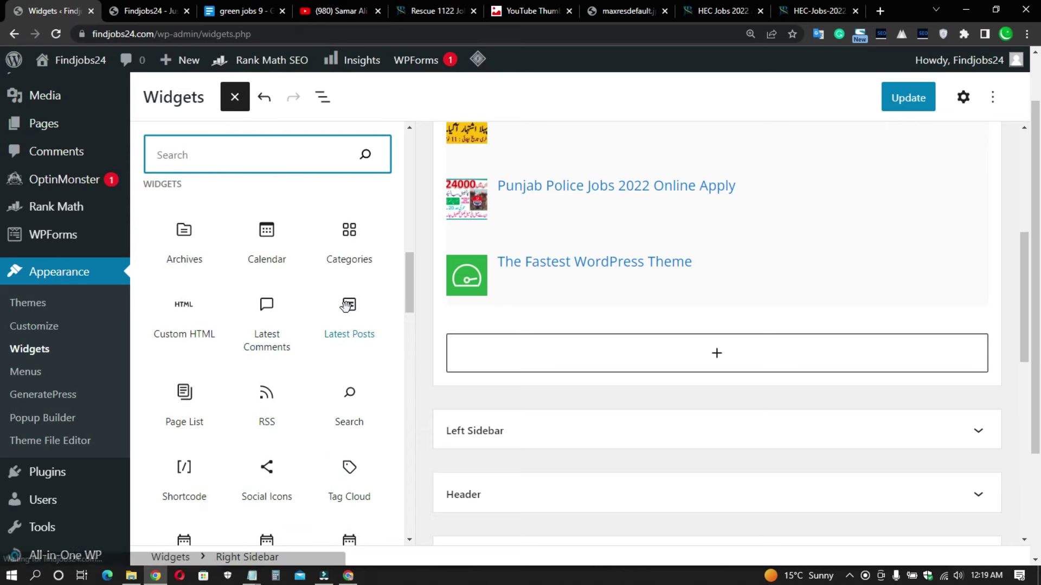
click(353, 261)
click(669, 360)
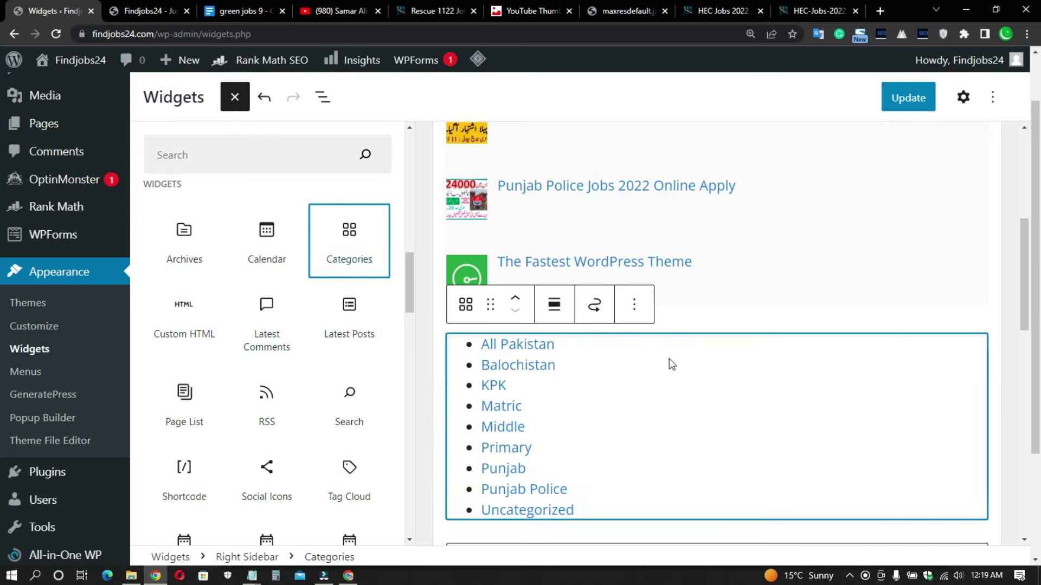
- Save the widget changes and look over the header and footer widget areas
click(907, 100)
scroll(639, 261, down, 7)
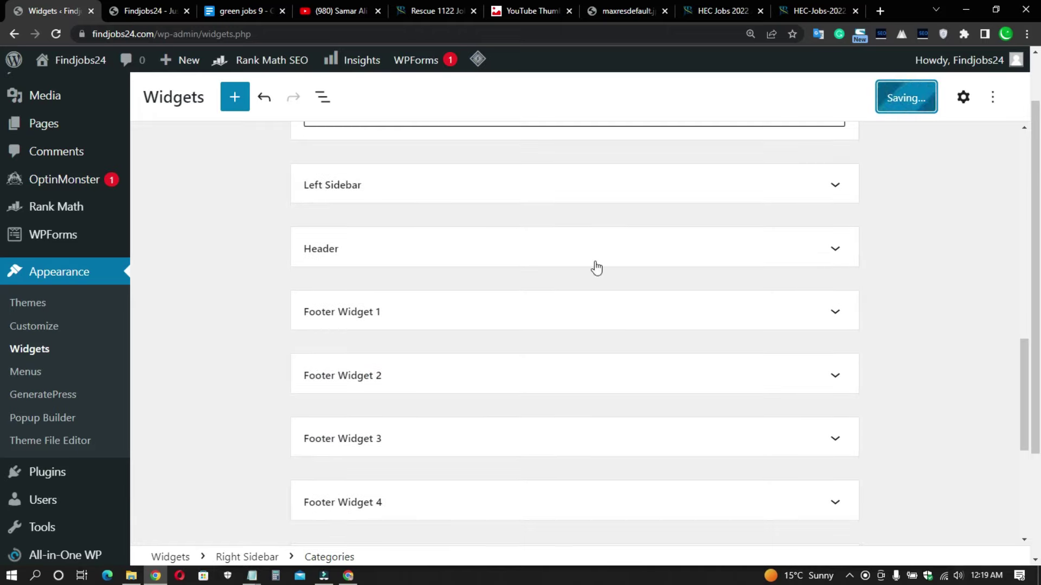
scroll(390, 376, down, 2)
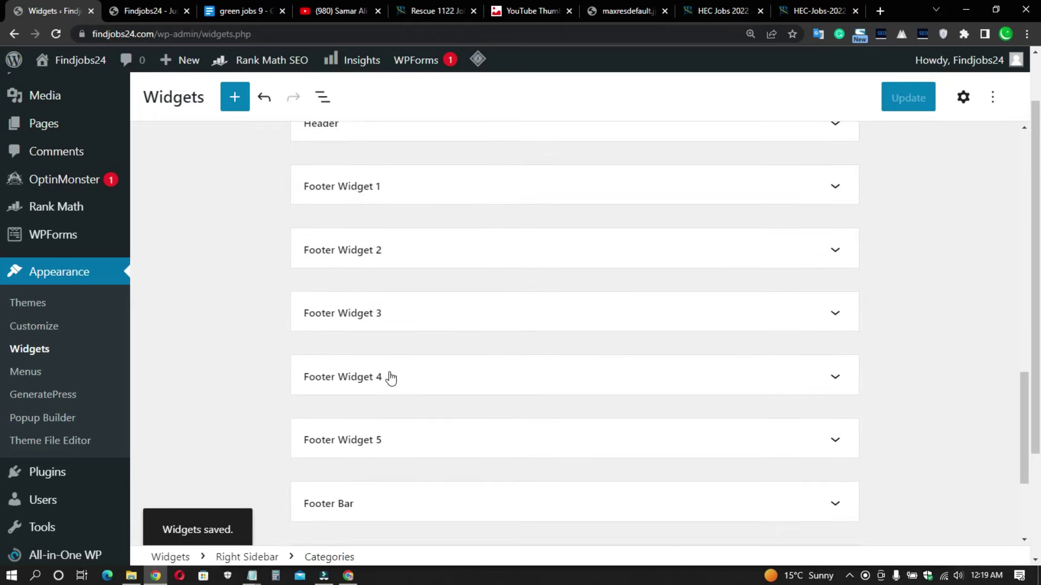
scroll(347, 400, up, 10)
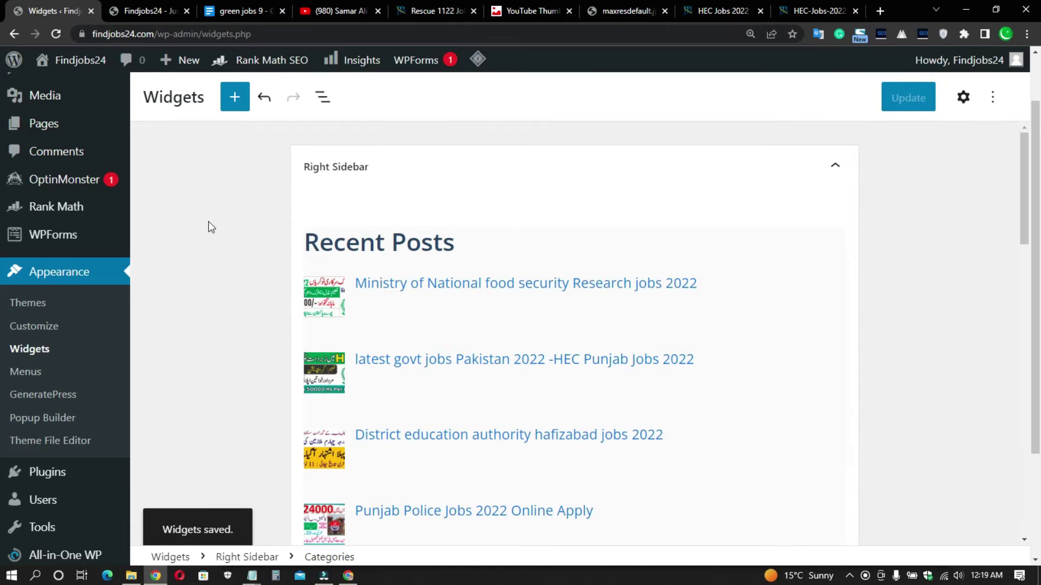
click(209, 223)
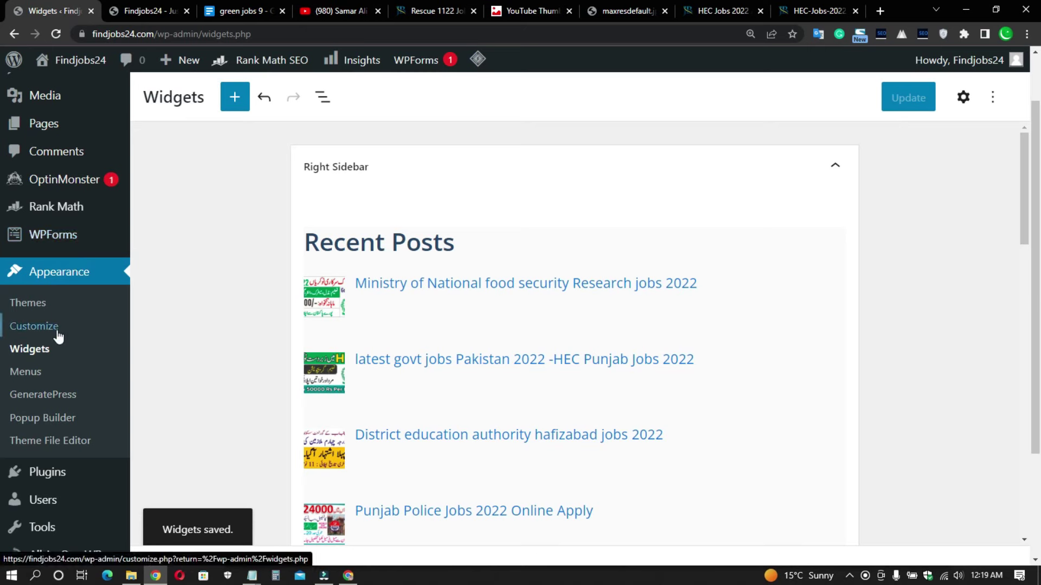
- Open the site's Menus page and review the items and settings of the Footer Bar - Marketer menu
click(167, 368)
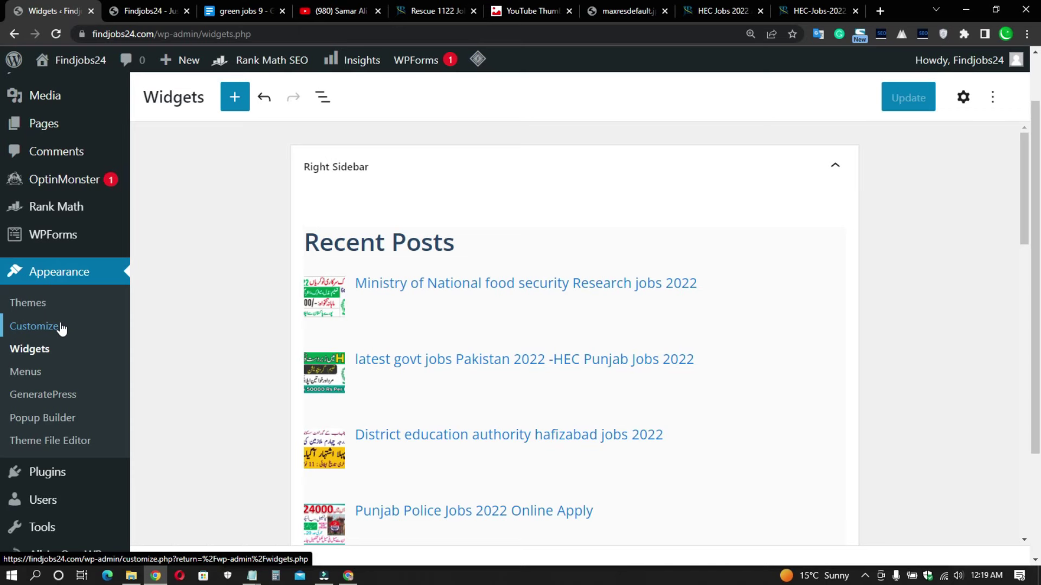
click(32, 370)
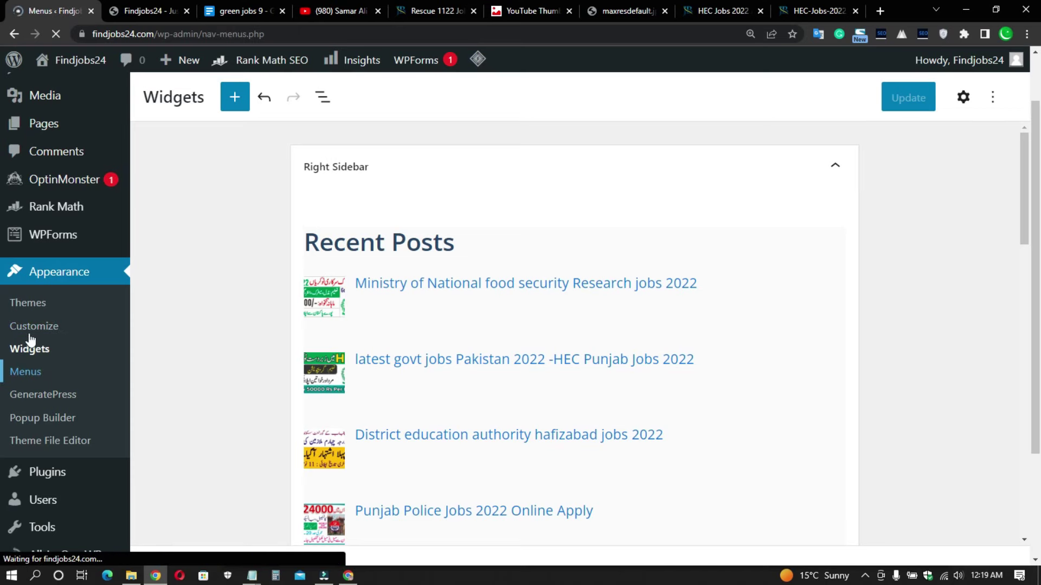
scroll(533, 352, down, 2)
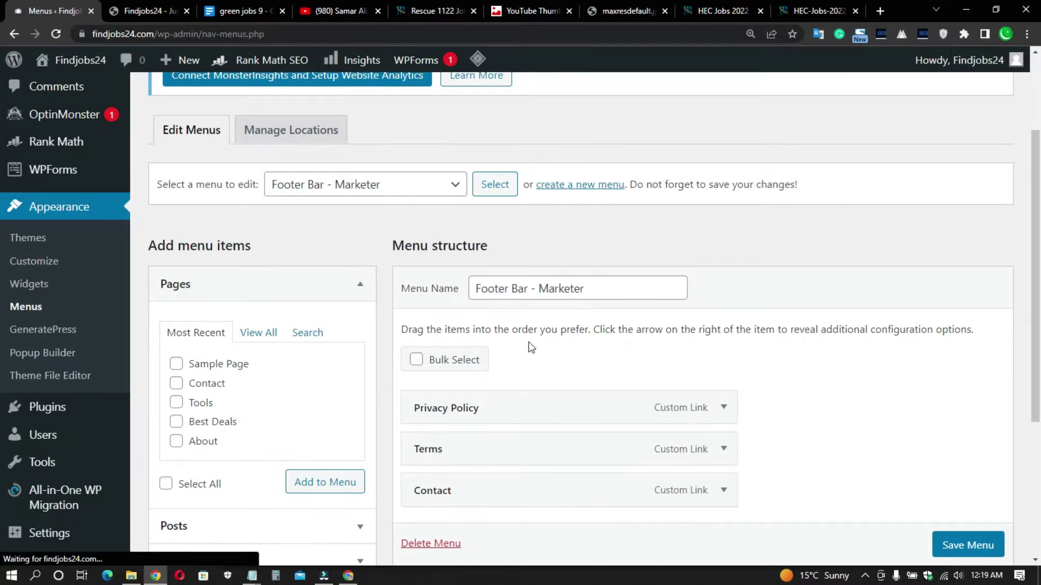
scroll(563, 316, down, 3)
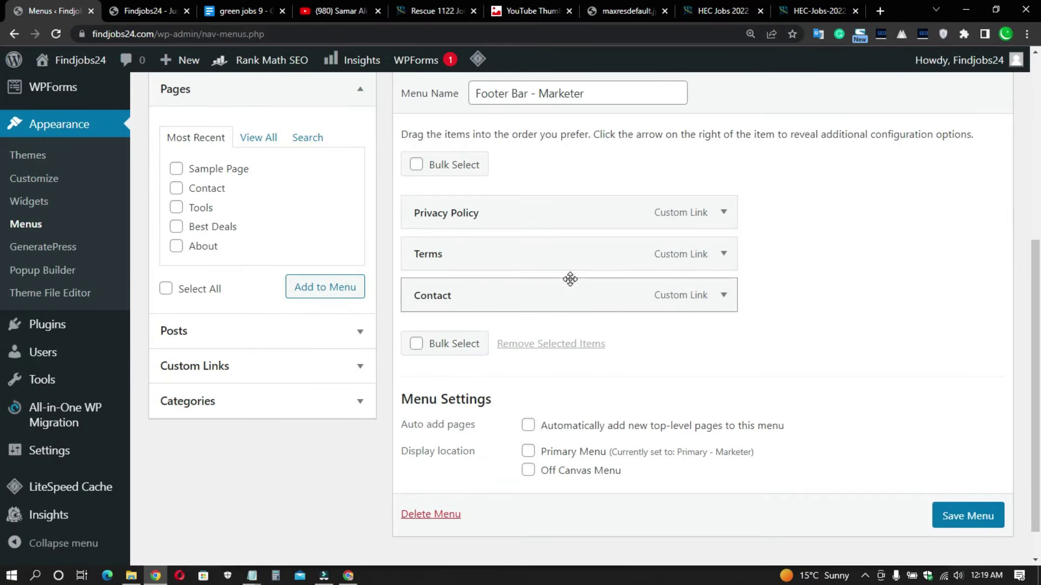
scroll(570, 280, up, 1)
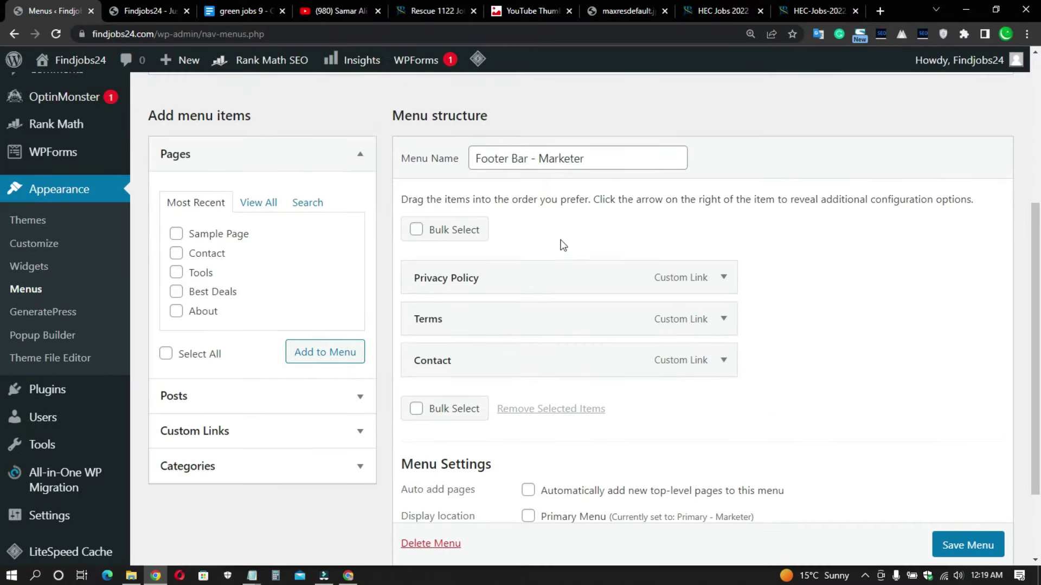
triple_click(576, 160)
scroll(583, 206, up, 5)
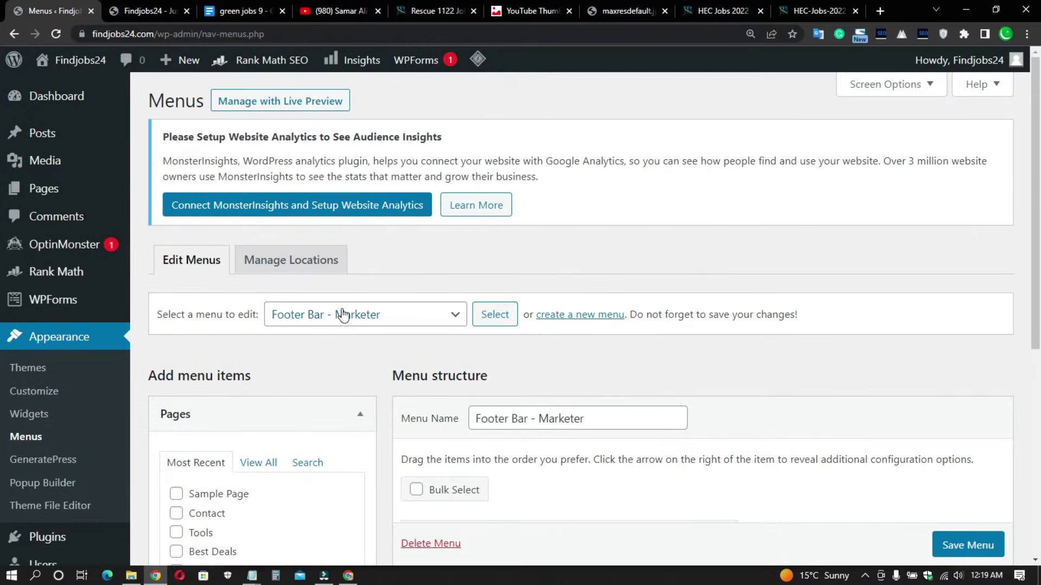
- Load the Primary - Marketer (Primary Menu) menu for editing
click(342, 314)
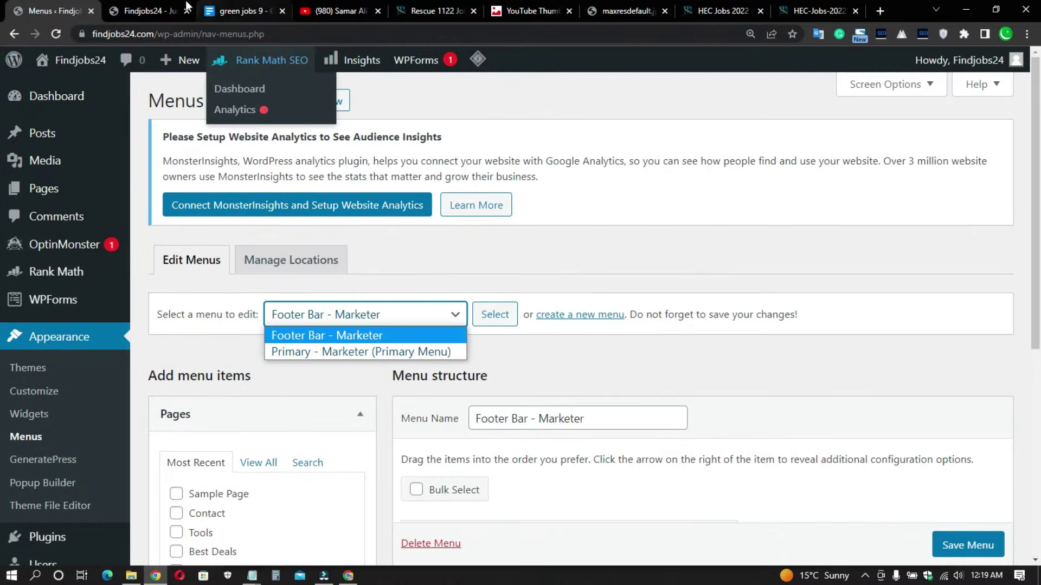
click(162, 12)
click(25, 14)
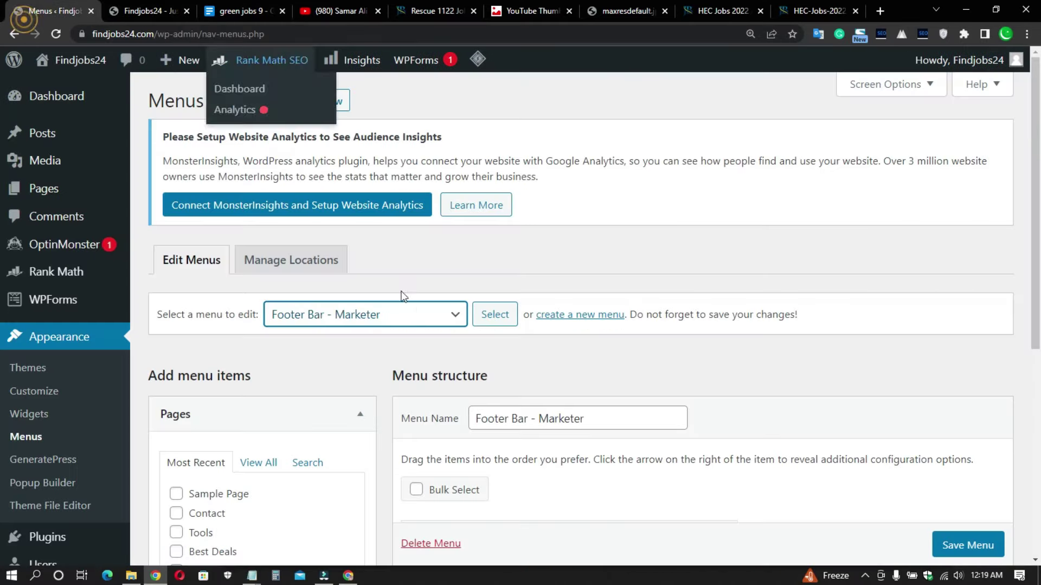
click(401, 314)
click(355, 351)
click(492, 314)
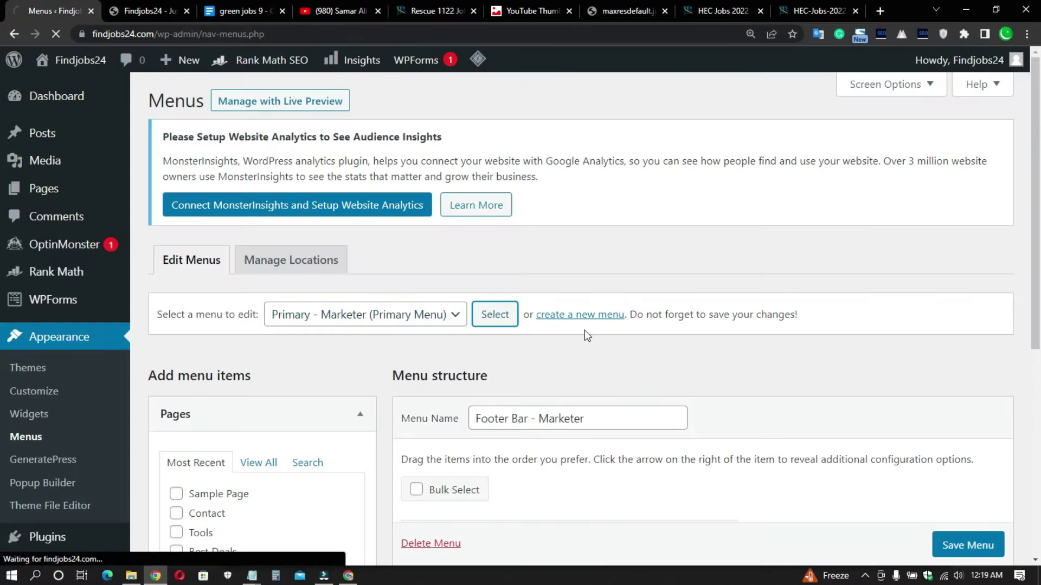
- Remove the About, Best Deals, Tools and Contact pages from the Primary - Marketer menu structure
scroll(527, 325, down, 5)
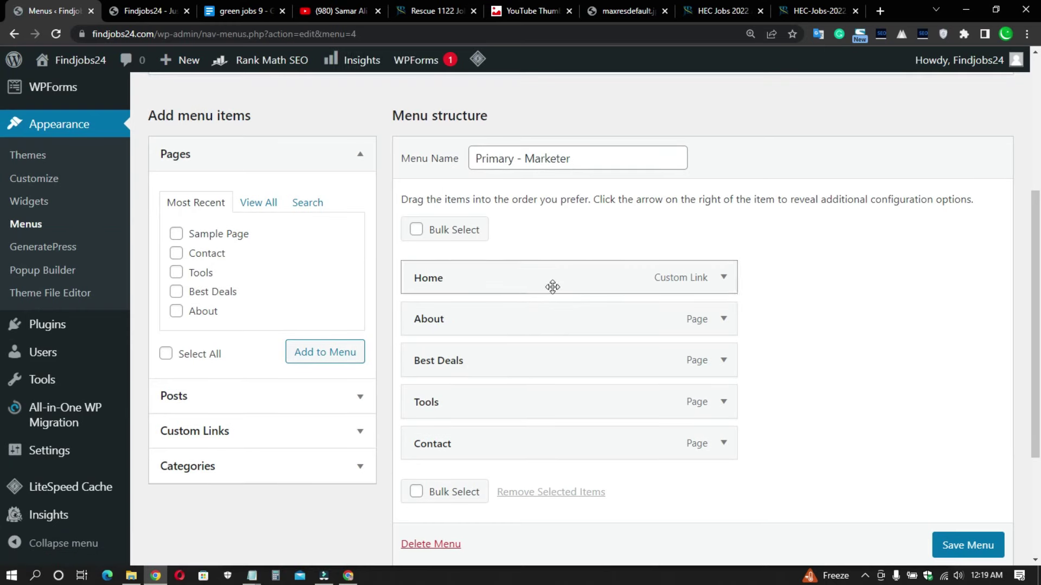
scroll(488, 262, down, 1)
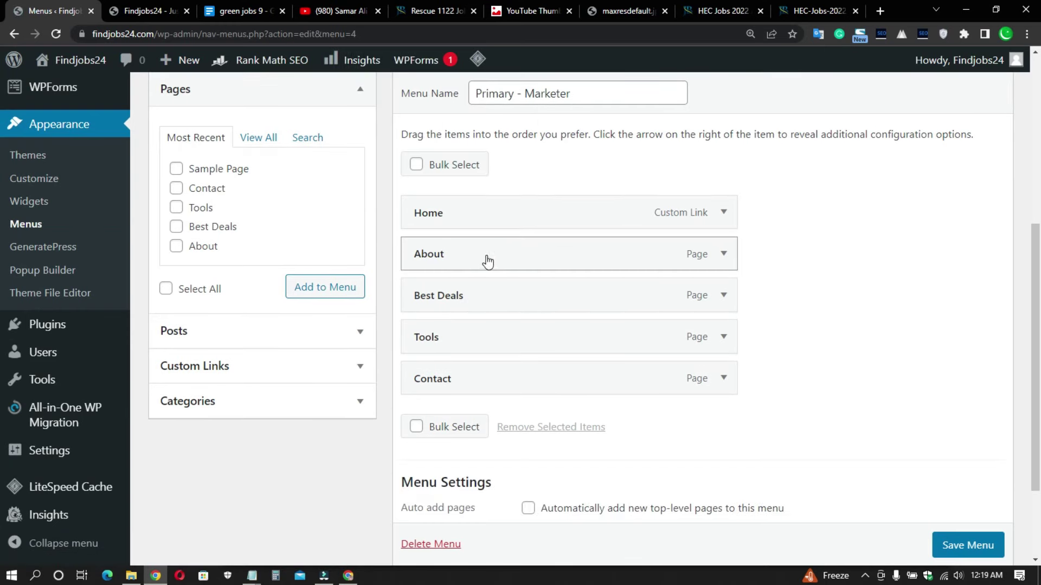
click(723, 255)
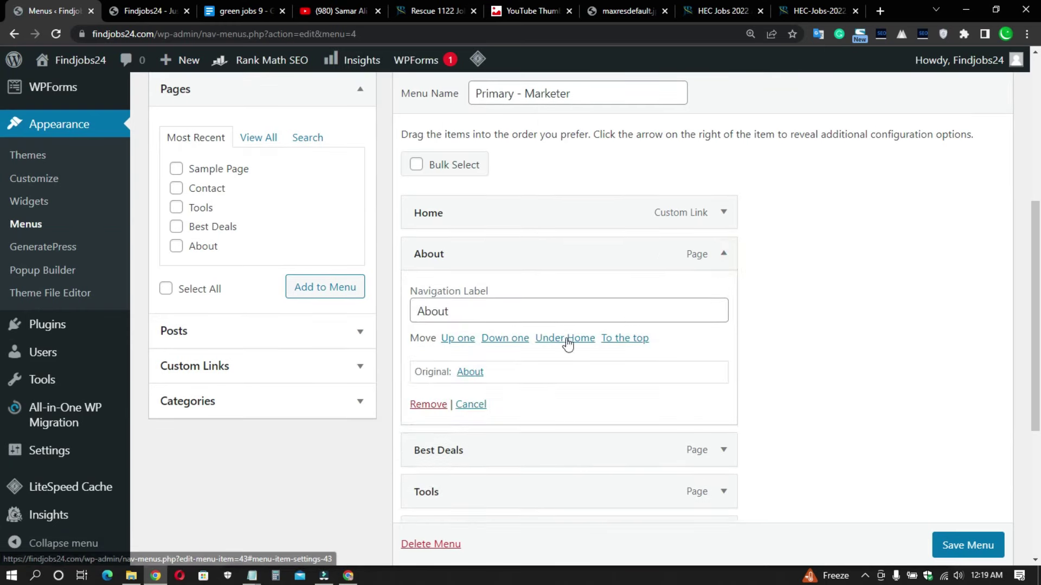
click(426, 404)
click(723, 256)
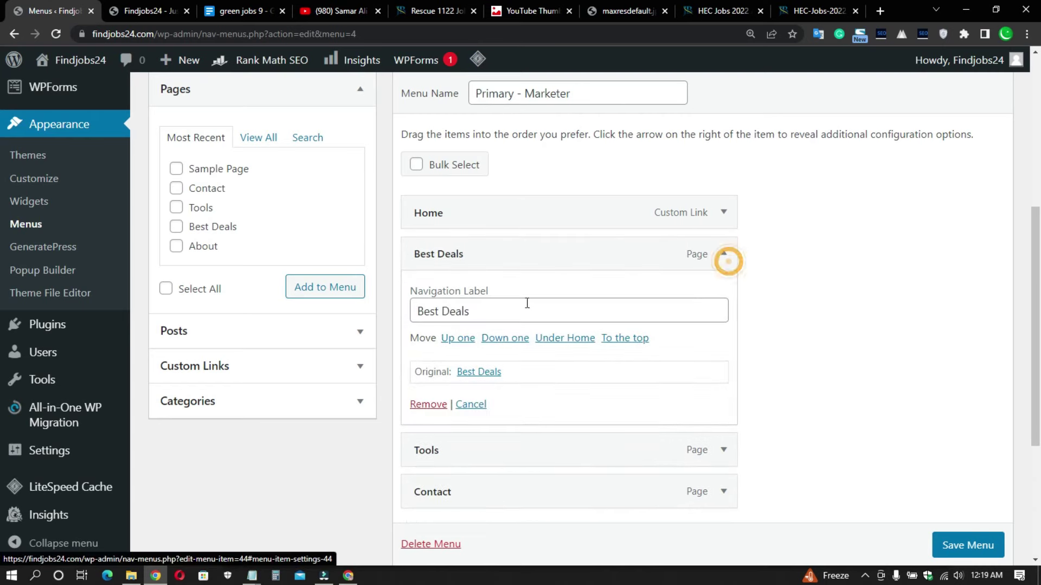
click(432, 404)
click(723, 255)
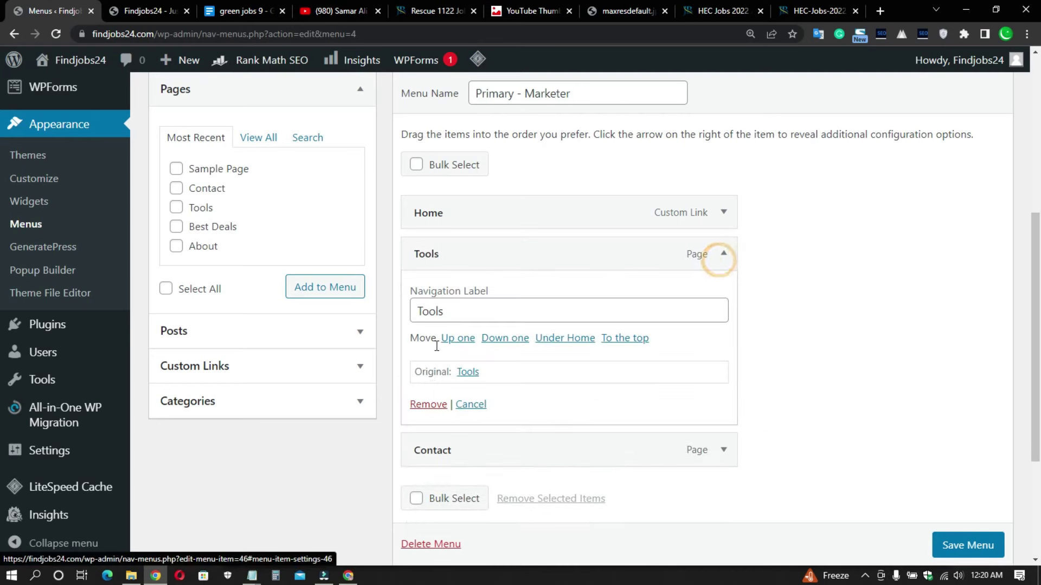
click(429, 404)
click(724, 256)
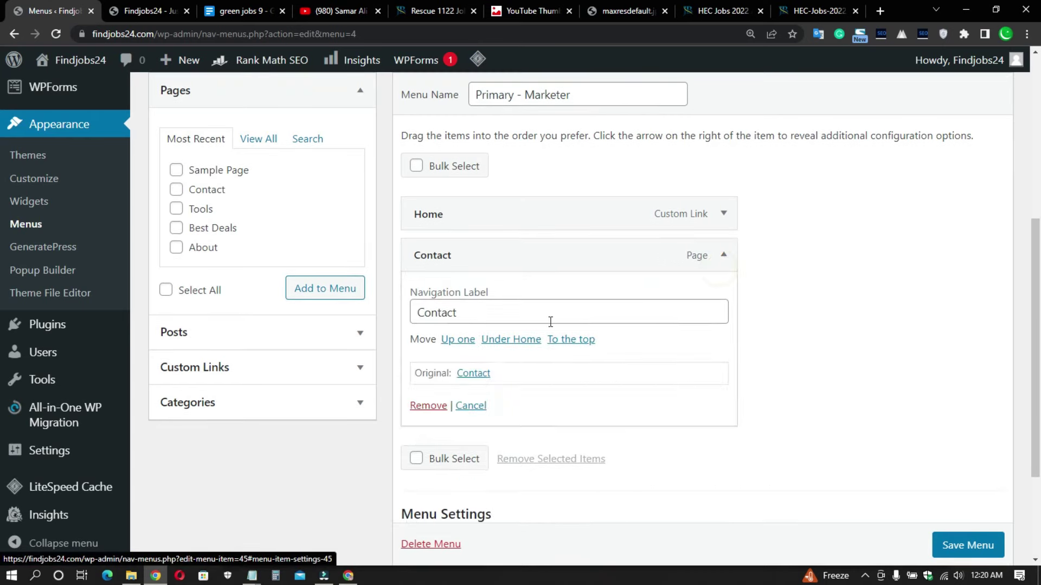
click(428, 404)
click(849, 338)
- Add the All Pakistan, Matric, Punjab, Balochistan and Middle categories to the Primary - Marketer menu
click(266, 183)
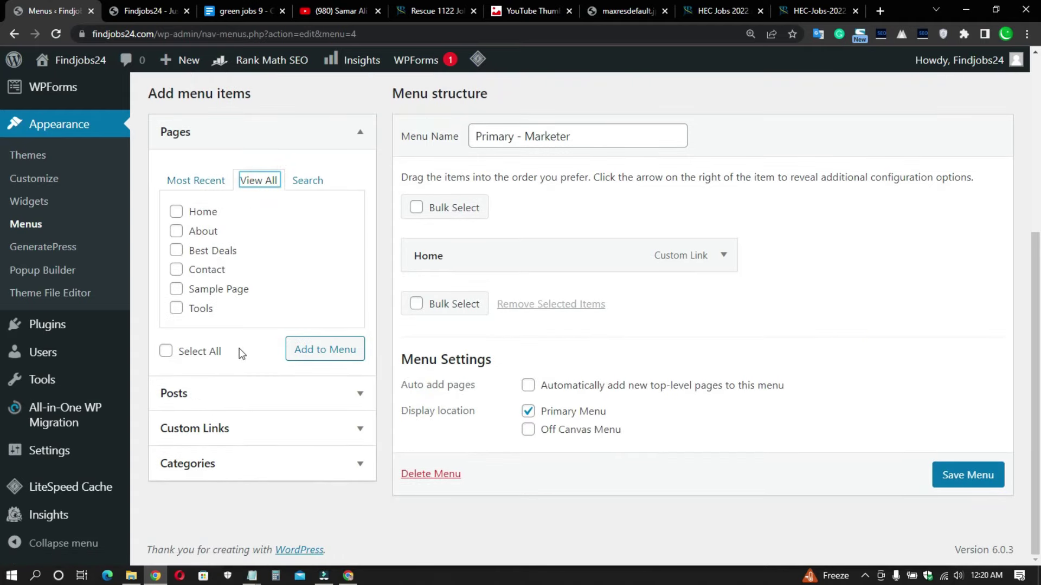
click(263, 465)
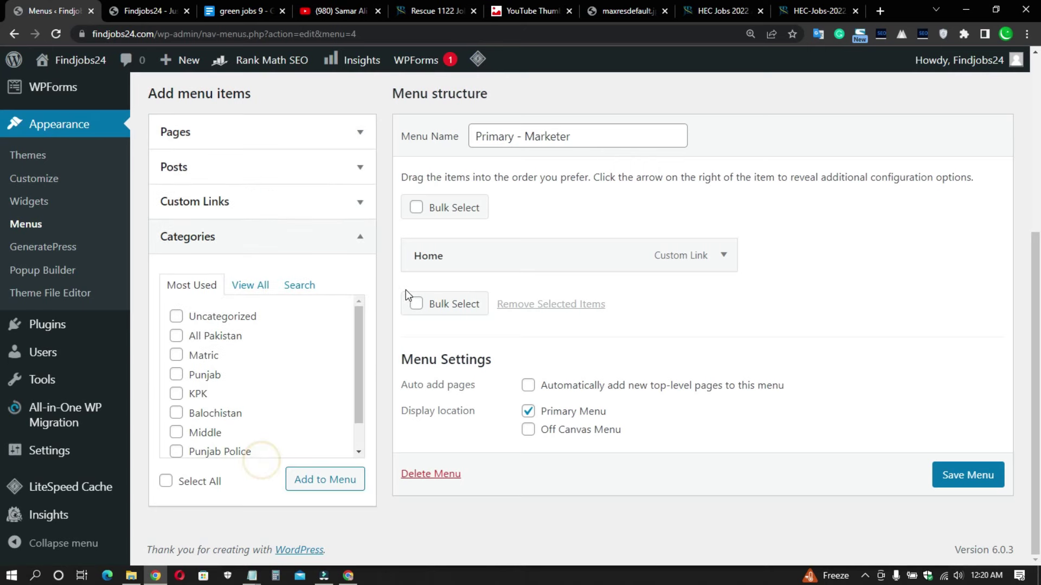
click(205, 337)
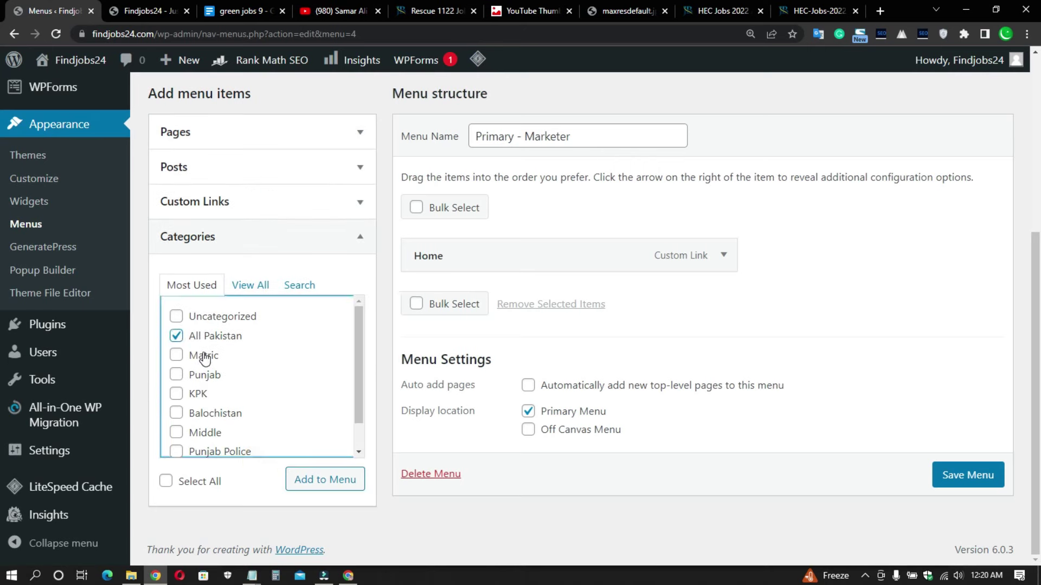
click(204, 356)
click(201, 414)
click(201, 433)
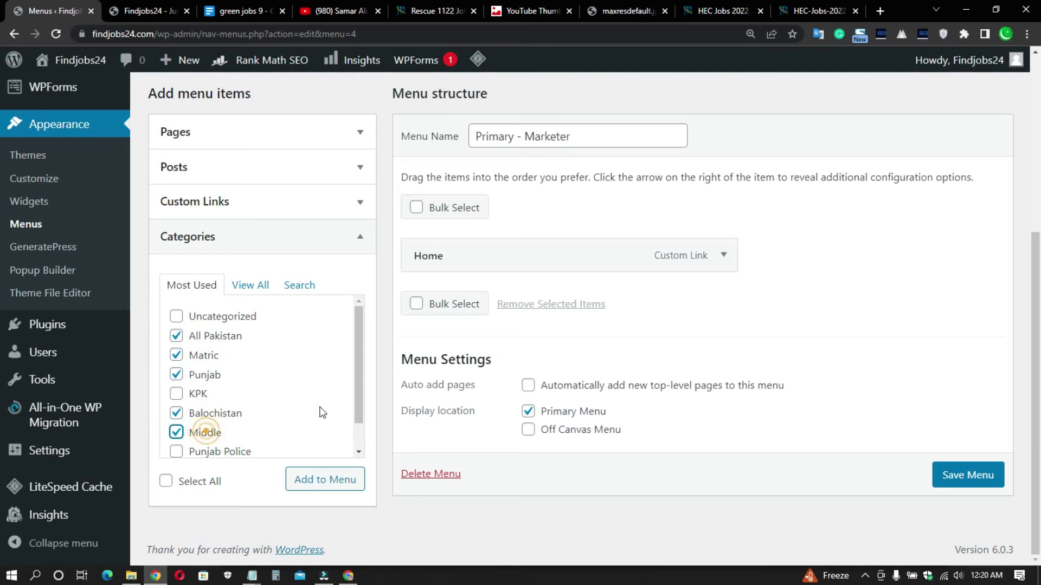
scroll(288, 369, down, 1)
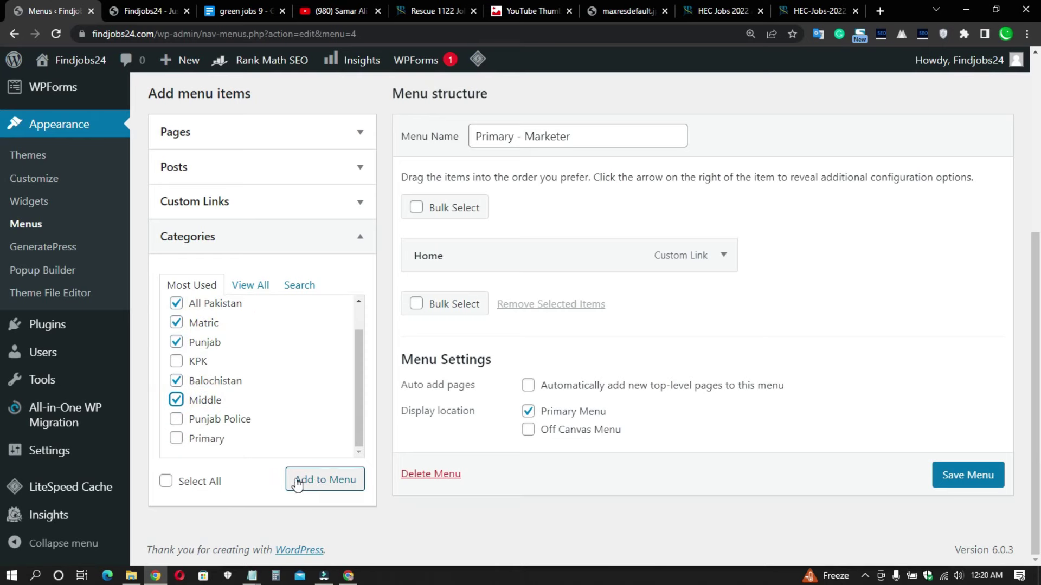
scroll(601, 325, down, 1)
click(903, 287)
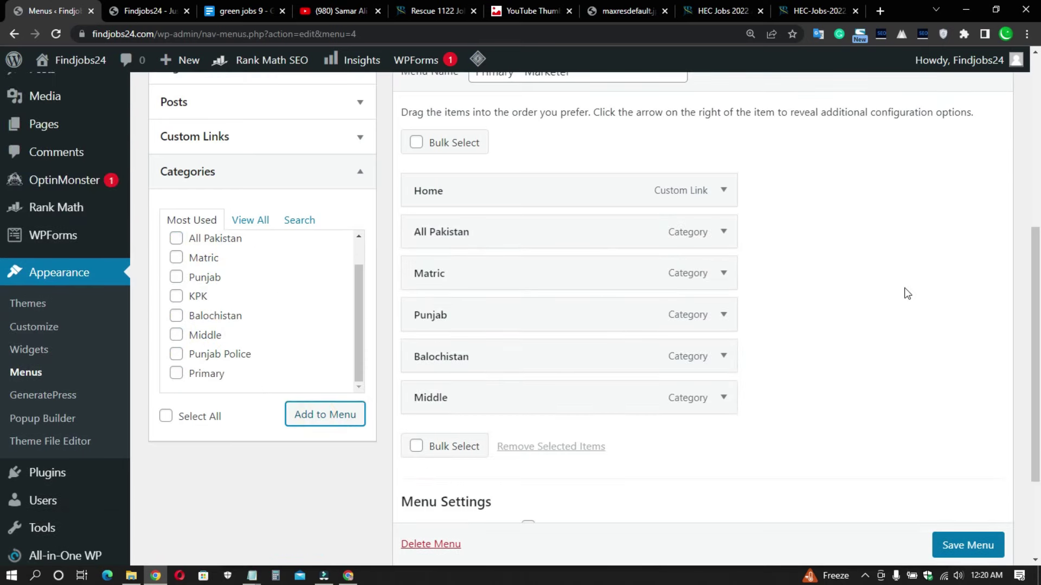
- Save the Primary - Marketer menu and dismiss the three notices about the update and cache clearing
scroll(596, 298, down, 3)
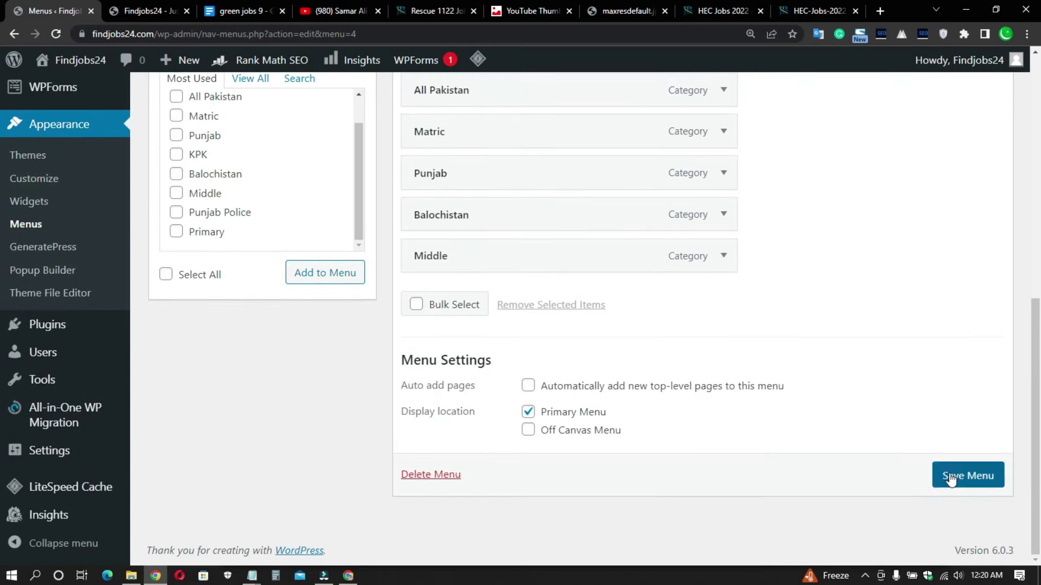
click(950, 477)
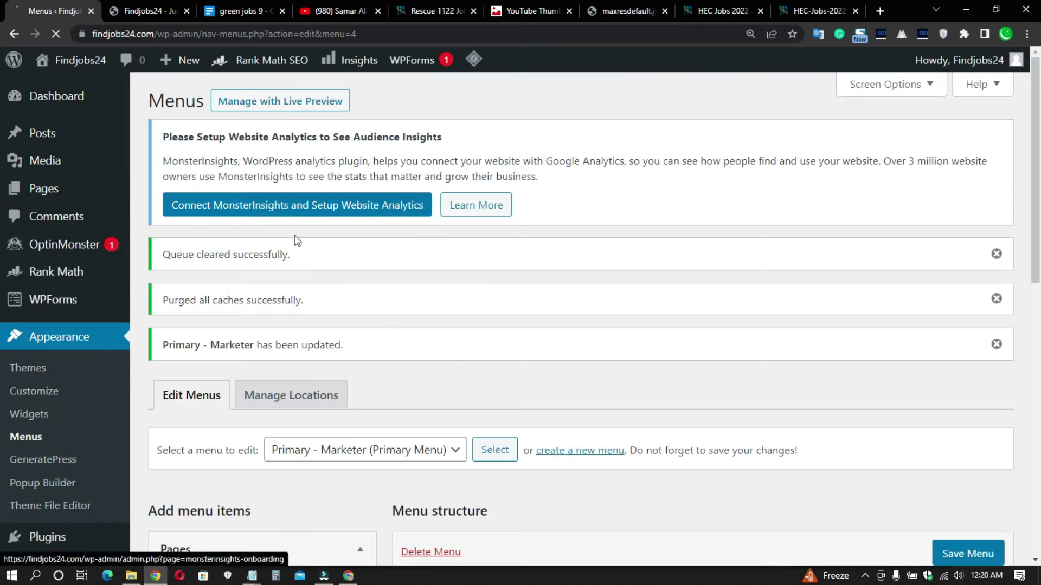
click(996, 343)
click(996, 298)
click(997, 253)
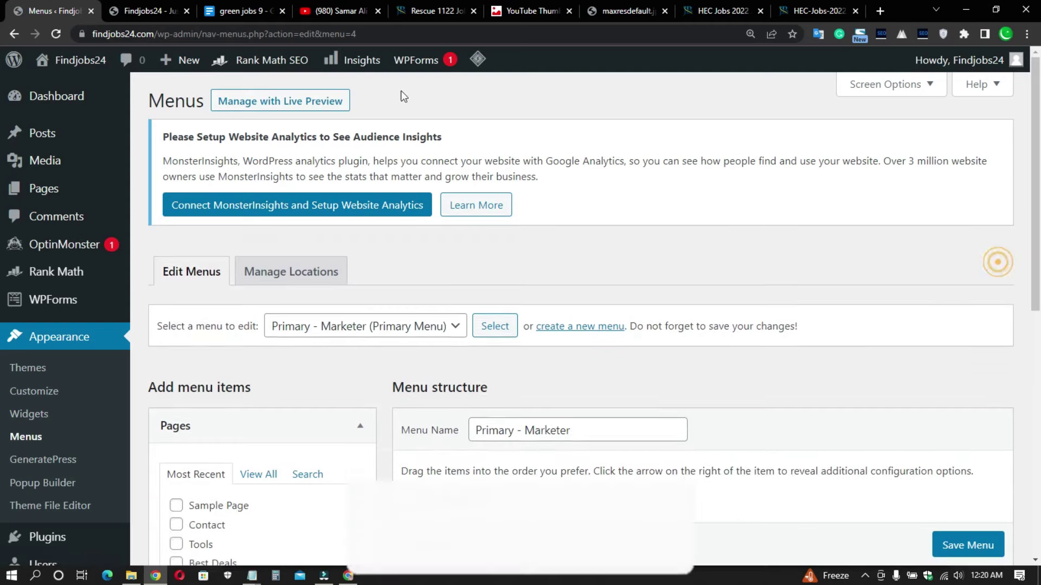
- Reload the Findjobs24 homepage and check its navigation menu, sidebar widgets, post list and footer
click(137, 7)
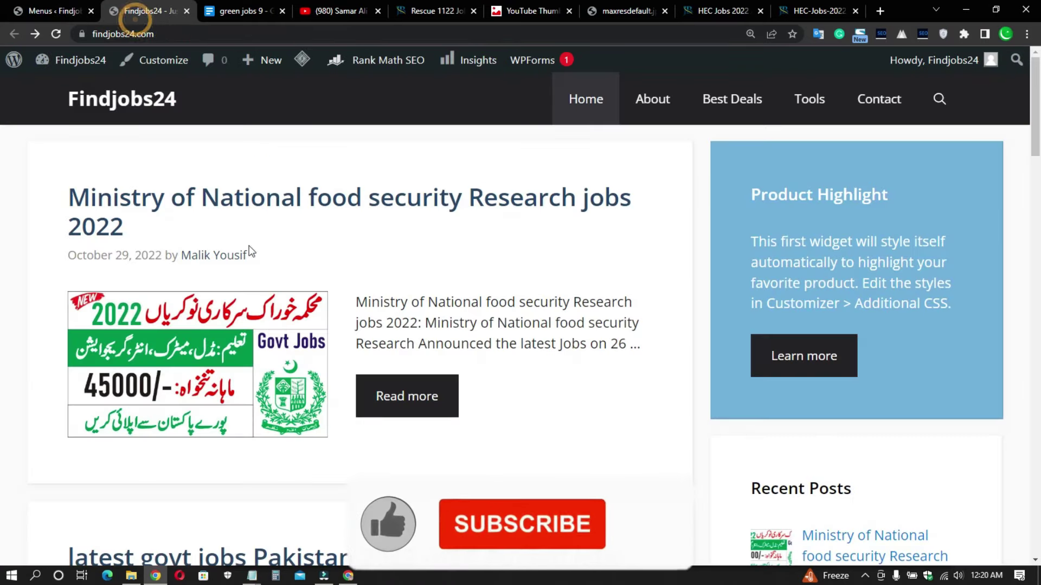
click(56, 34)
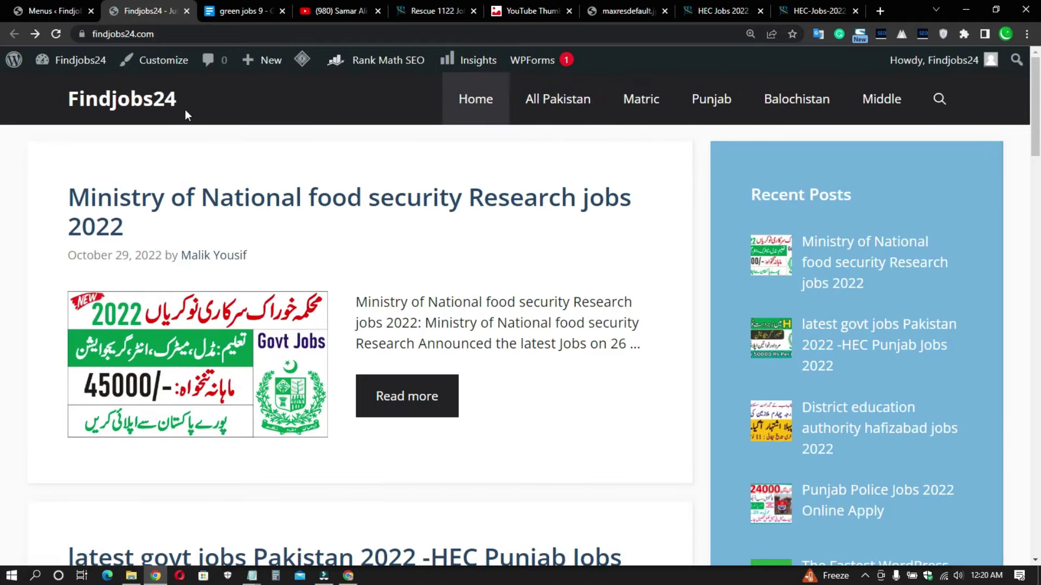
scroll(648, 206, down, 10)
scroll(551, 246, down, 15)
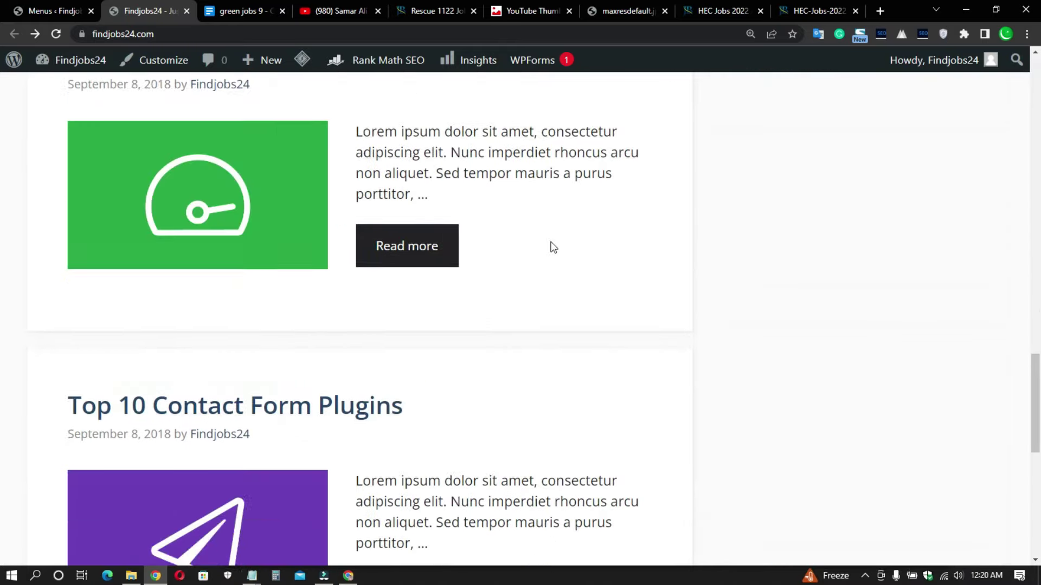
scroll(544, 255, up, 10)
scroll(551, 271, up, 8)
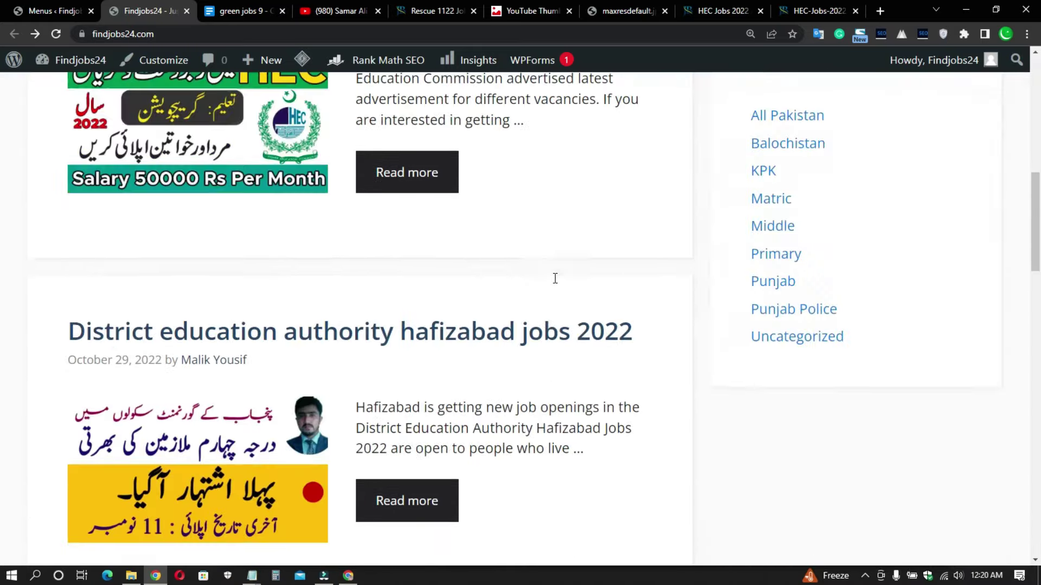
scroll(531, 292, down, 15)
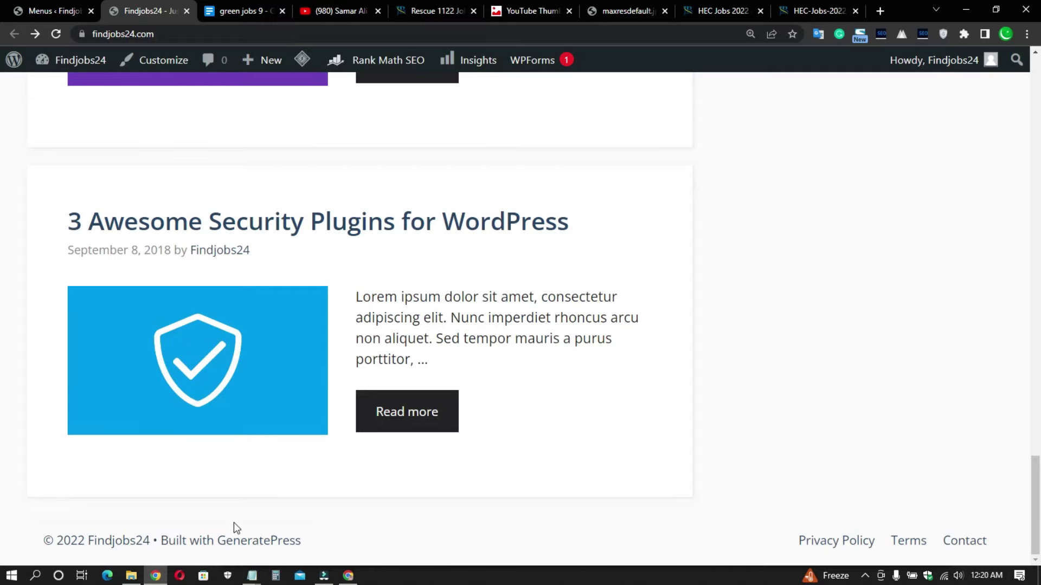
scroll(832, 271, up, 20)
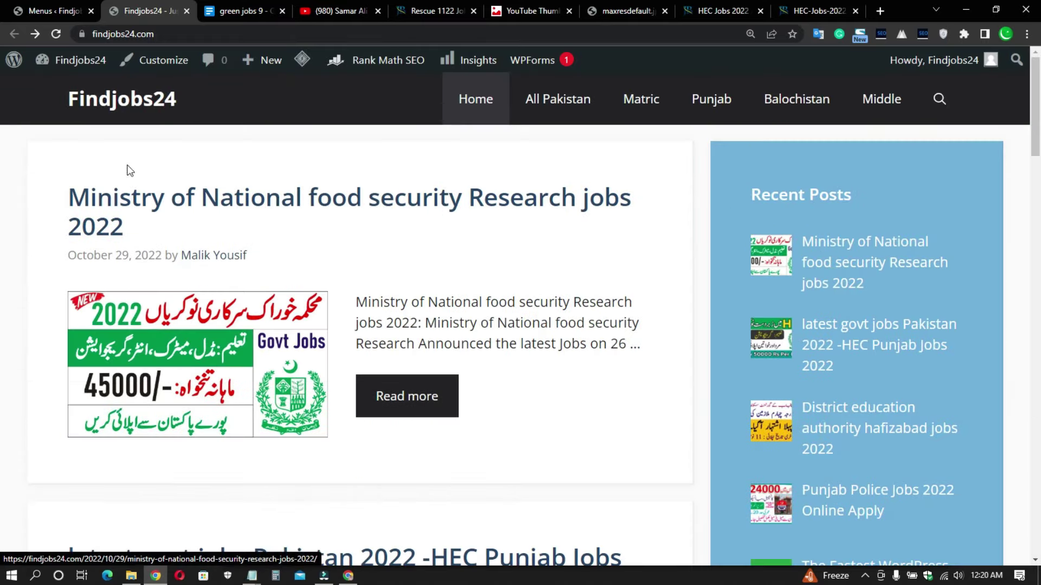
- Examine the newest post's title and date on the homepage and look through the other job posts
drag(23, 209, 177, 235)
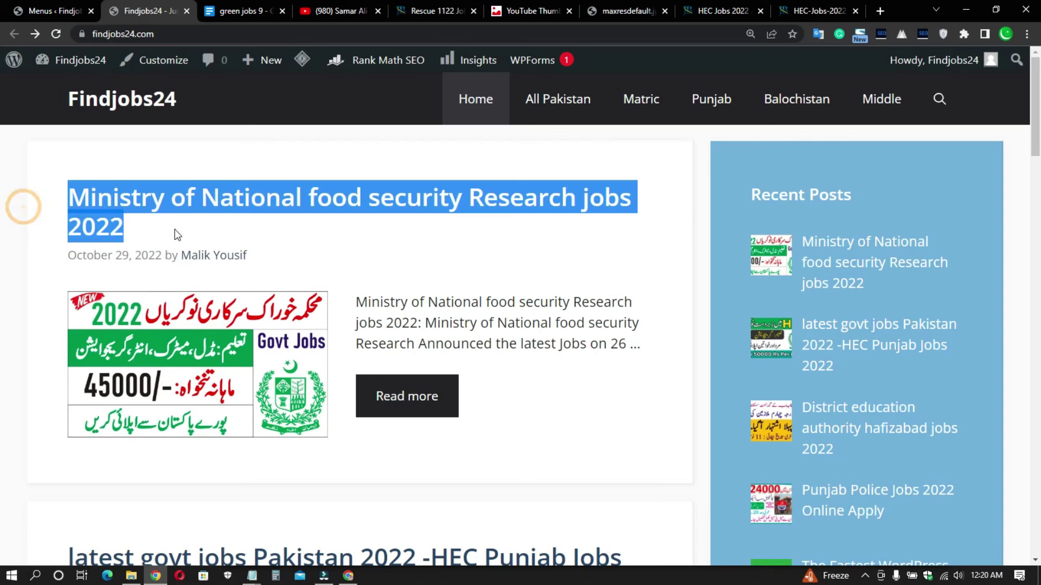
triple_click(77, 261)
click(119, 270)
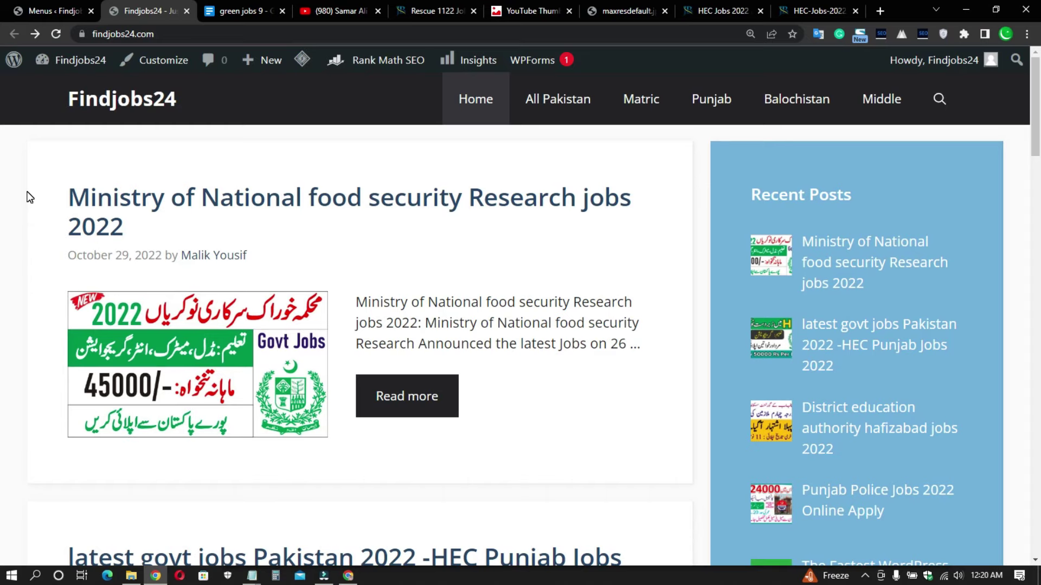
scroll(305, 271, down, 20)
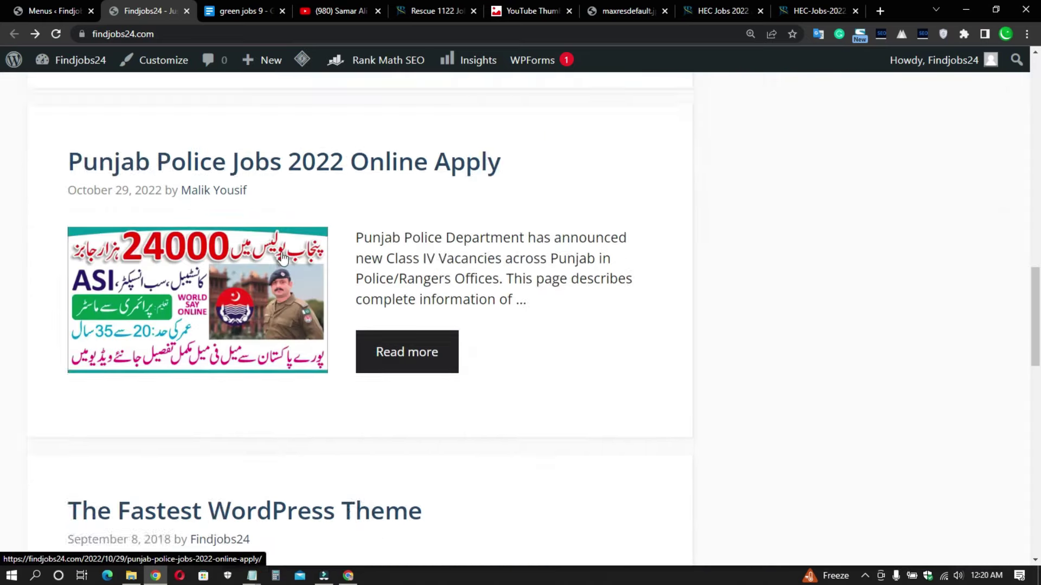
scroll(305, 271, up, 14)
scroll(306, 271, up, 8)
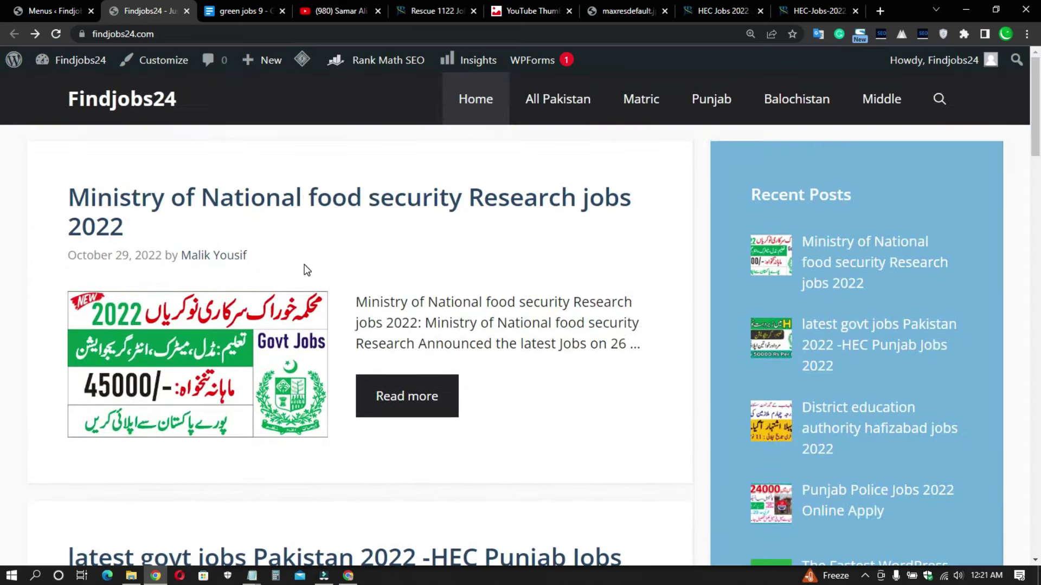
- Switch to the open YouTube channel page and look through its uploaded videos on blogging and jobs websites
click(336, 8)
scroll(327, 246, up, 15)
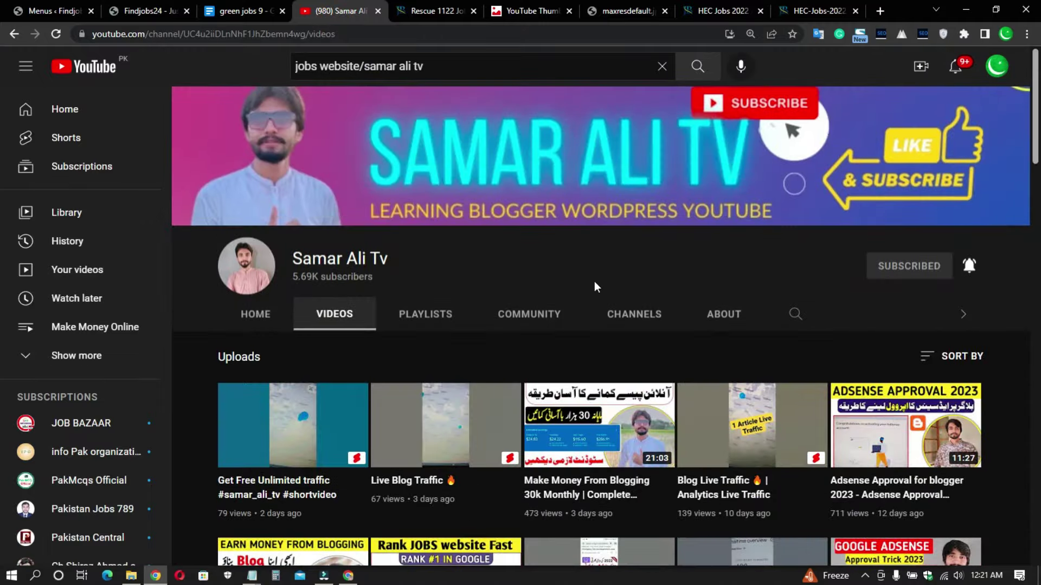
scroll(543, 271, down, 2)
scroll(543, 272, down, 2)
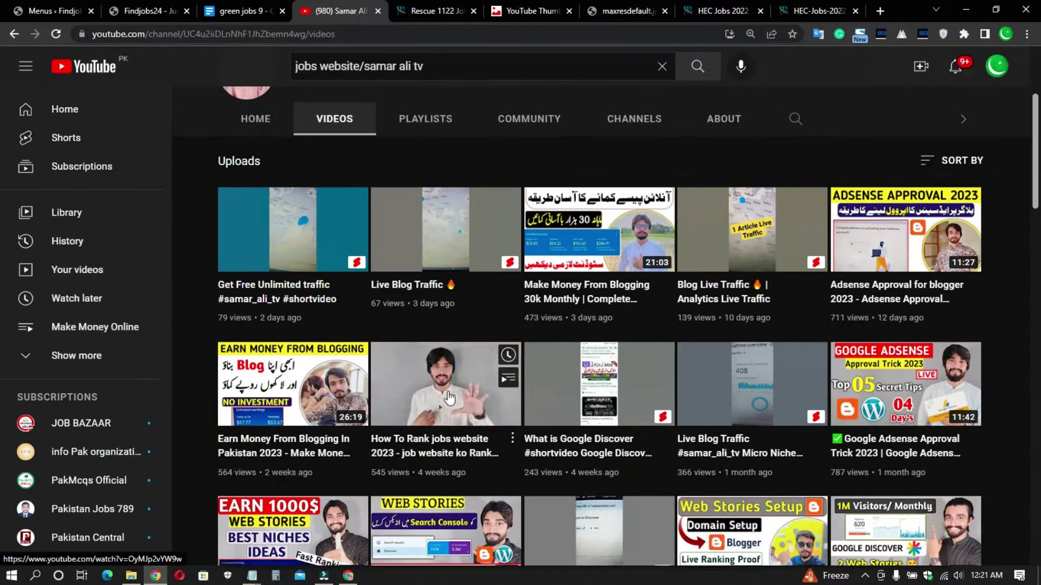
scroll(448, 397, down, 3)
scroll(448, 398, down, 2)
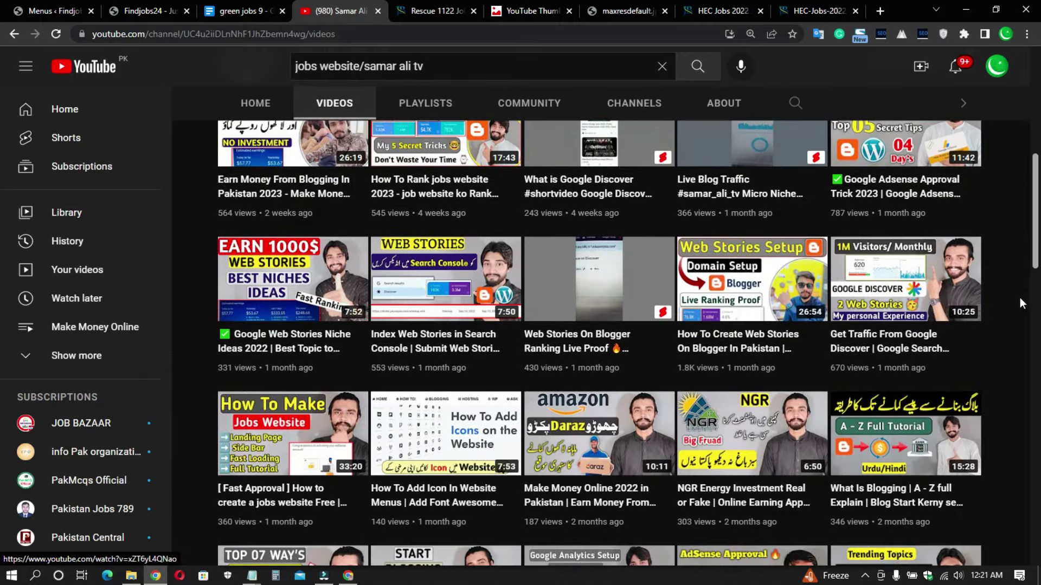
scroll(314, 382, down, 2)
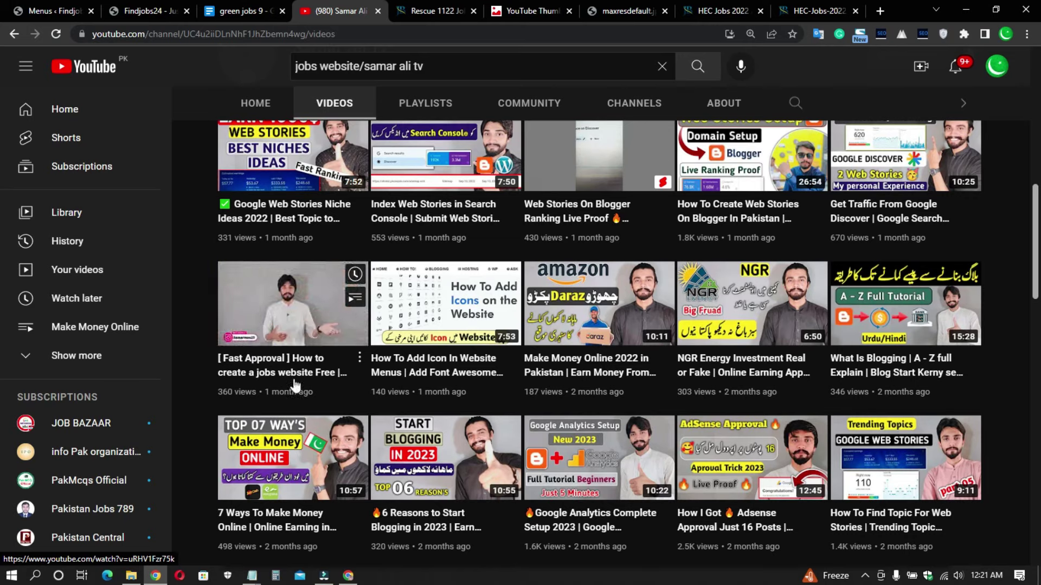
scroll(205, 314, down, 1)
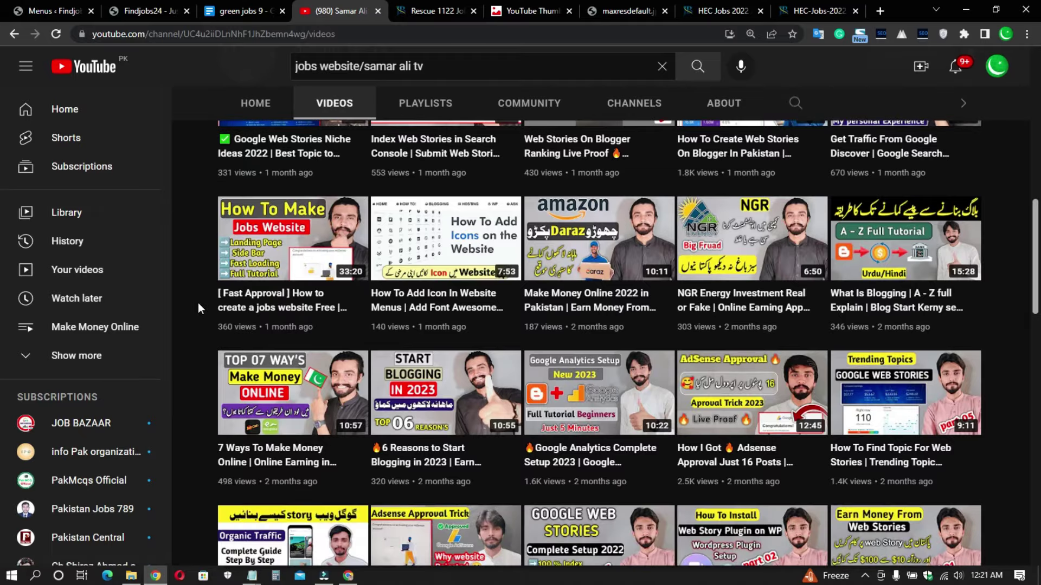
scroll(216, 293, up, 10)
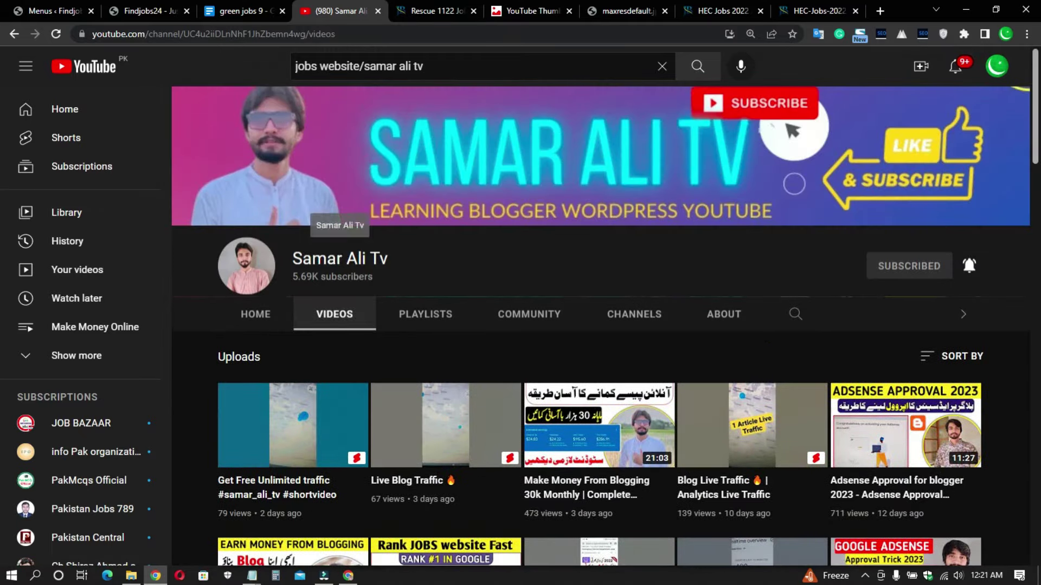
drag(290, 259, 390, 260)
click(392, 268)
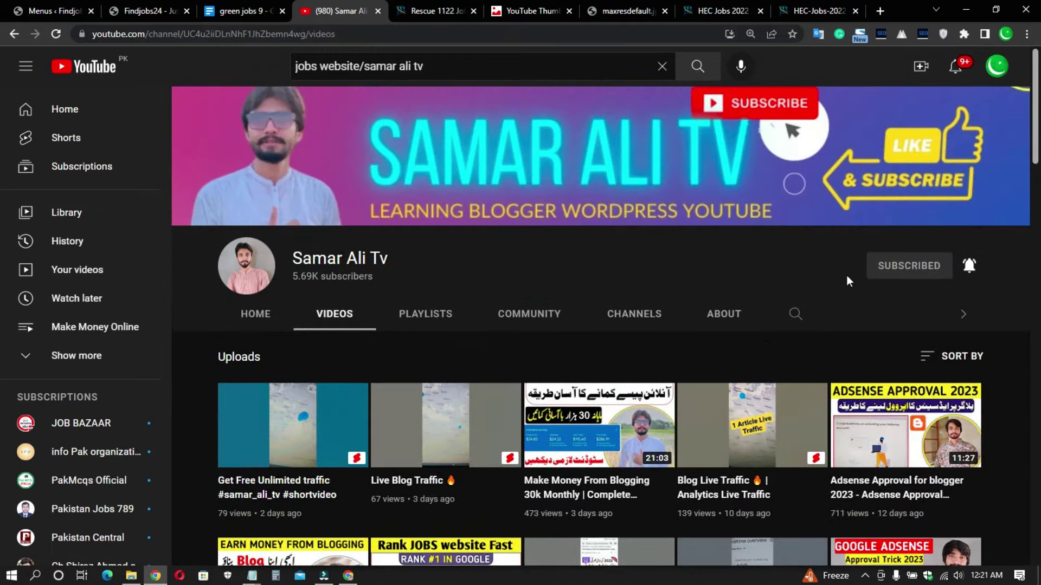